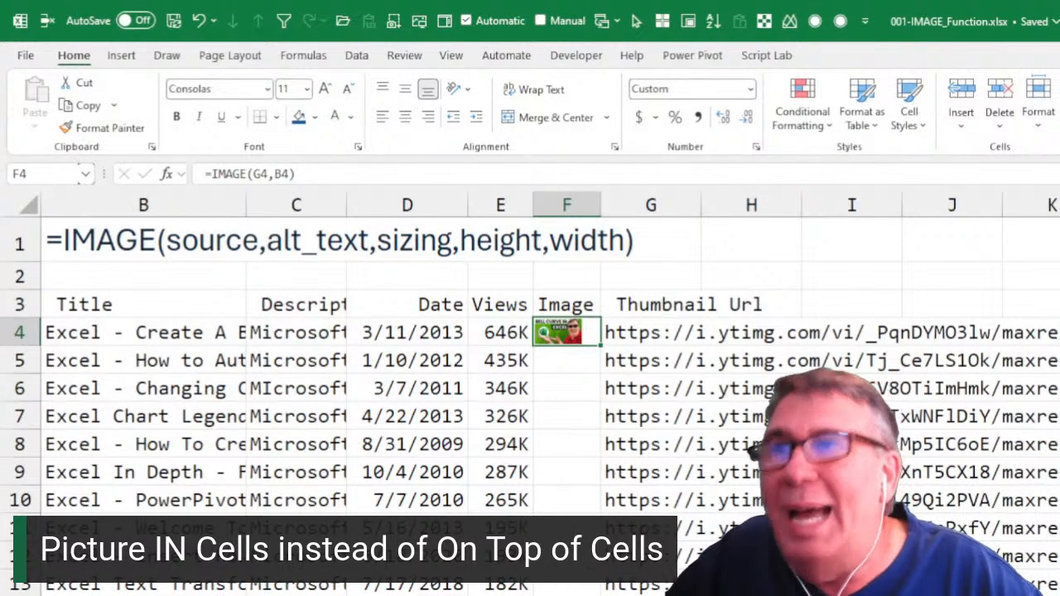
Step: Inspect the thumbnail URL in G4 and the arguments of the IMAGE formula in F4
left_click(643, 327)
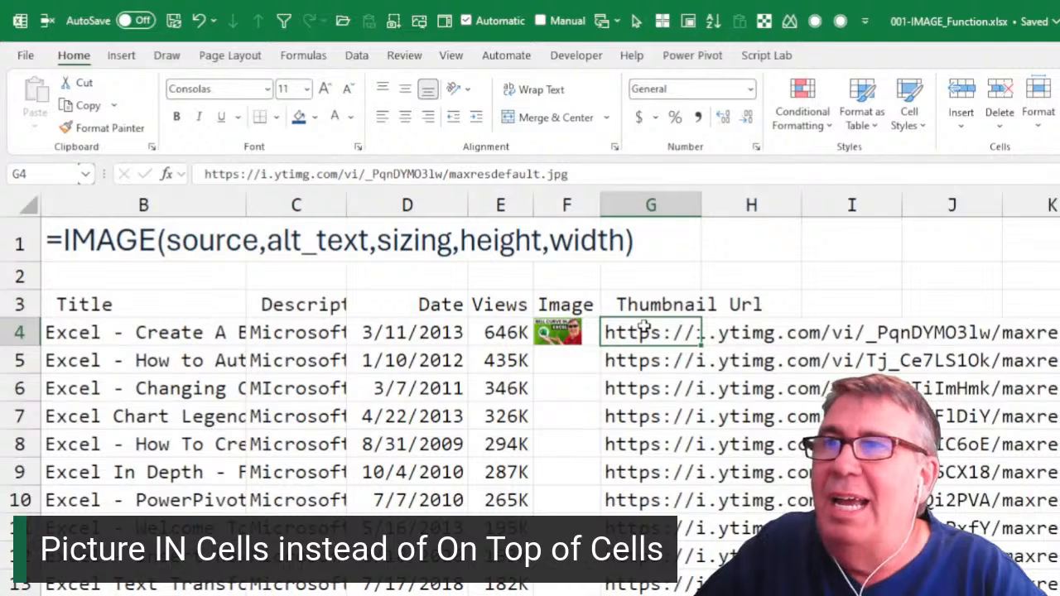
key("Left")
key("F2")
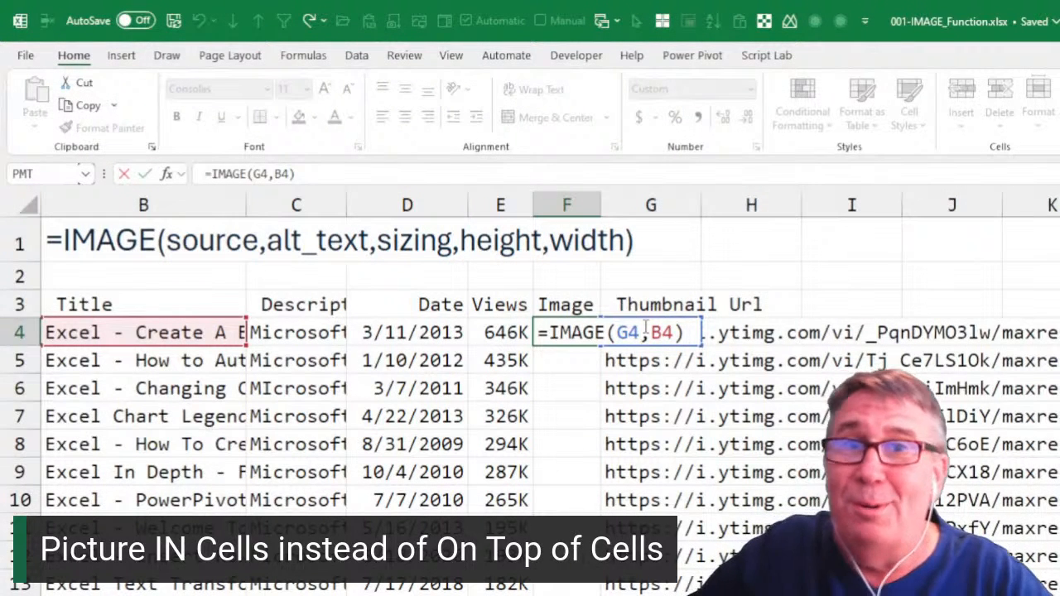
key("ctrl+Return")
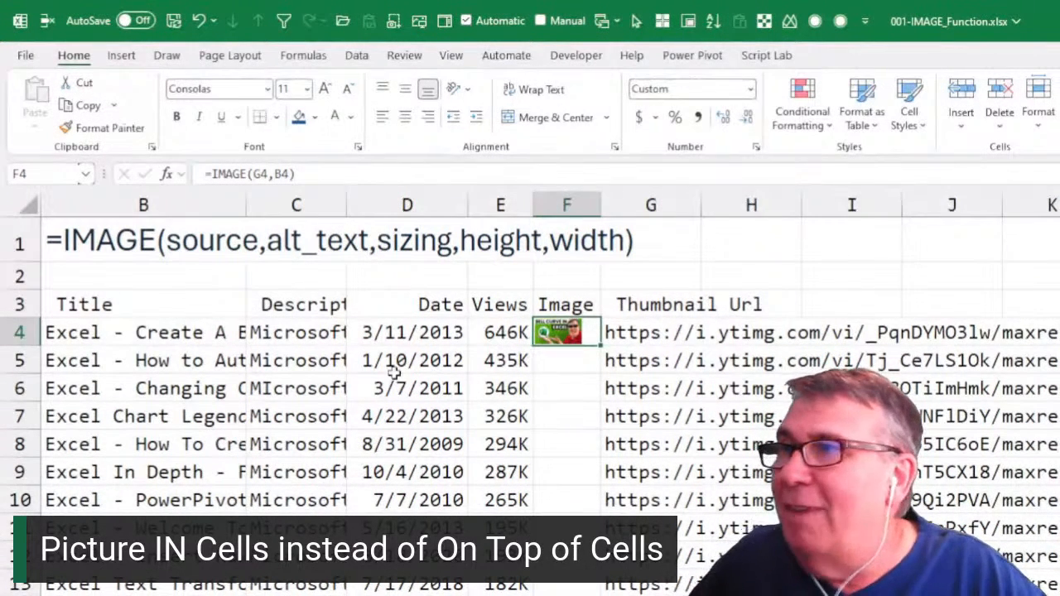
Step: Make row 4 taller and column F wider, and fill the IMAGE formula from F4 down the Image column
left_click_drag(26, 347, 25, 382)
left_click_drag(603, 205, 652, 206)
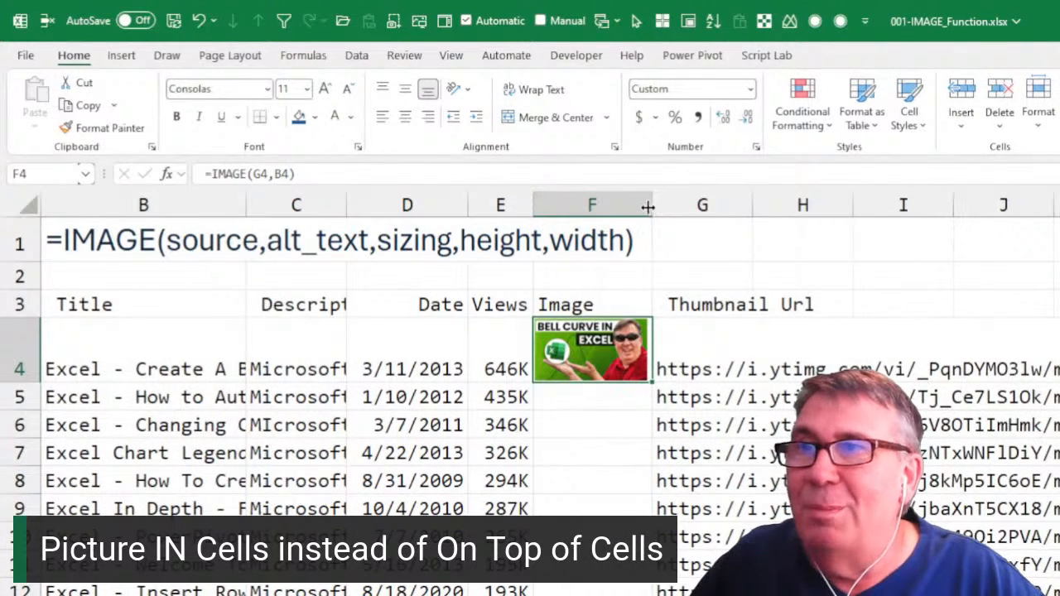
double_click(652, 383)
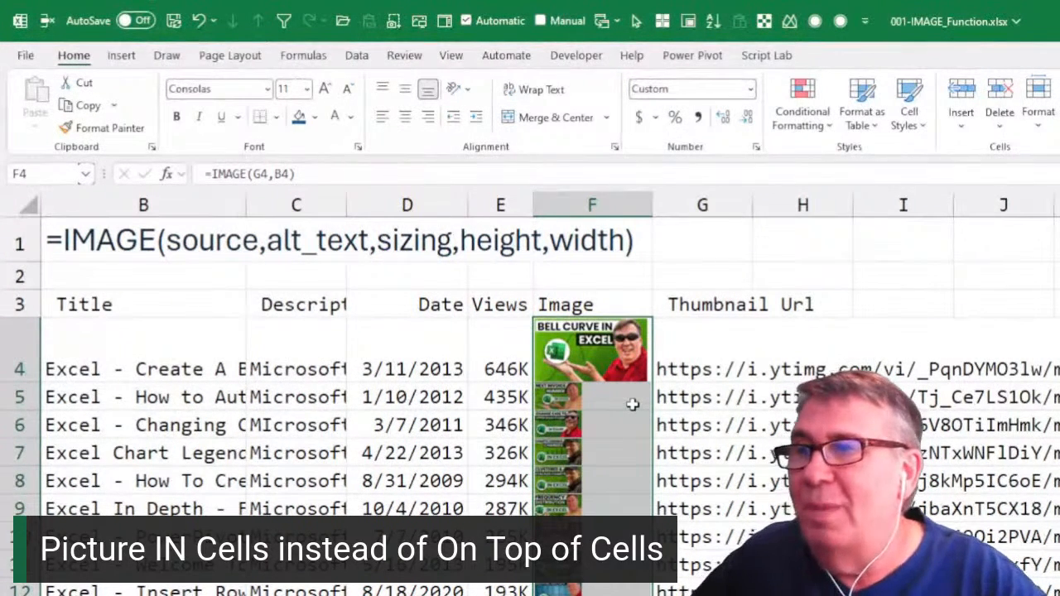
Step: Place the F5 image over the cells as a floating picture, move it, and delete it
left_click(616, 398)
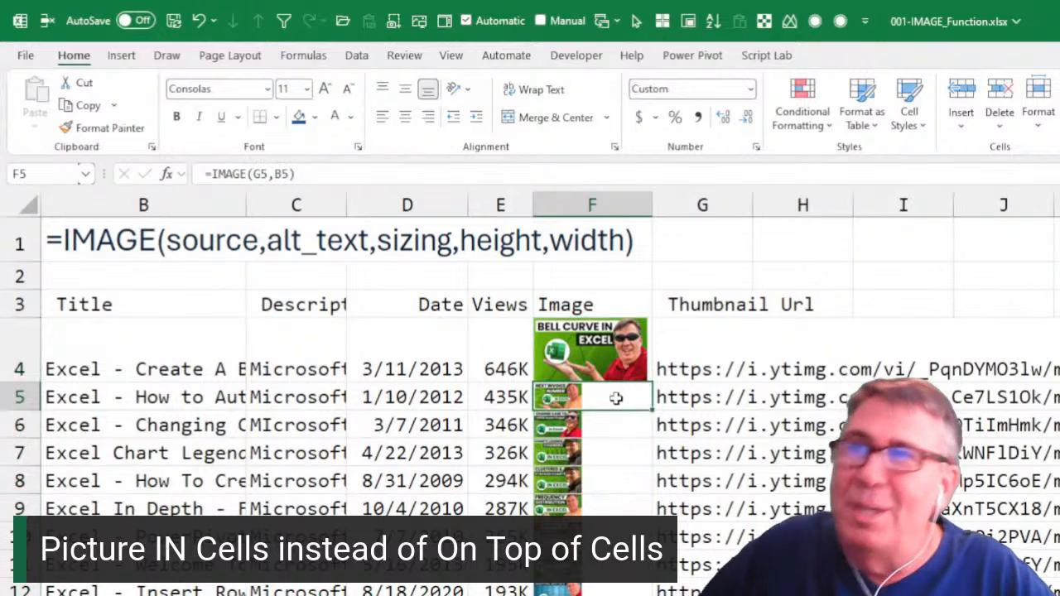
right_click(565, 402)
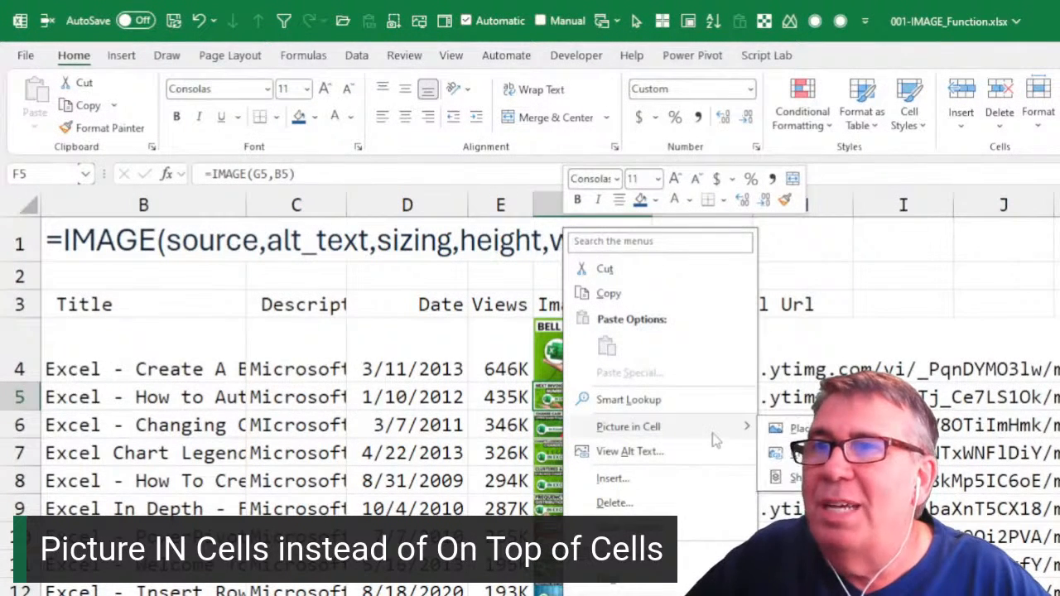
mouse_move(718, 439)
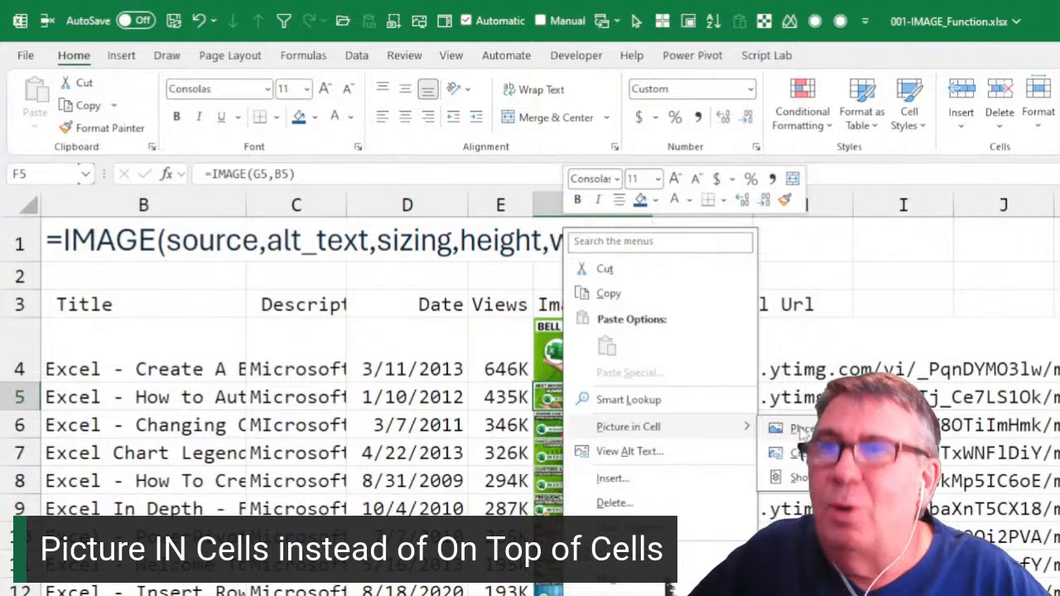
left_click(800, 429)
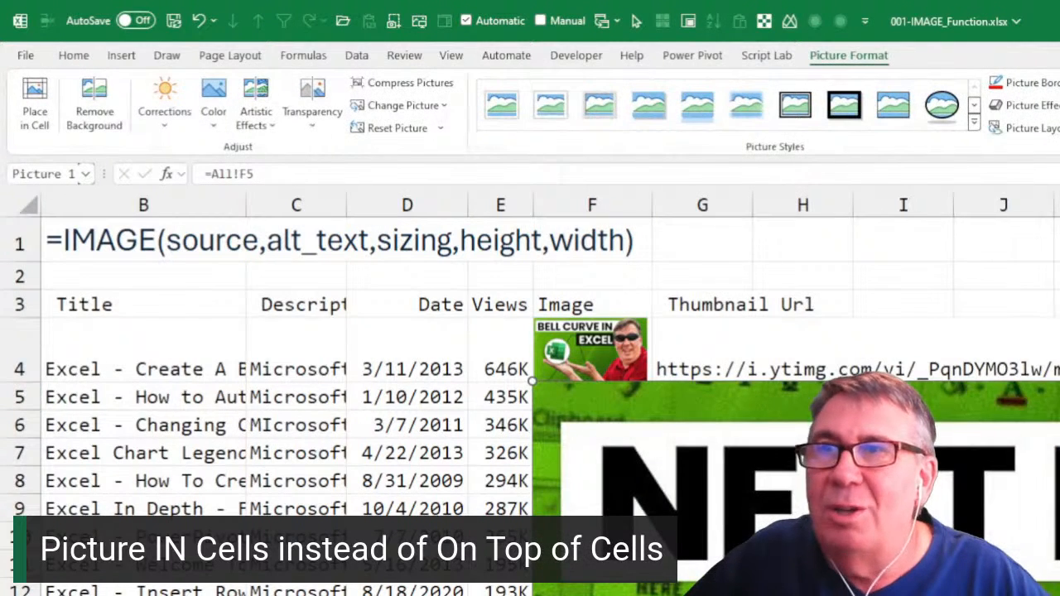
left_click_drag(839, 449, 453, 310)
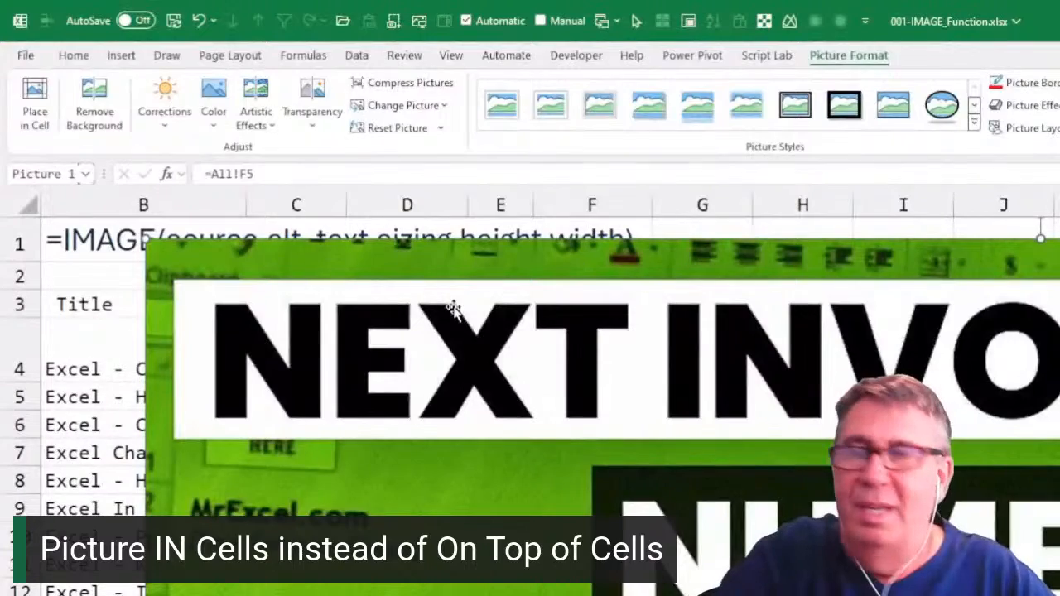
key("Delete")
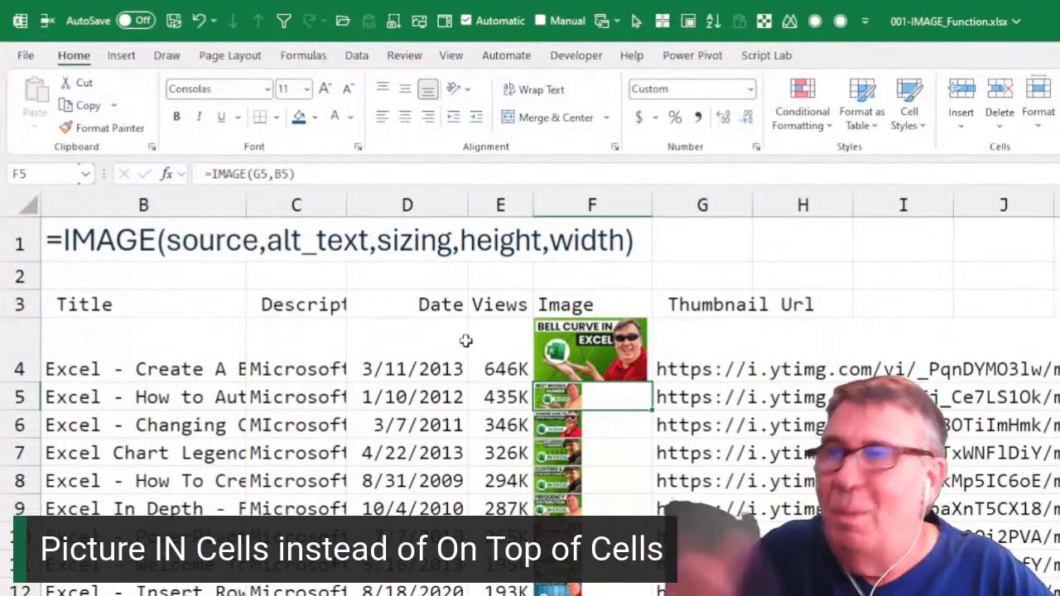
Step: On the following sheet, choose 13, 14, 16 and 18 in the Choose slicer and inspect the INDEX formula in E10
key("ctrl+Page_Down")
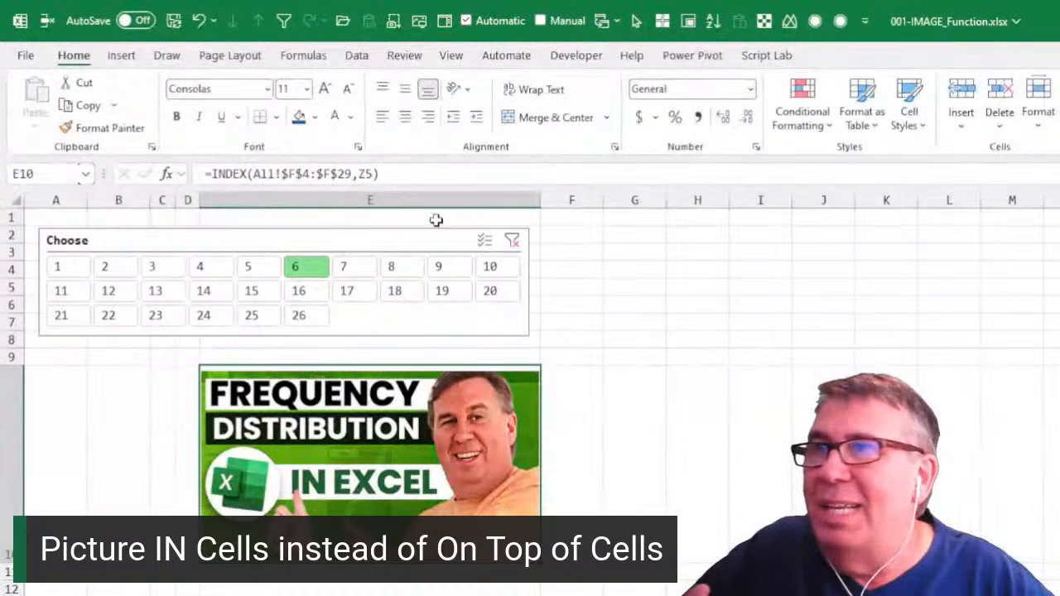
left_click(156, 291)
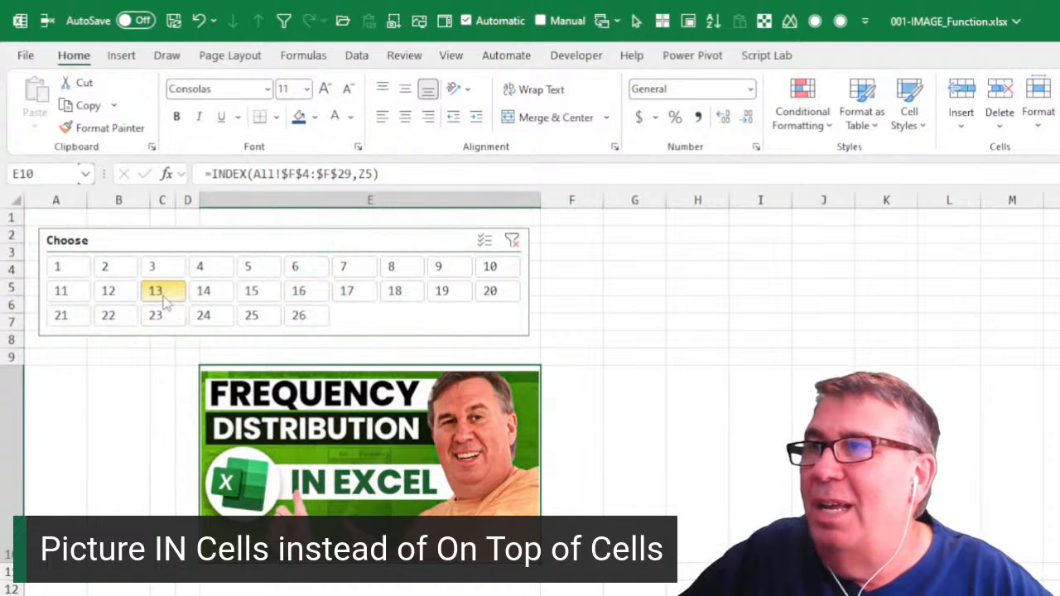
left_click(214, 297)
left_click(300, 296)
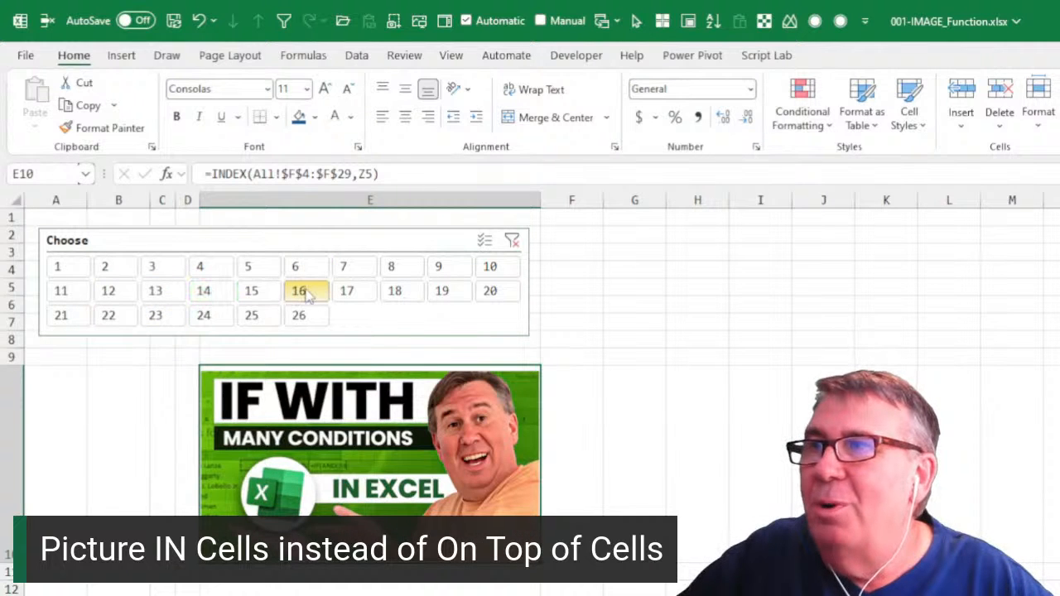
left_click(393, 297)
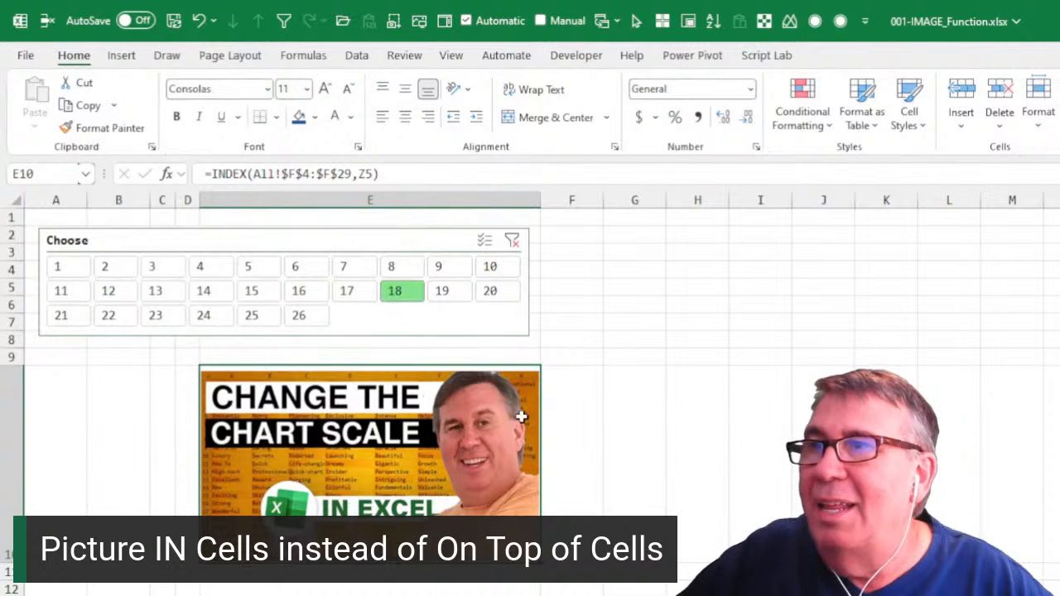
left_click(563, 441)
key("Left")
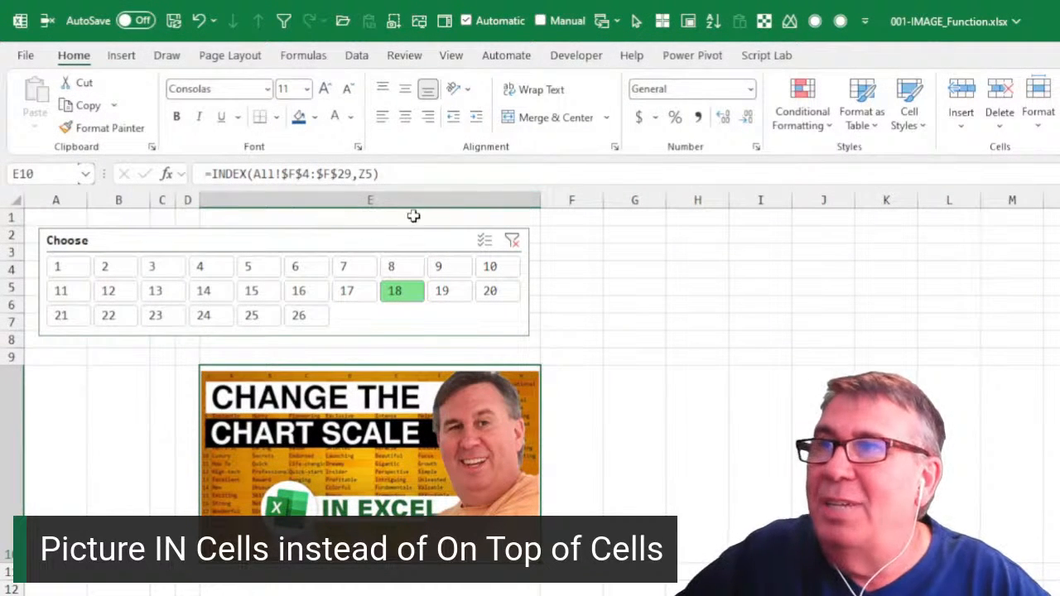
Step: Choose 14, 24 and 25 one after another in the Choose slicer to change the picture in E10
left_click(217, 293)
left_click(209, 319)
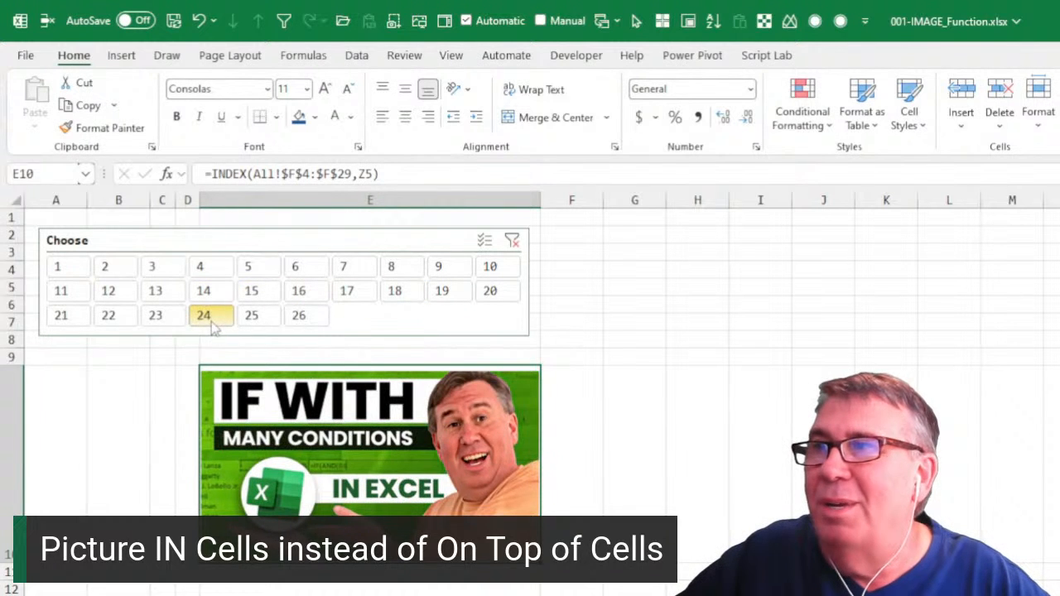
left_click(265, 321)
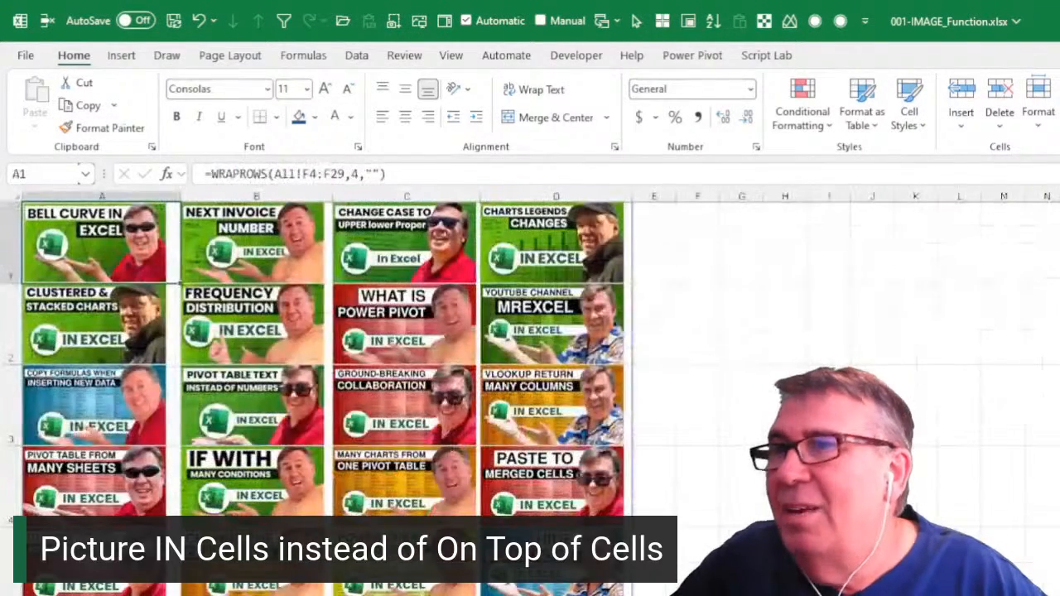
Step: Change the WRAPROWS formula in A1 to =WRAPROWS(All!F4:F29,3), dropping the padding argument, and undo the edit
left_click(660, 261)
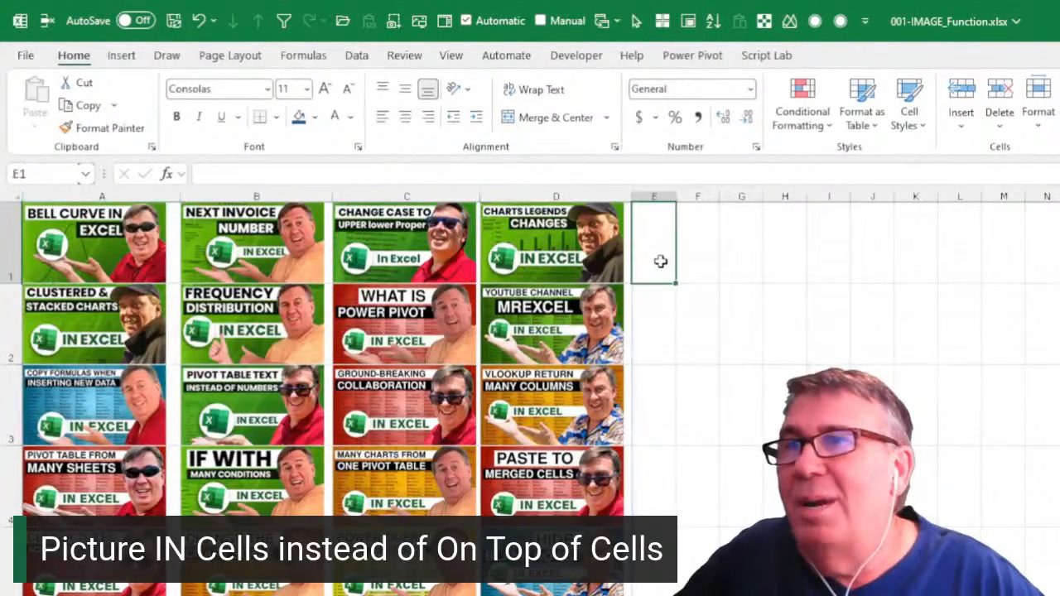
key("ctrl+Home")
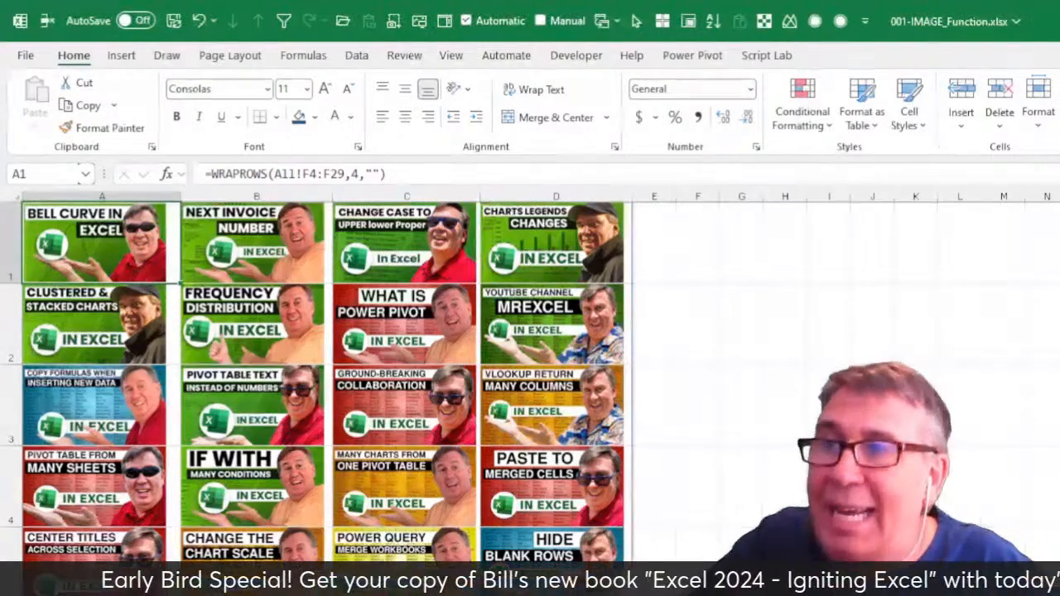
left_click(356, 173)
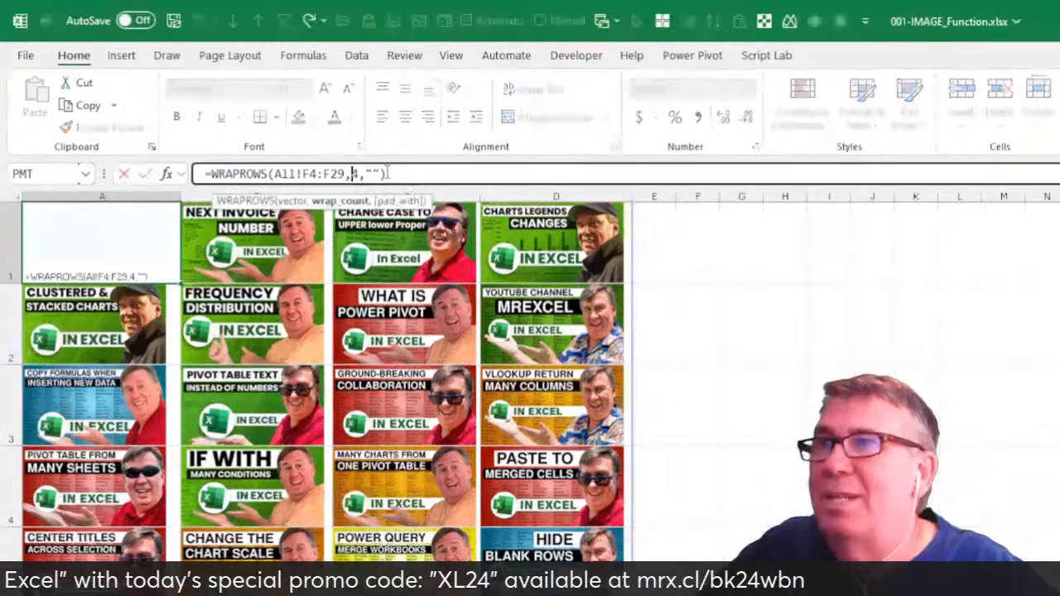
key("BackSpace")
type("3")
key("Right")
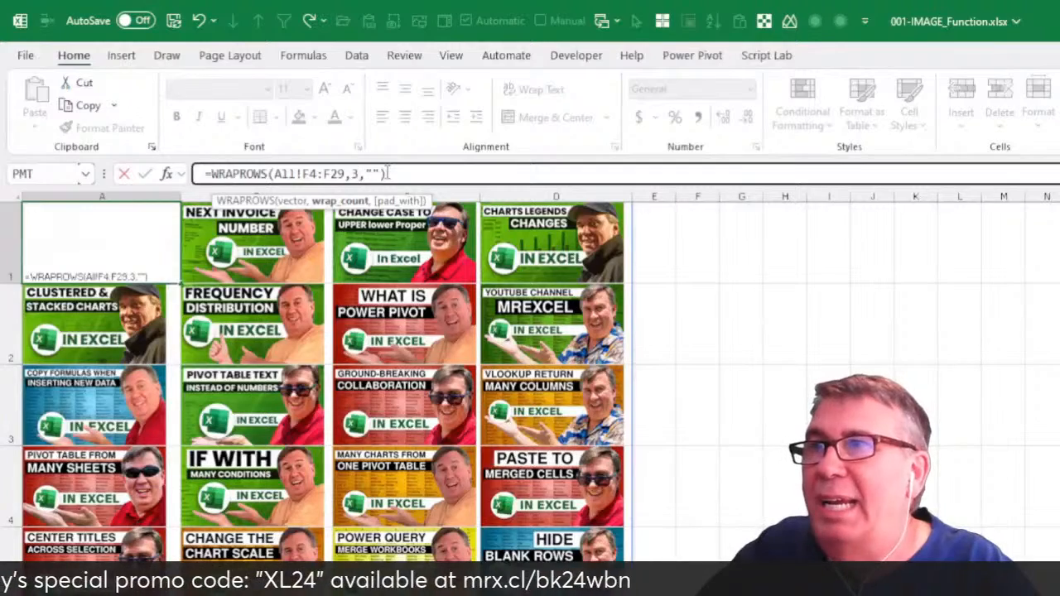
key("Right")
key("BackSpace")
key("BackSpace")
key("BackSpace")
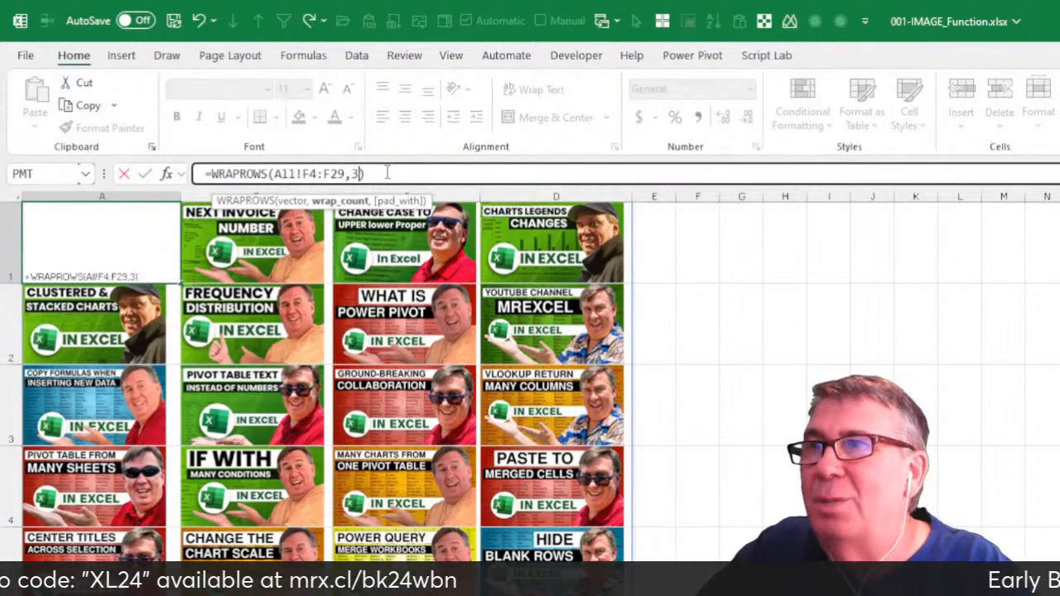
key("Return")
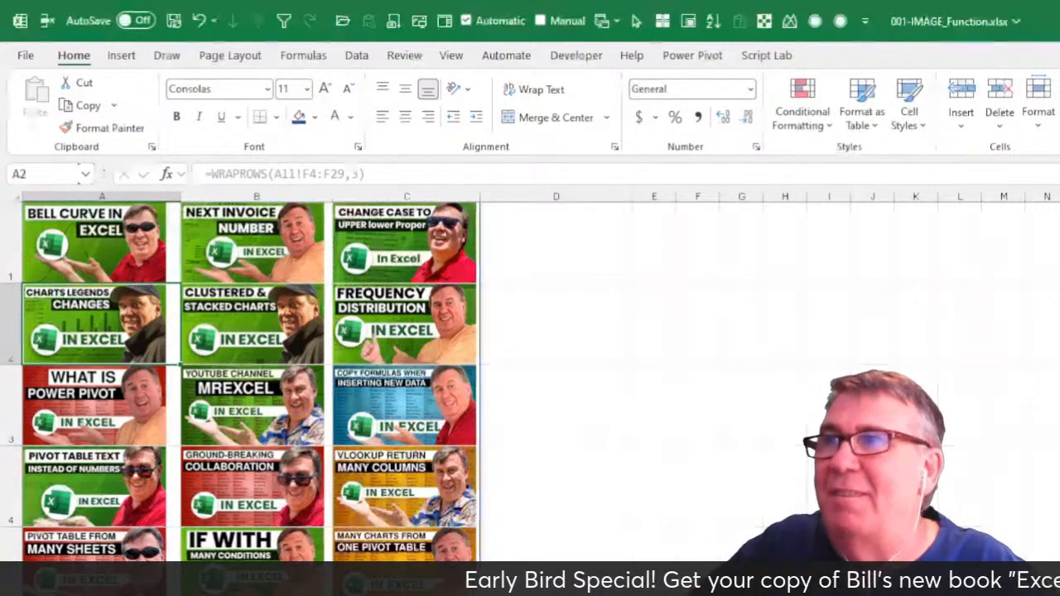
key("ctrl+z")
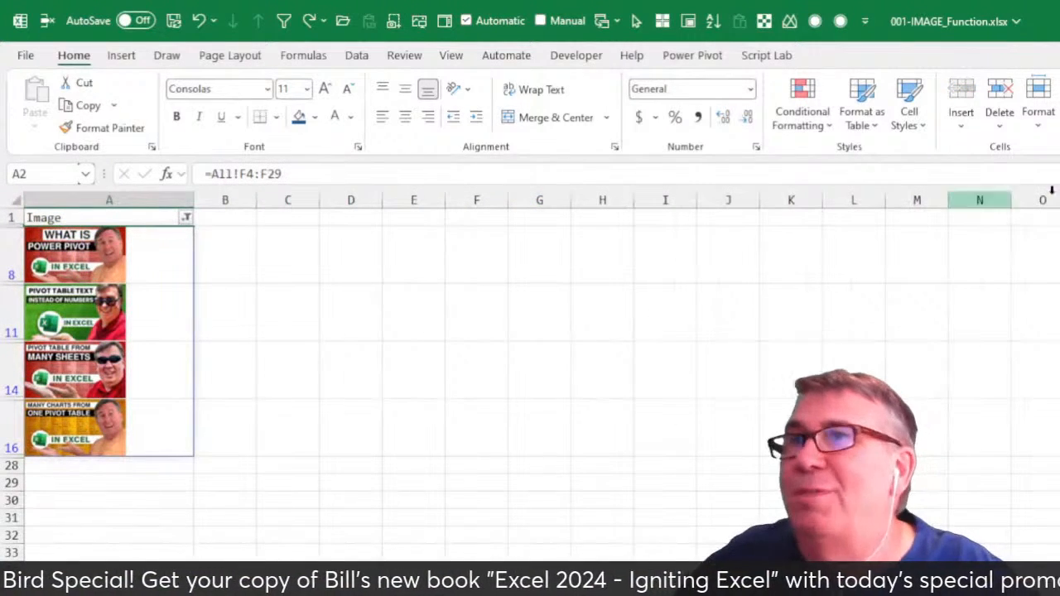
Step: On the sheet with the single Image column, remove the existing filter and inspect the spilled image cells A3 to A7
left_click(357, 56)
left_click(963, 100)
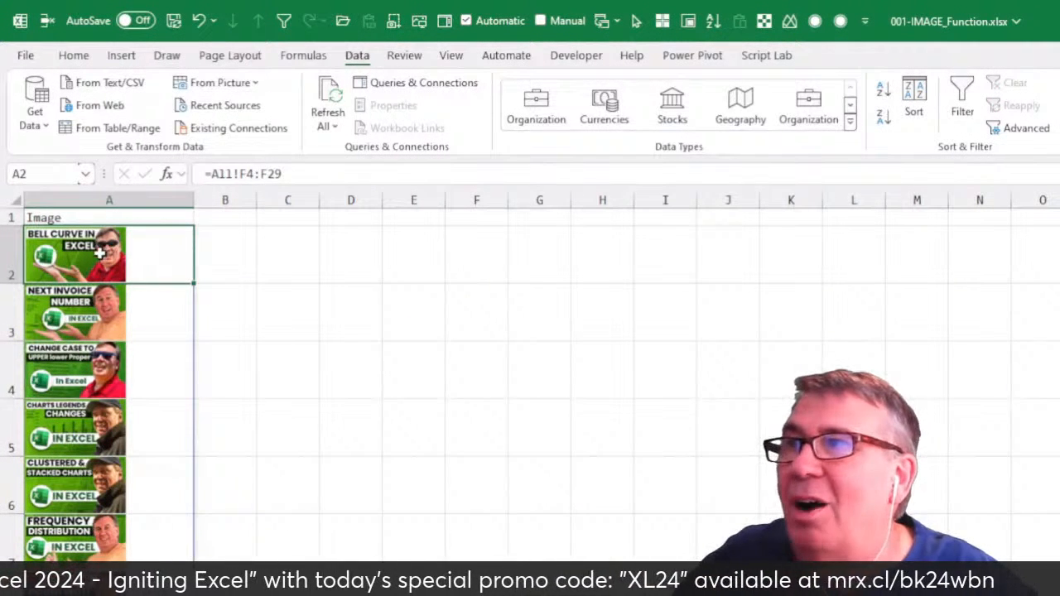
left_click(106, 316)
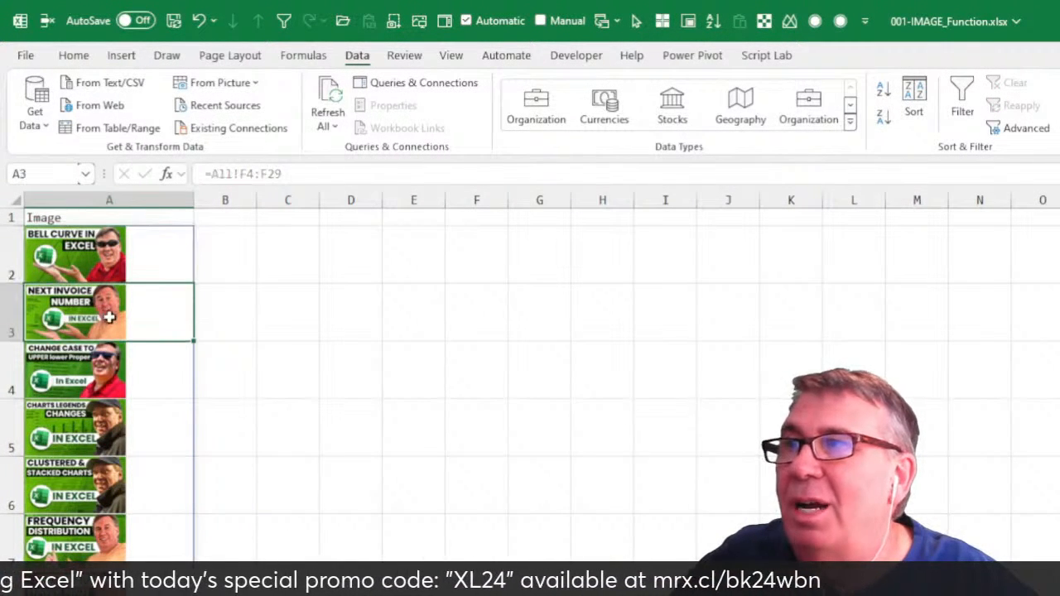
left_click(105, 374)
left_click(98, 423)
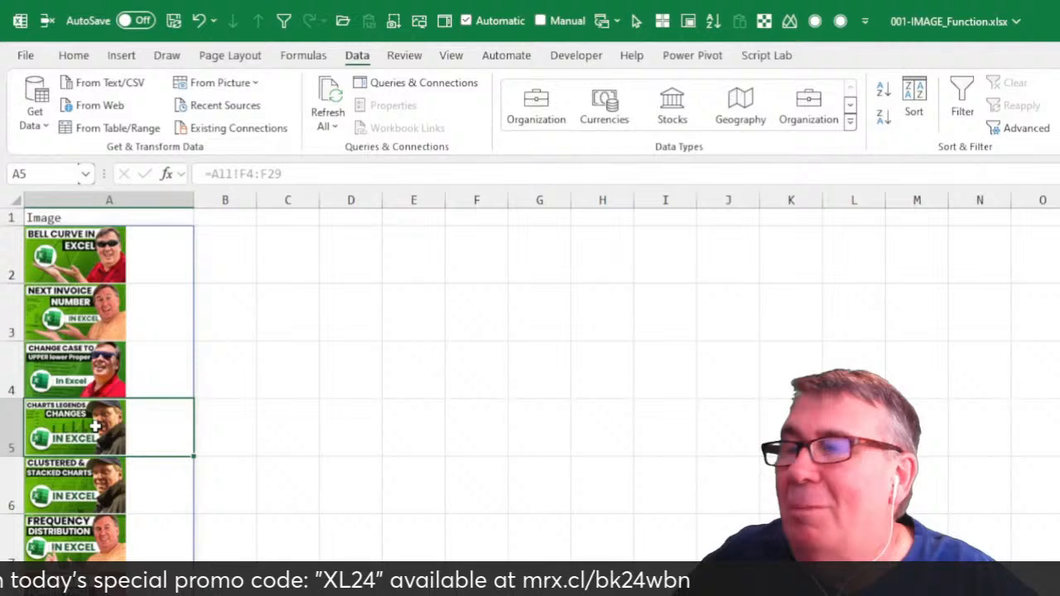
left_click(82, 482)
left_click(83, 523)
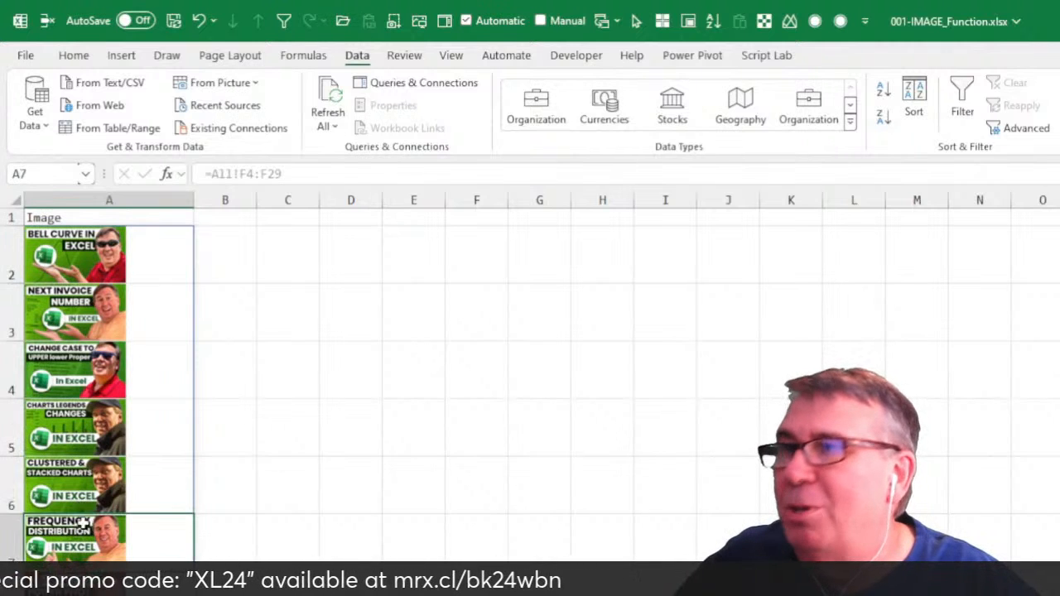
Step: Turn on a filter for the Image column, widen its filter list, and filter the images by the text "pivot"
left_click(74, 215)
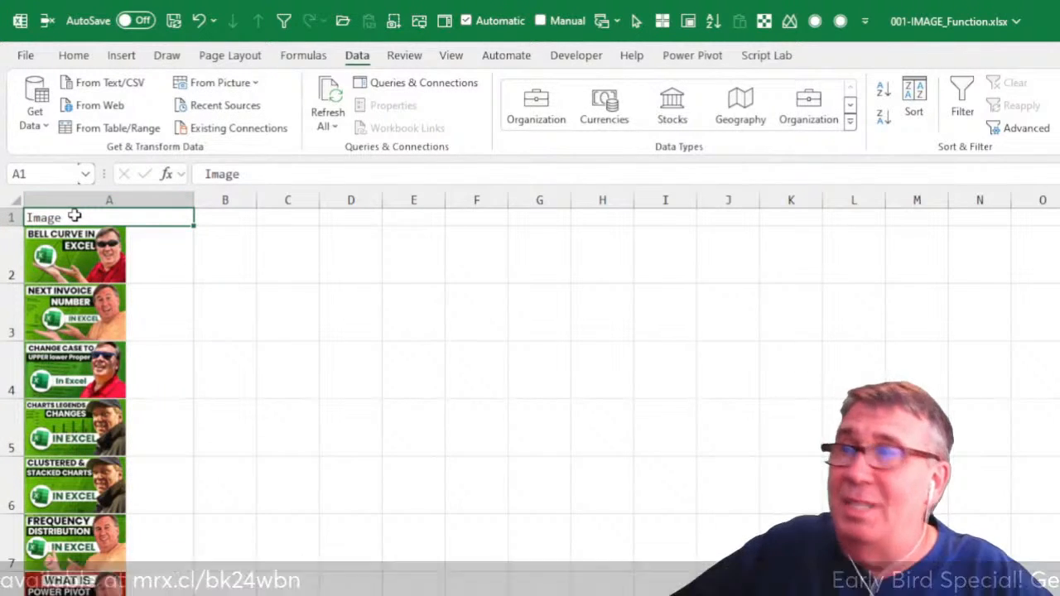
left_click(962, 99)
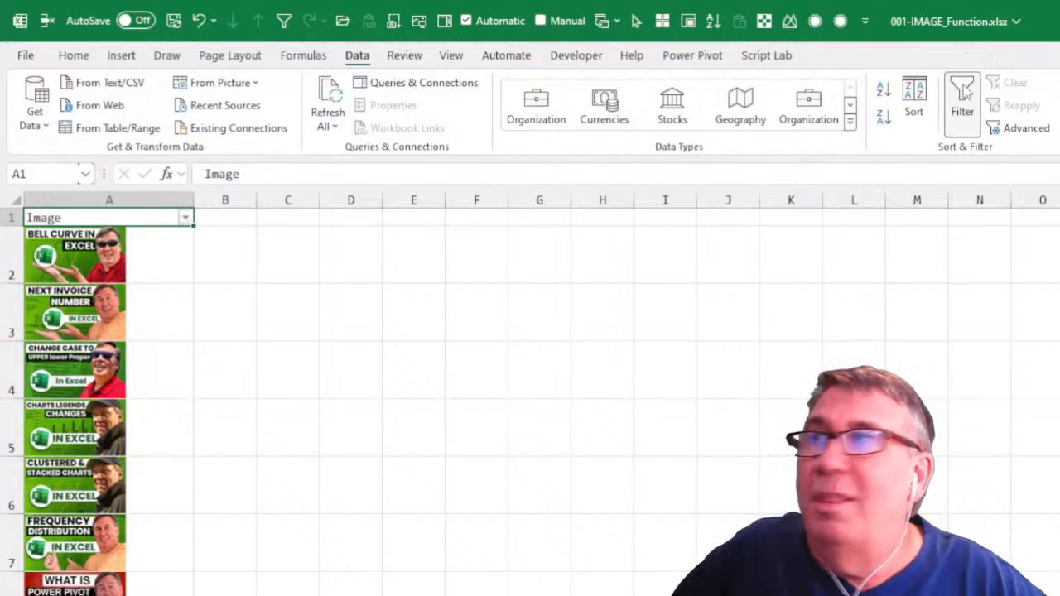
left_click(185, 218)
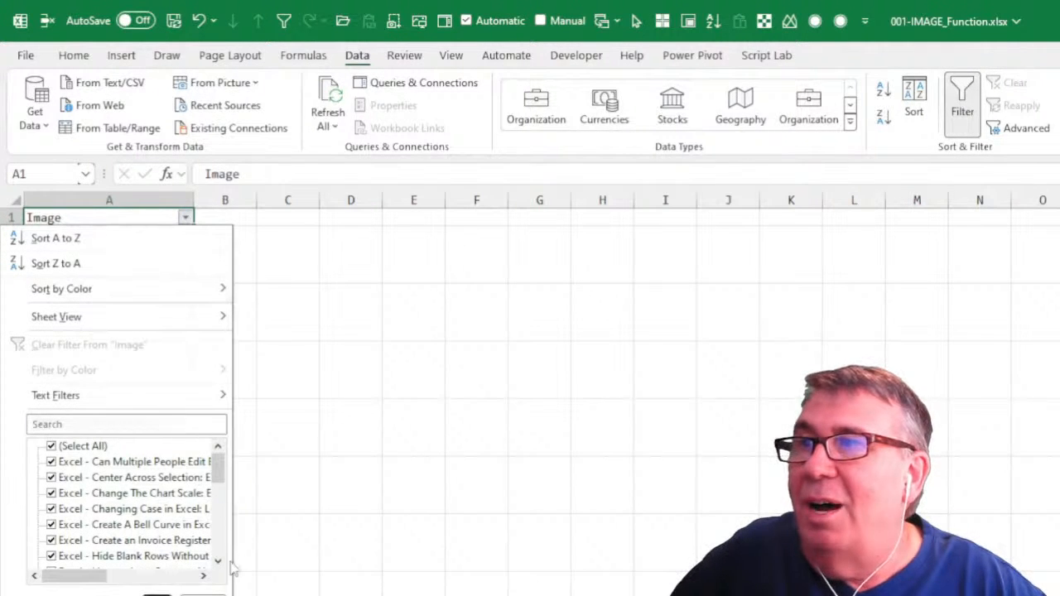
left_click_drag(231, 595, 366, 595)
left_click(83, 425)
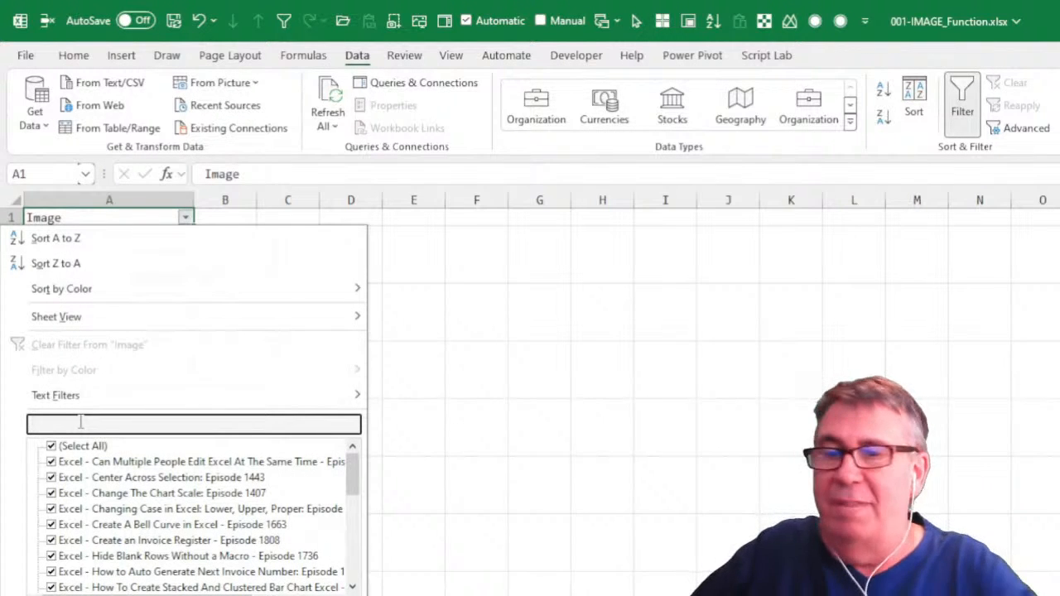
type("pivot")
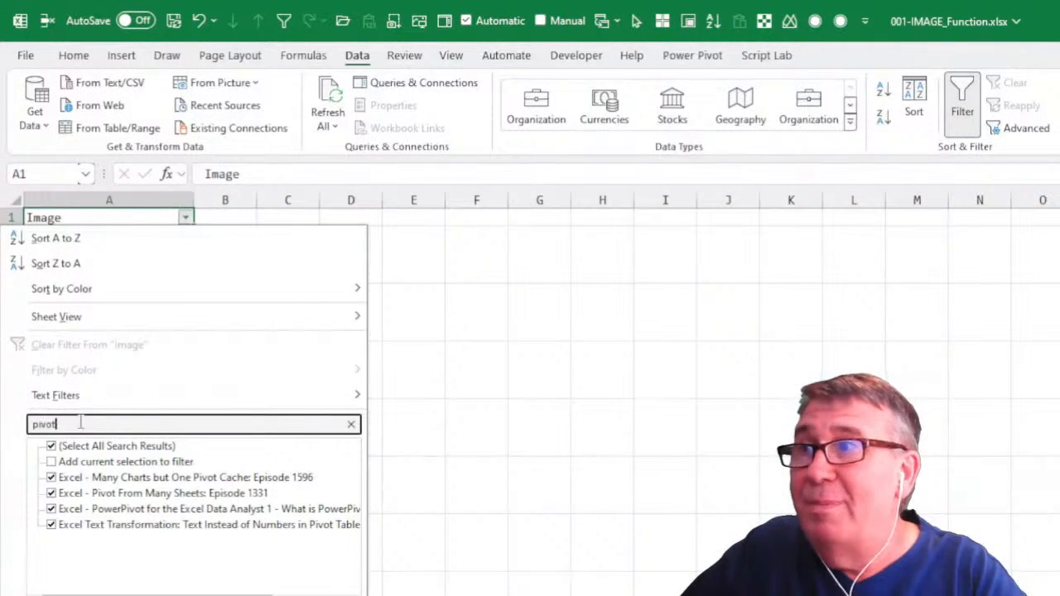
key("Return")
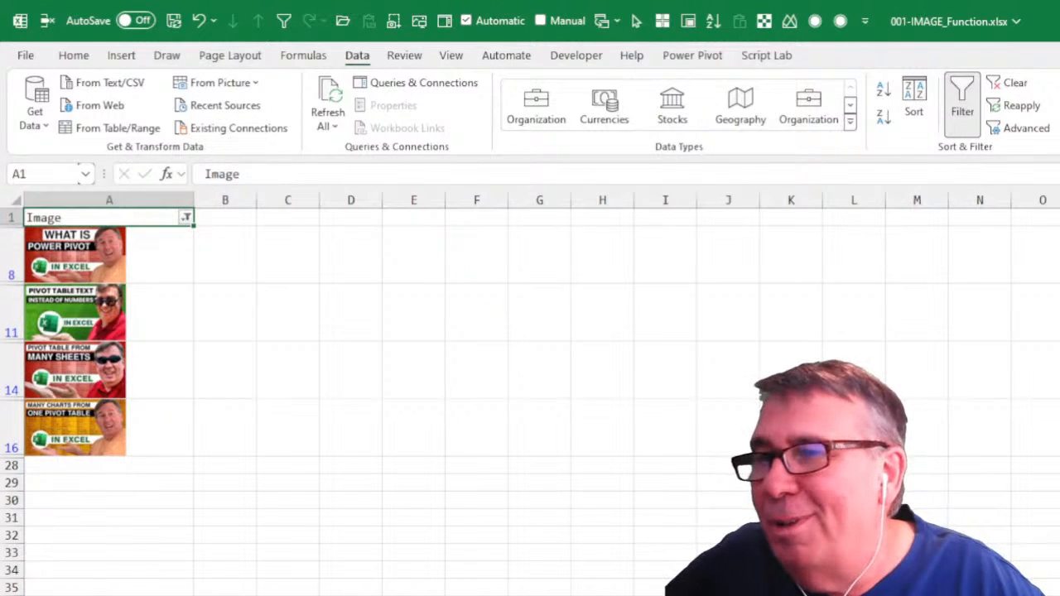
Step: Return to the sheet listing the video titles, select the thumbnail URL in G7, and look through the open windows
left_click(370, 595)
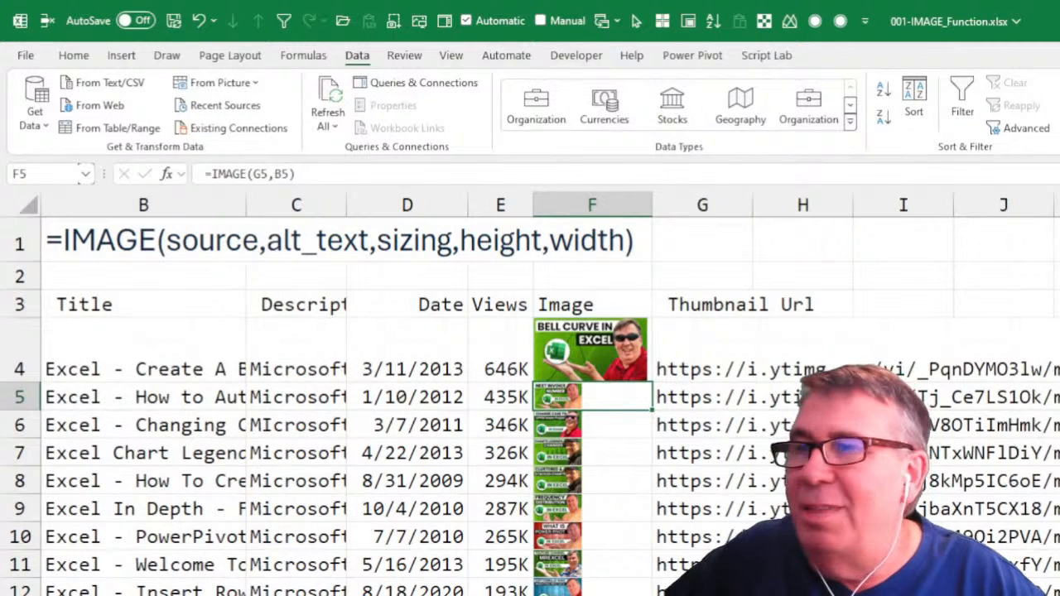
key("ctrl+Page_Down")
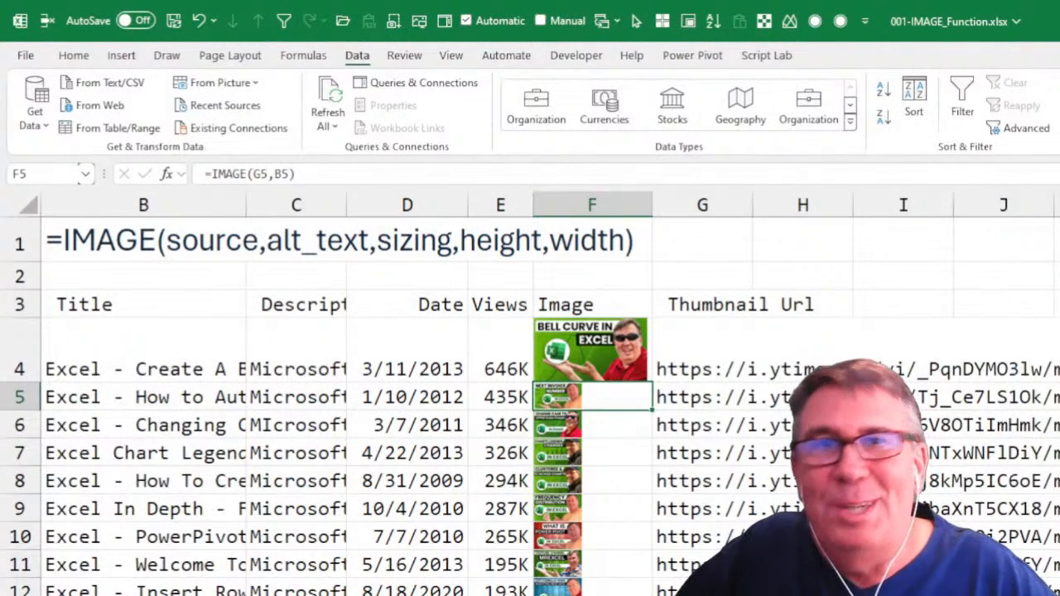
left_click(701, 462)
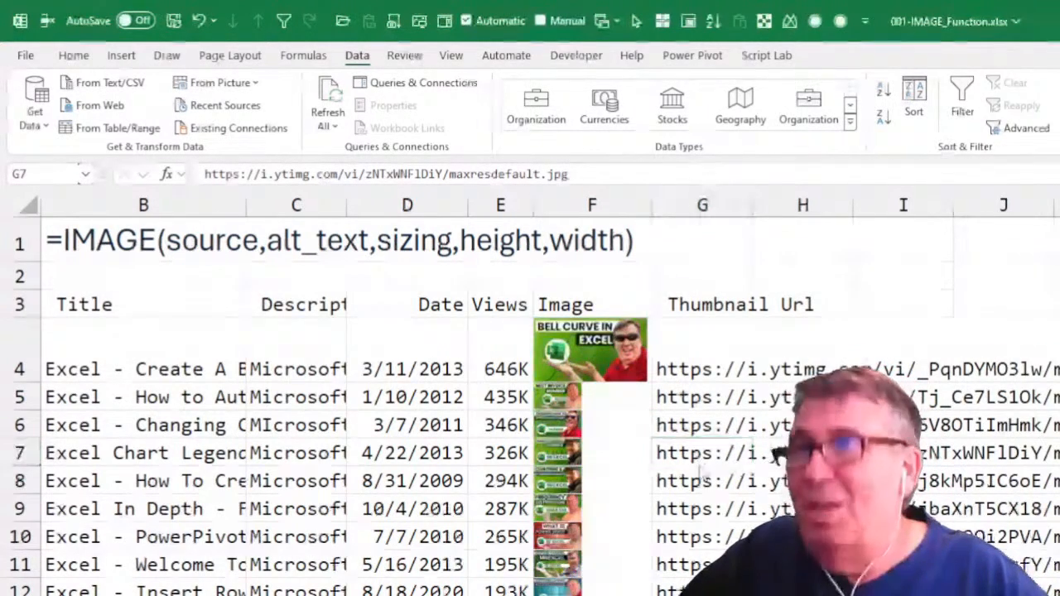
key("alt+Tab")
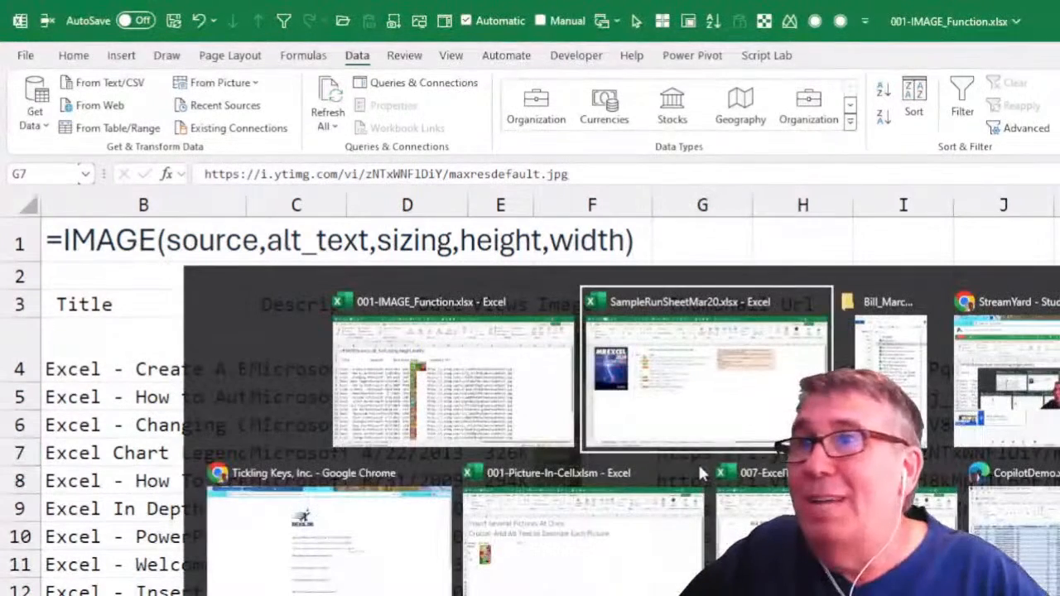
key("alt+Tab")
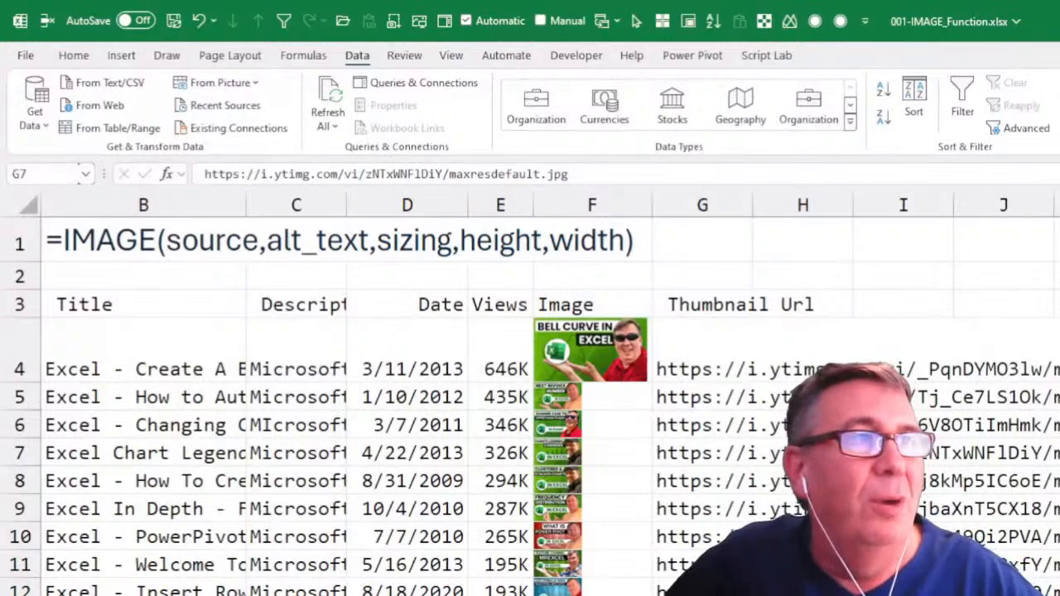
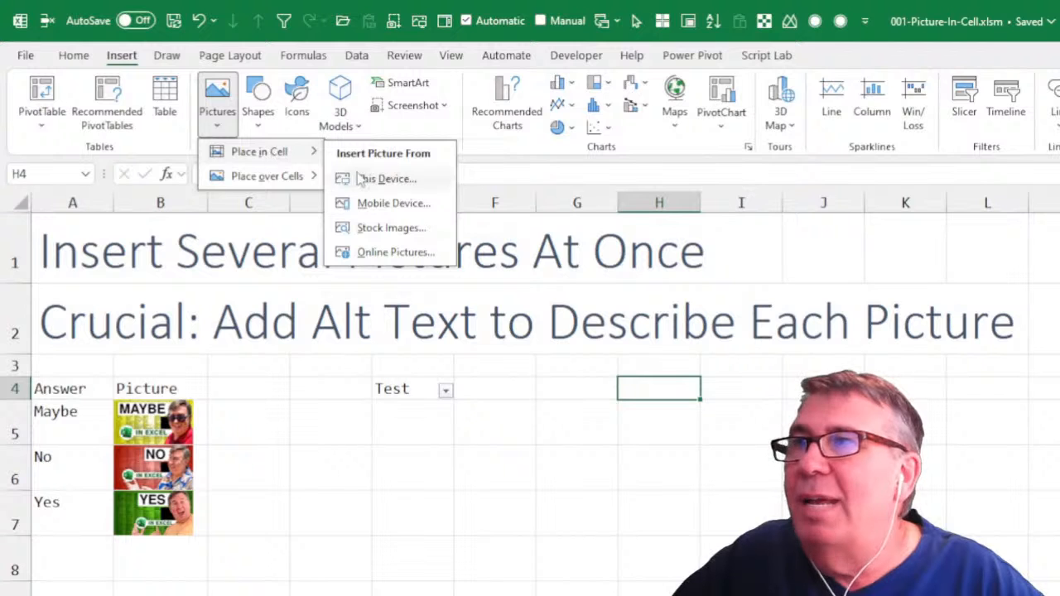
Step: Insert the six pictures Book1.png through Book6.png from the Pictures folder into cells, starting at H4
left_click(365, 179)
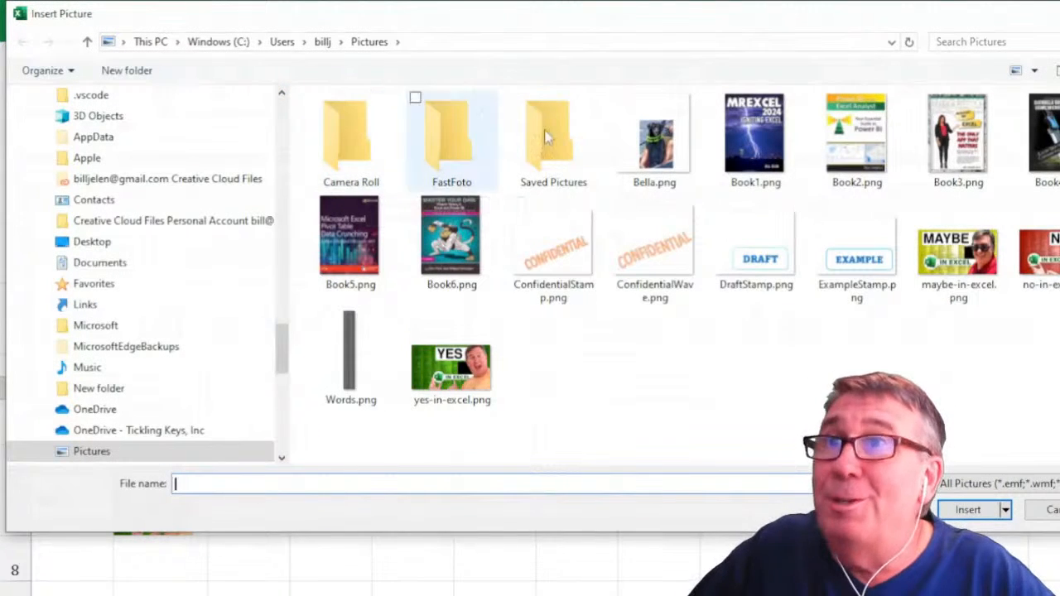
left_click(754, 139)
left_click(852, 142, "ctrl")
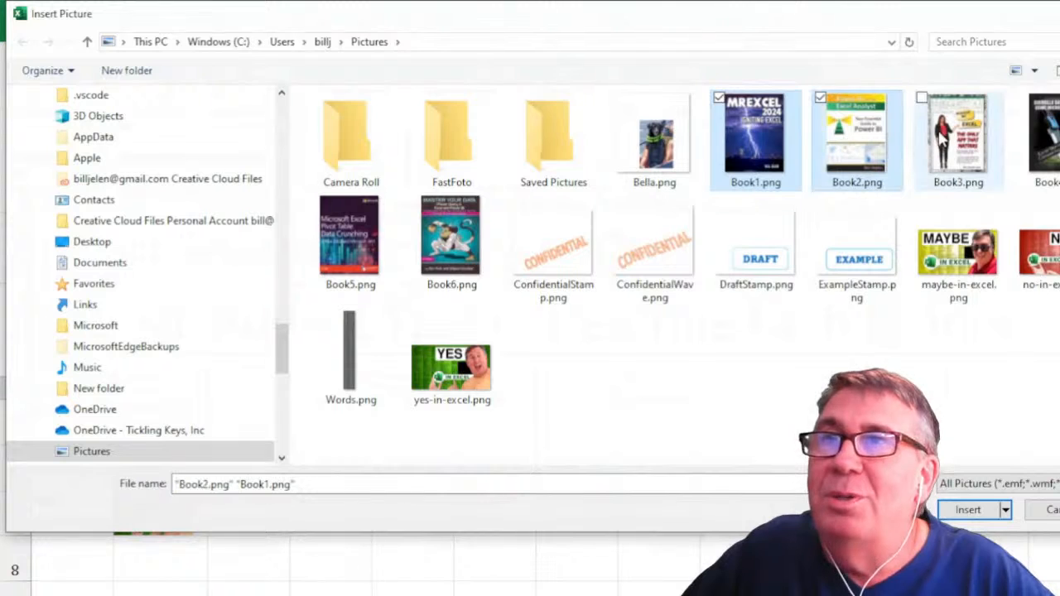
left_click(944, 141, "ctrl")
left_click(1036, 139, "ctrl")
left_click(373, 240, "ctrl")
left_click(454, 239, "ctrl")
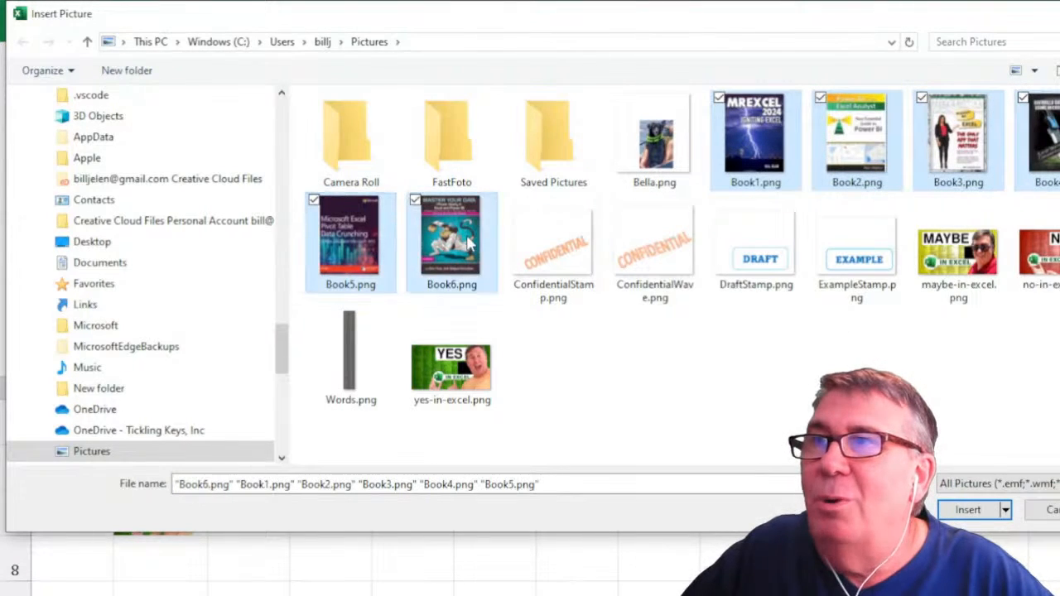
left_click(966, 511)
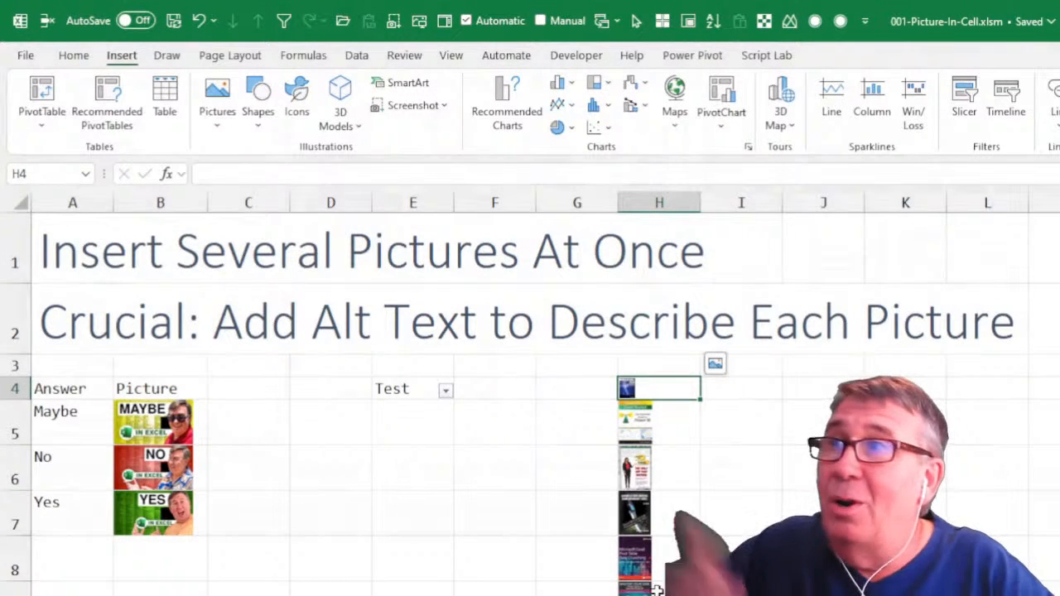
left_click(677, 466)
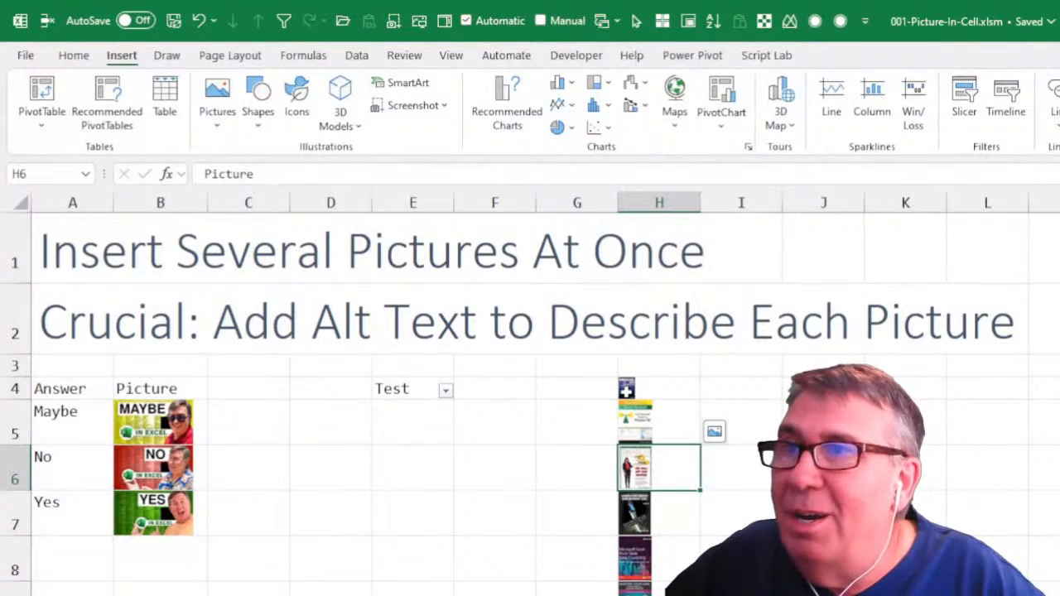
Step: Add the alt text "MrExcel 2024 Igniting Excel" to the picture in H4
left_click(626, 387)
right_click(628, 390)
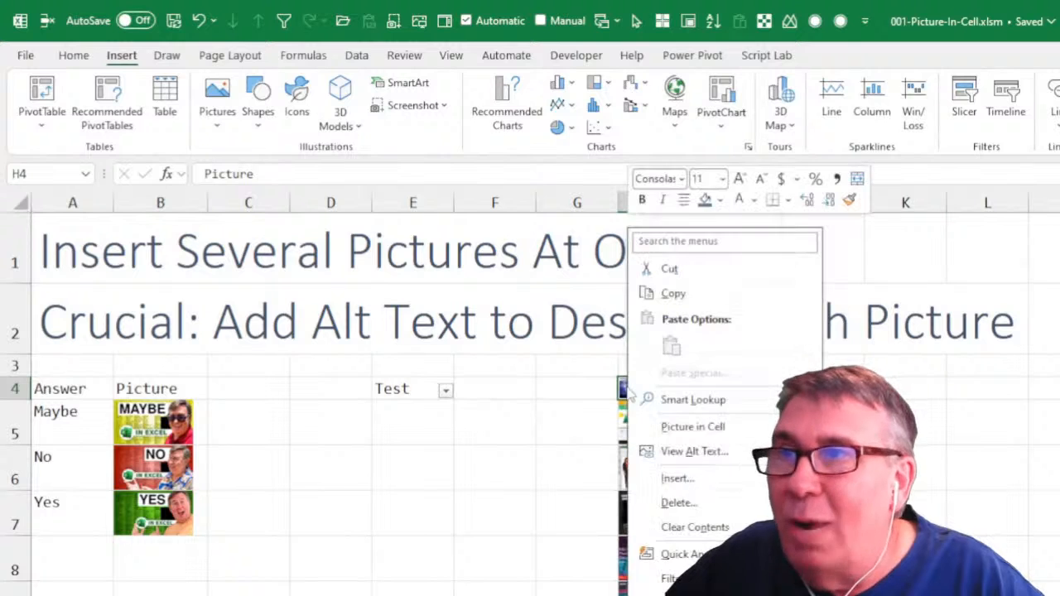
left_click(654, 450)
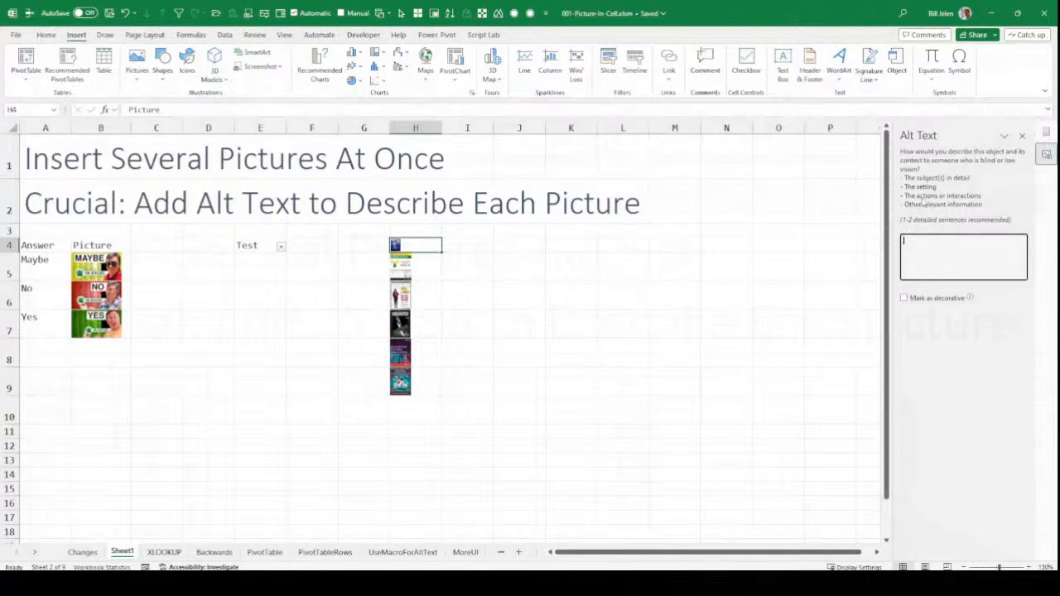
left_click(939, 260)
type("MrExcel 2024 Igniting Ex")
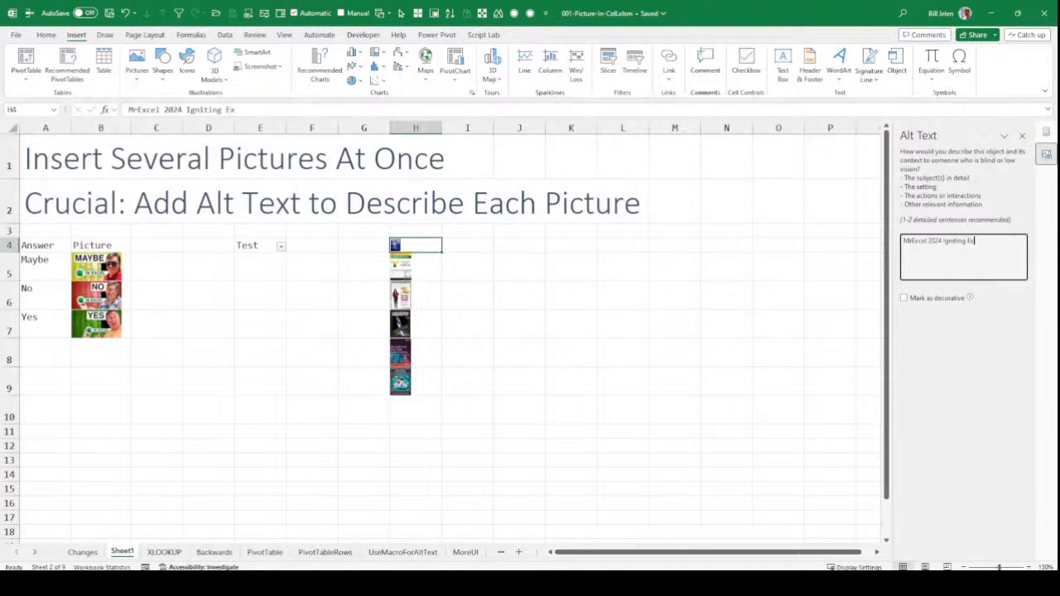
type("cel")
Step: On the XLOOKUP sheet, inspect the answer and picture in A4 and B4, and examine the IFS lookup value in G8's formula
left_click(169, 553)
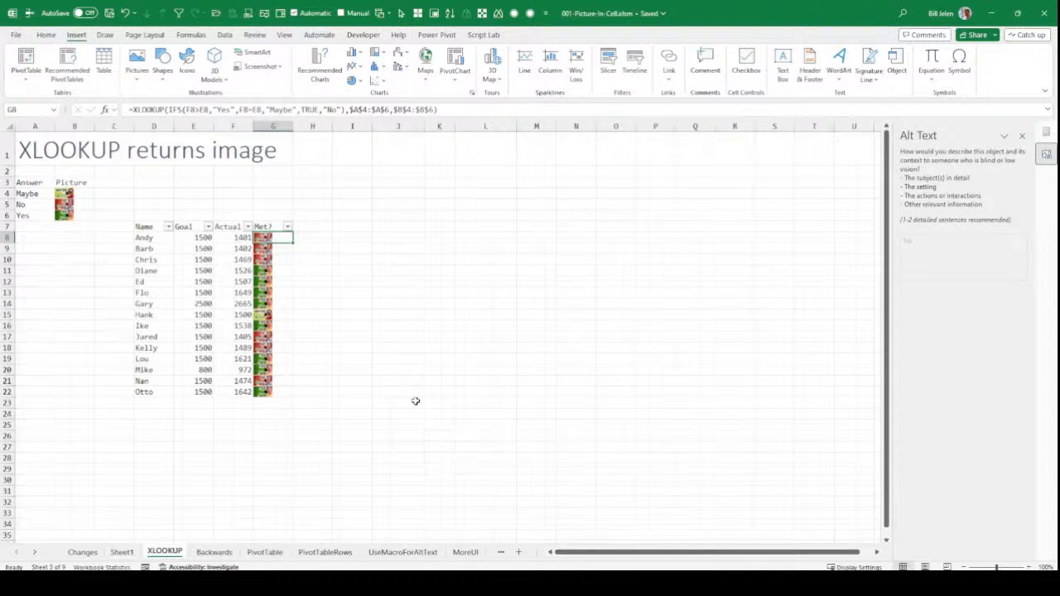
scroll(434, 374, "up", 2, "ctrl")
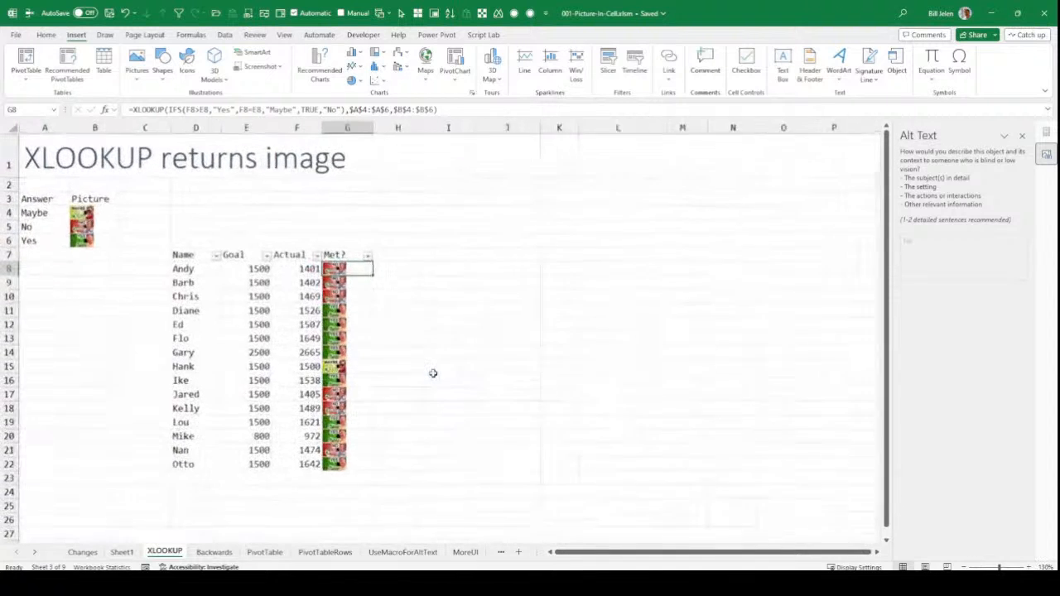
left_click(50, 220)
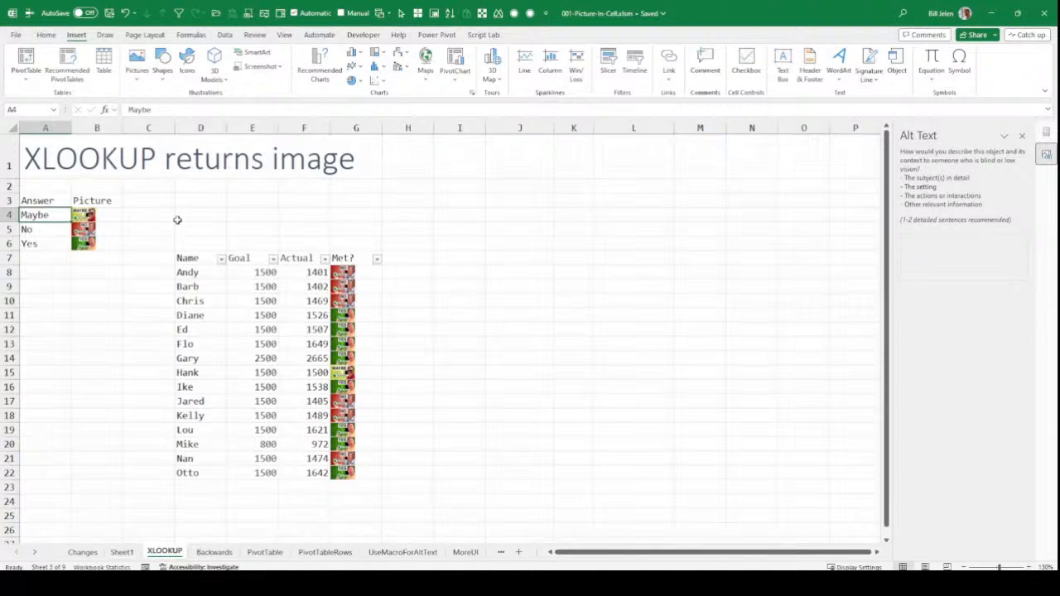
left_click(103, 216)
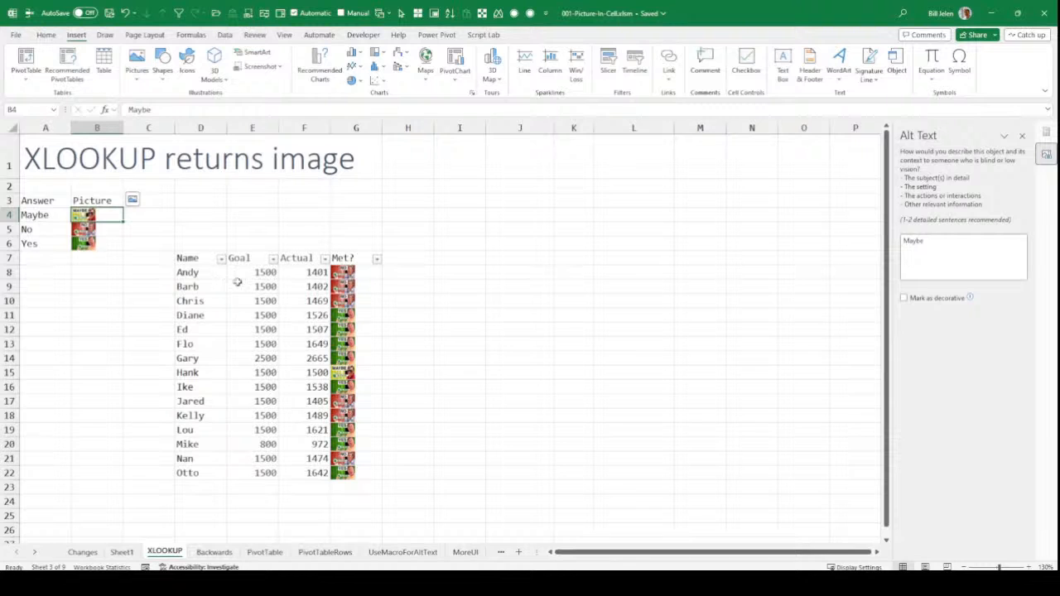
left_click(372, 271)
key("F2")
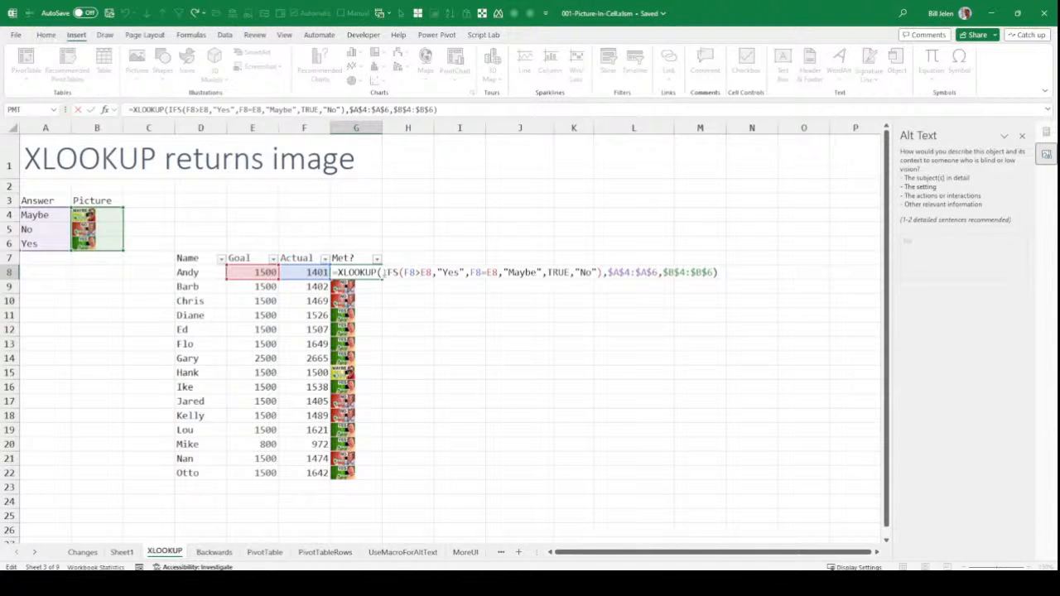
left_click_drag(383, 273, 603, 273)
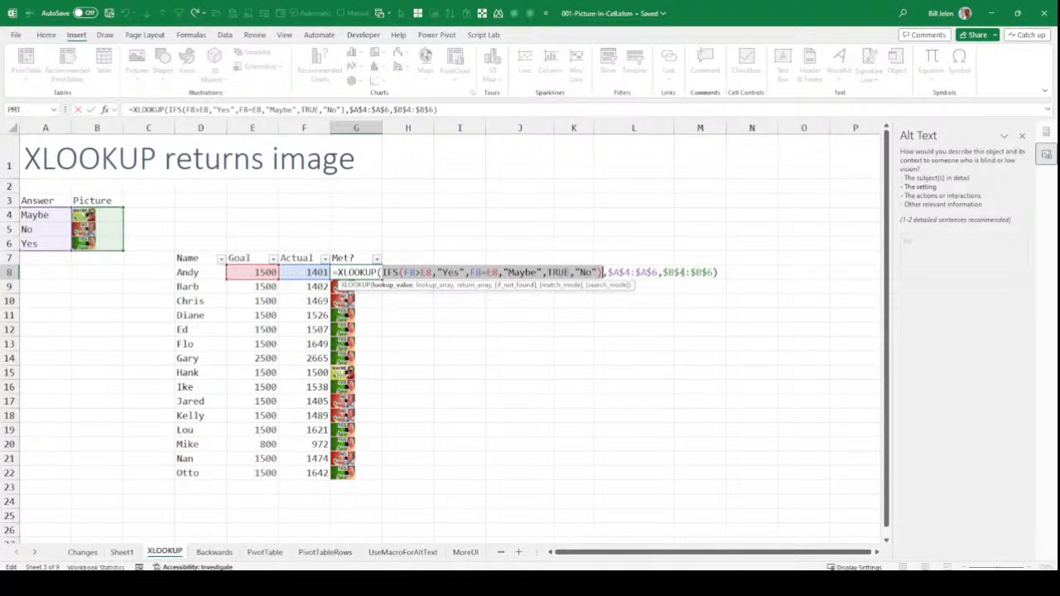
key("Escape")
Step: Set the goal in E8 to 1300
left_click(296, 271)
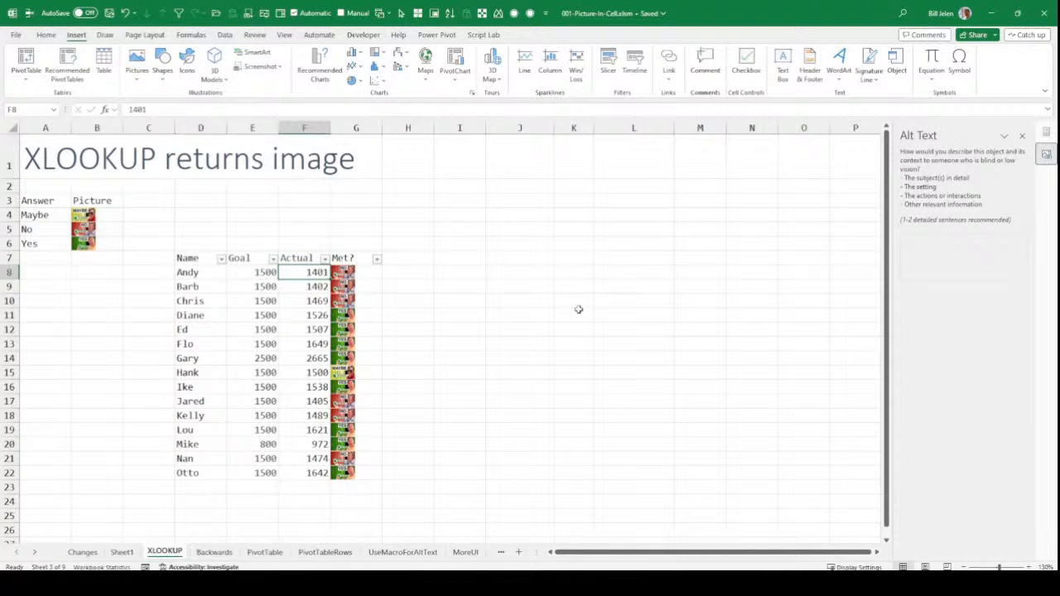
key("Left")
type("1300")
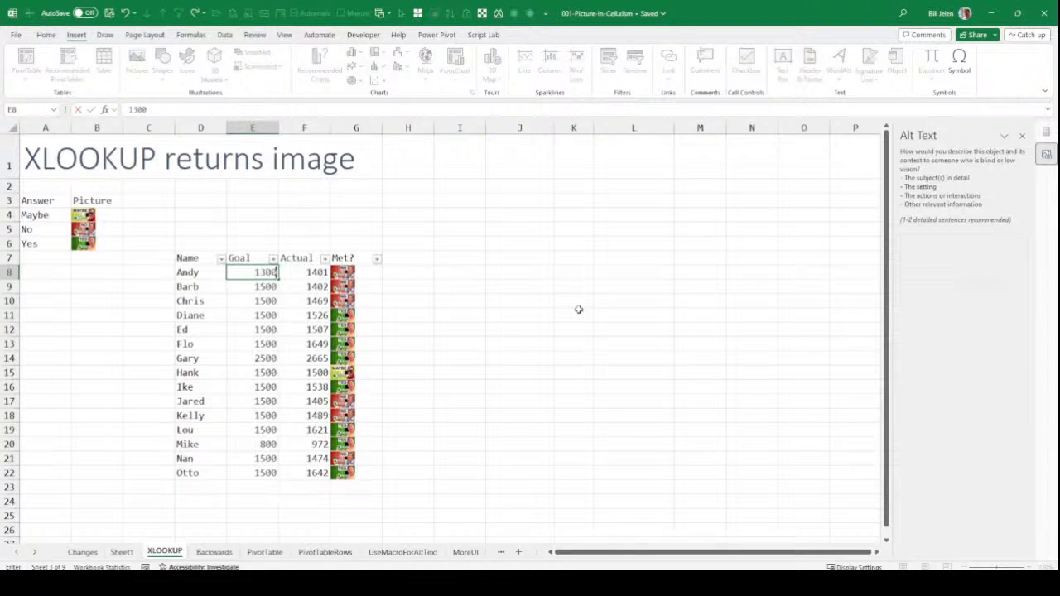
key("Return")
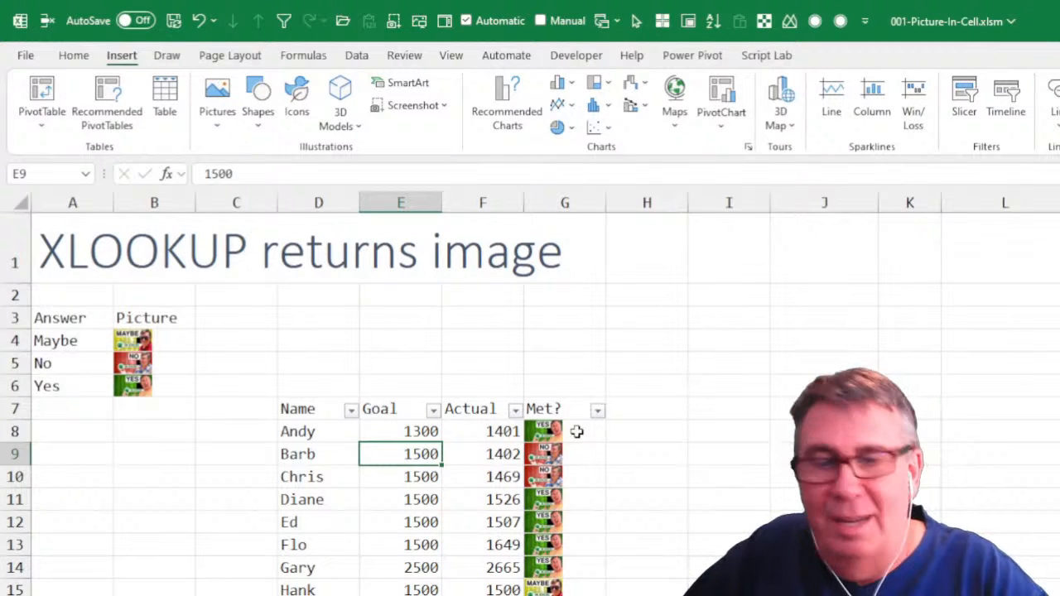
Step: On the "XLOOKUP from an Image!" sheet, choose 1, 3, 5, 4, 6, 2 and finally 4 in the Choose slicer
key("ctrl+Page_Down")
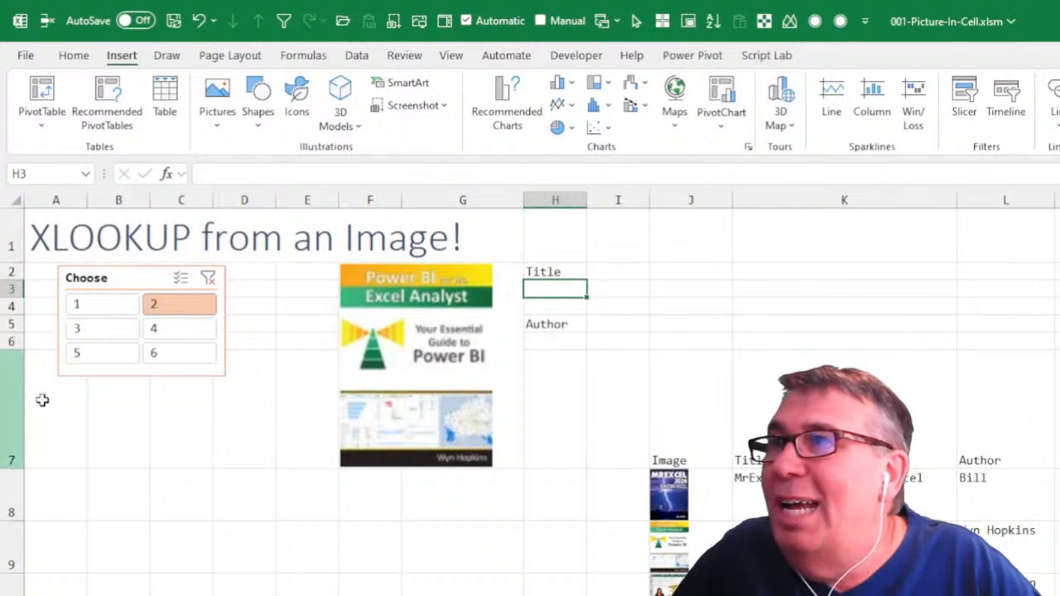
left_click(96, 305)
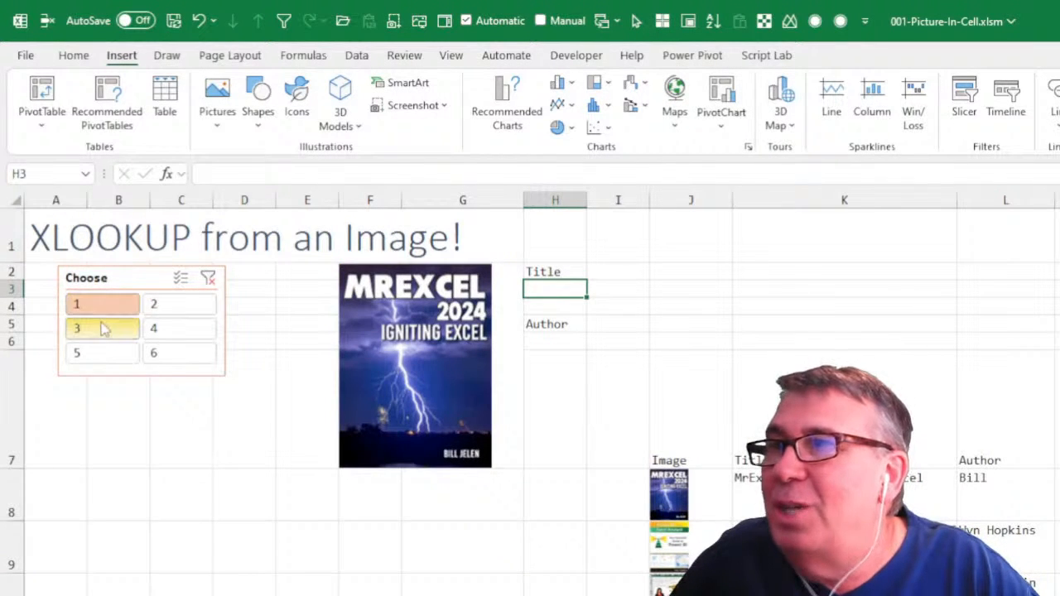
left_click(97, 329)
left_click(96, 353)
left_click(156, 329)
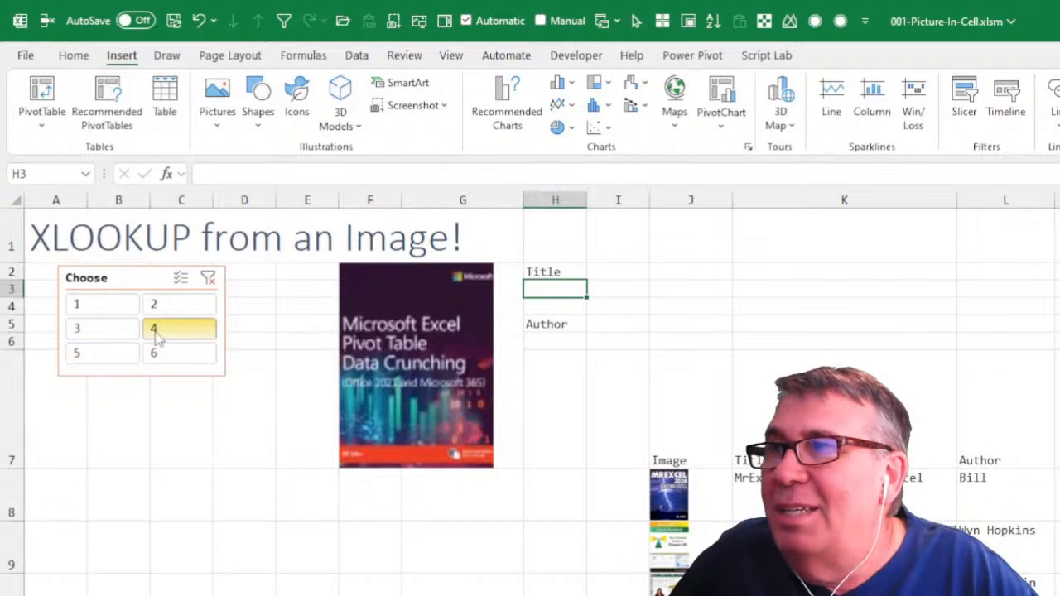
left_click(158, 354)
left_click(168, 314)
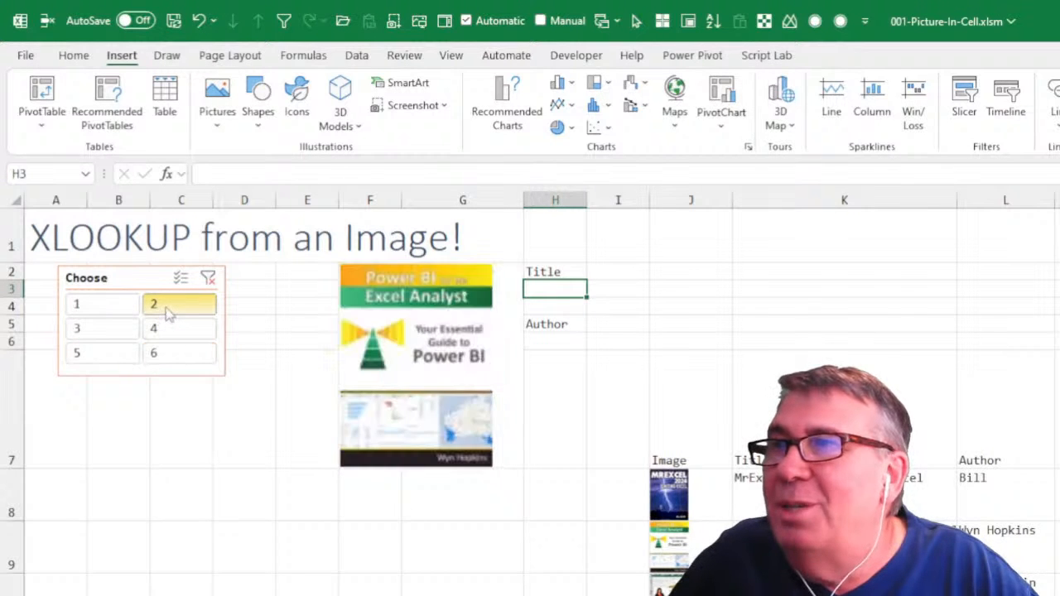
left_click(166, 330)
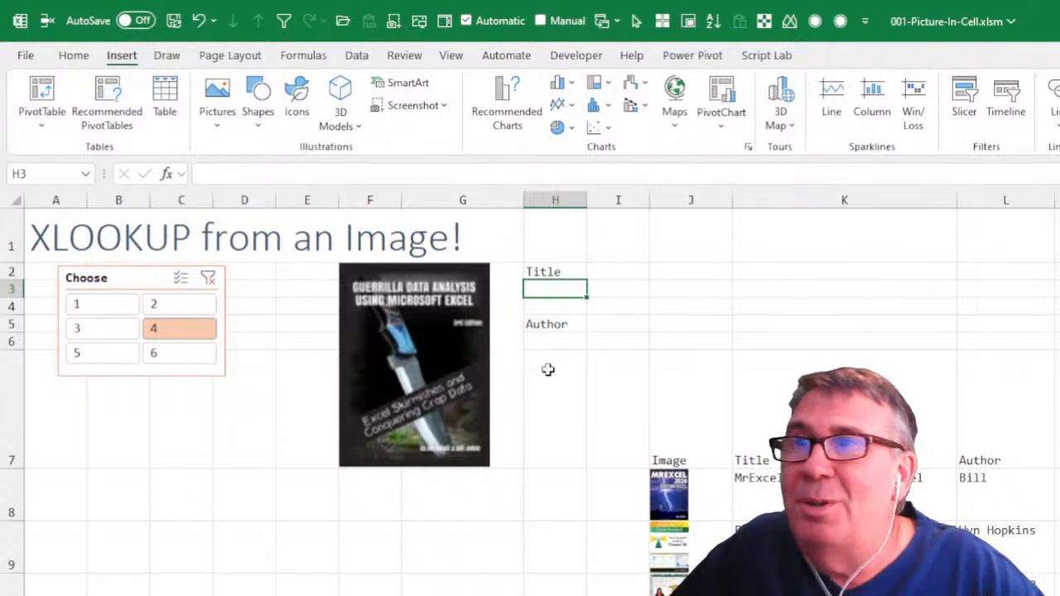
Step: Look over the first image, title and author in row 8 of the book table
left_click(698, 479)
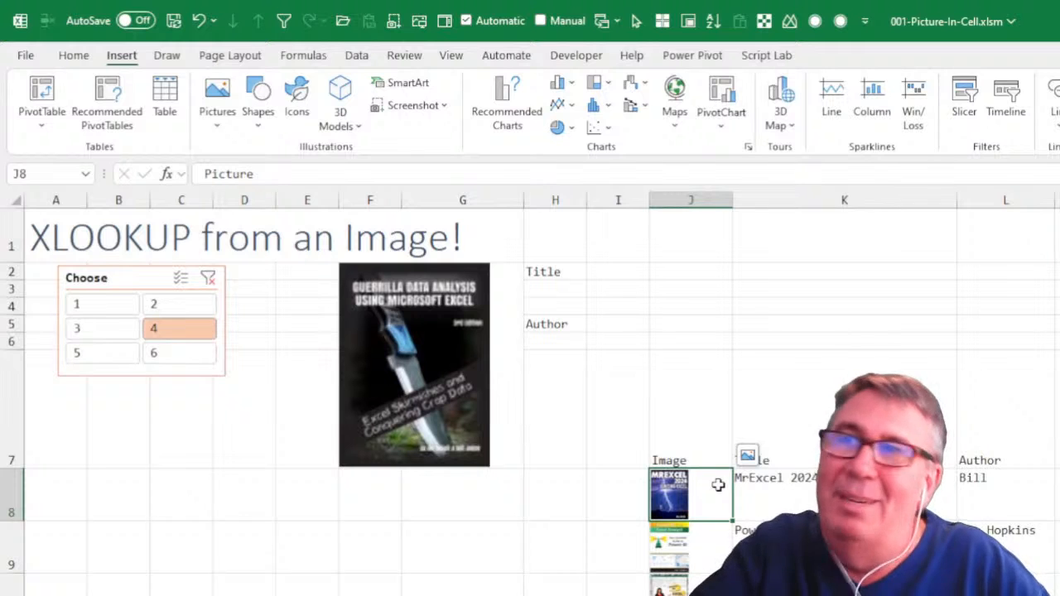
left_click(748, 496)
left_click(985, 504)
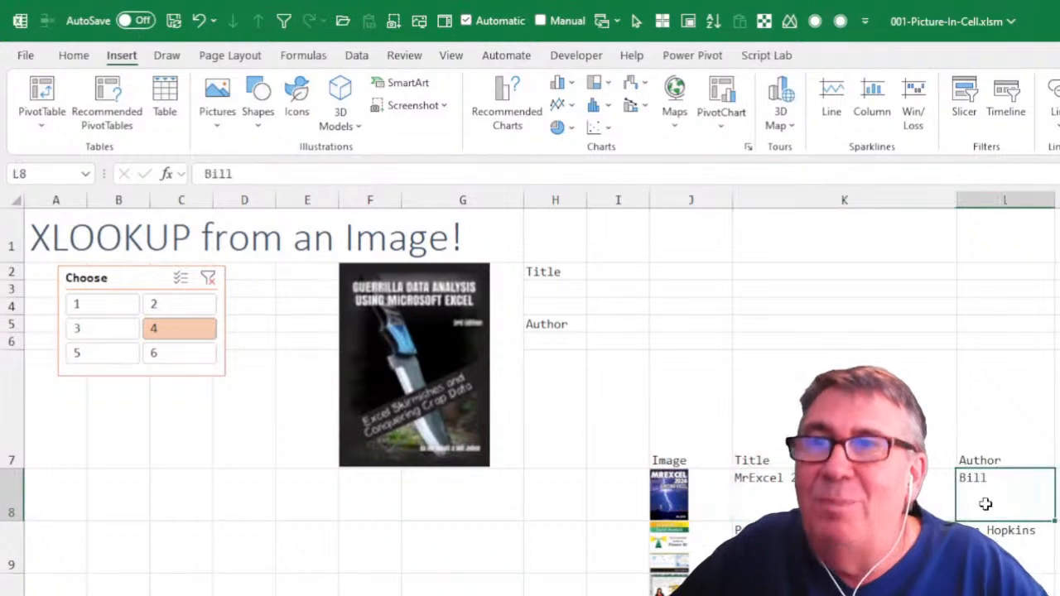
Step: Start an XLOOKUP formula in H3 that looks up the image in F2 within the image range $J$8:$J$13
left_click(551, 291)
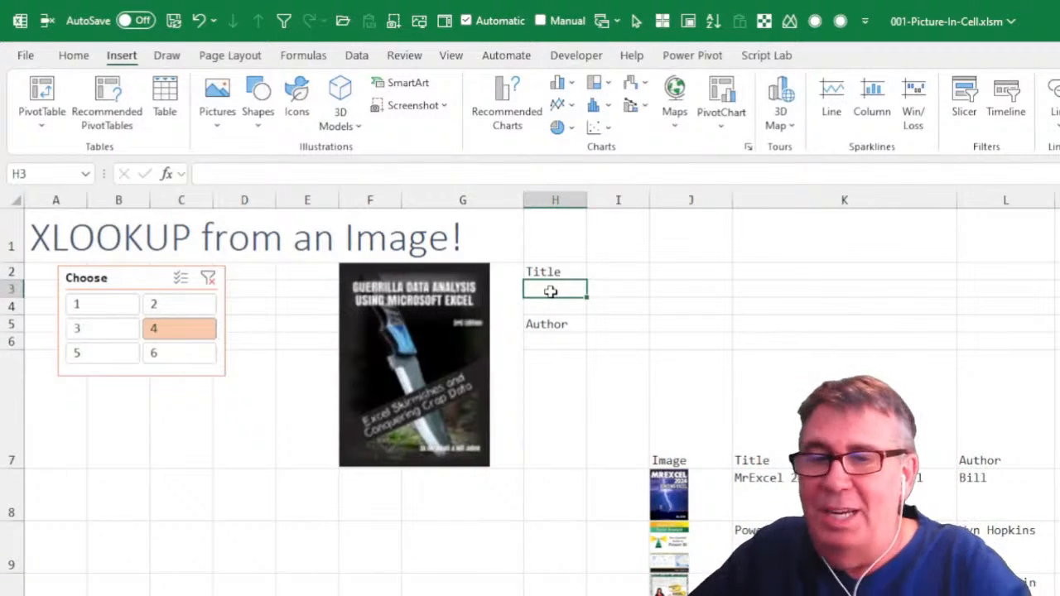
type("=xl")
key("Tab")
key("Left")
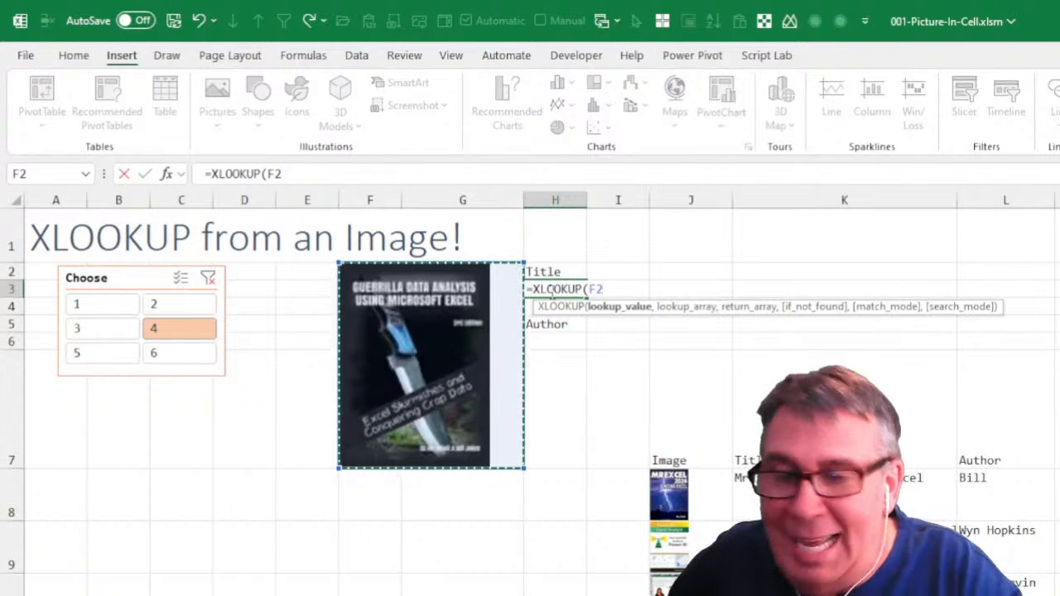
type(",")
key("Left")
key("Down")
key("Down")
key("Down")
key("Right")
key("Up")
key("Up")
key("Right")
key("Right")
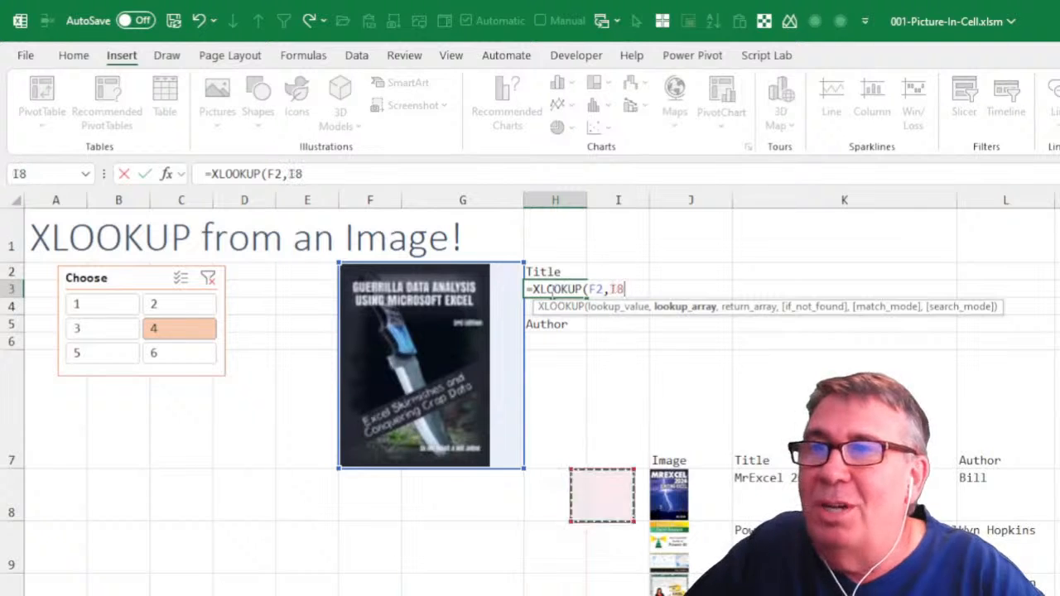
key("ctrl+shift+Down")
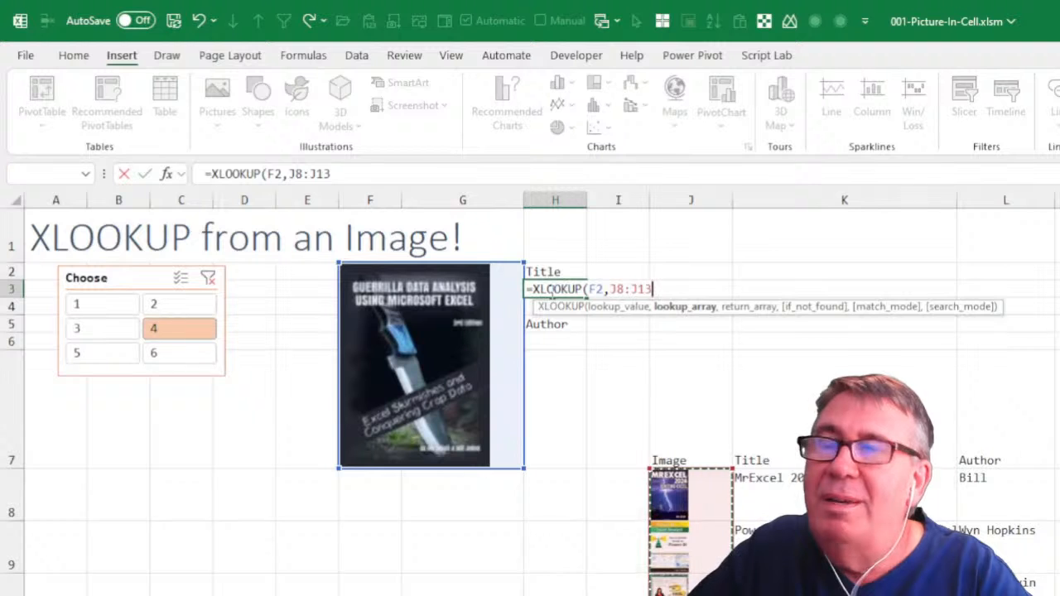
key("F4")
type(",")
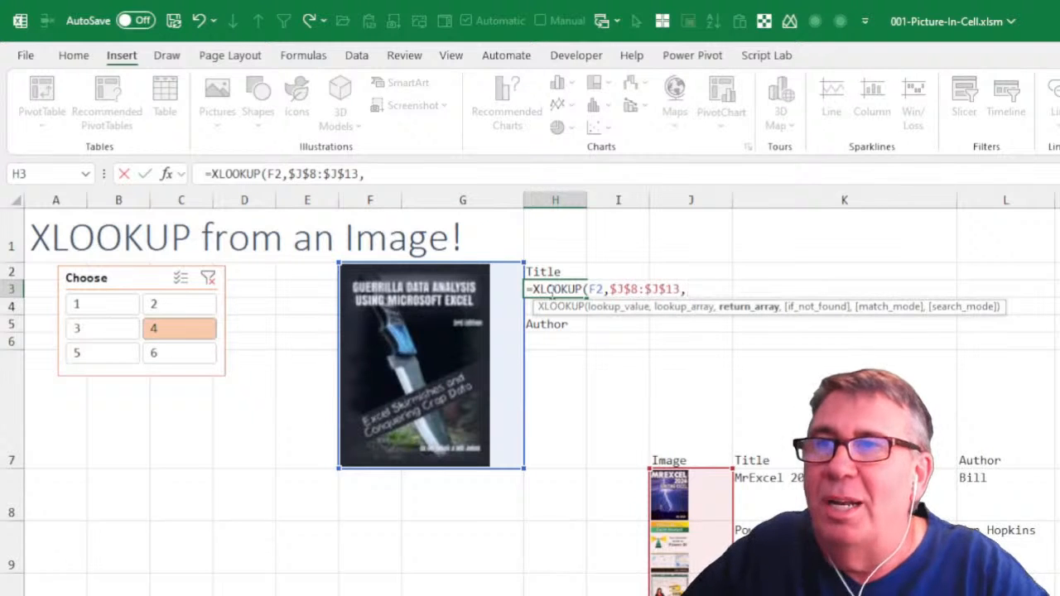
Step: Complete the H3 formula with the title range $K$8:$K$13 as the return array, and choose 1 in the Choose slicer
key("Right")
key("Right")
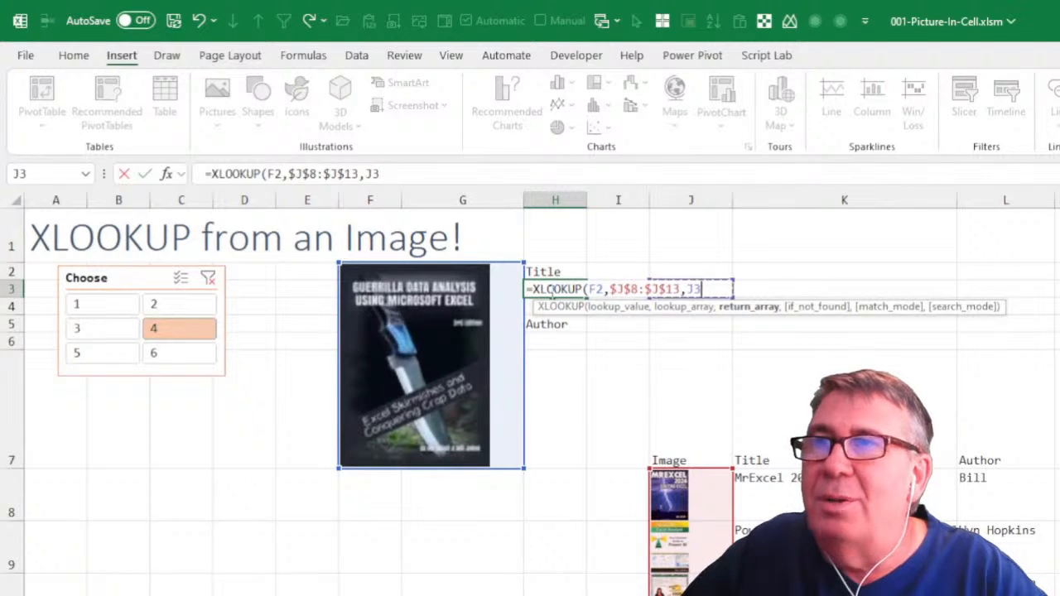
key("Right")
key("Down")
key("Down")
key("Down")
key("Down")
key("Down")
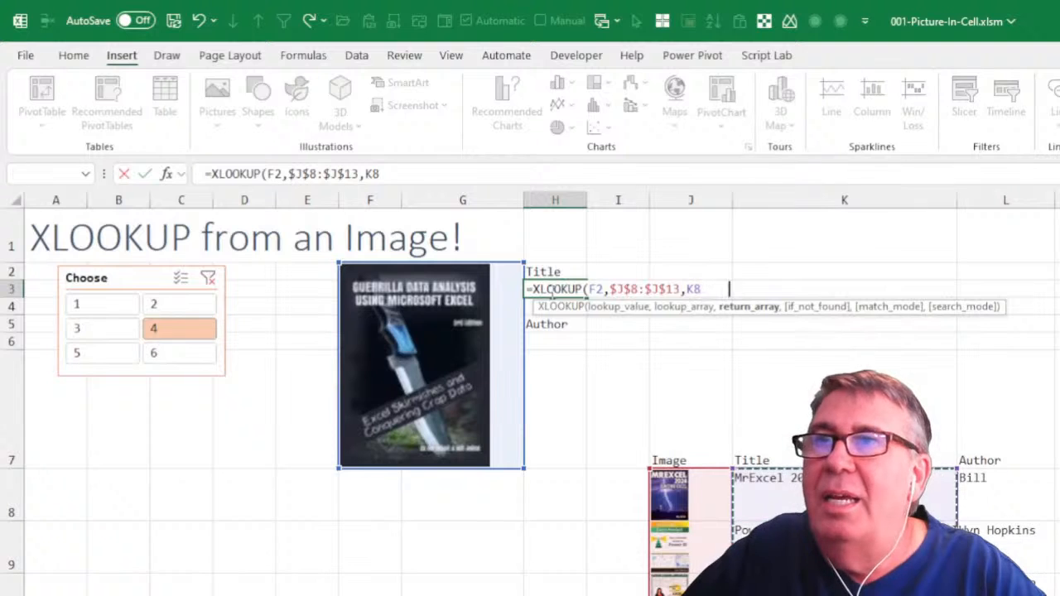
key("ctrl+shift+Down")
key("F4")
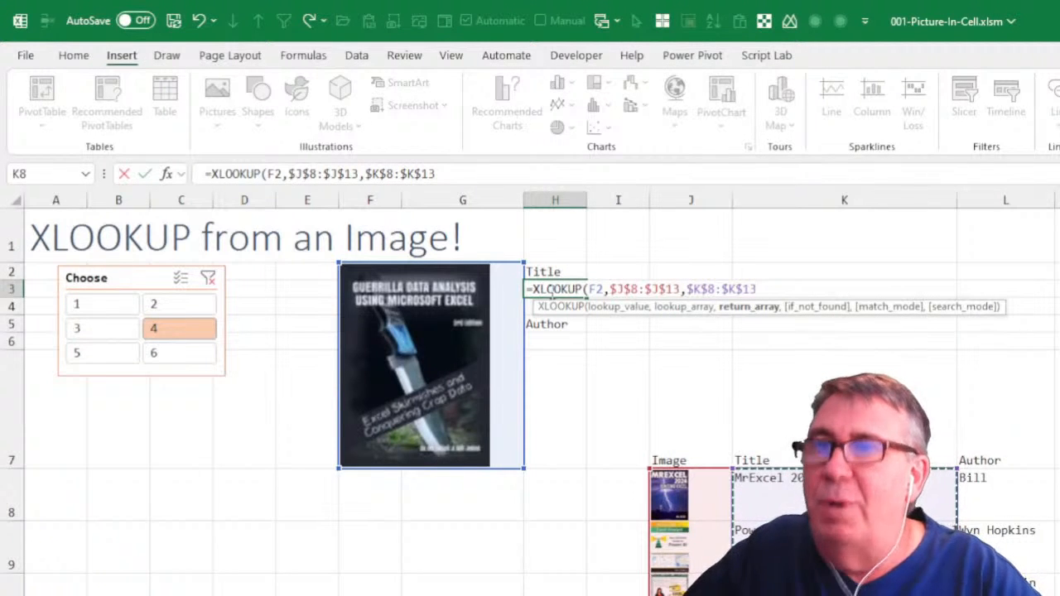
type(")")
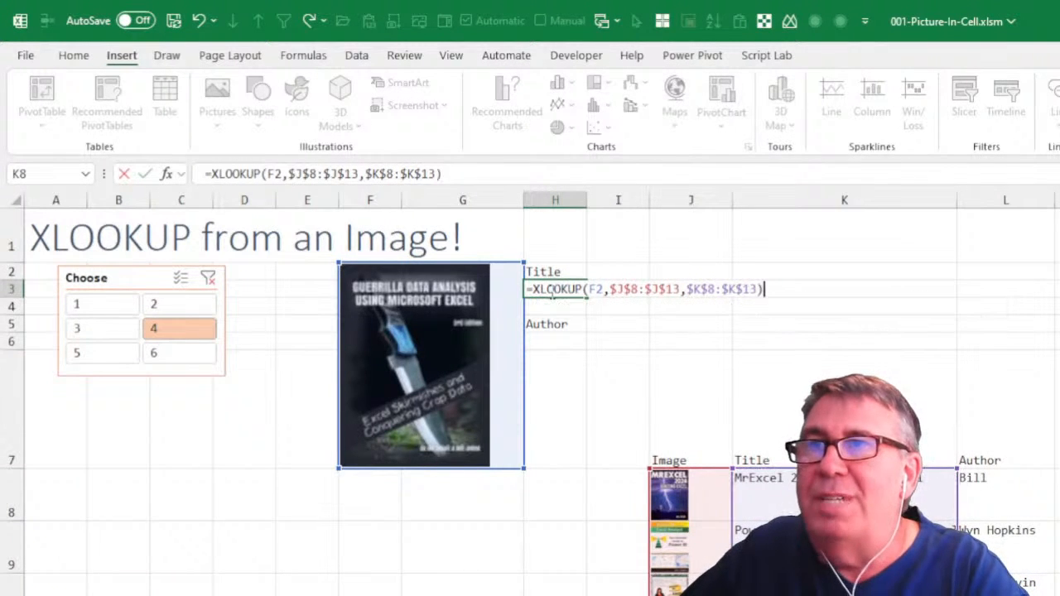
key("ctrl+Return")
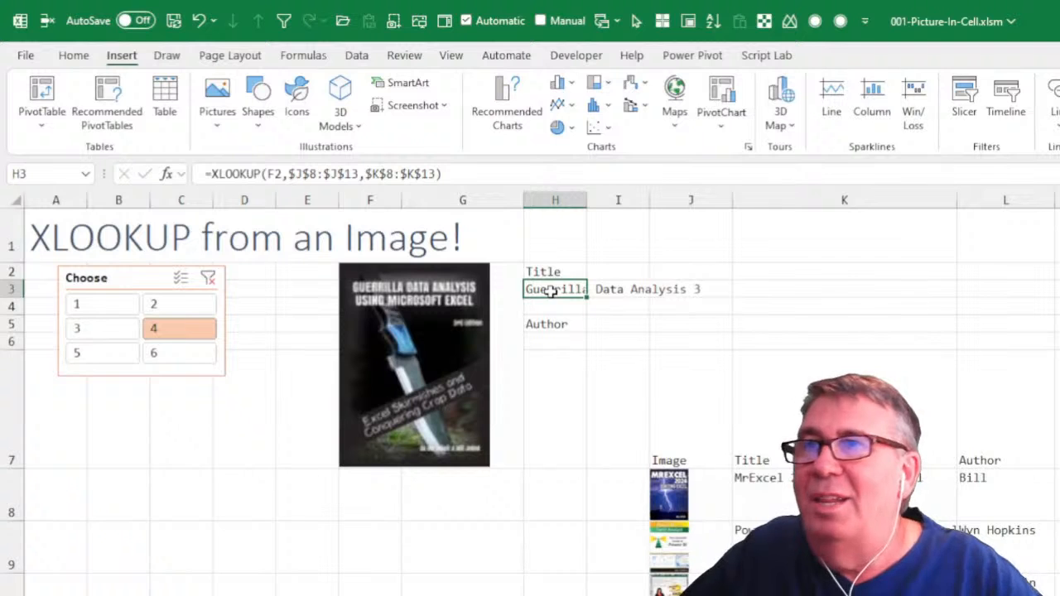
left_click(79, 306)
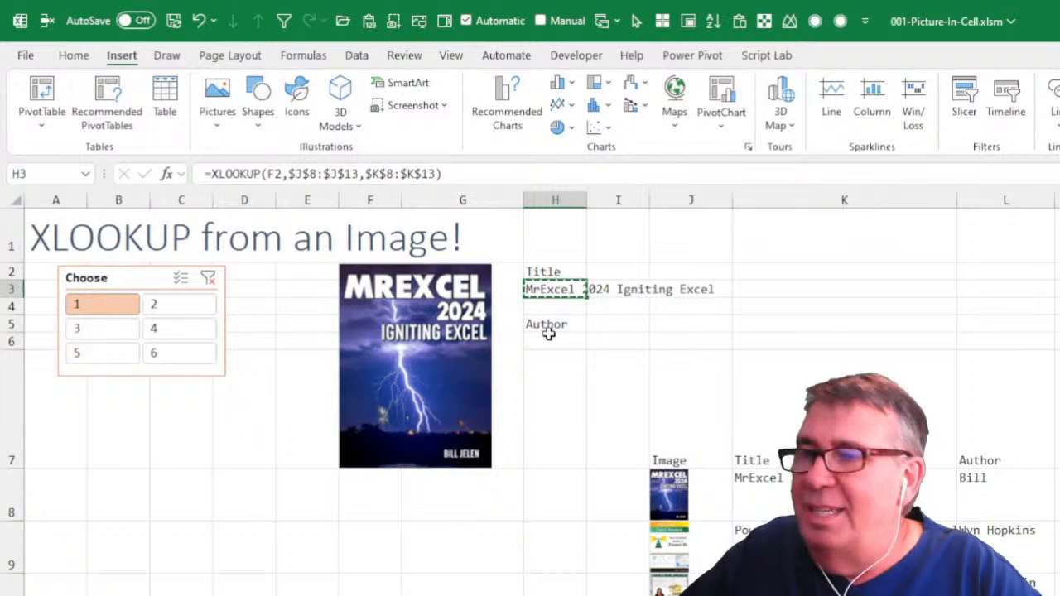
Step: Make the lookup value in H3's XLOOKUP formula an absolute reference, $F$2
key("F2")
key("Left")
key("Left")
key("Left")
key("Left")
key("Left")
key("Left")
key("Left")
key("Left")
key("Left")
key("Left")
key("Left")
key("Left")
key("Left")
key("Left")
key("Left")
key("Left")
key("Left")
key("Left")
key("Left")
key("Left")
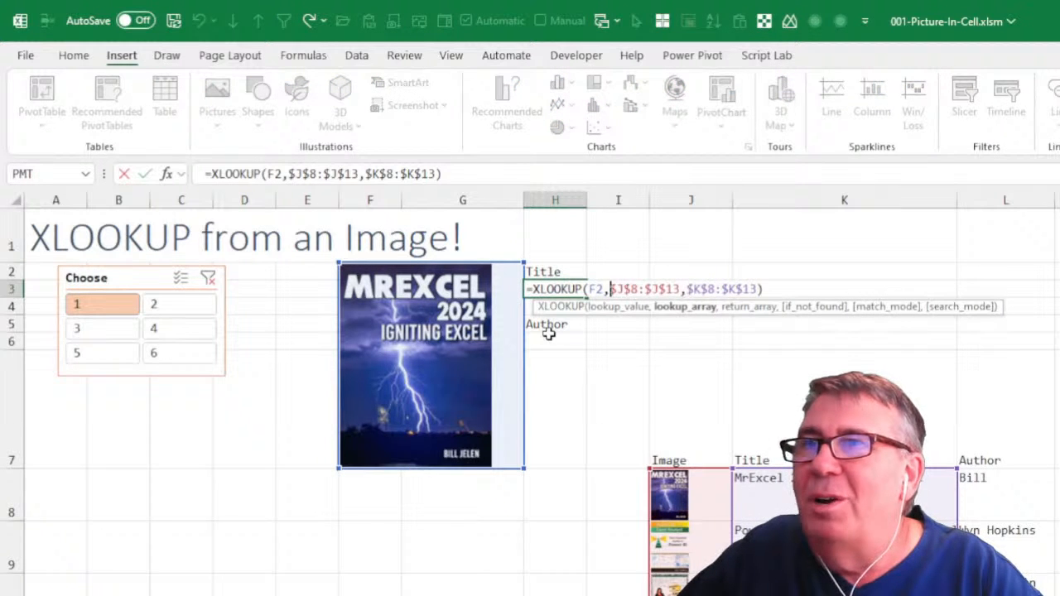
key("F4")
key("ctrl+Return")
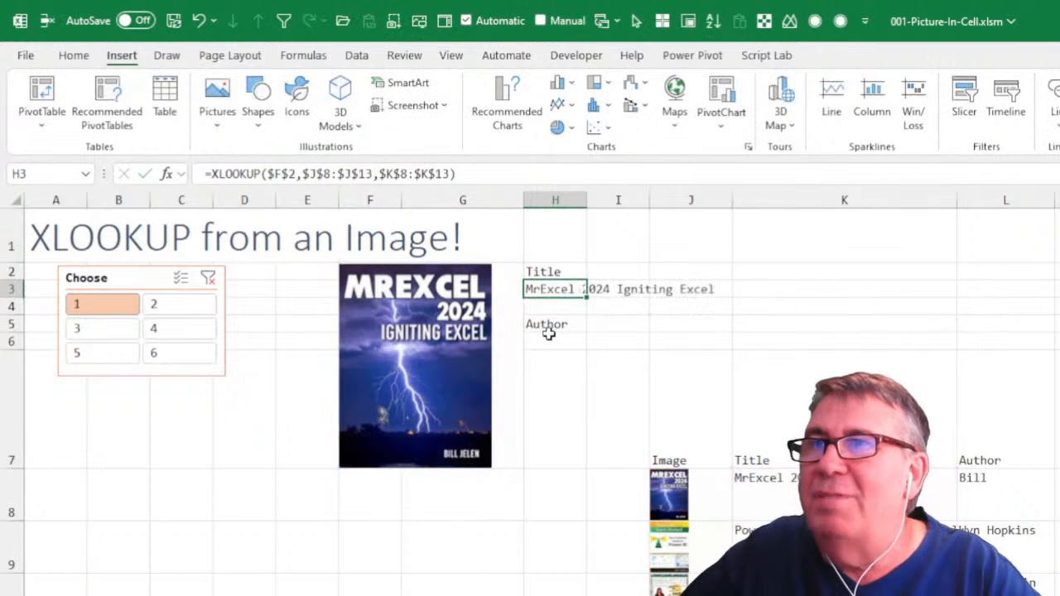
Step: Copy the title formula from H3 to H6 and change its return array to the author range $L$8:$L$13
key("ctrl+c")
key("Down")
key("Down")
key("Down")
key("ctrl+v")
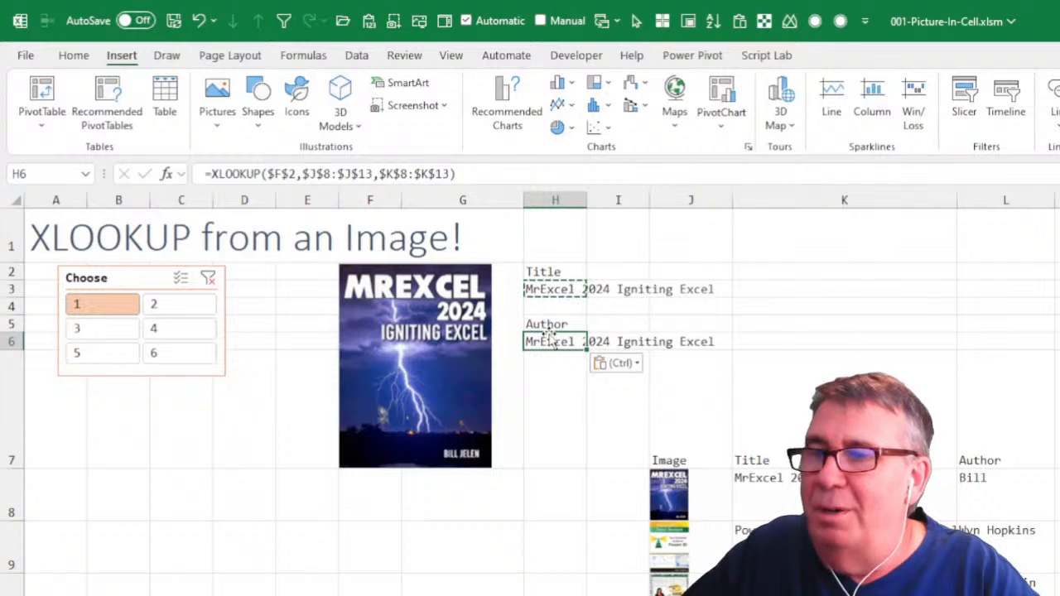
key("F2")
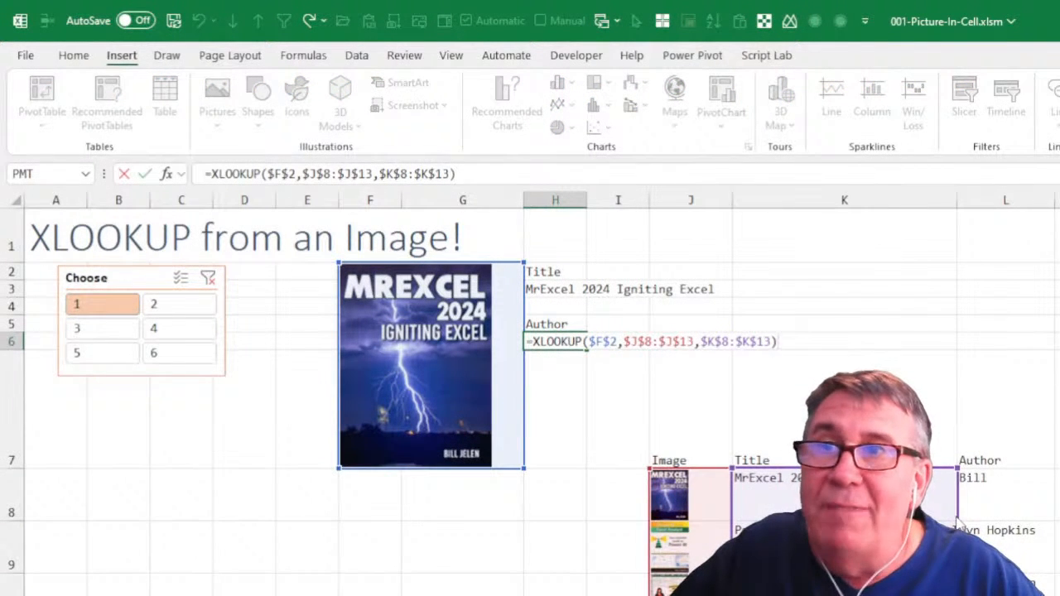
left_click_drag(957, 520, 1001, 522)
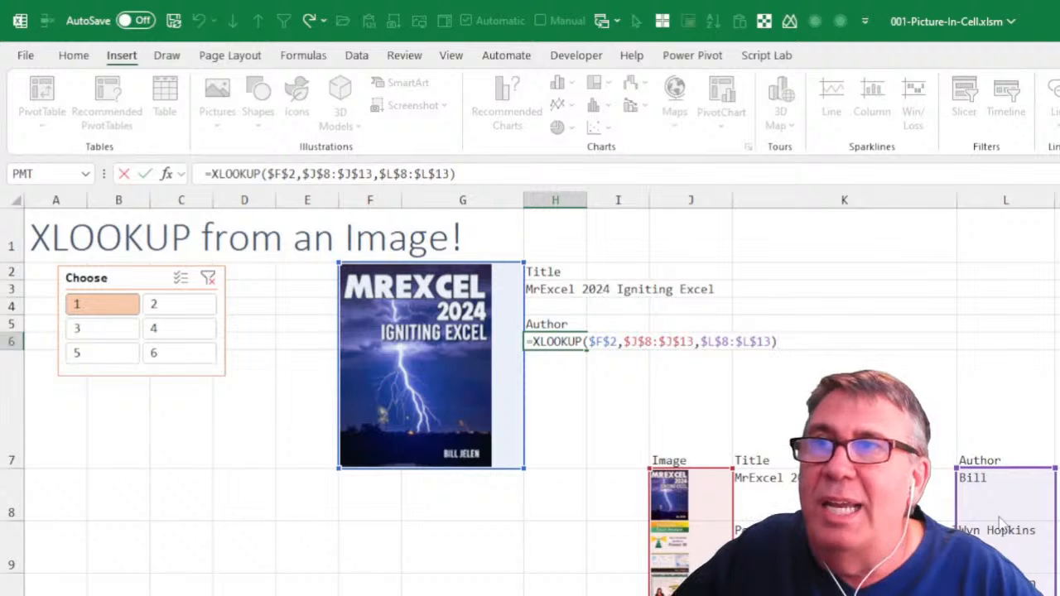
key("ctrl+Return")
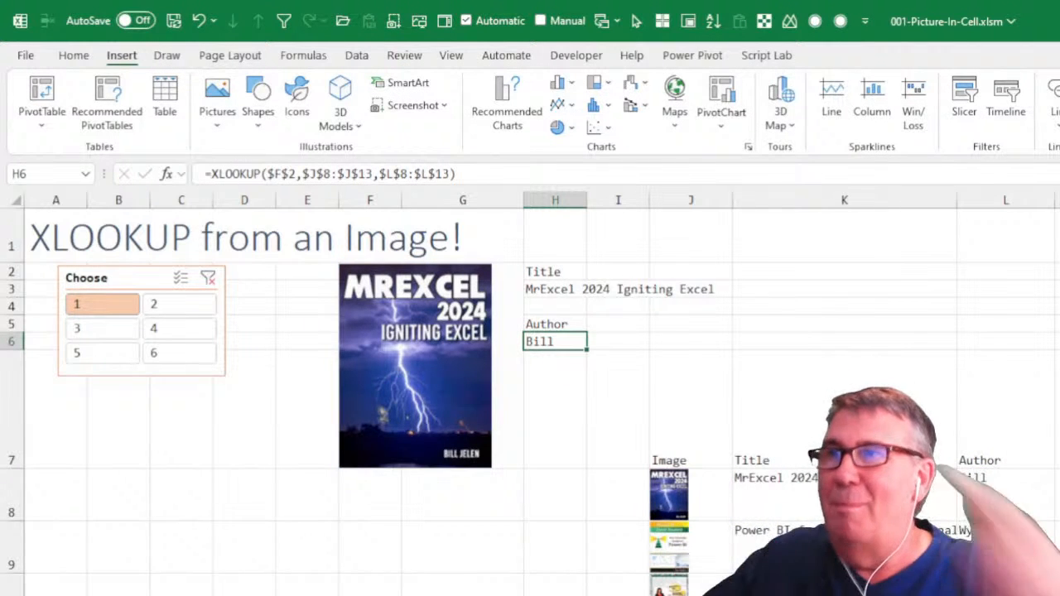
Step: Test the title and author lookups by choosing 4, 6, 2, 5 and finally 3 in the Choose slicer
left_click(165, 331)
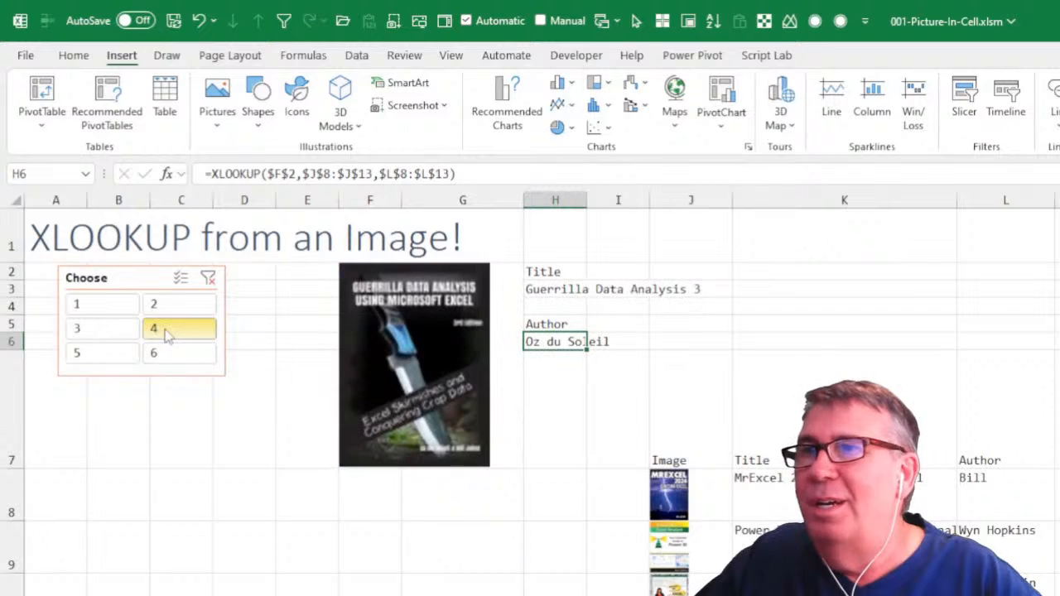
left_click(169, 352)
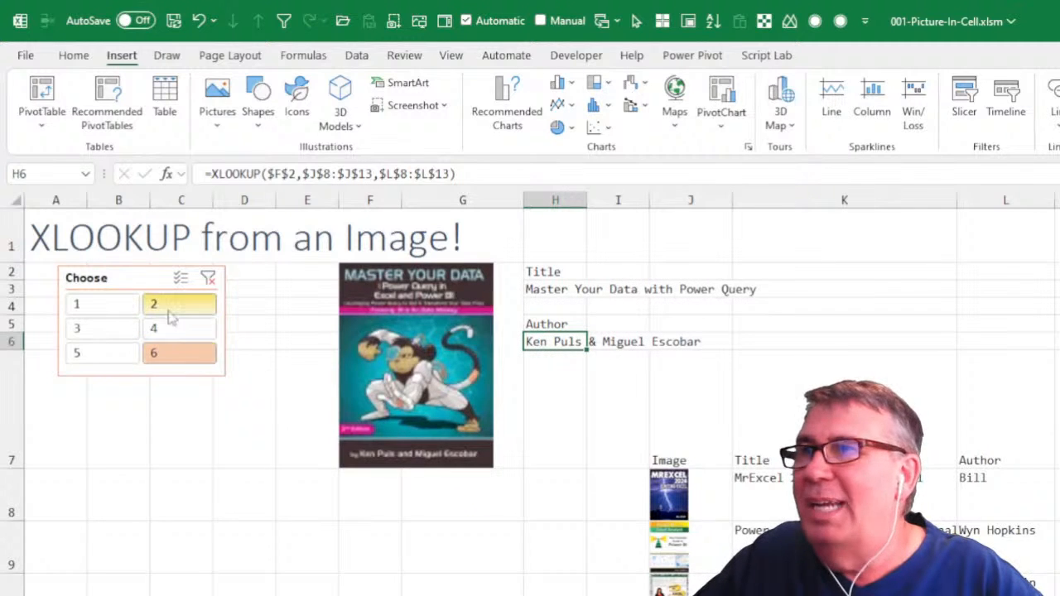
left_click(170, 309)
left_click(95, 357)
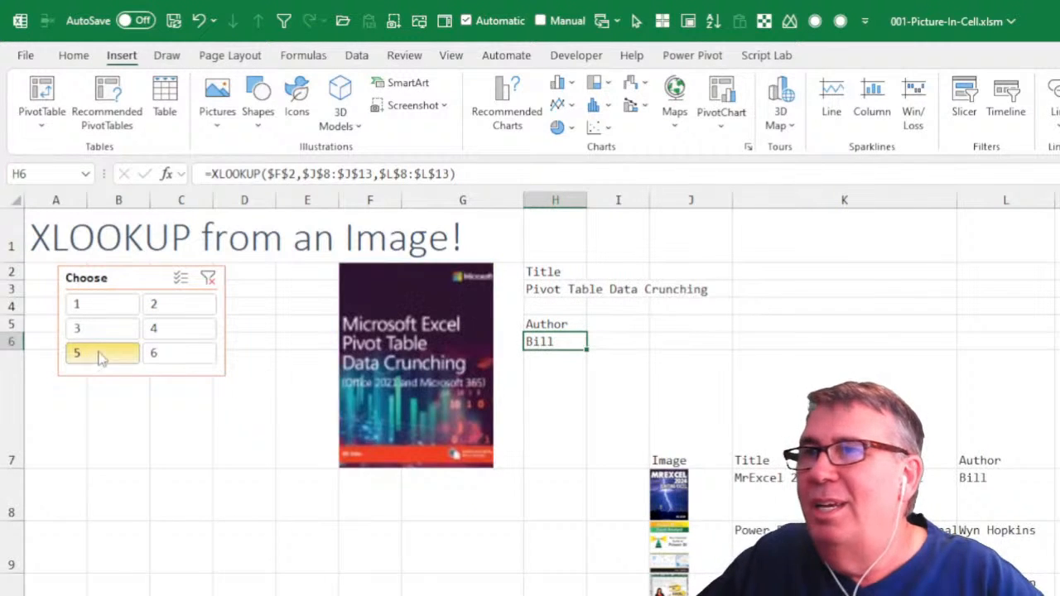
left_click(106, 334)
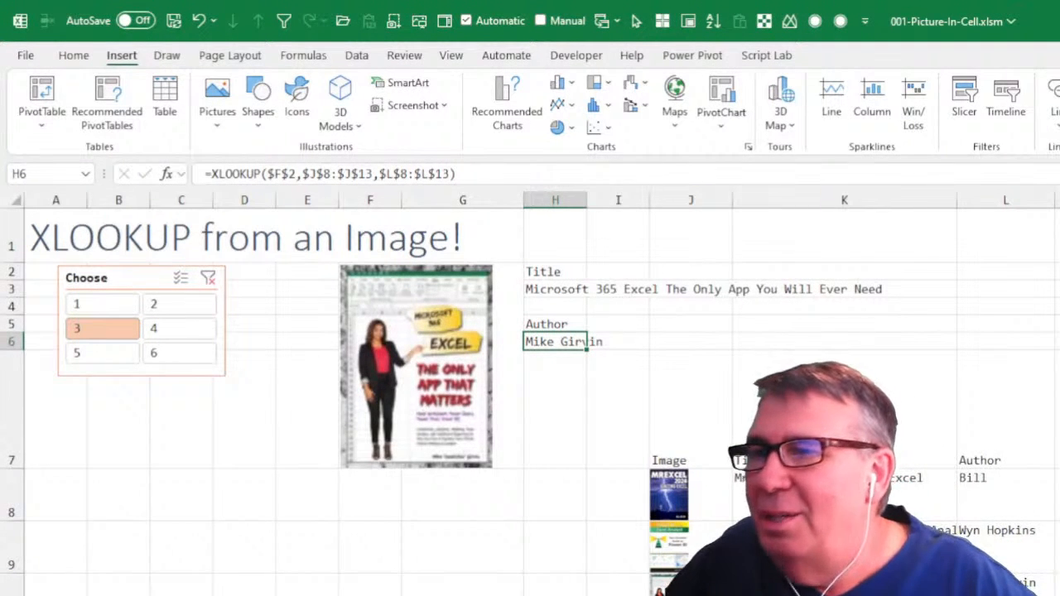
Step: Go to the pivot table sheet, view the topic list and CPE sheet in SampleRunSheetMar20.xlsx, and return to 001-Picture-In-Cell.xlsm
key("ctrl+Page_Down")
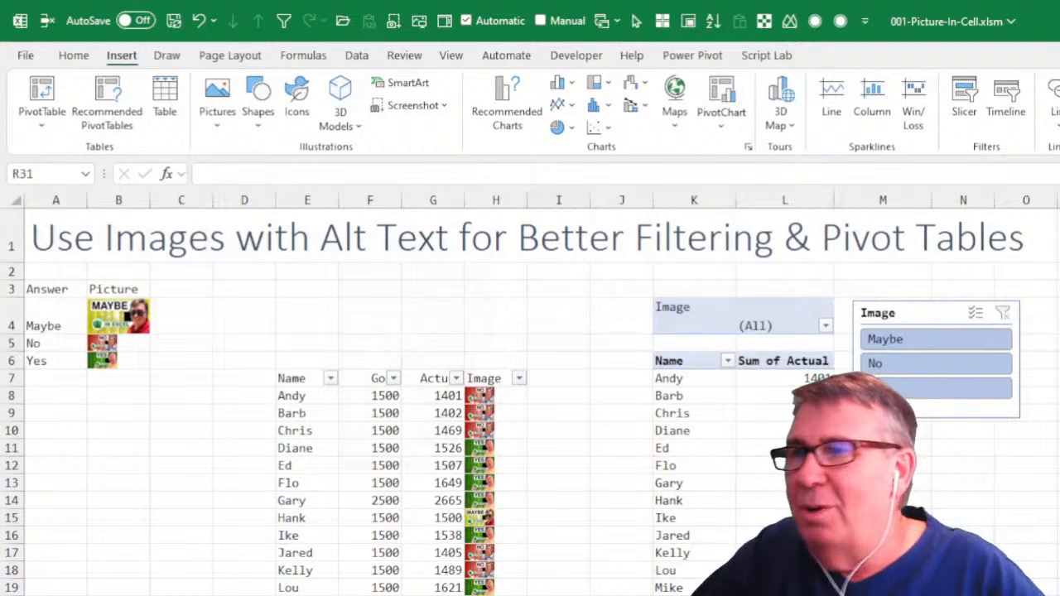
key("alt+Tab")
key("alt+Tab")
key("alt+Tab")
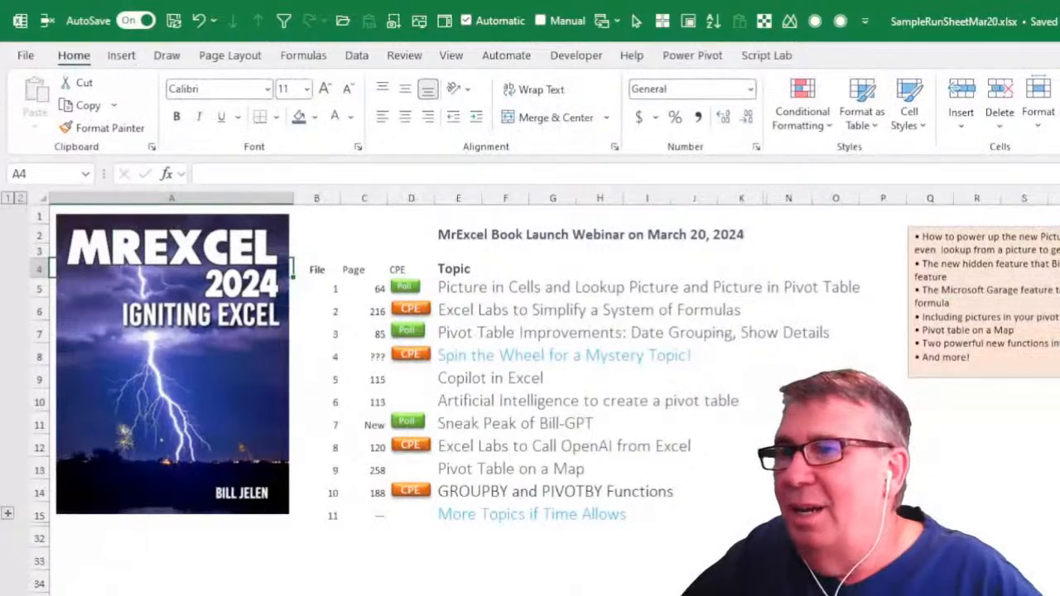
key("ctrl+Page_Down")
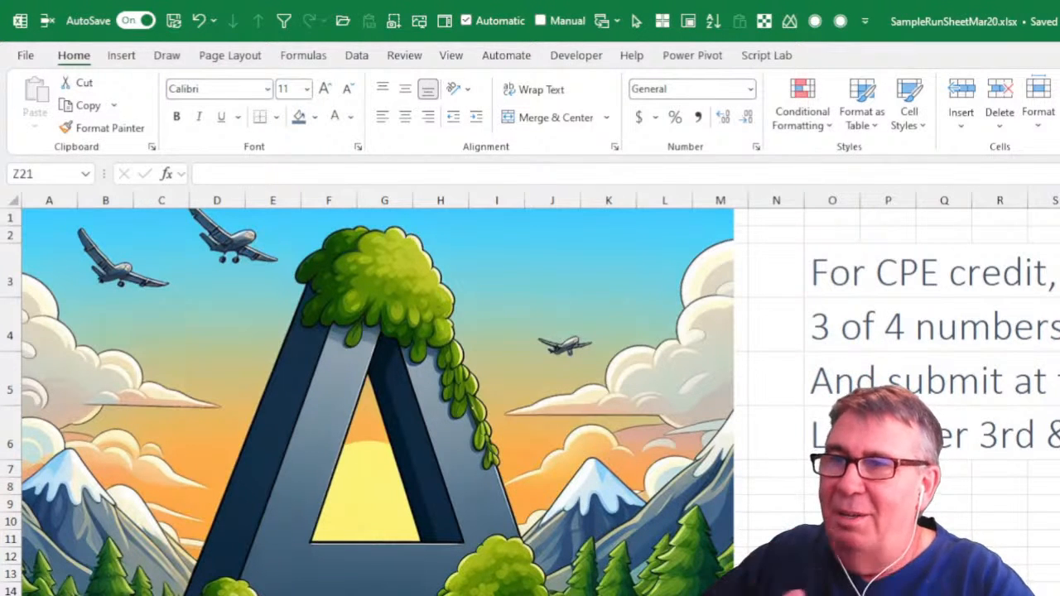
key("alt+Tab")
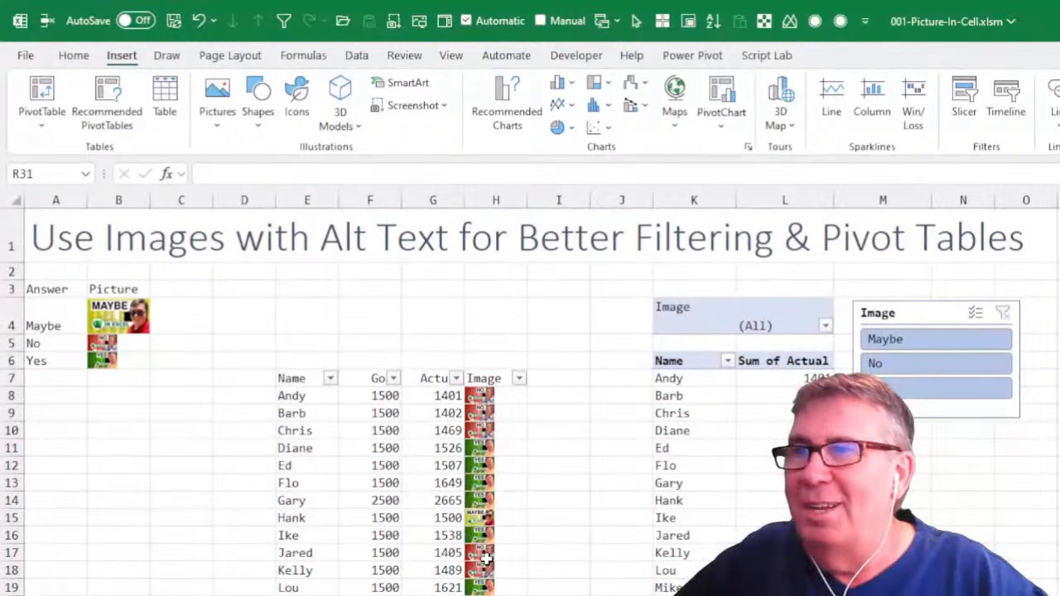
Step: Filter the pivot table's Image field in the report filter to Yes
left_click(377, 396)
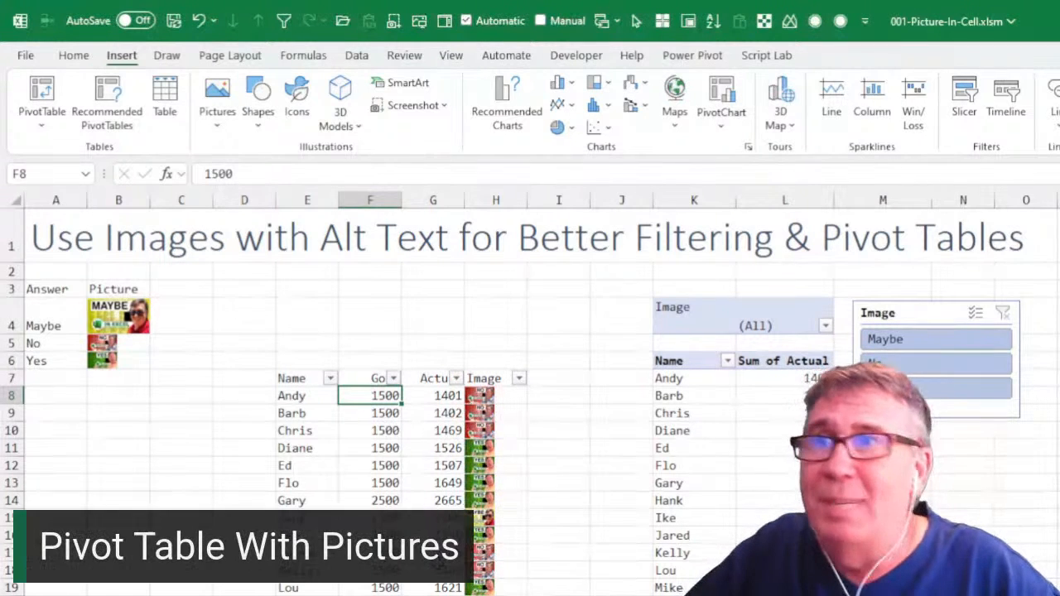
left_click(826, 326)
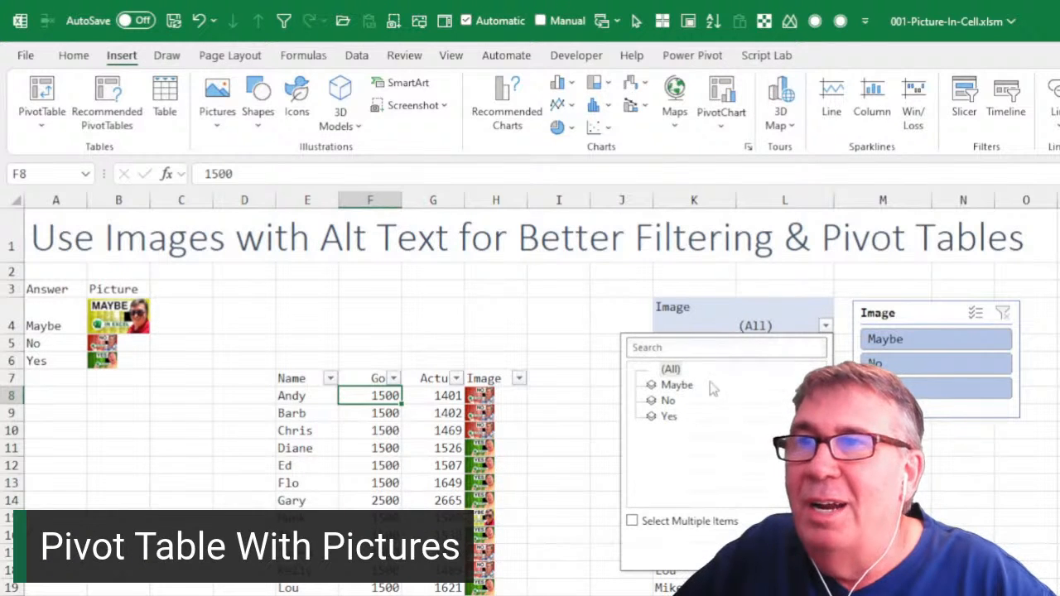
left_click(671, 417)
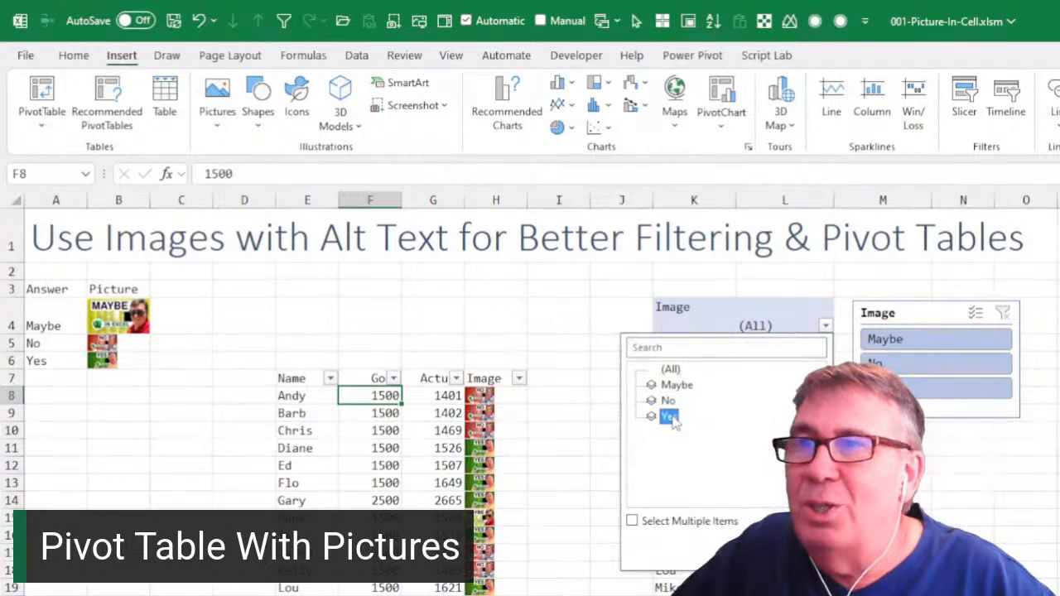
left_click(734, 552)
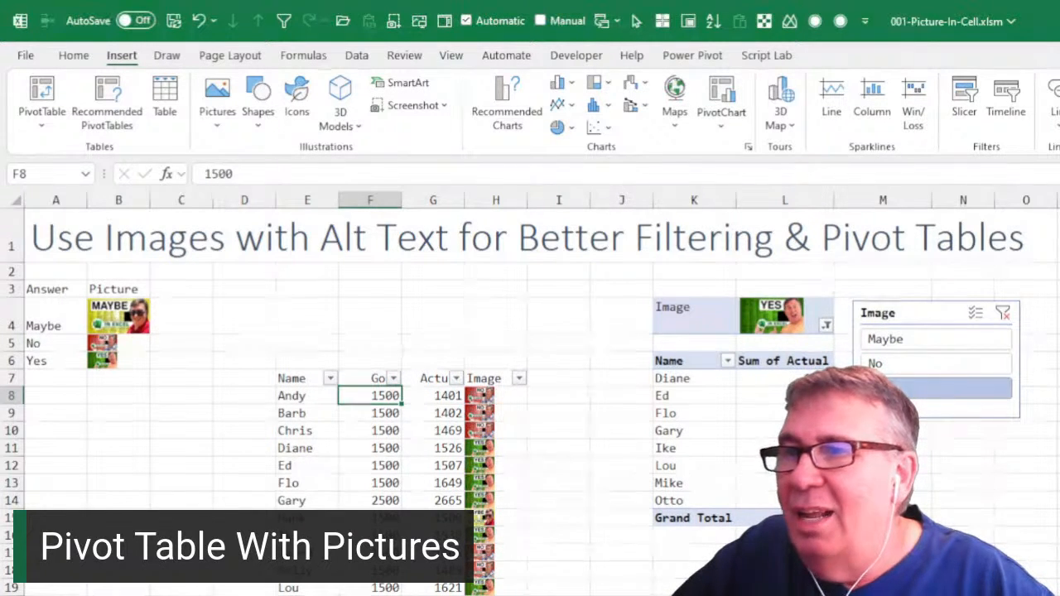
Step: On the "XLOOKUP the Picture" sheet, choose Maybe, No and finally Yes in the Image slicer
key("ctrl+Page_Down")
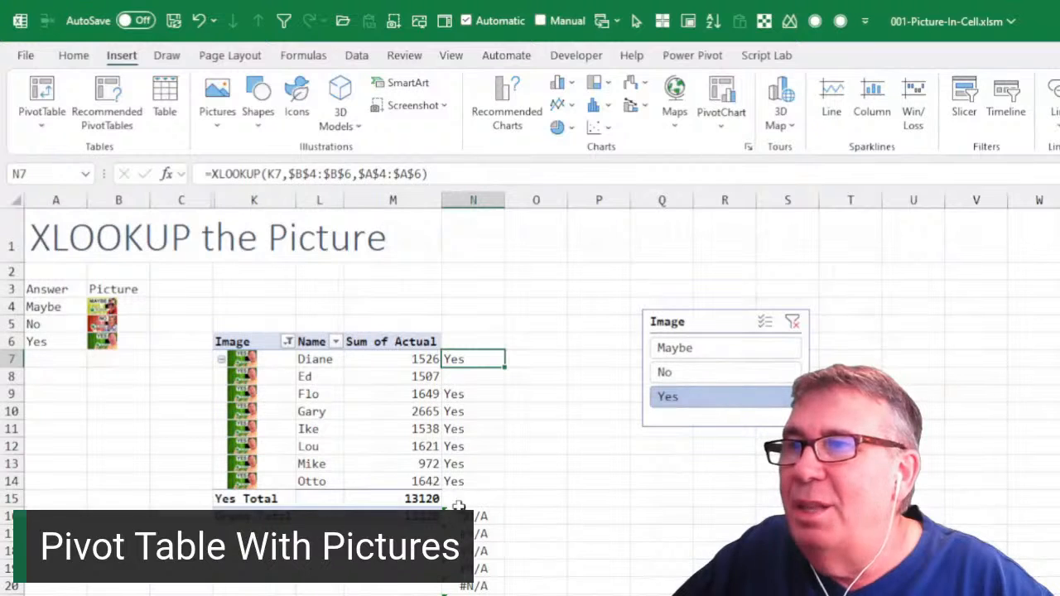
left_click(704, 351)
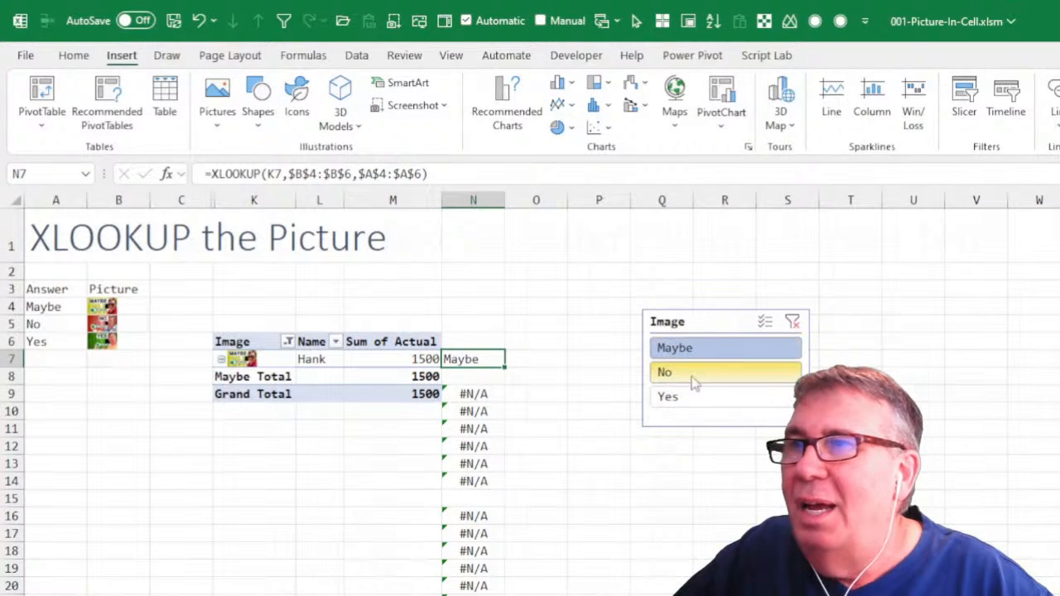
left_click(691, 376)
left_click(687, 399)
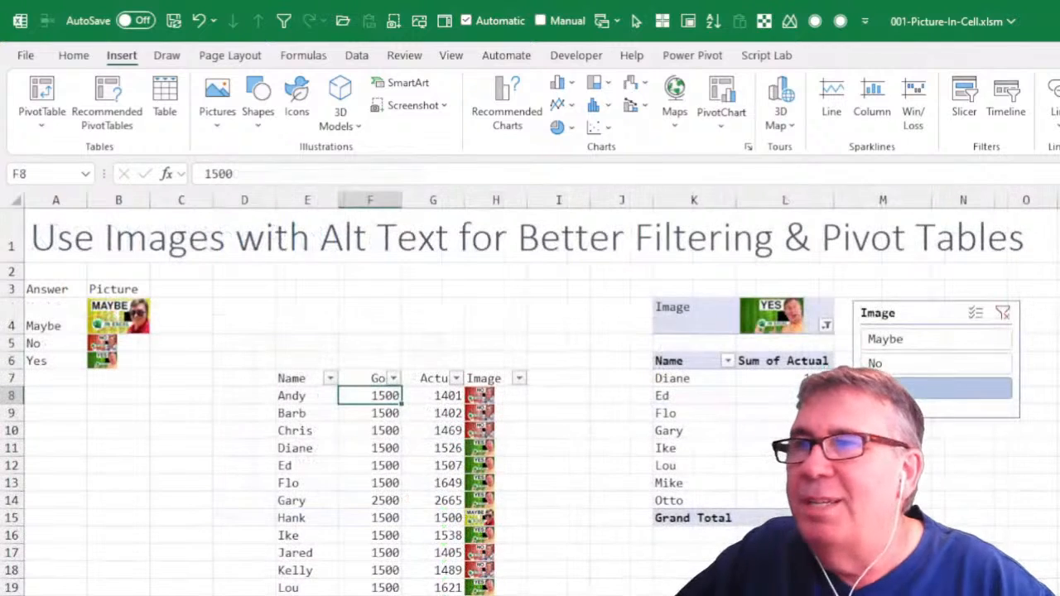
Step: Move the pivot table's Image field from the report filter to the row area, above Name
left_click(705, 414)
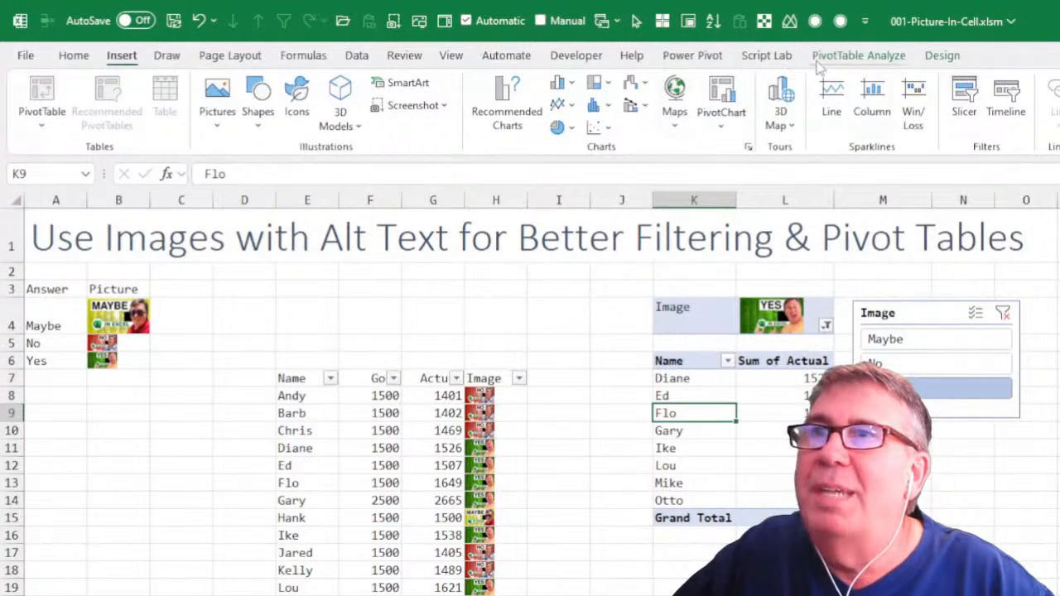
left_click(859, 54)
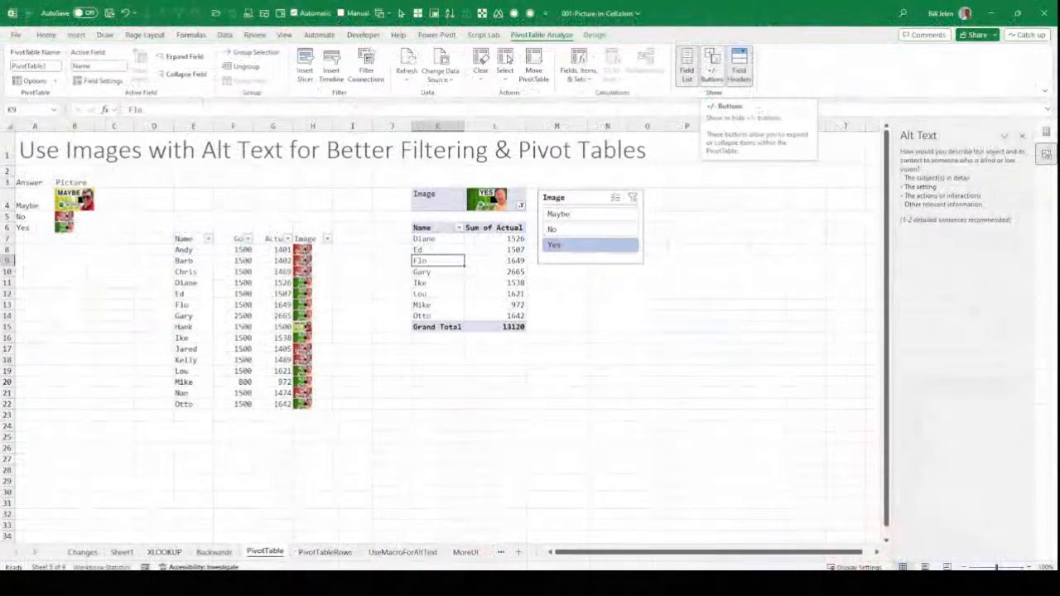
left_click(1045, 133)
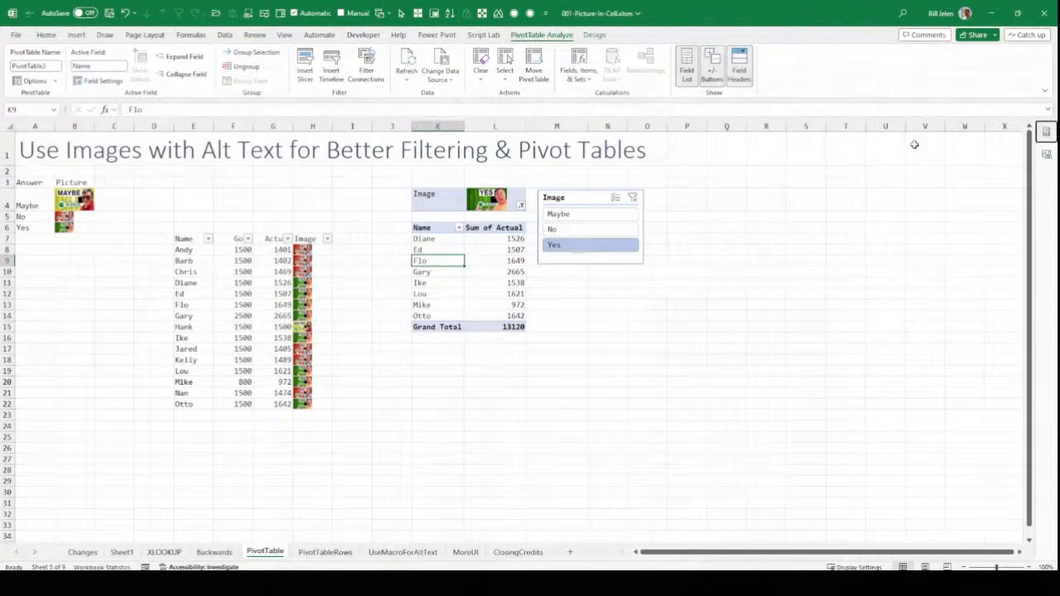
left_click(1043, 134)
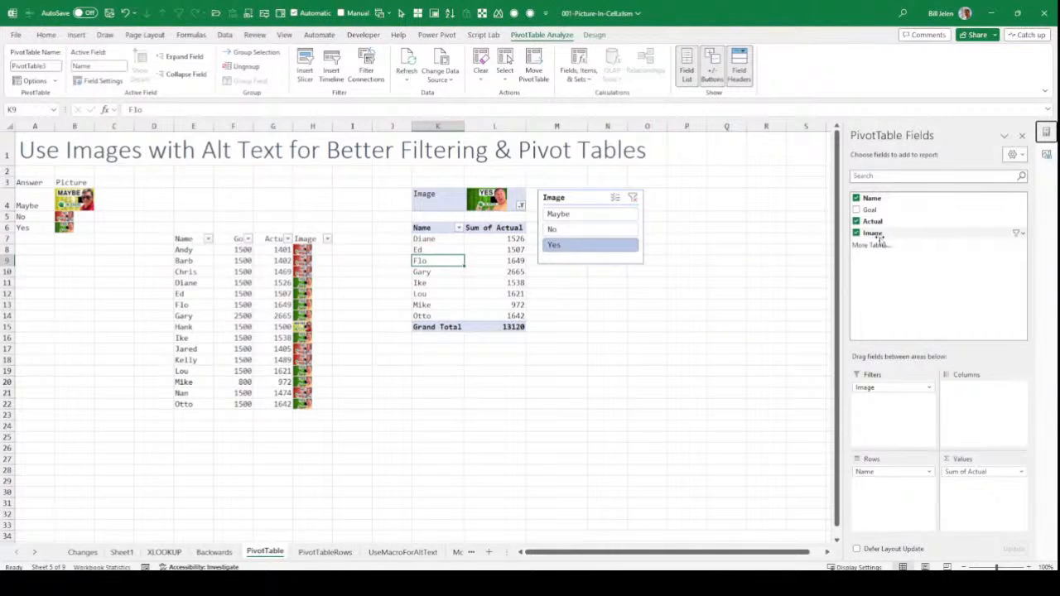
left_click_drag(866, 388, 875, 469)
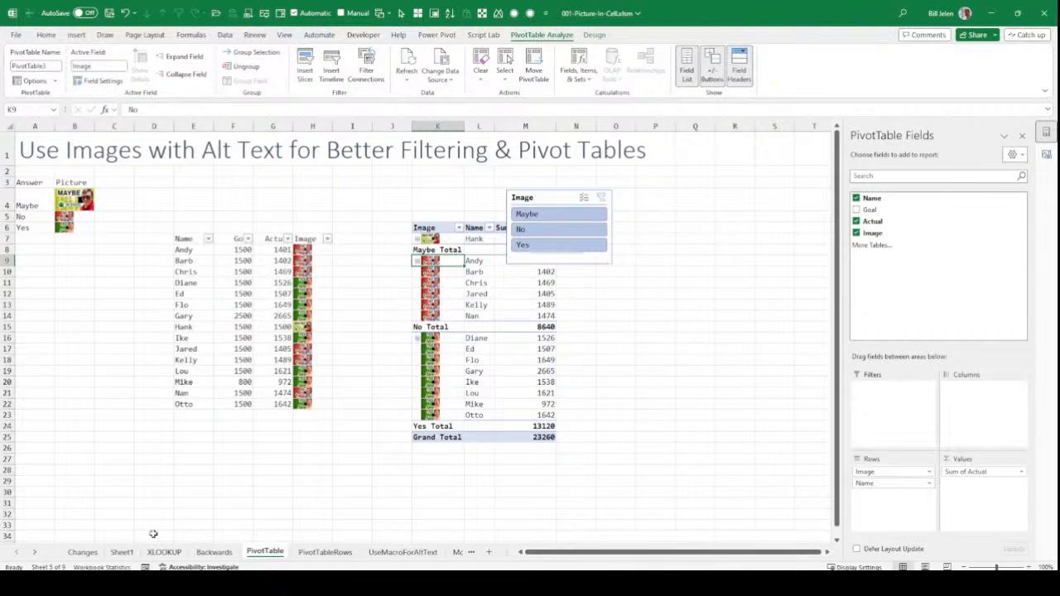
Step: View the alt-text pictures on Sheet1 and examine the AddAltTextBulk macro with its picture descriptions on the UseMacroForAltText sheet
left_click(83, 551)
left_click(122, 552)
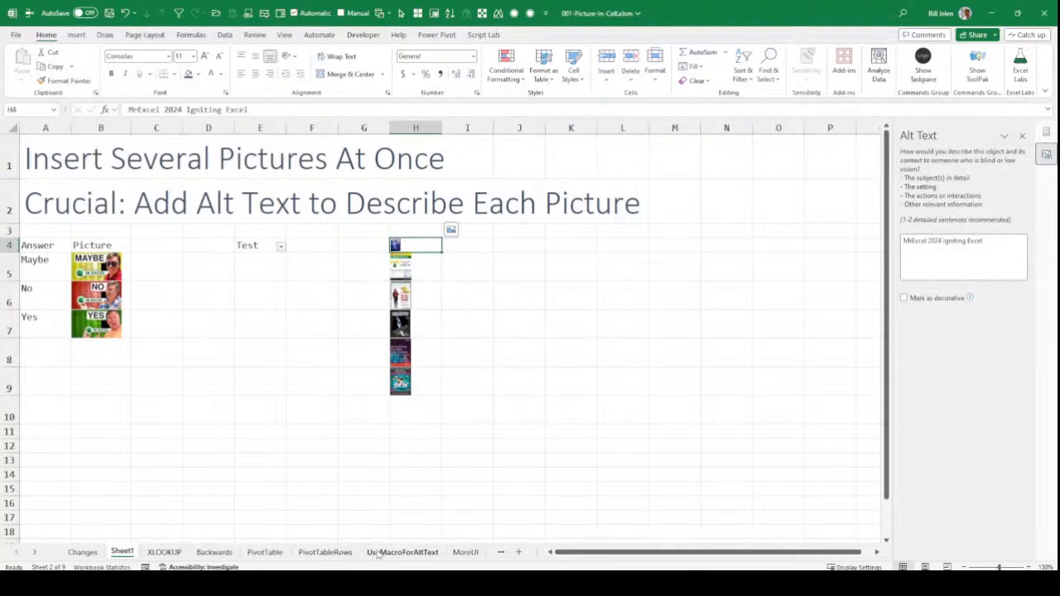
left_click(402, 552)
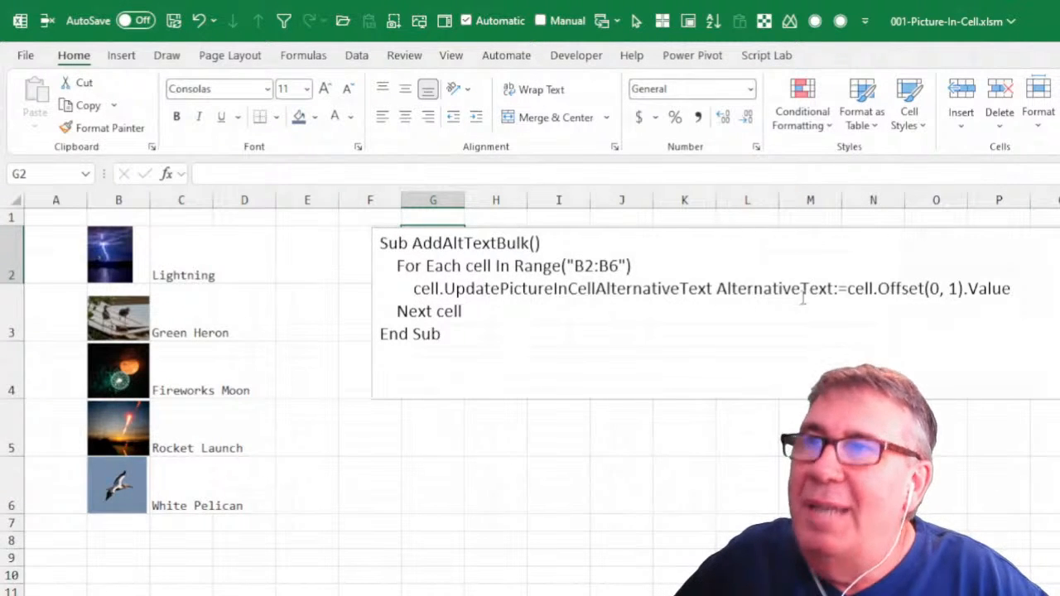
left_click(170, 501)
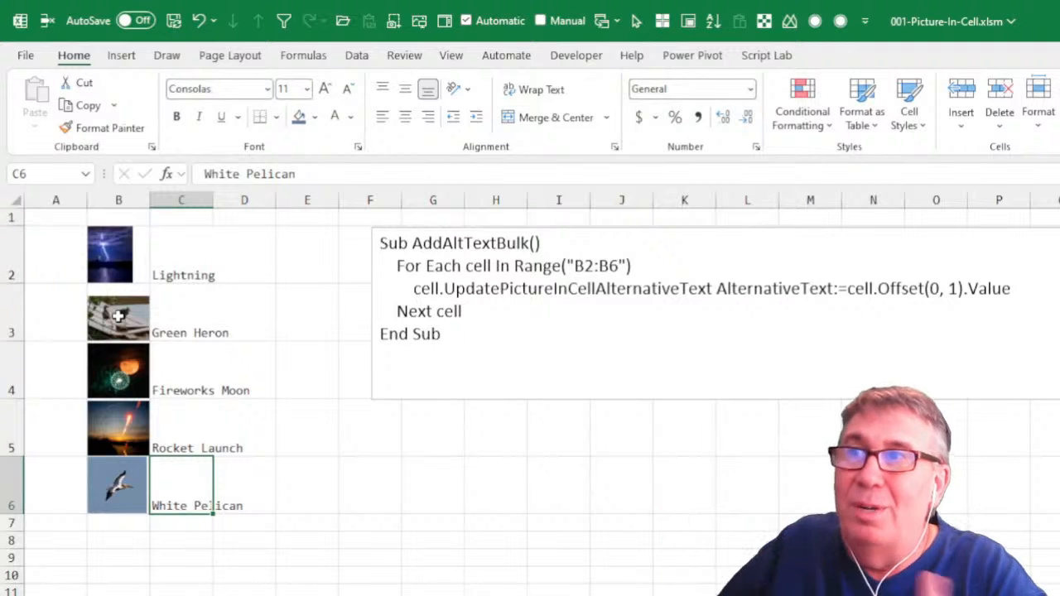
left_click(471, 460)
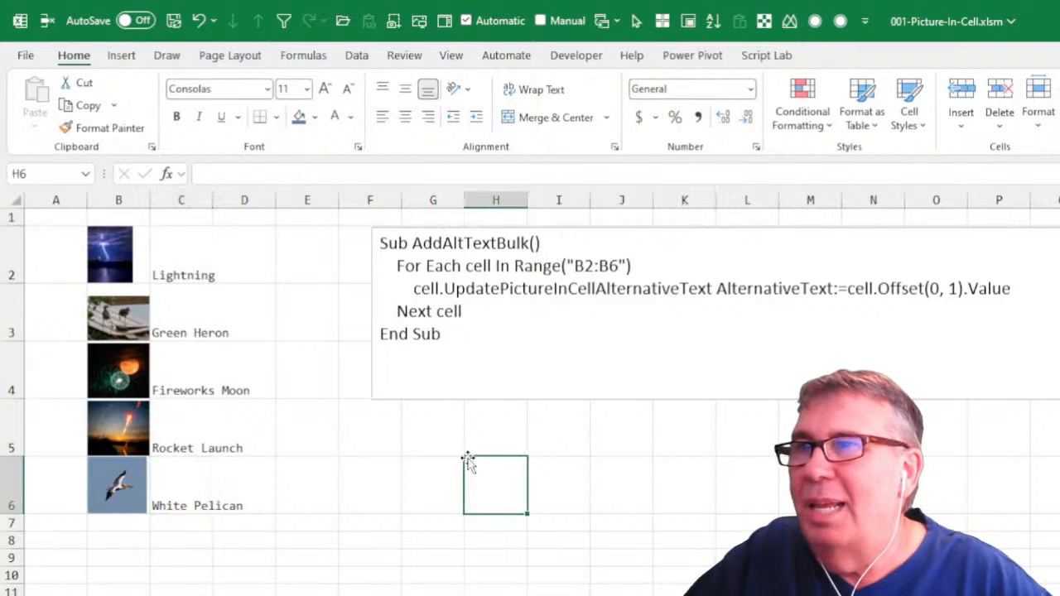
Step: Switch to SampleRunSheetMar20.xlsx and strike through the topic "Picture in Cells and Lookup Picture and Picture in Pivot Table" in E5
key("alt+Tab")
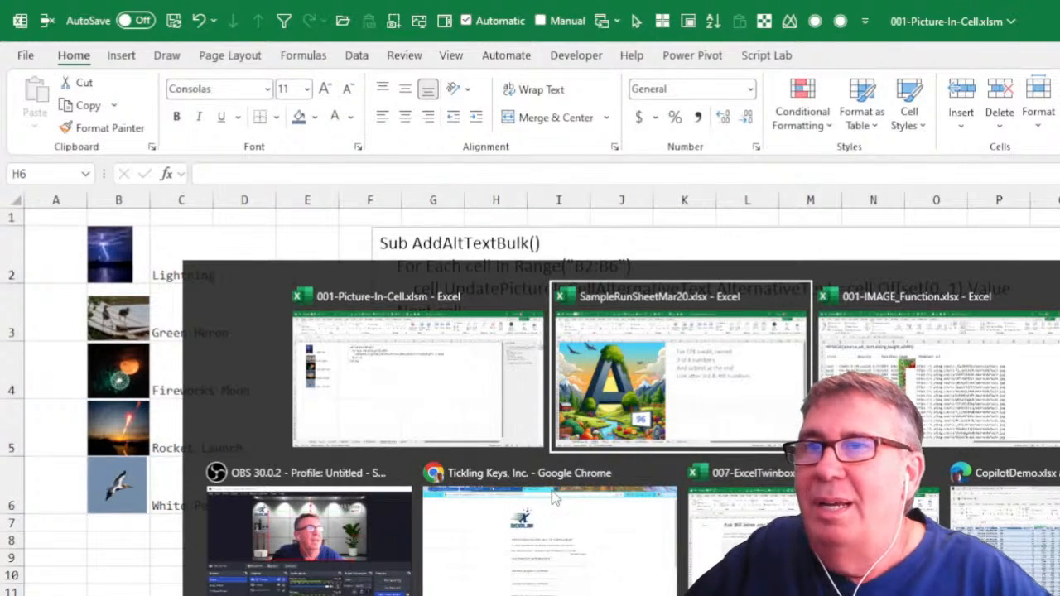
key("ctrl+Page_Up")
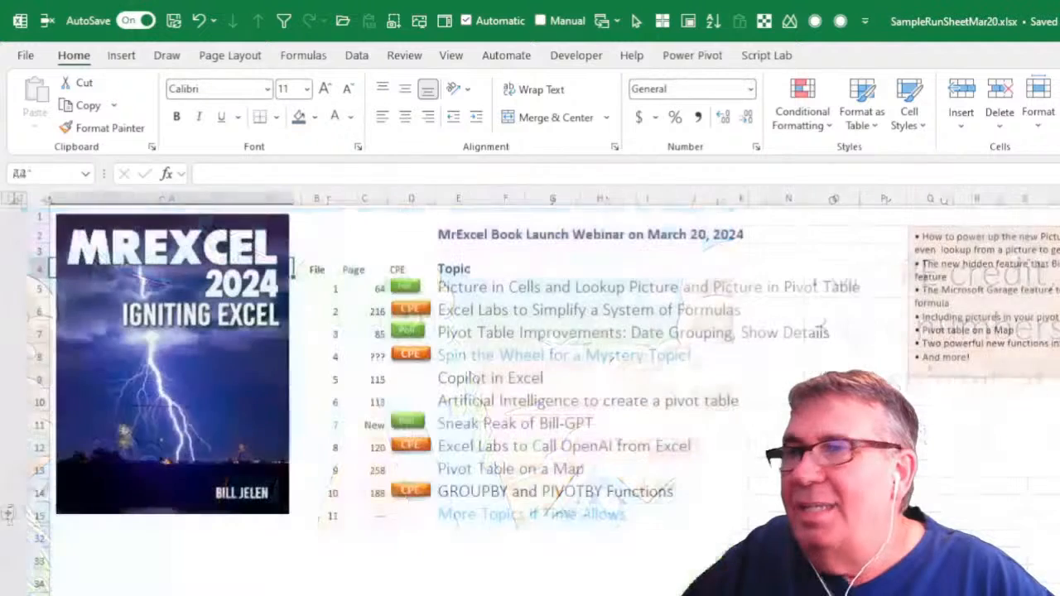
left_click(462, 288)
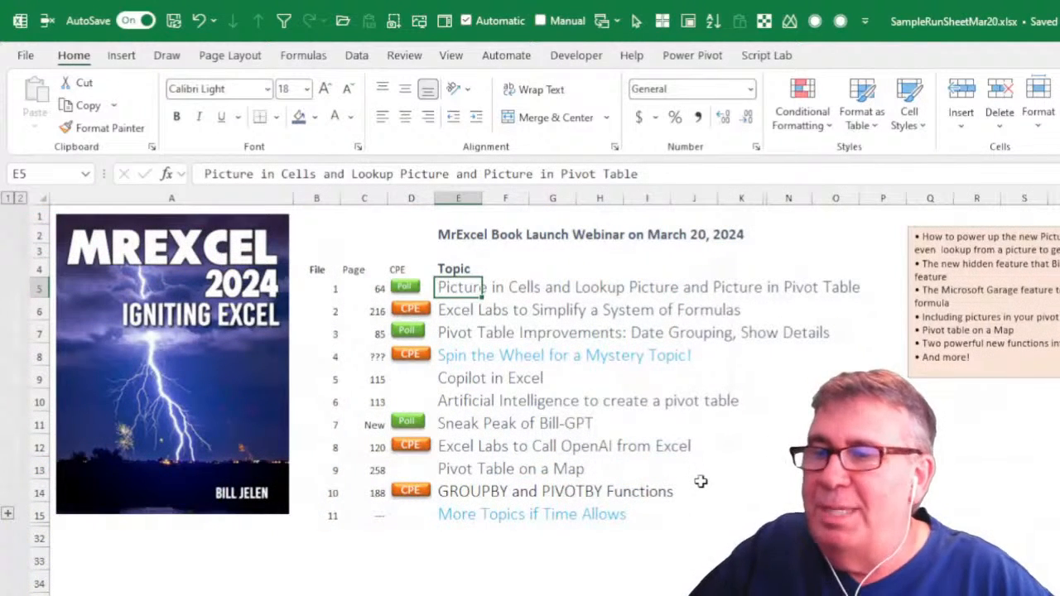
key("ctrl+5")
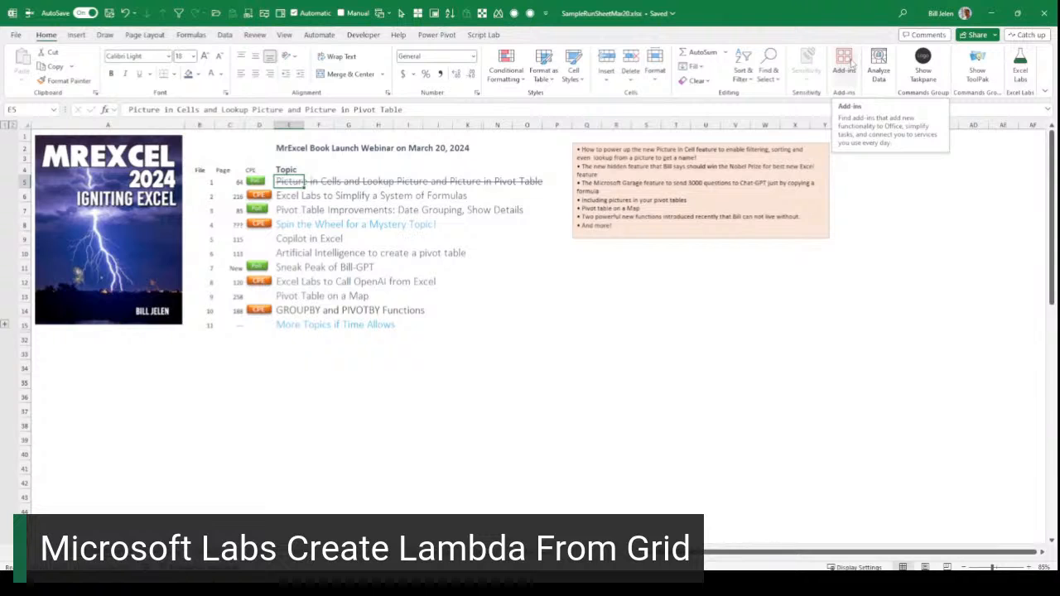
Step: Browse the available add-ins and open the Excel Labs add-in
left_click(76, 35)
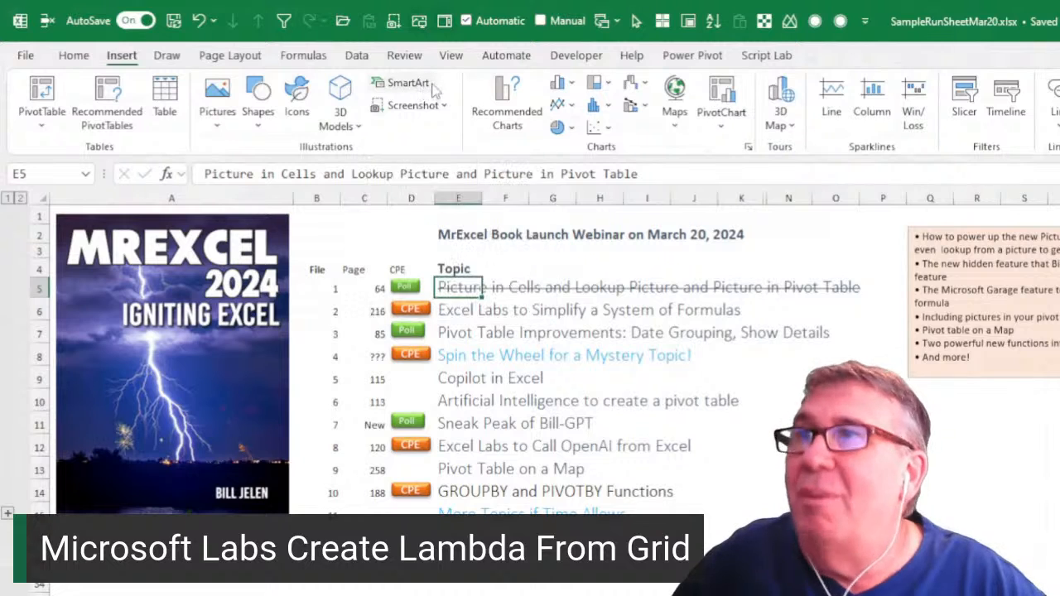
left_click(74, 57)
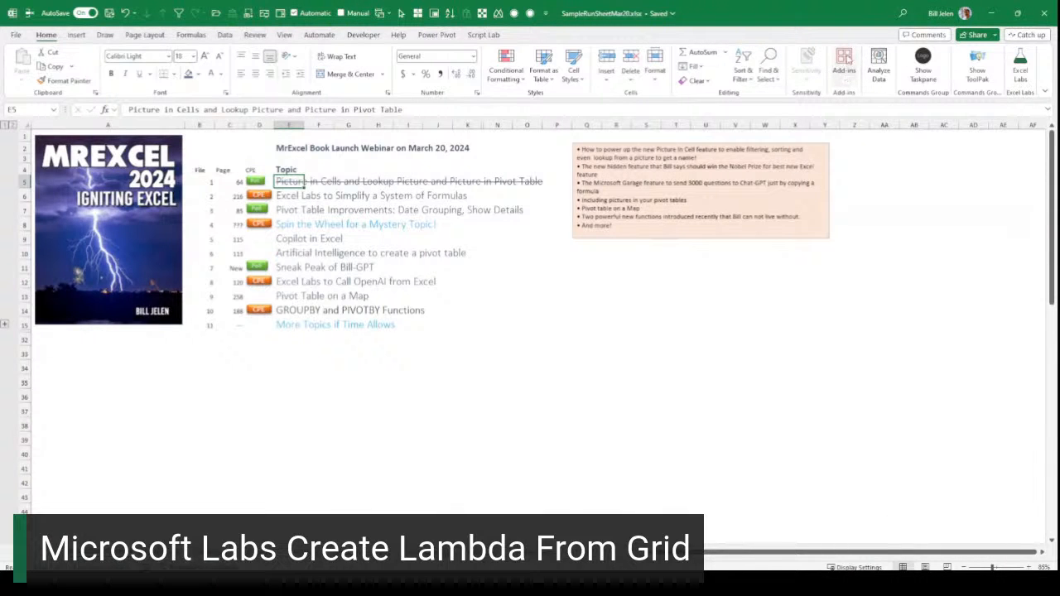
left_click(844, 72)
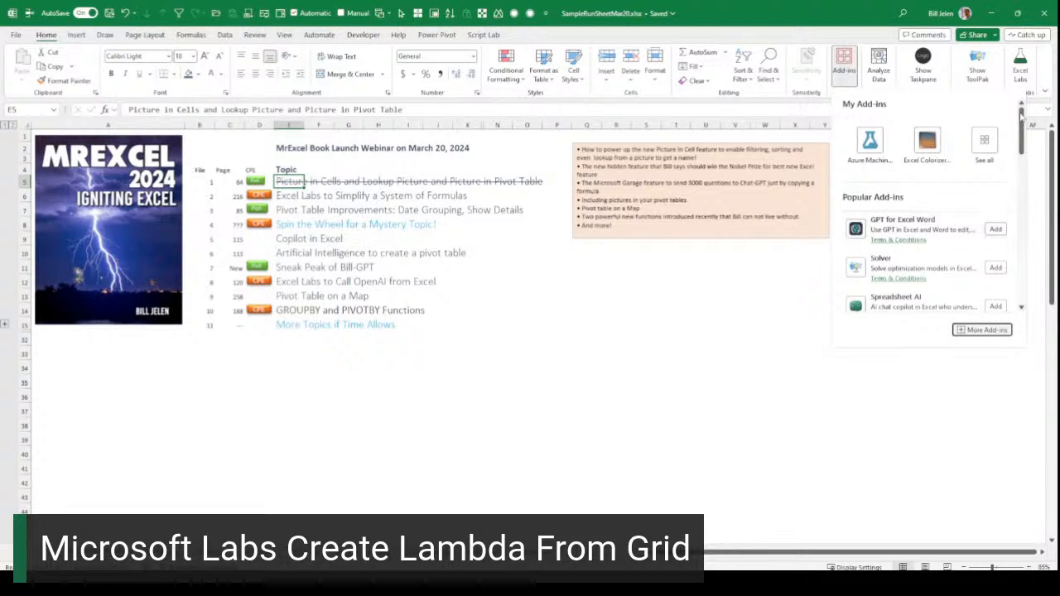
left_click(1021, 72)
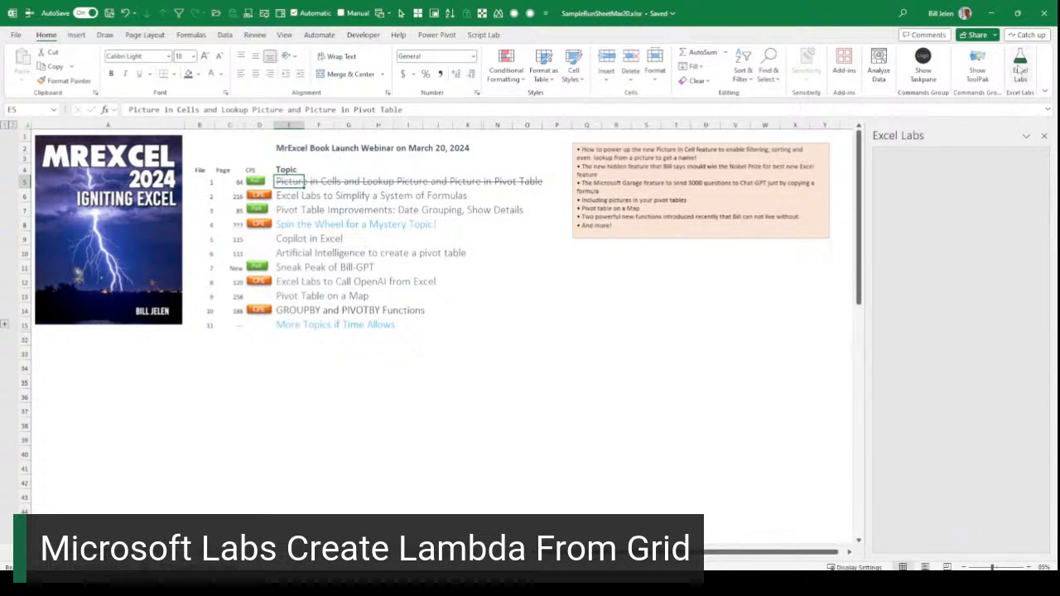
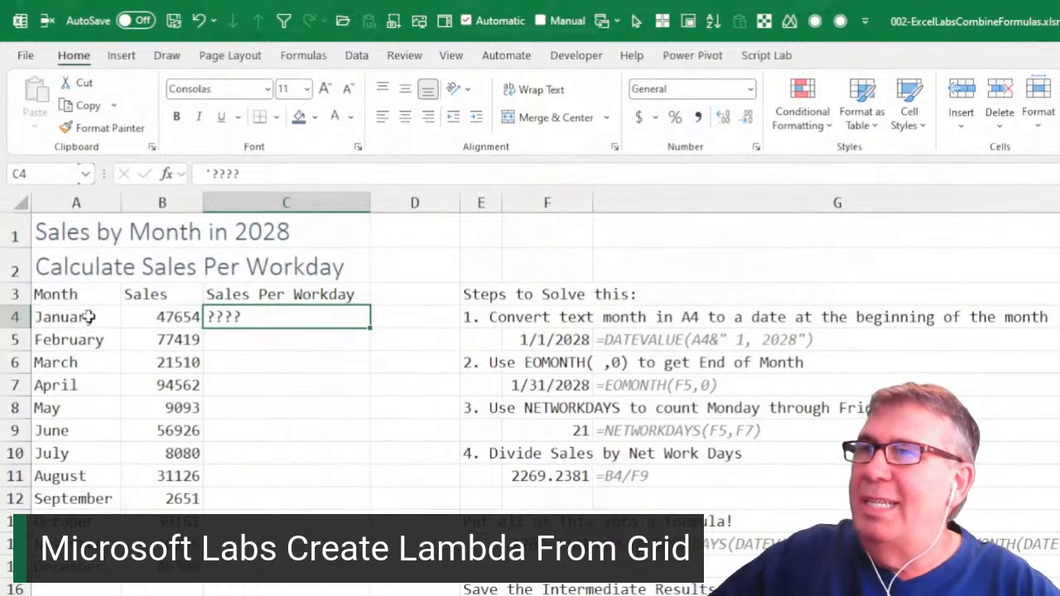
Step: Examine January's month, sales and Sales Per Workday cells in row 4 of 002-ExcelLabsCombineFormulas.xlsm
left_click(83, 319)
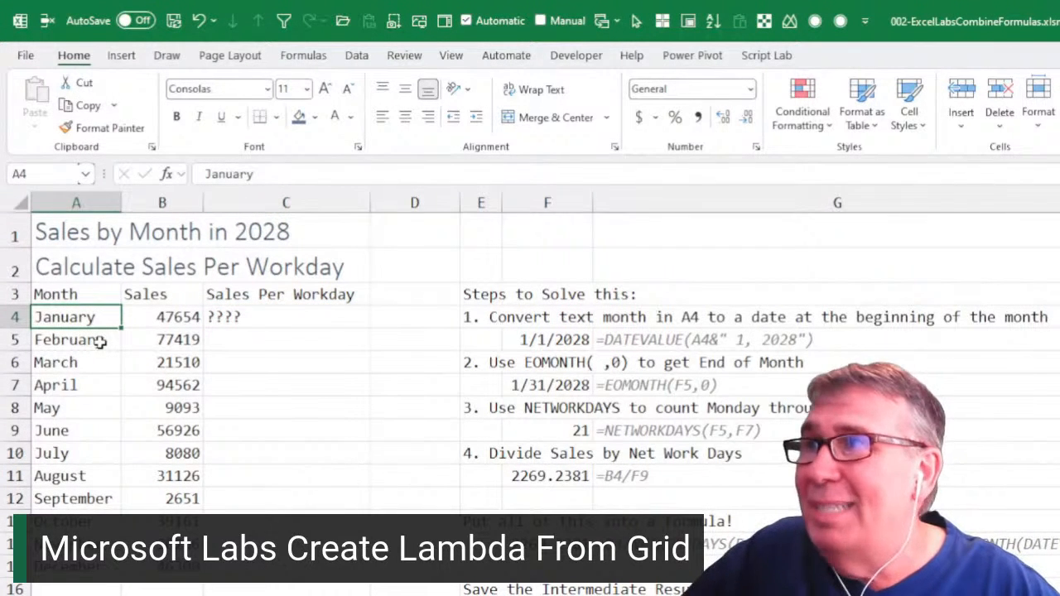
left_click(154, 318)
left_click(238, 316)
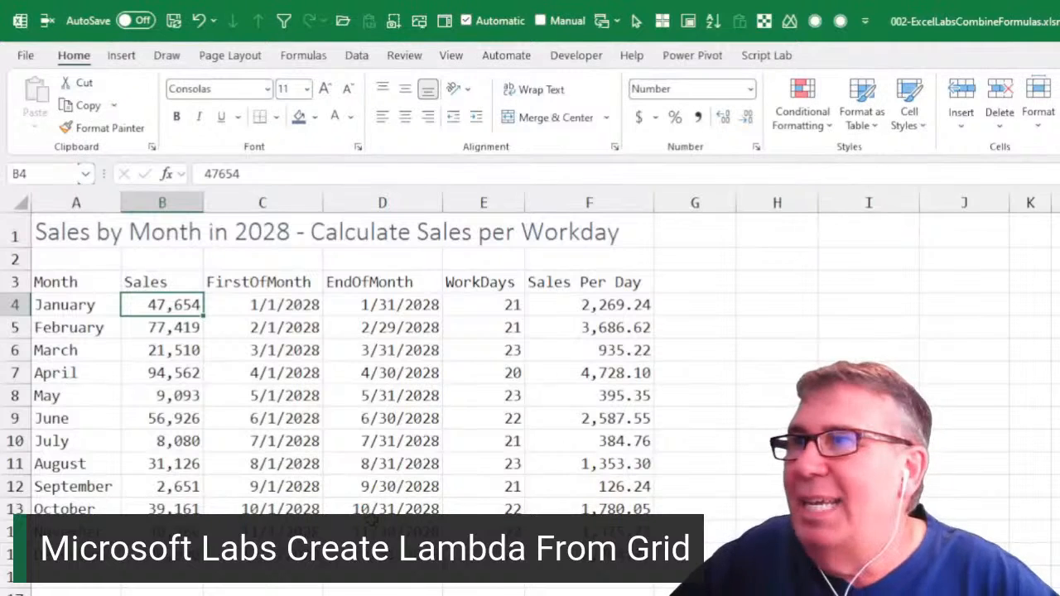
Step: On the Labs sheet, examine the FirstOfMonth, EndOfMonth, WorkDays and Sales Per Day formulas in the January row
key("Left")
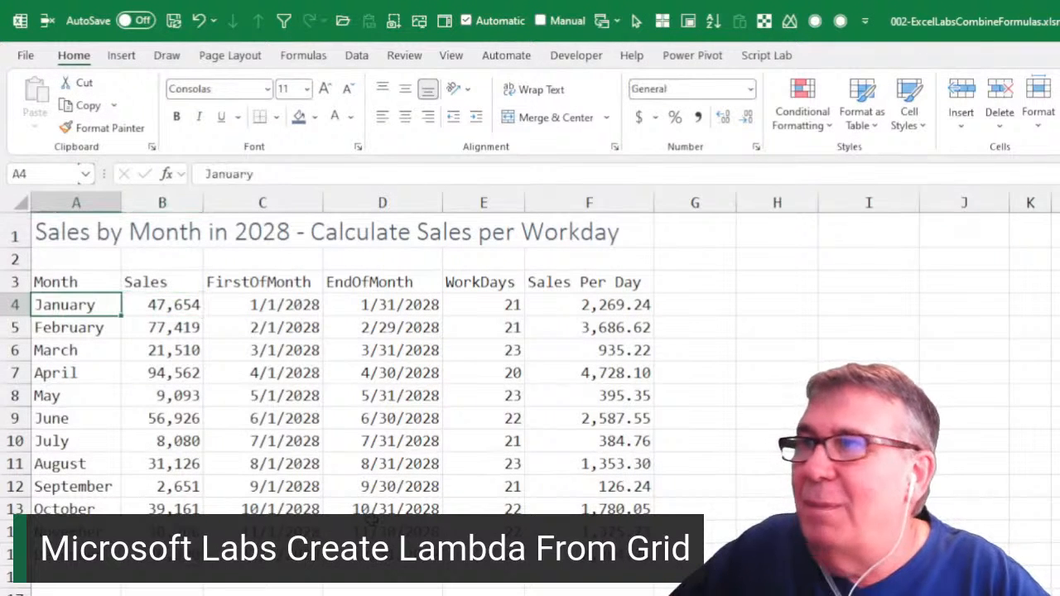
key("Right")
key("Right")
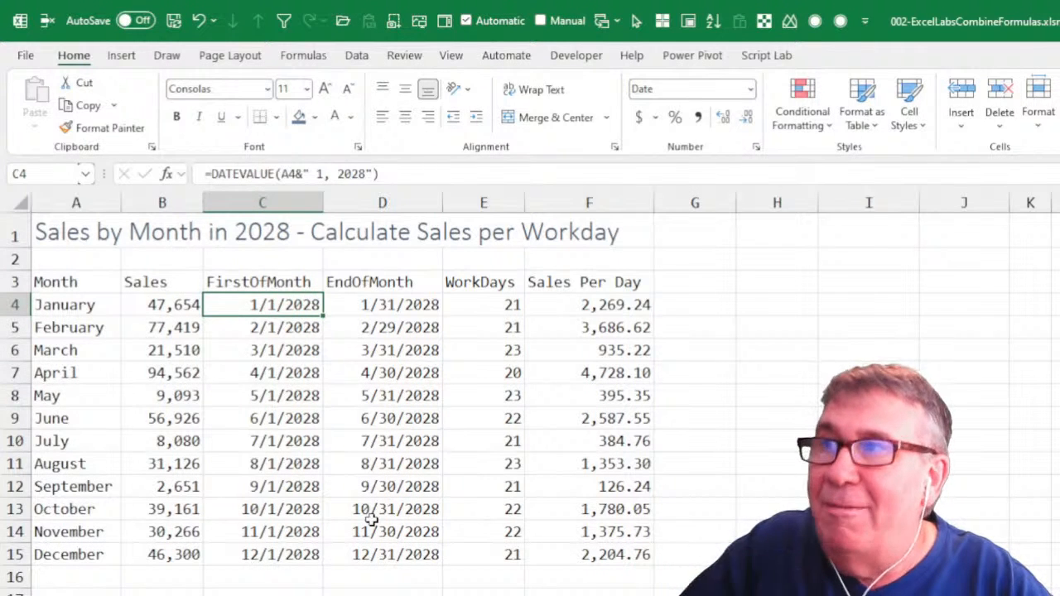
key("Right")
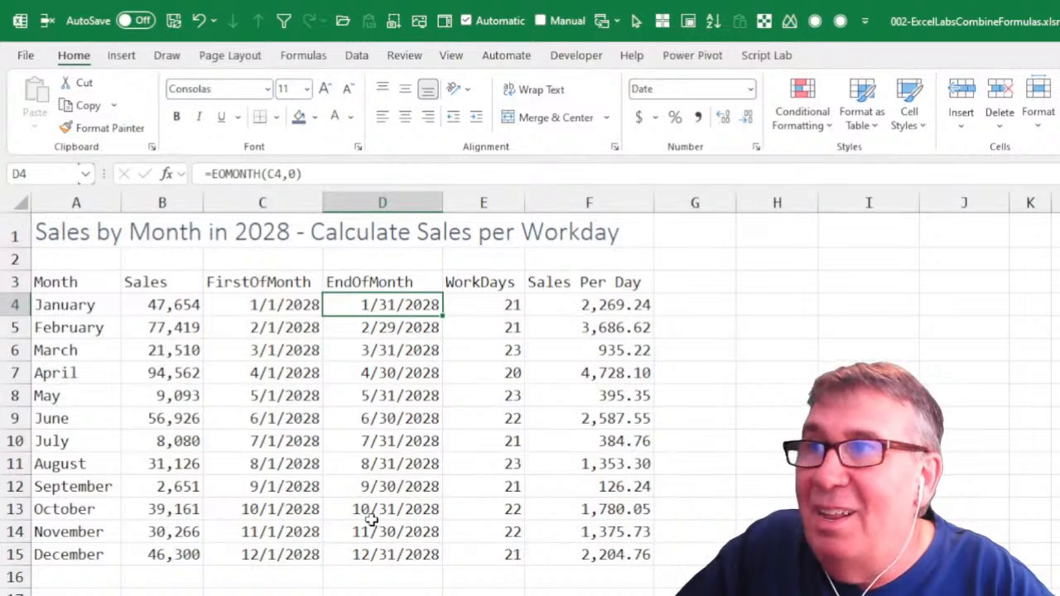
key("Right")
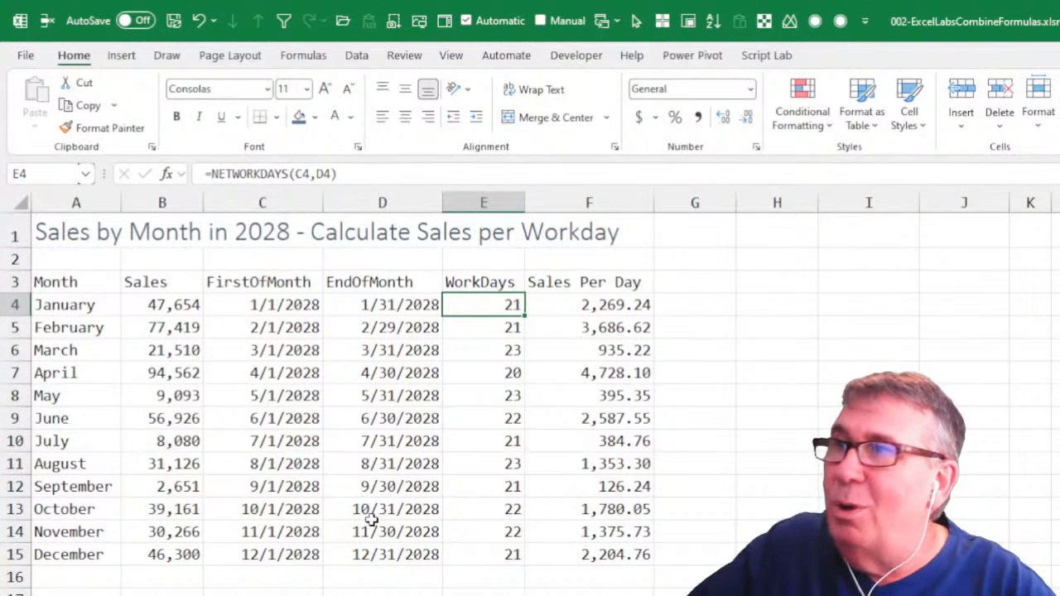
key("Right")
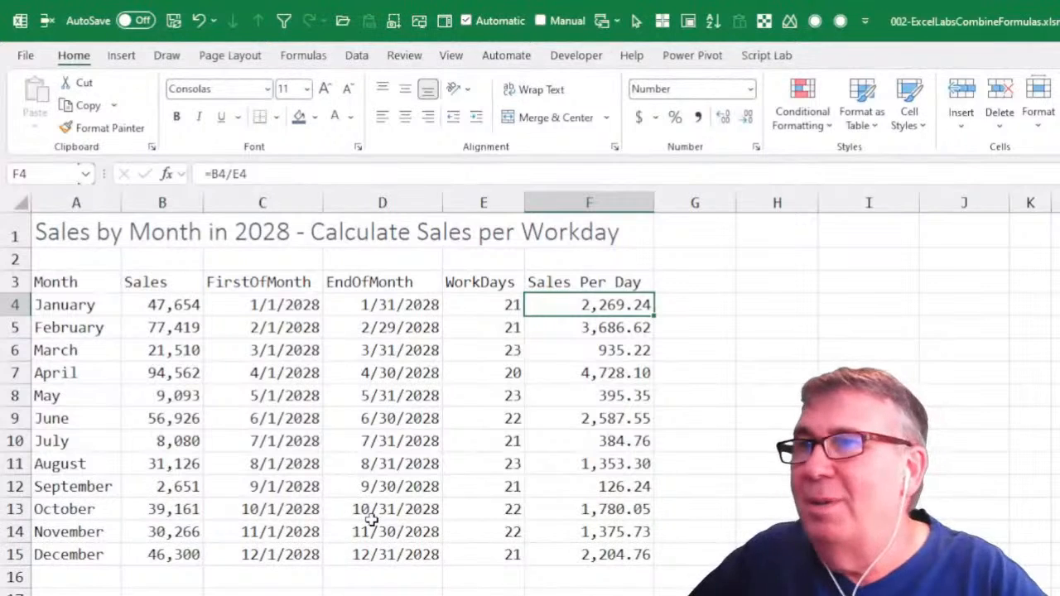
Step: Select the January row A4:F4 on the Labs sheet and open the Advanced formula environment in Excel Labs
key("Up")
key("Left")
key("Left")
key("Left")
key("Left")
key("Left")
key("Down")
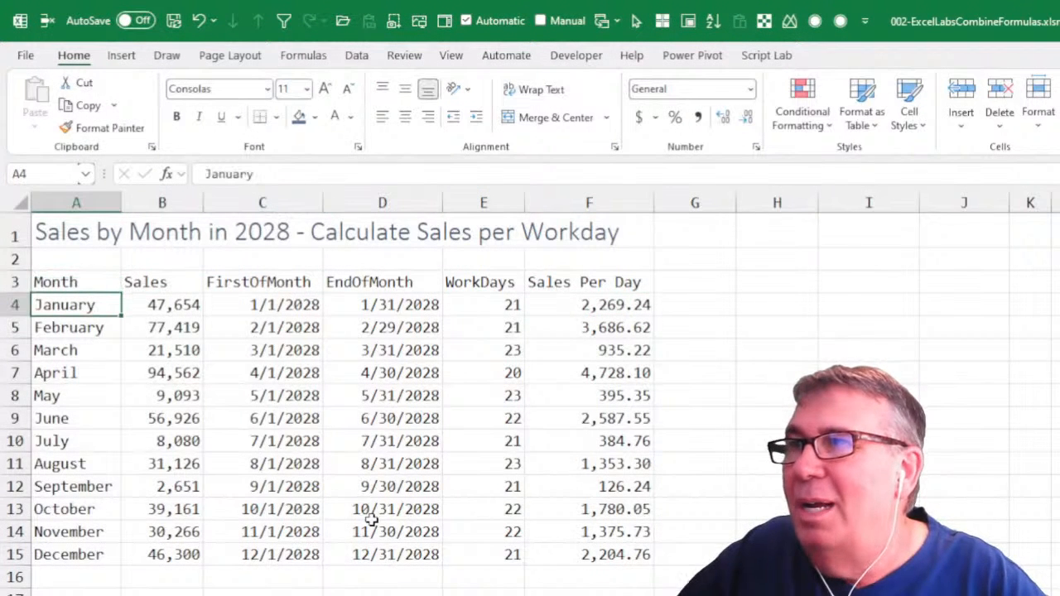
key("ctrl+shift+Right")
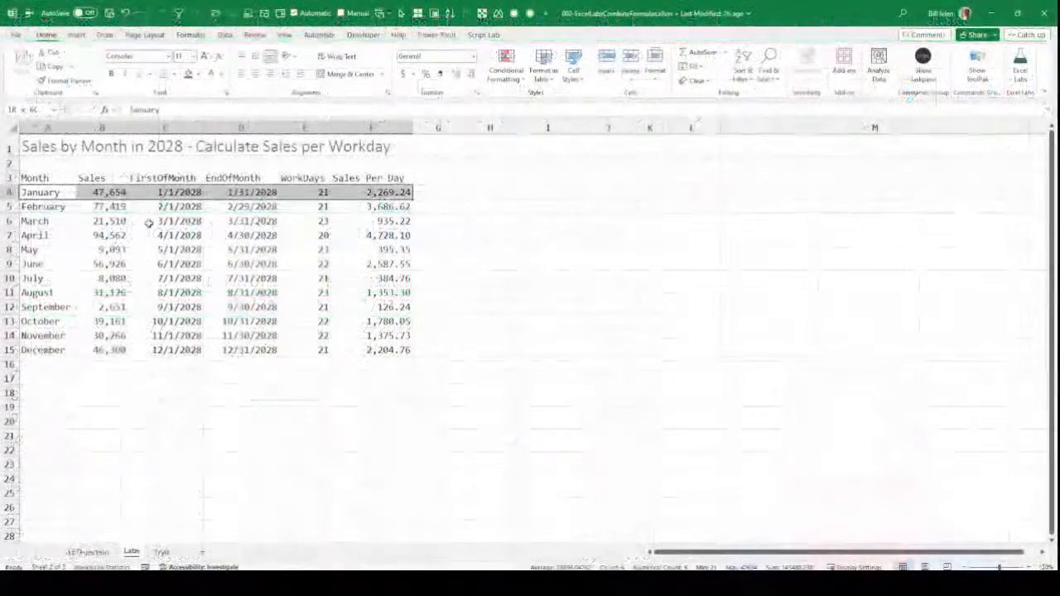
left_click(1021, 66)
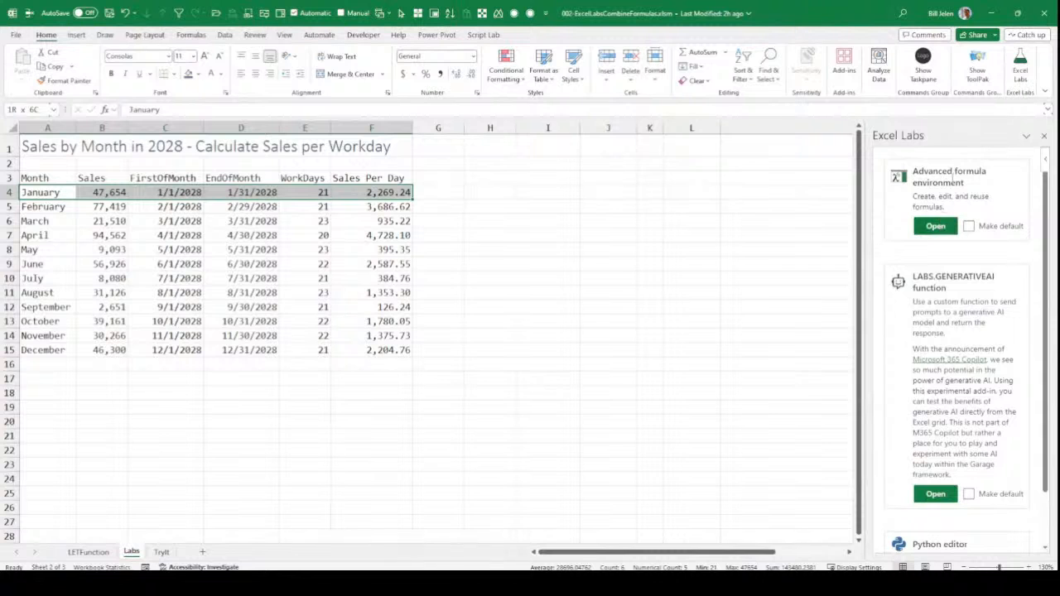
left_click(939, 227)
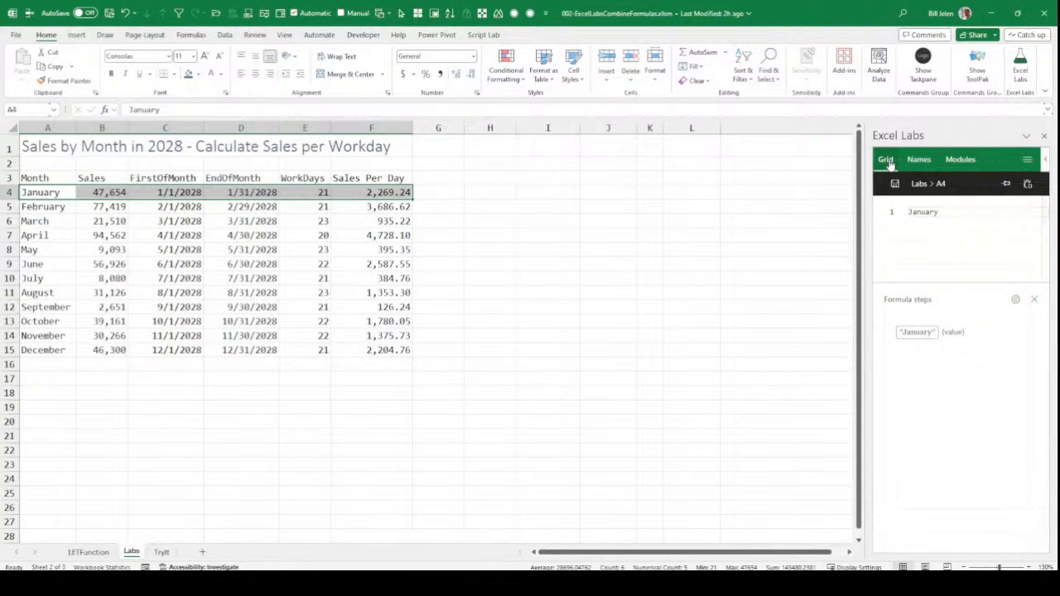
Step: Import A4:F4 from the grid as the LAMBDA function Sales_Per_Day, with A4:B4 as parameters and F4 as output, and save the workbook module
left_click(962, 160)
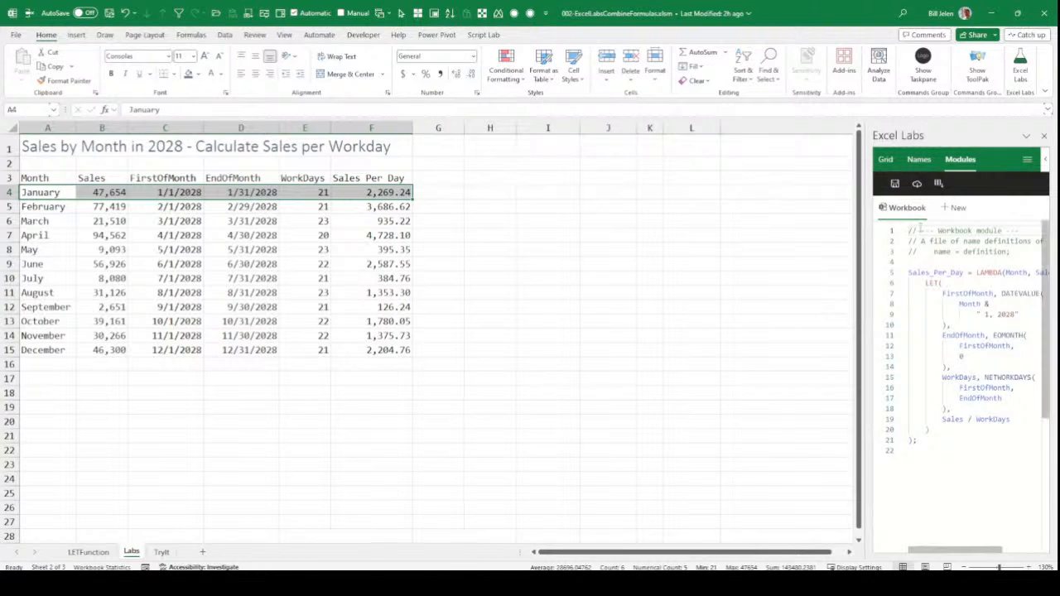
left_click(939, 185)
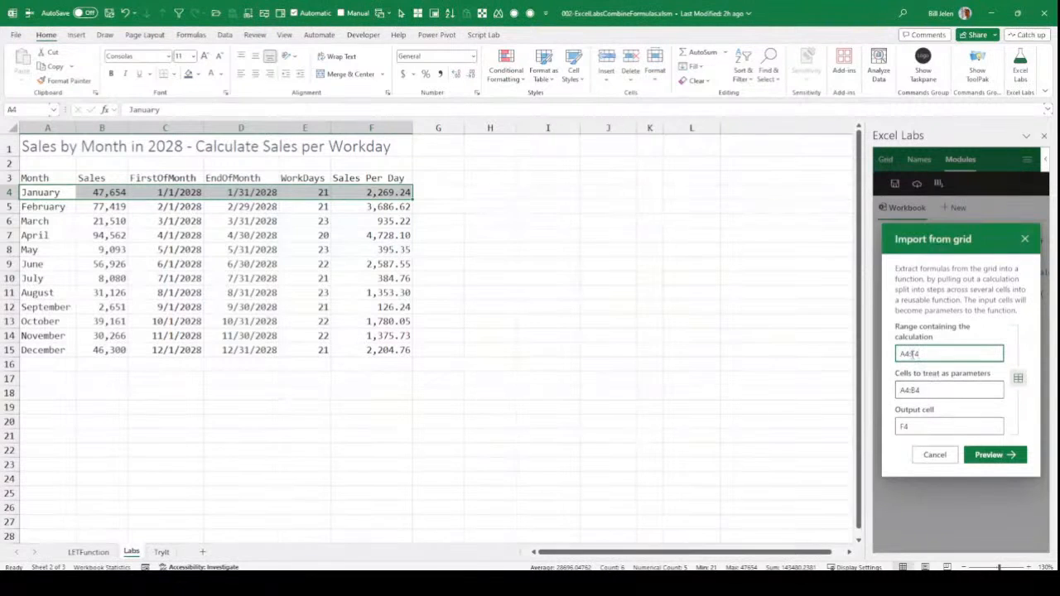
left_click(978, 456)
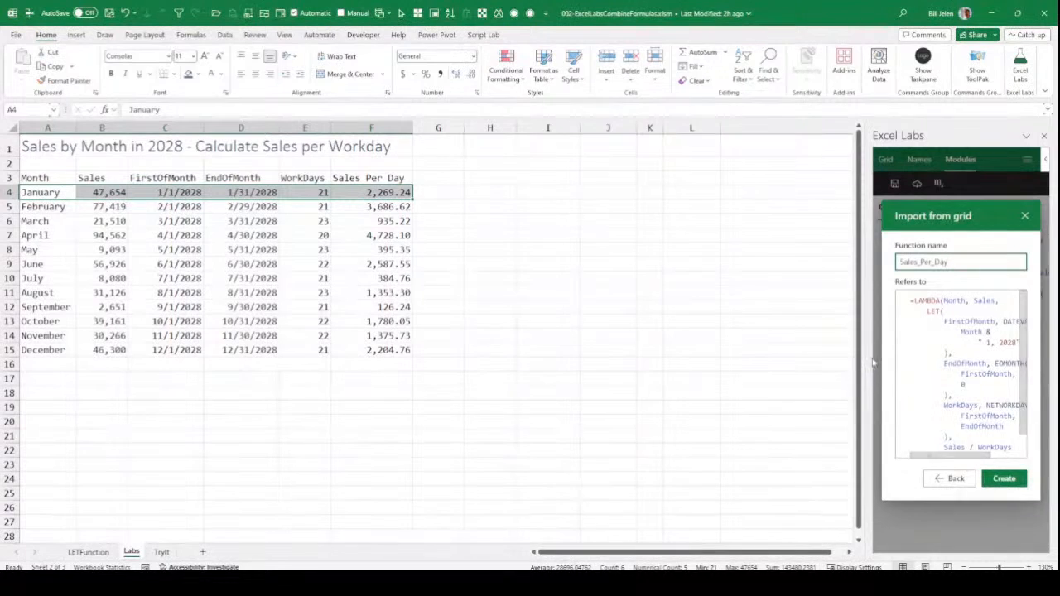
left_click_drag(867, 342, 642, 337)
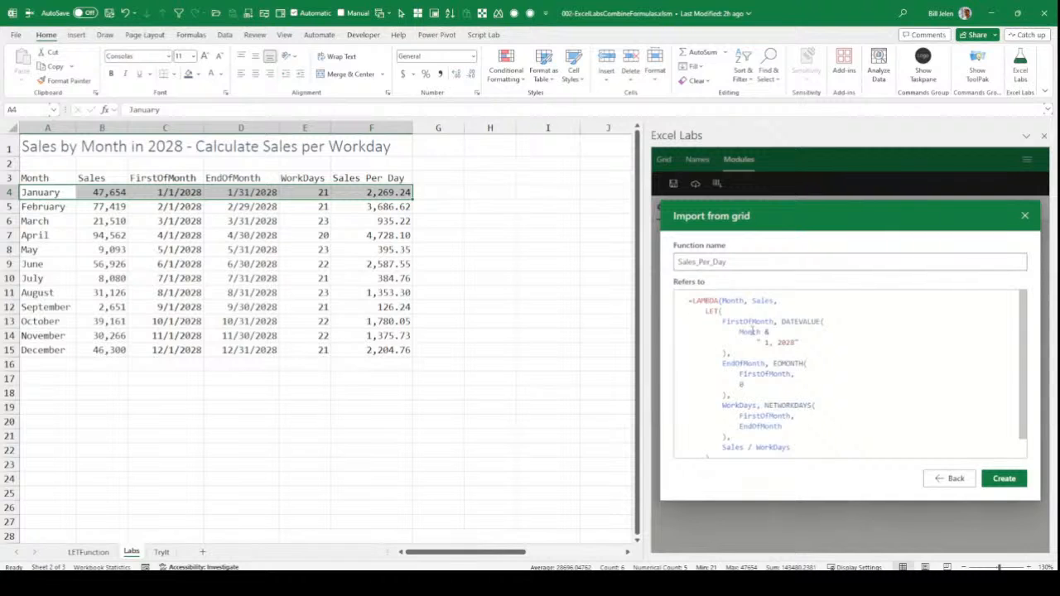
mouse_move(705, 303)
left_click(981, 477)
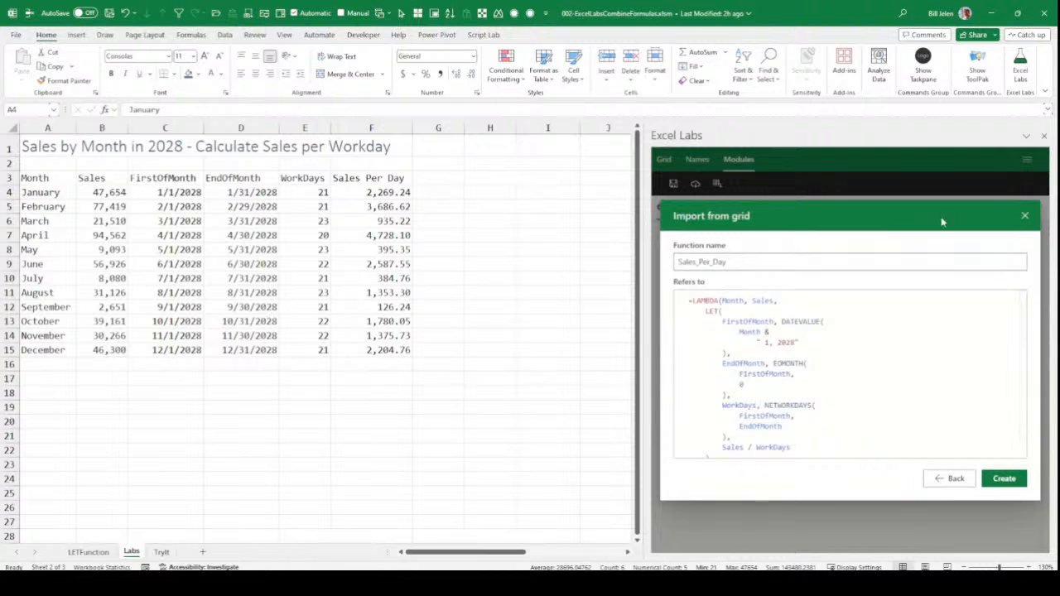
left_click(674, 188)
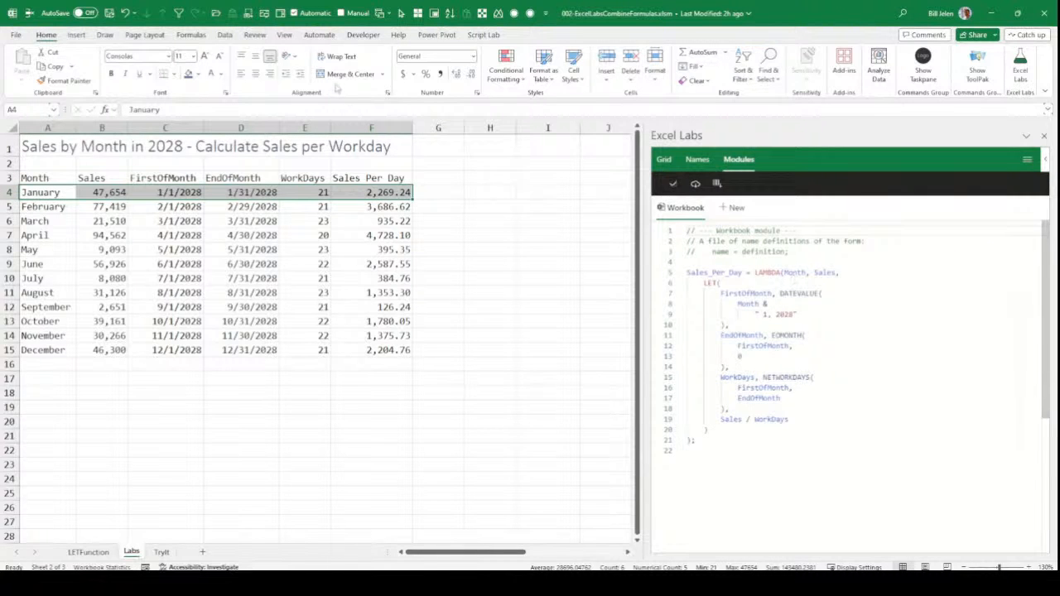
Step: Examine the Sales_Per_Day LAMBDA definition among the workbook's defined names
left_click(191, 35)
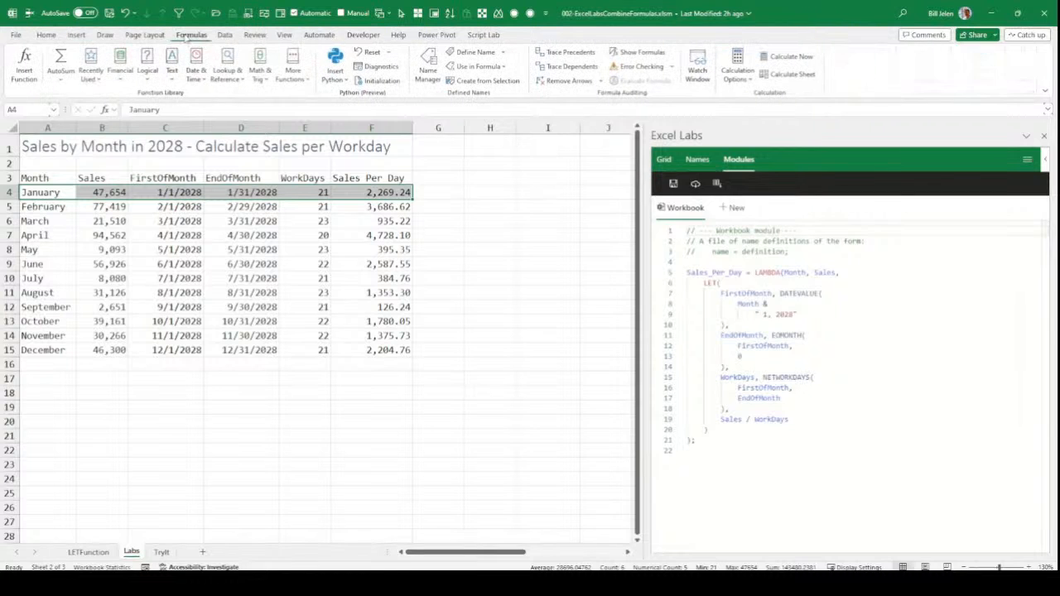
left_click(427, 66)
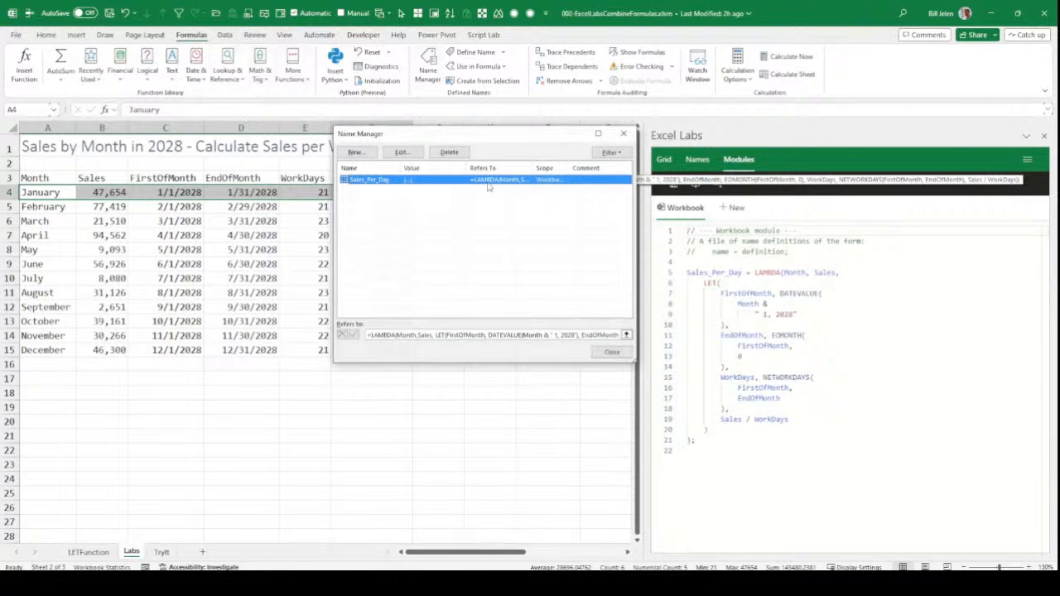
left_click(610, 353)
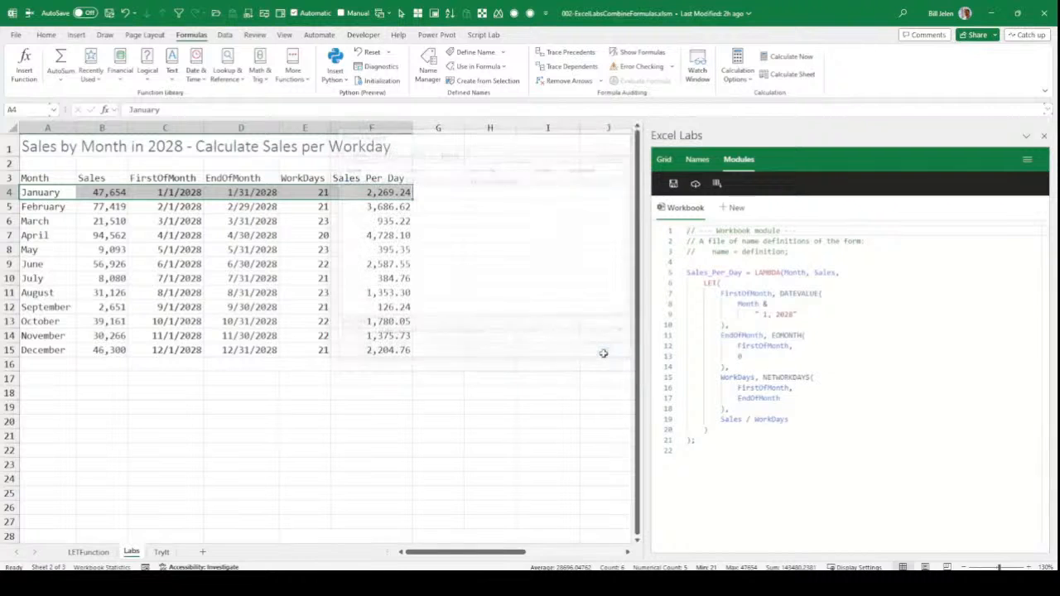
Step: On the TryIt sheet, enter =Sales_Per_Day(A4,B4) in C4 and fill it down through December in C15
left_click(163, 552)
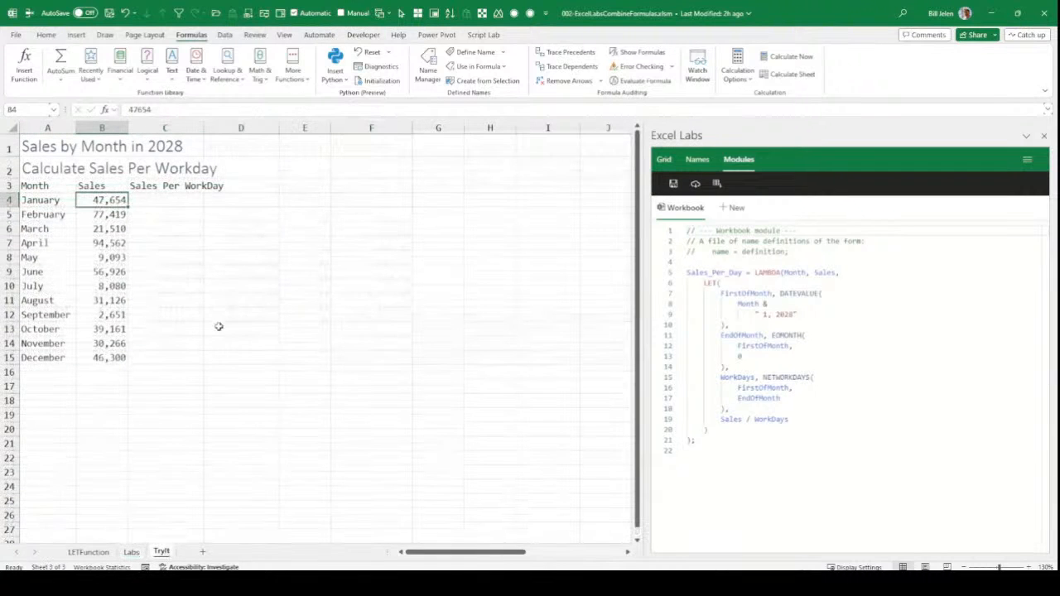
left_click(168, 203)
type("=sal")
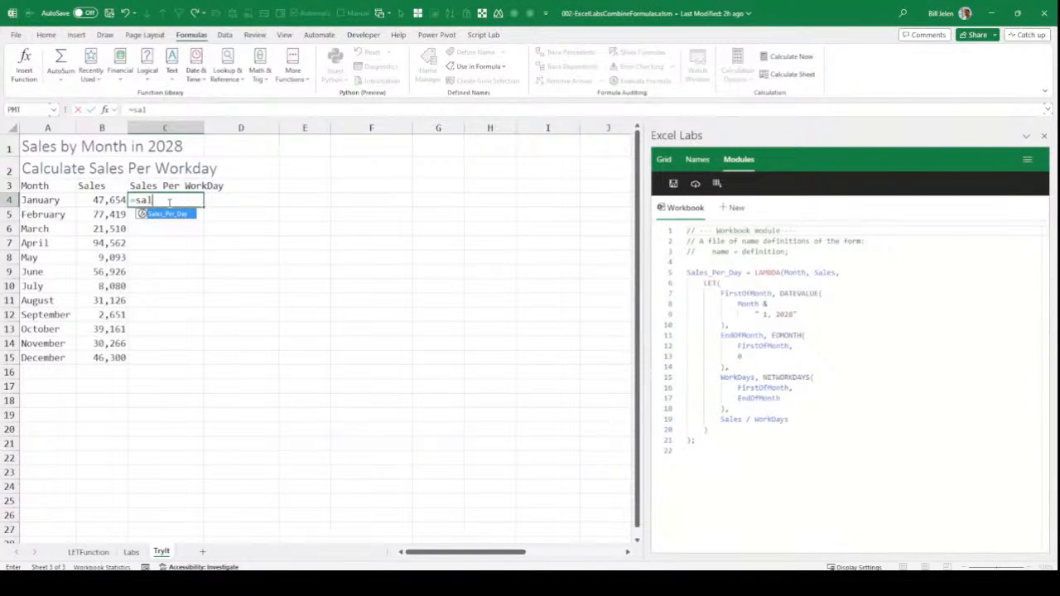
key("Tab")
key("Left")
key("Left")
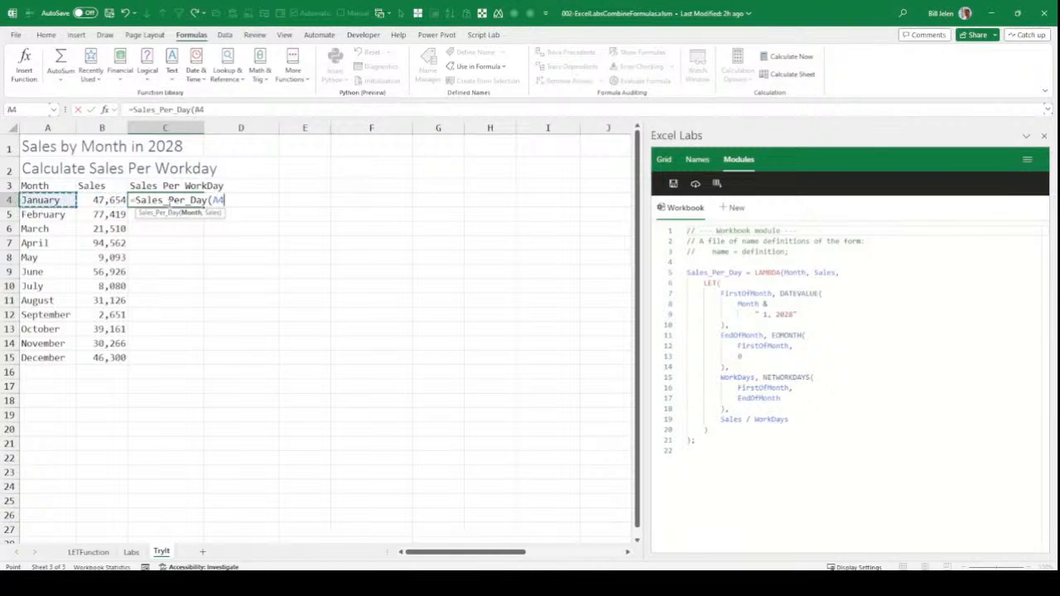
key("Left")
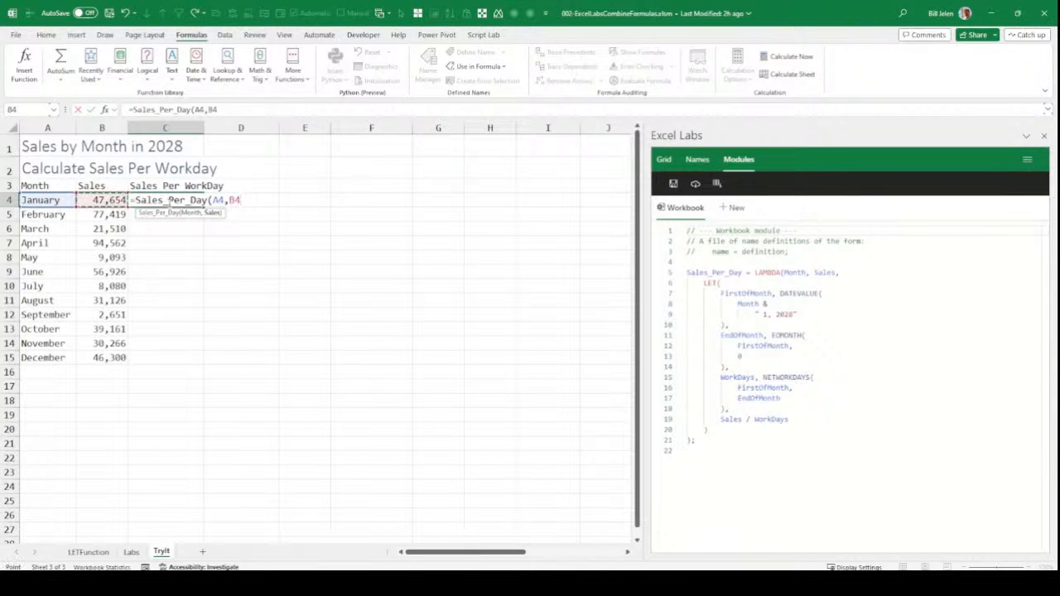
type(")")
key("ctrl+Return")
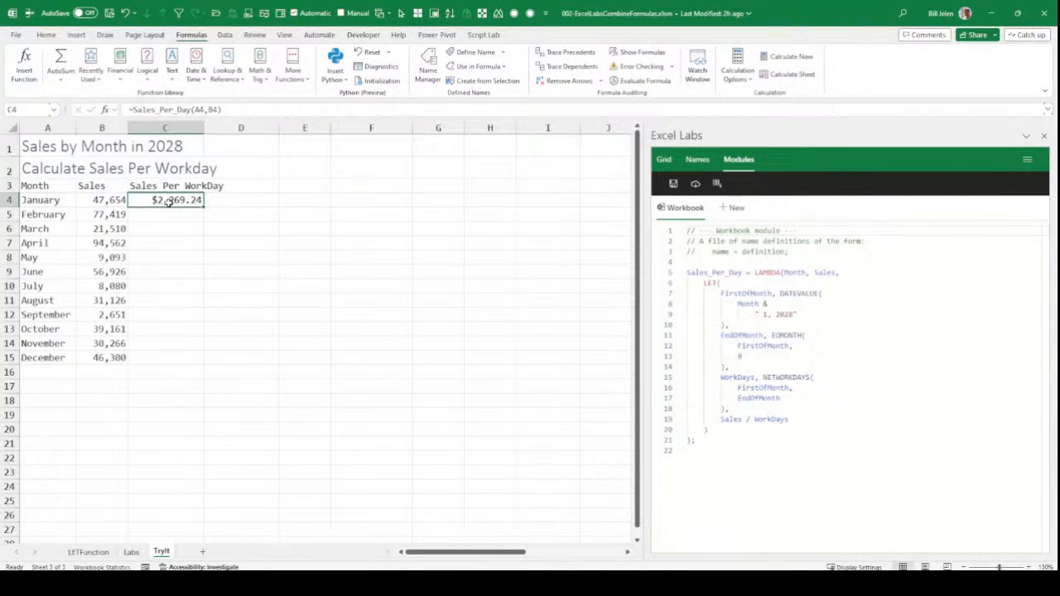
double_click(203, 206)
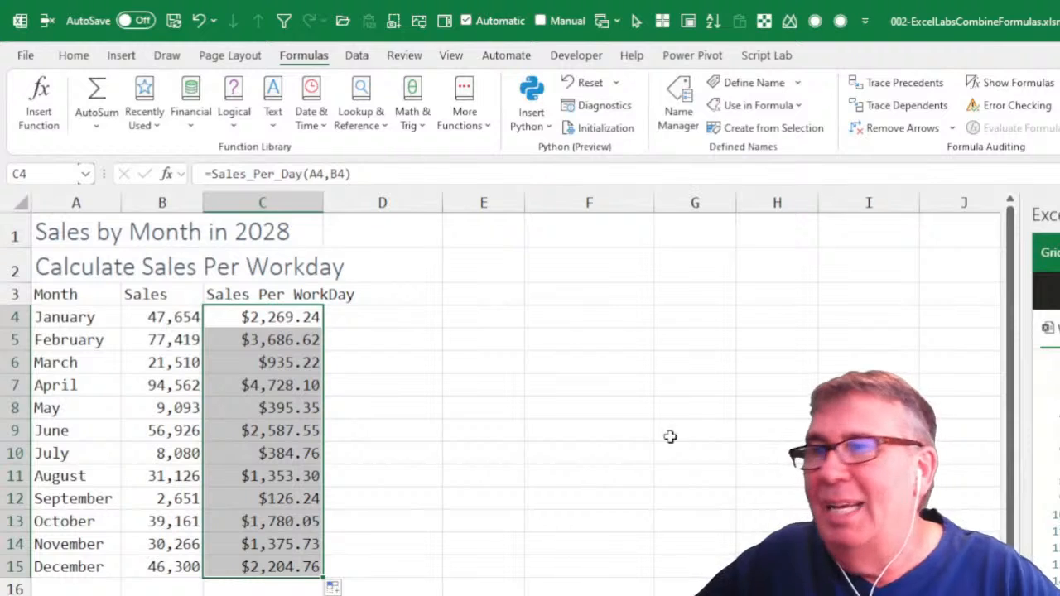
Step: Switch to SampleRunSheetMar20.xlsx and strike through the topic Excel Labs to Simplify a System of Formulas in E6
key("alt+Tab")
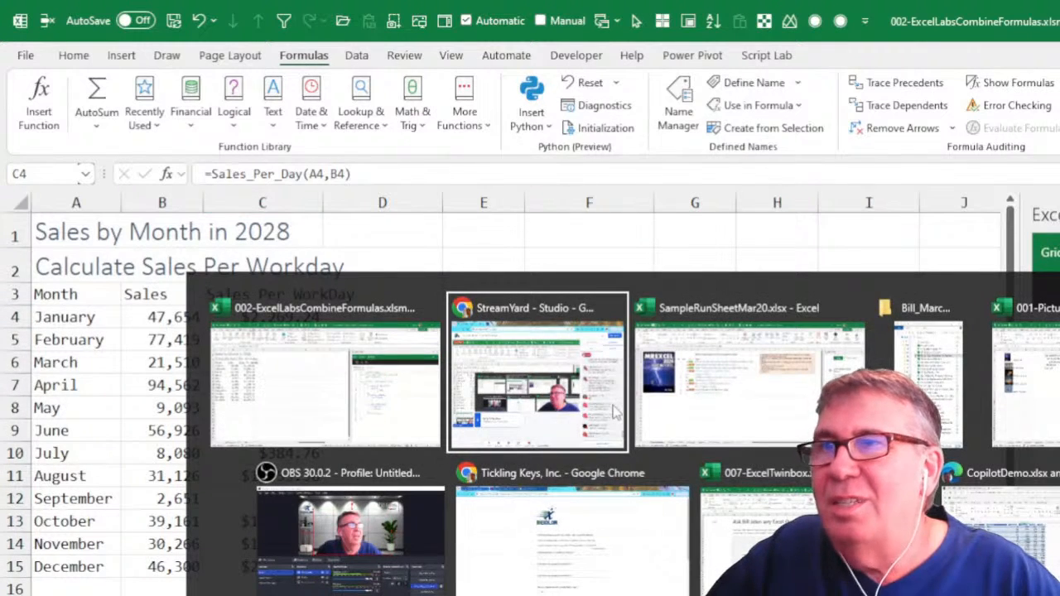
key("alt+Tab")
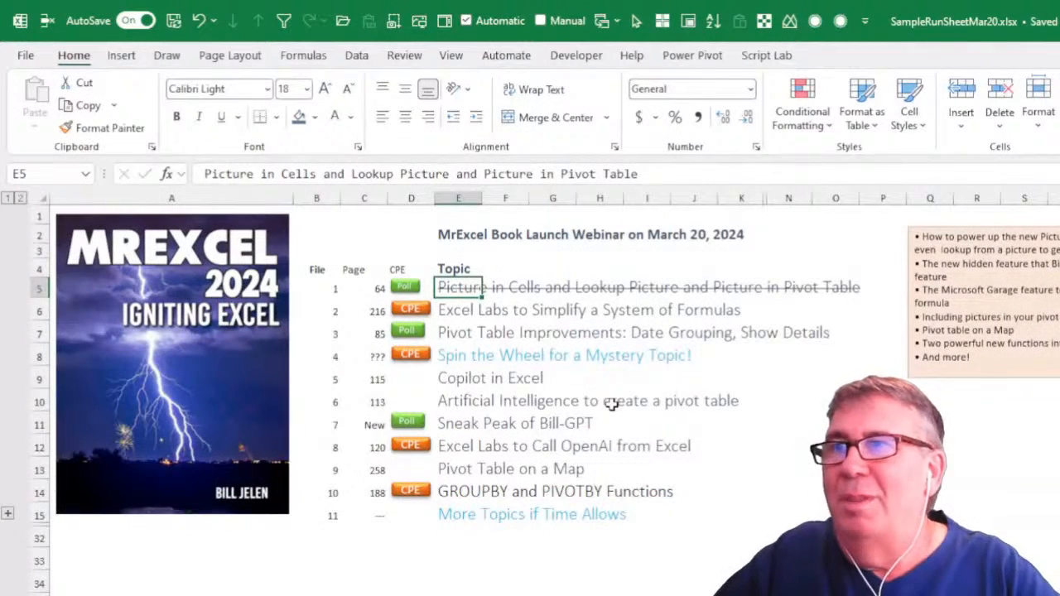
key("Down")
key("ctrl+5")
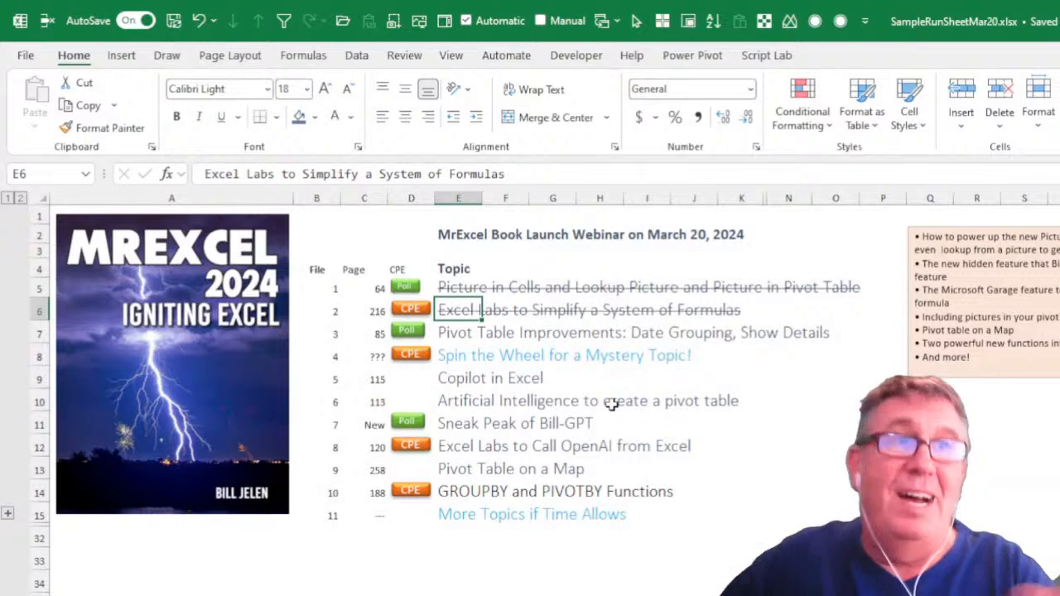
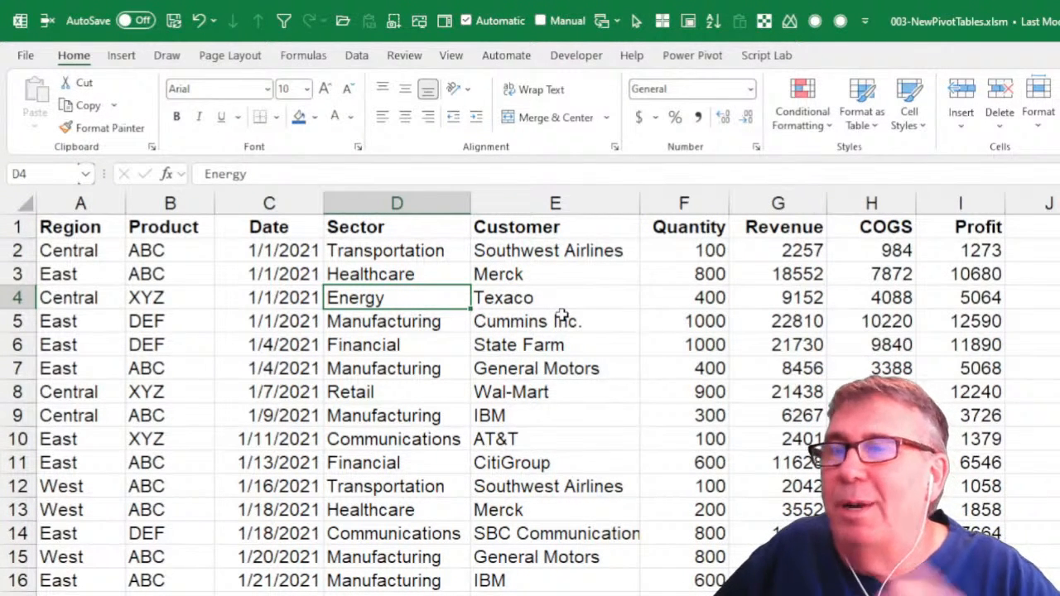
Step: In 003-NewPivotTables.xlsm, create a PivotTable from Data!$A$1:$I$564 on a new worksheet and compare it with the Data sheet
left_click(123, 58)
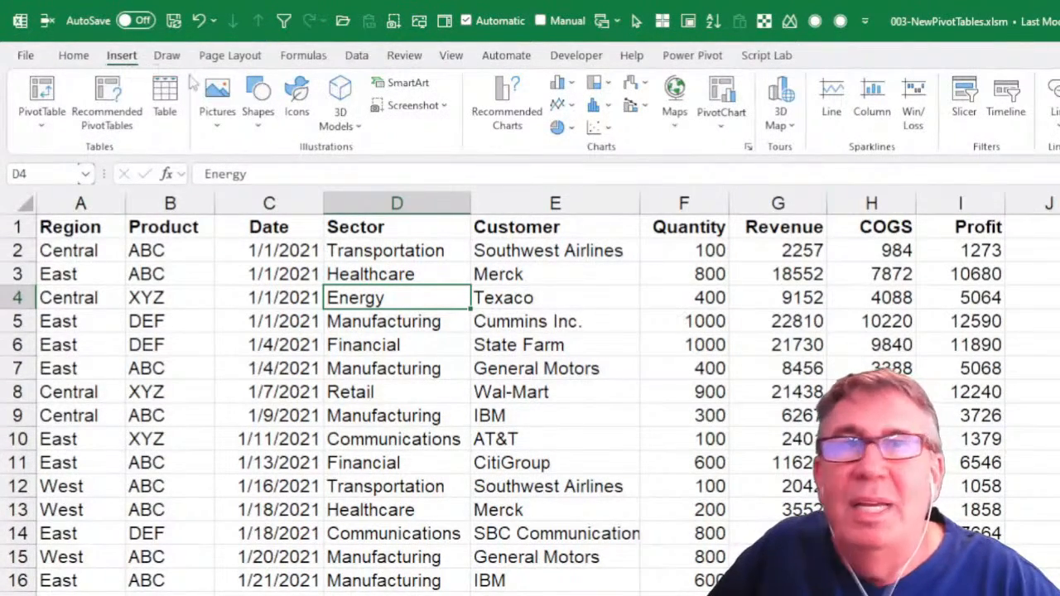
left_click(41, 93)
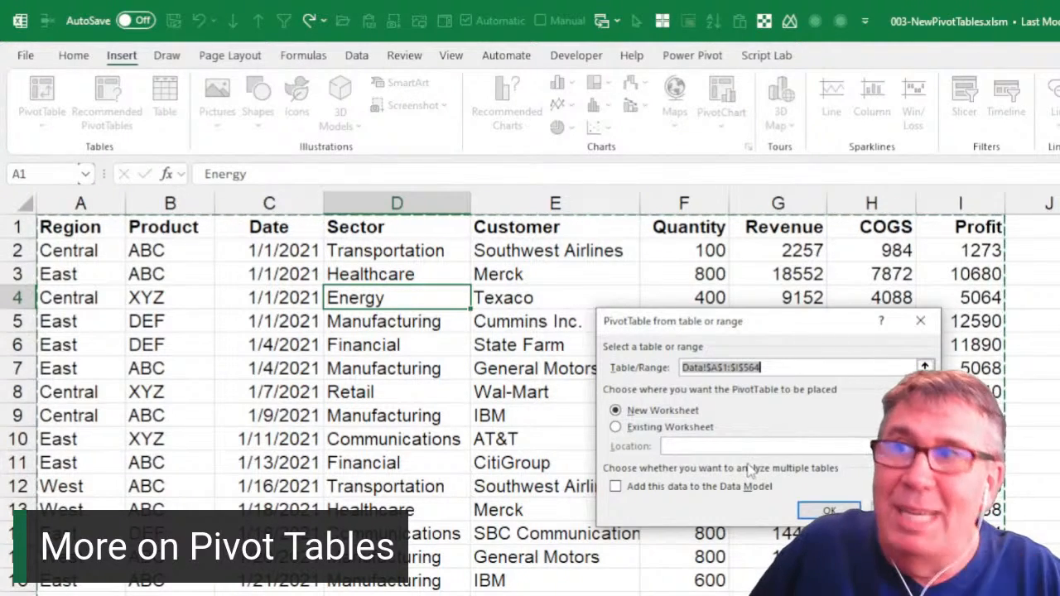
left_click(828, 511)
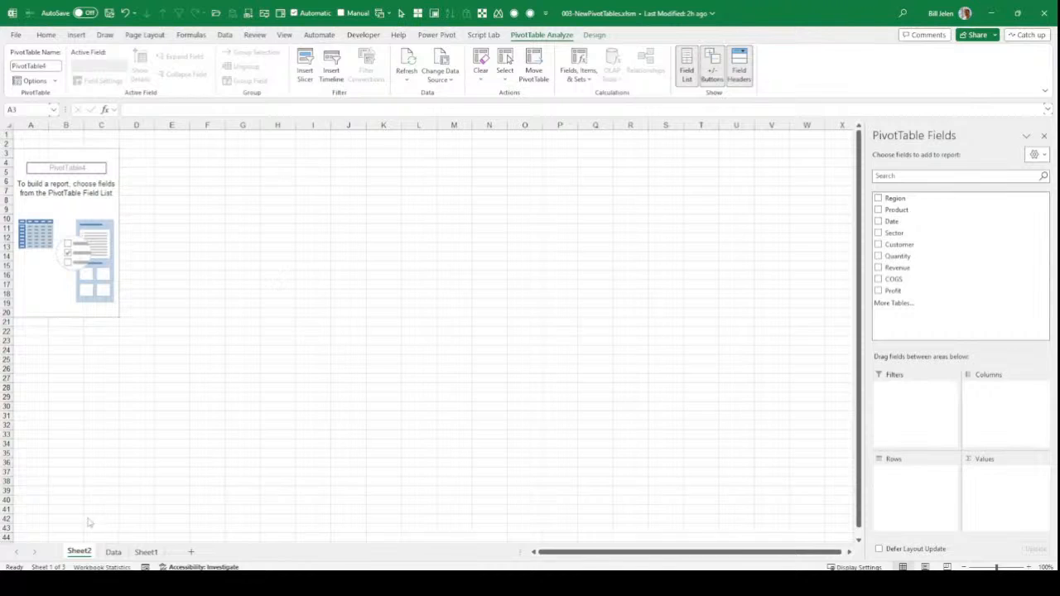
left_click(114, 558)
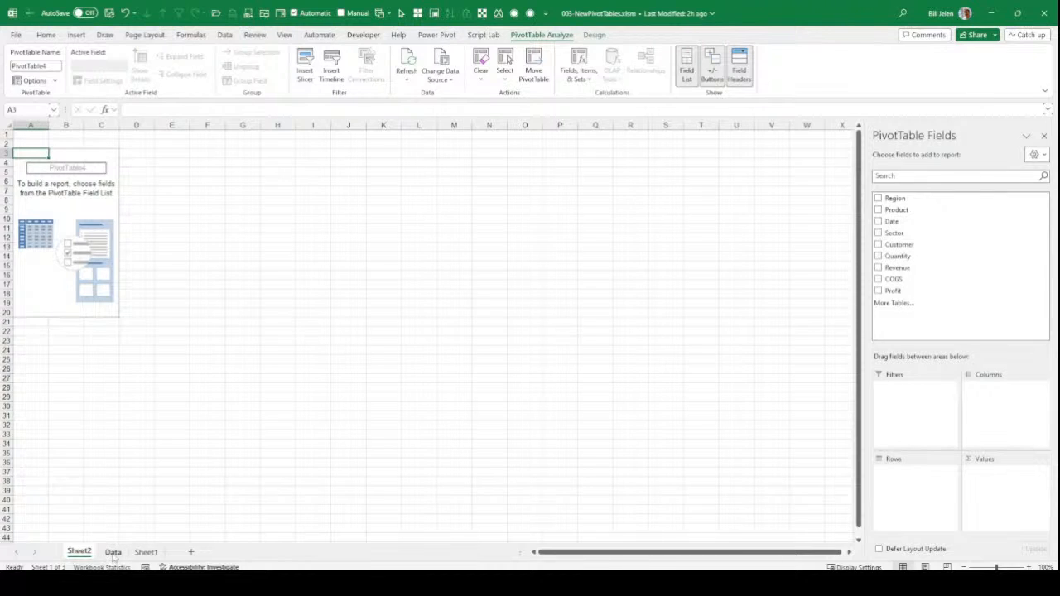
left_click(113, 553)
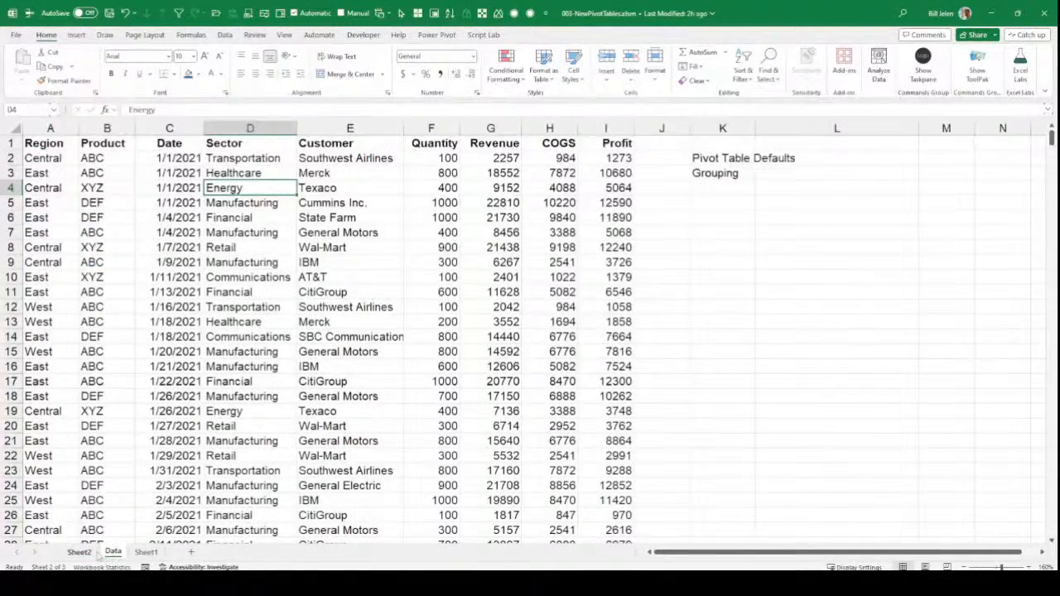
left_click(80, 553)
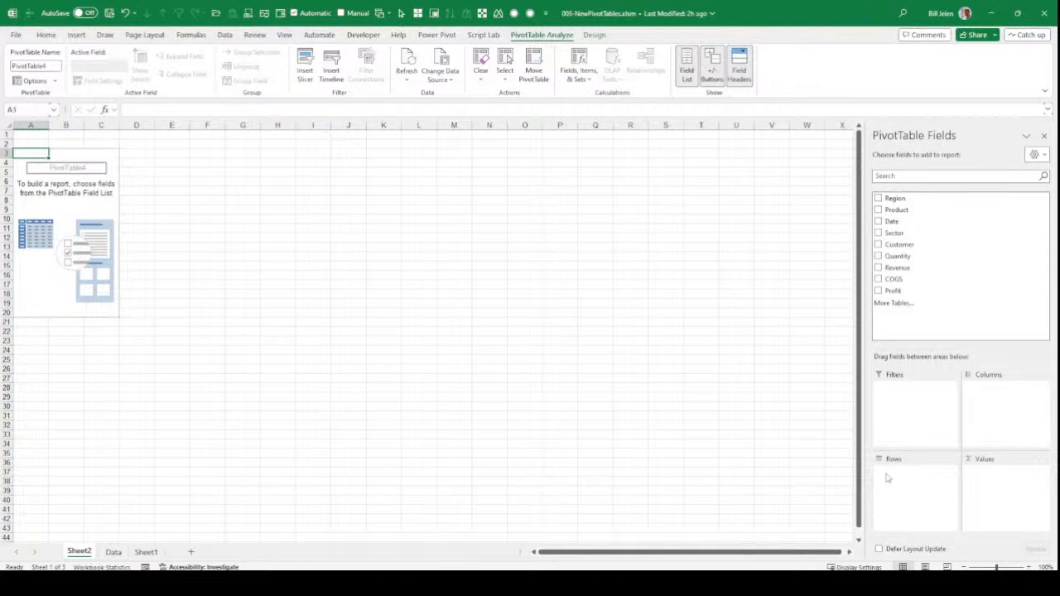
Step: Build the pivot table with Region in rows, Revenue in values and Product in columns
left_click(878, 198)
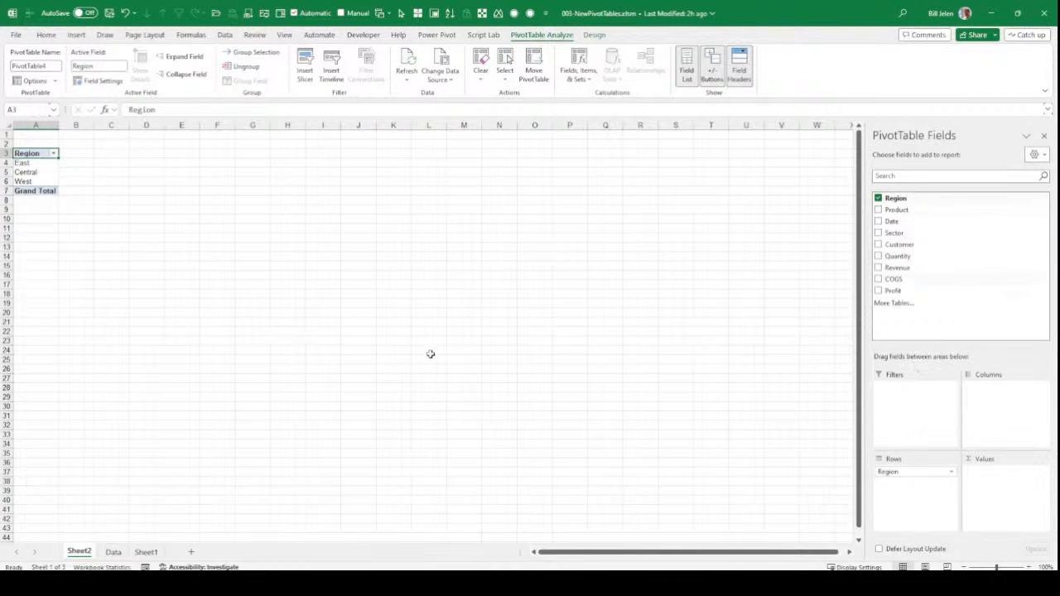
scroll(217, 240, "up", 6)
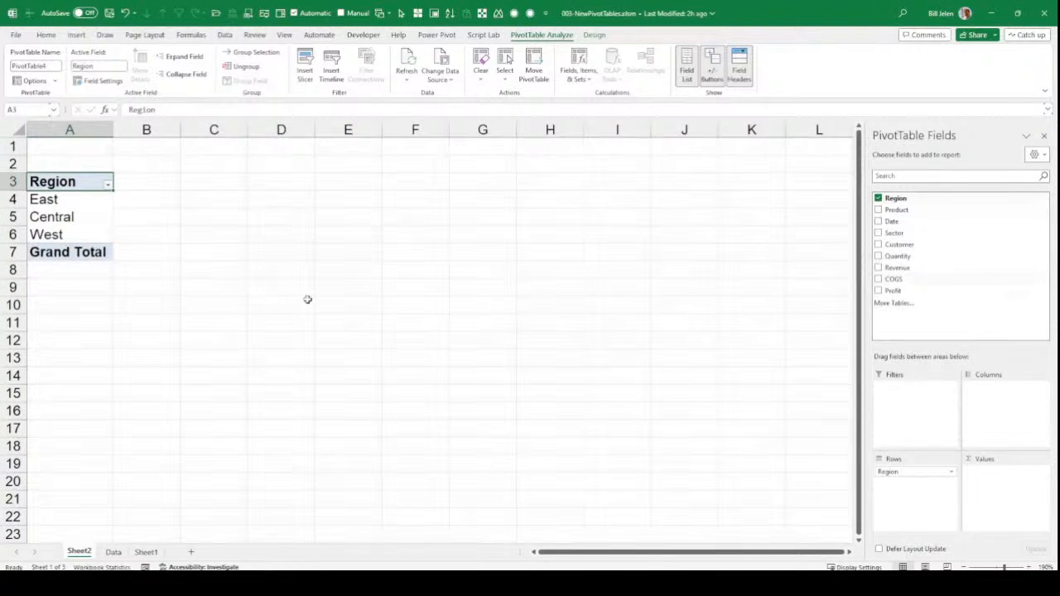
left_click(879, 268)
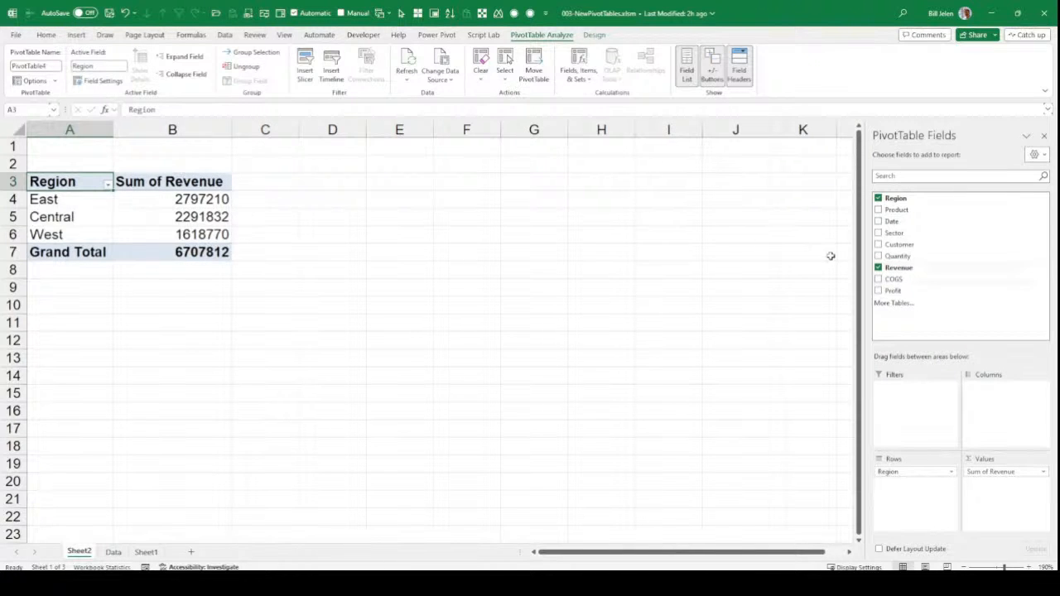
left_click_drag(895, 210, 990, 399)
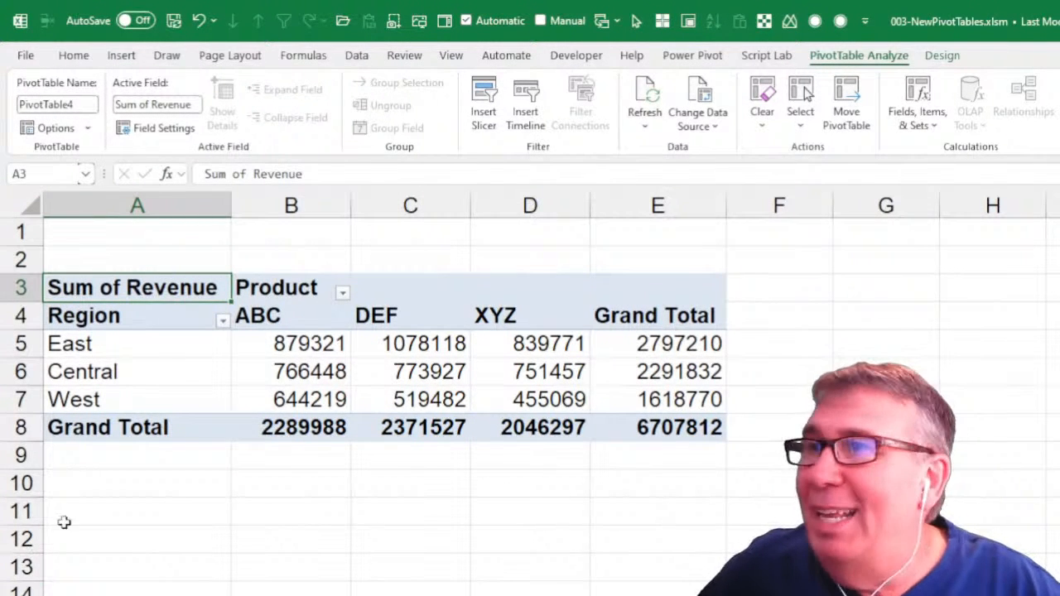
Step: Set the Sum of Revenue number format to Number with a thousands separator and 0 decimal places
right_click(308, 350)
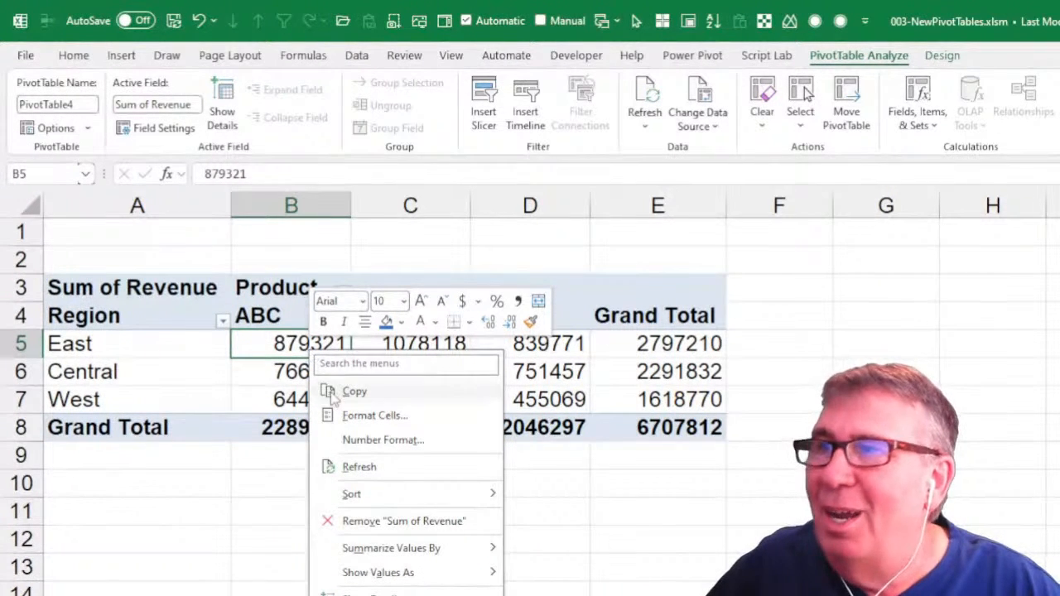
left_click(351, 442)
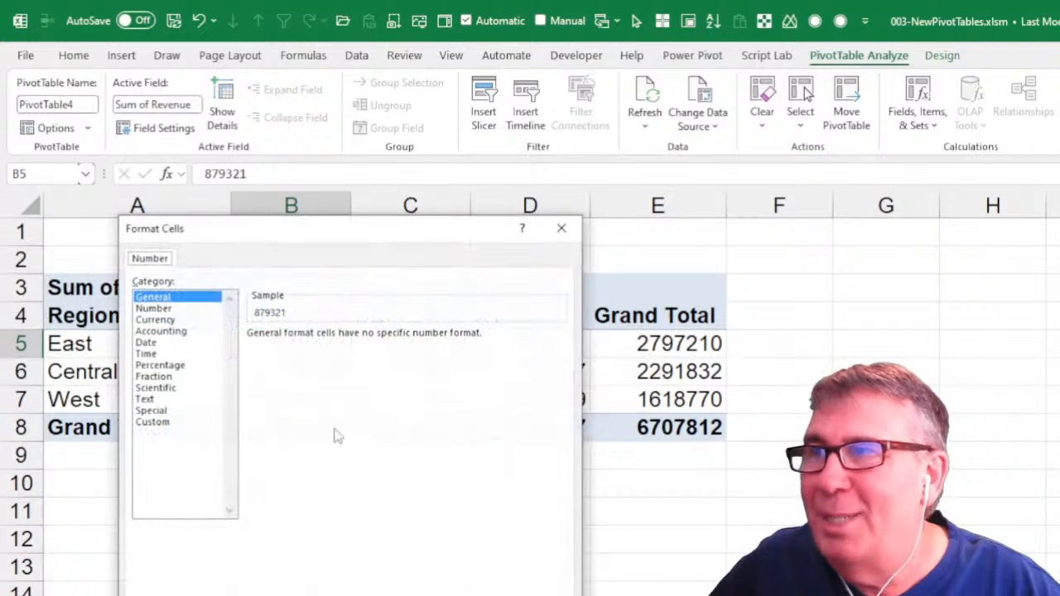
left_click(167, 310)
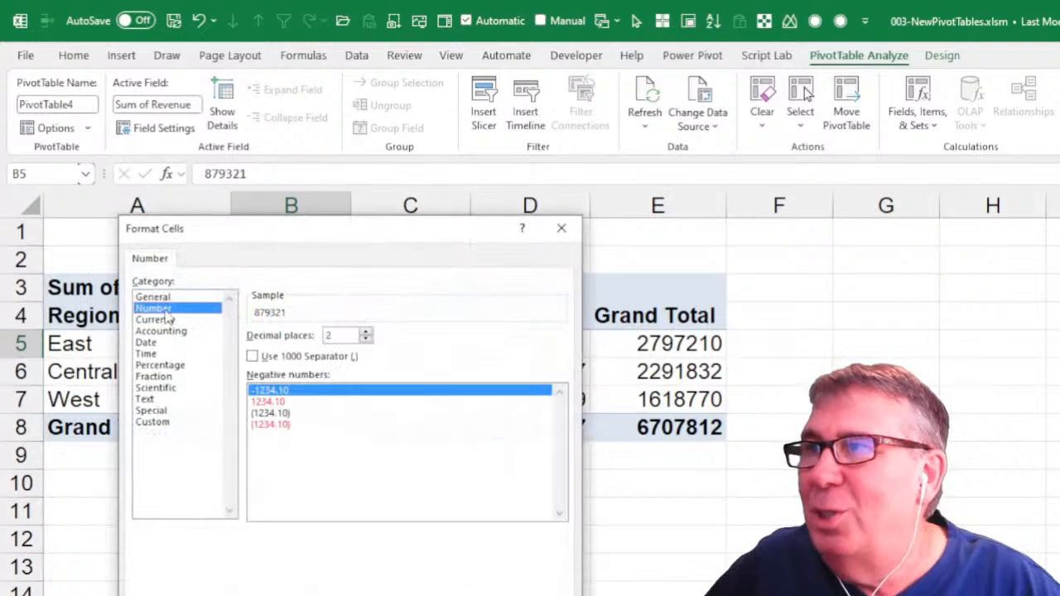
left_click(252, 356)
left_click(365, 339)
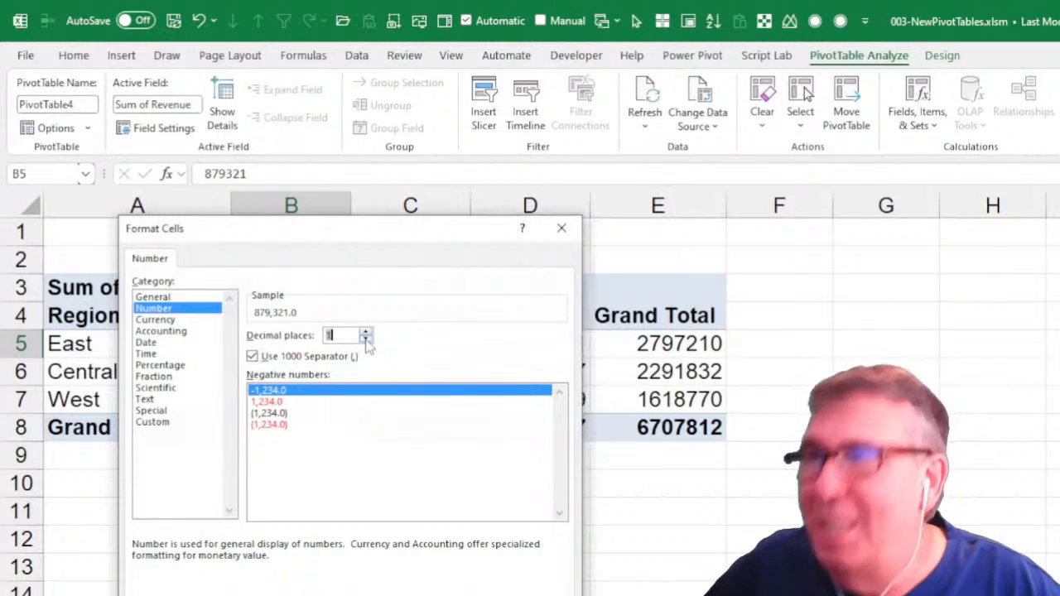
left_click(365, 339)
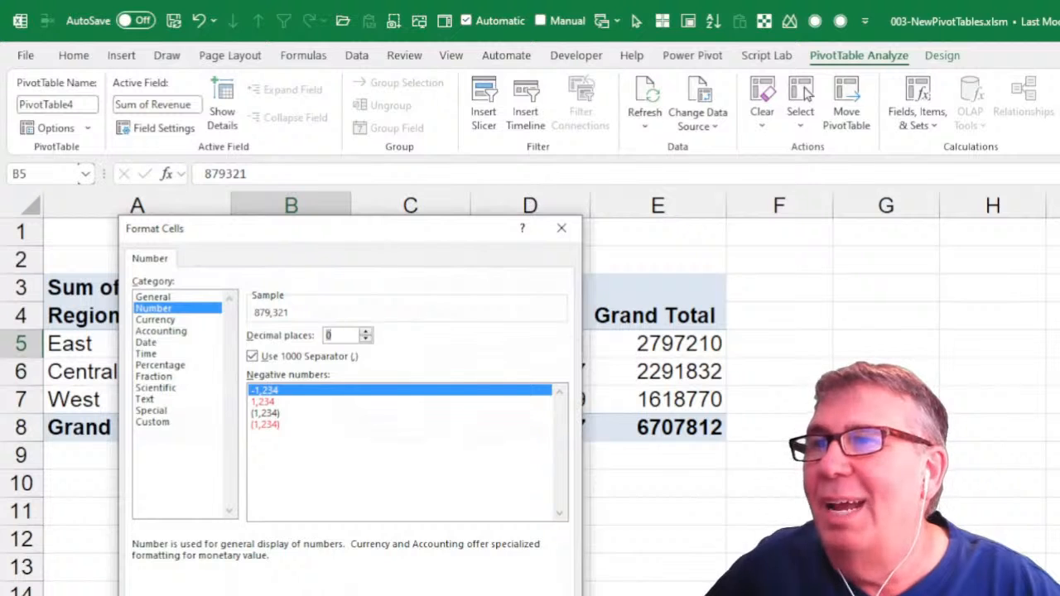
left_click(465, 593)
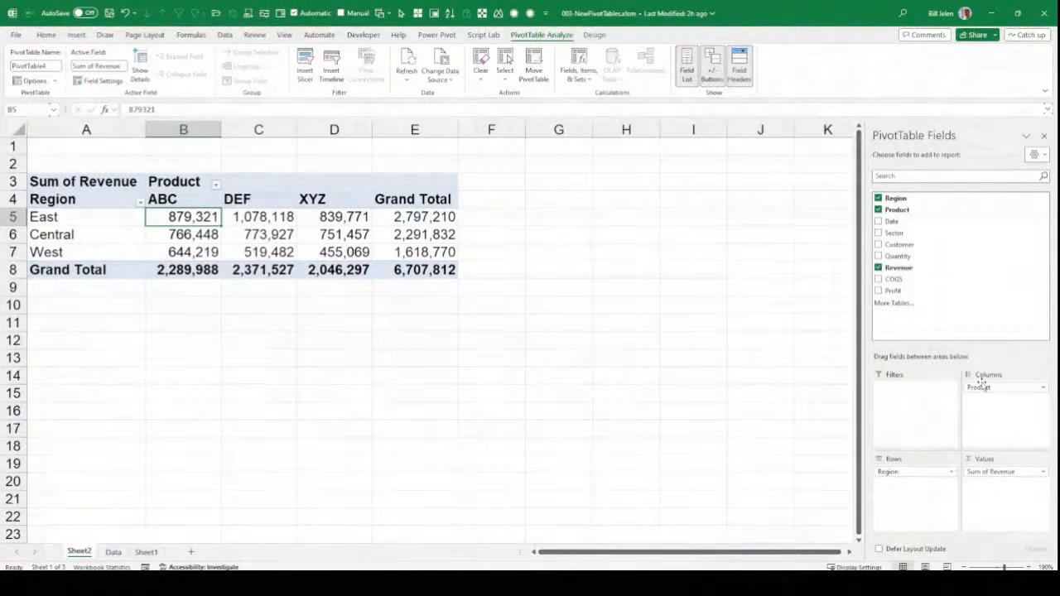
Step: Pivot the report by moving Product to the rows and Region to the columns
mouse_move(982, 388)
left_mouse_down()
mouse_move(916, 389)
mouse_move(902, 491)
mouse_move(980, 405)
left_mouse_up()
left_click_drag(978, 387, 918, 500)
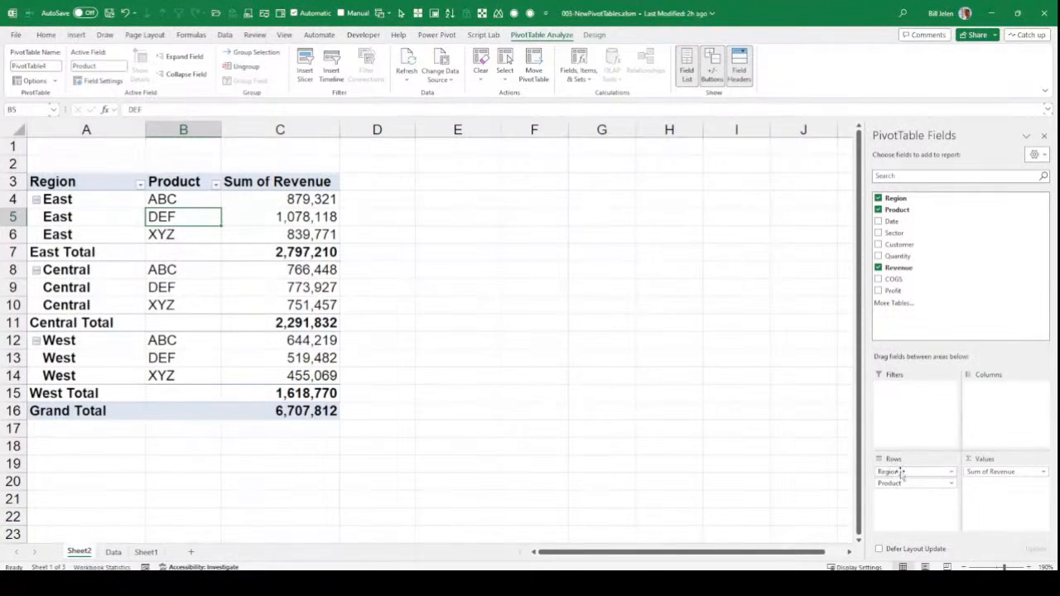
left_click_drag(901, 472, 1004, 406)
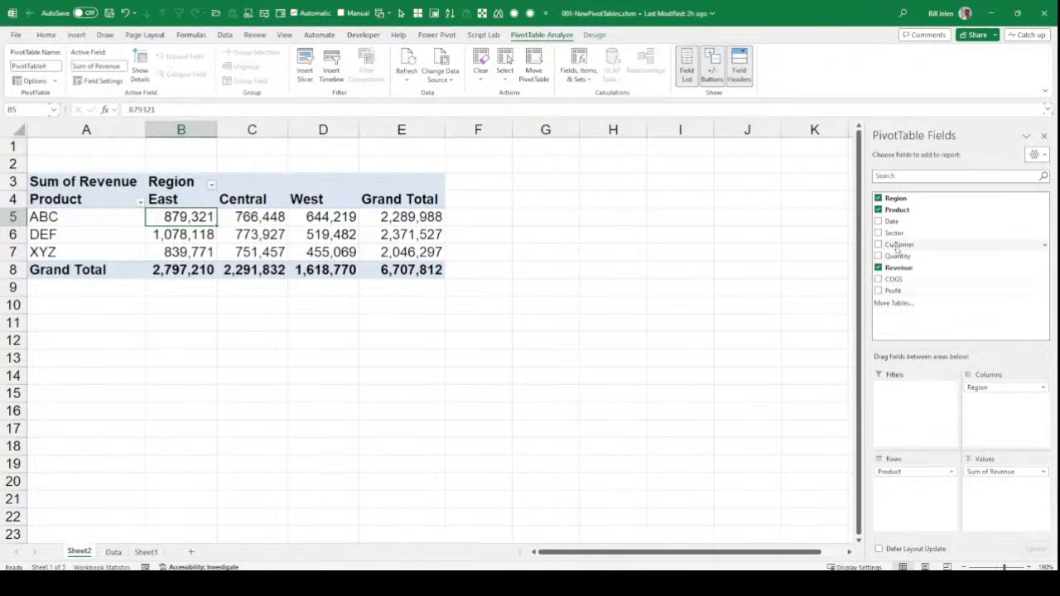
Step: Replace Product in the pivot table rows with Sector as the outer field and Customer as the inner field
left_click_drag(898, 248, 878, 478)
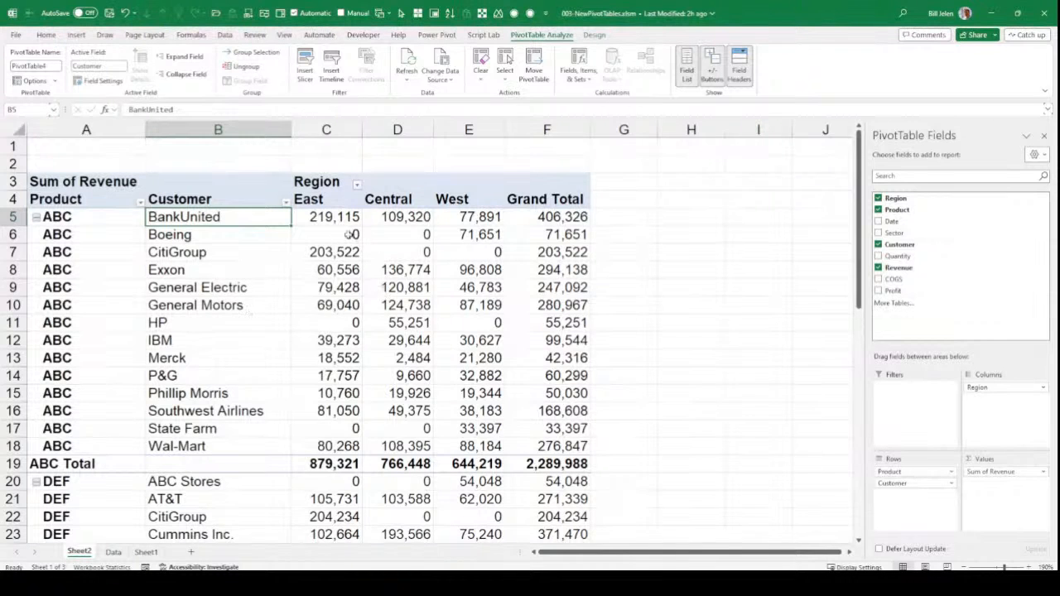
left_click(878, 210)
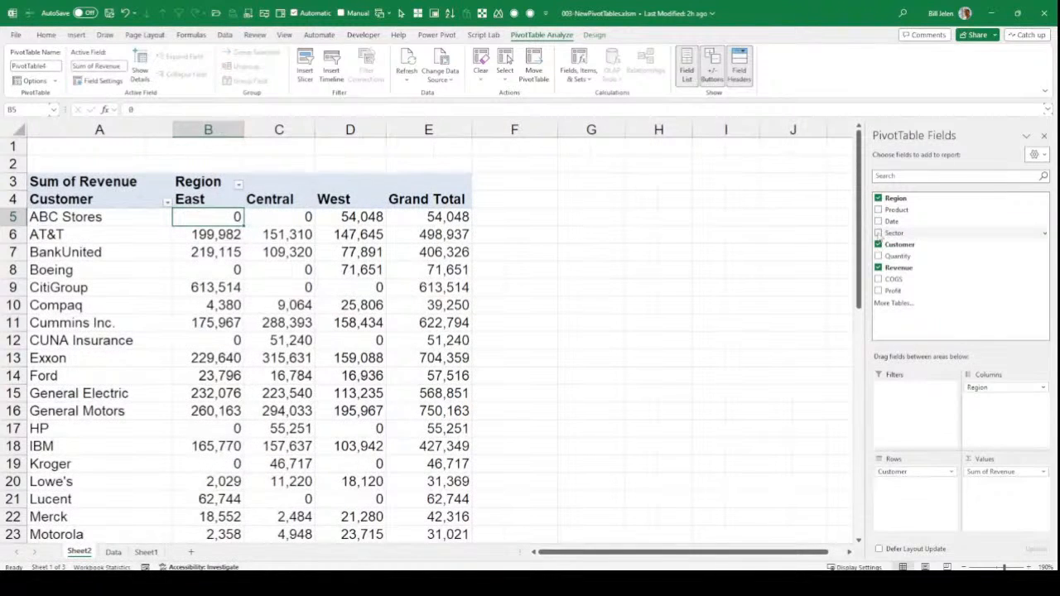
left_click(878, 233)
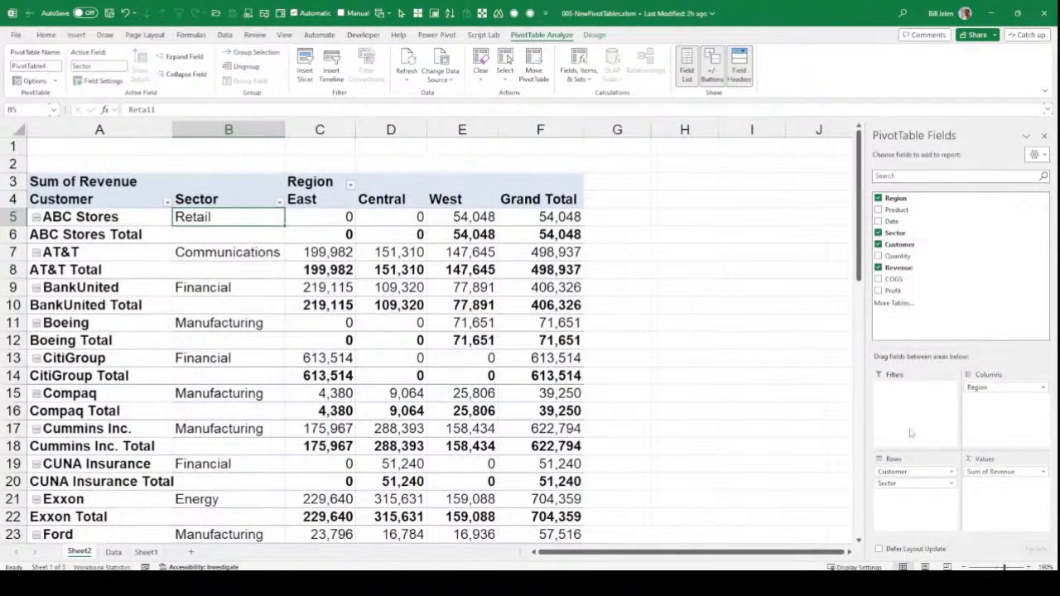
left_click_drag(889, 484, 908, 471)
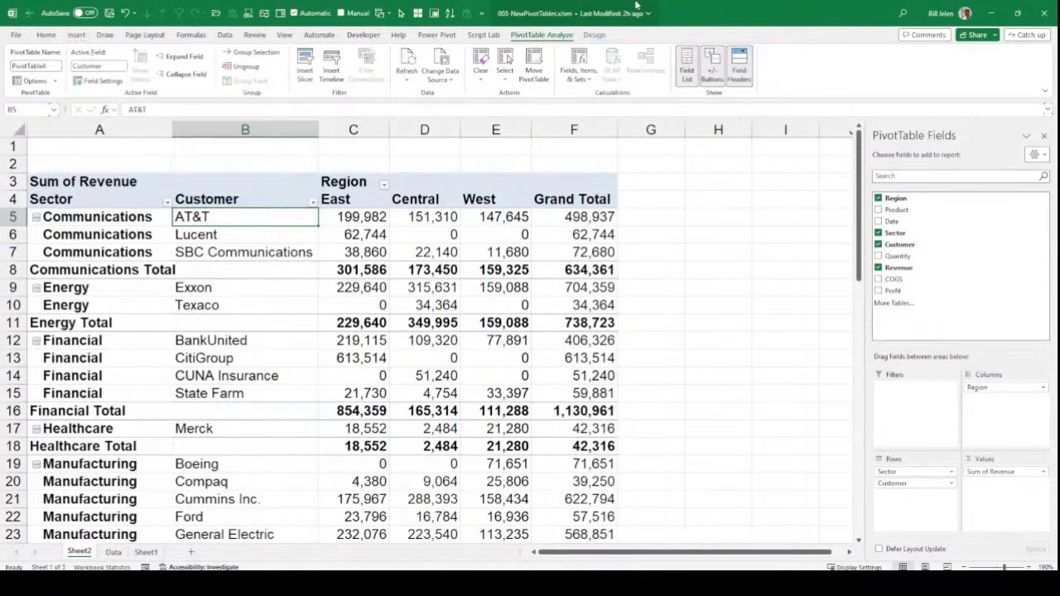
Step: Show the pivot table report in Compact Form and return it to Tabular Form
left_click(596, 36)
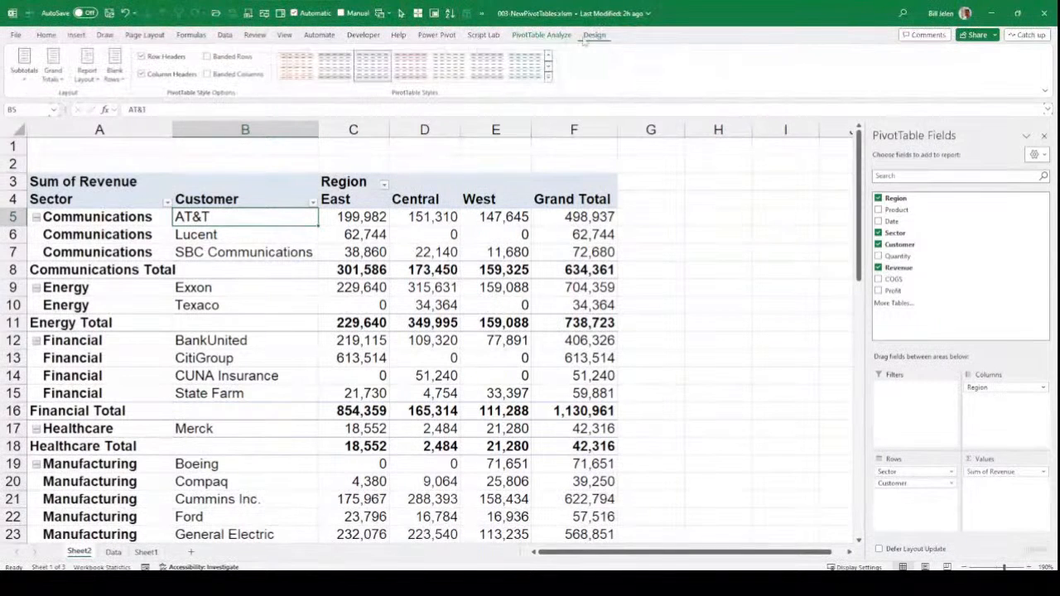
left_click(88, 75)
left_click(115, 103)
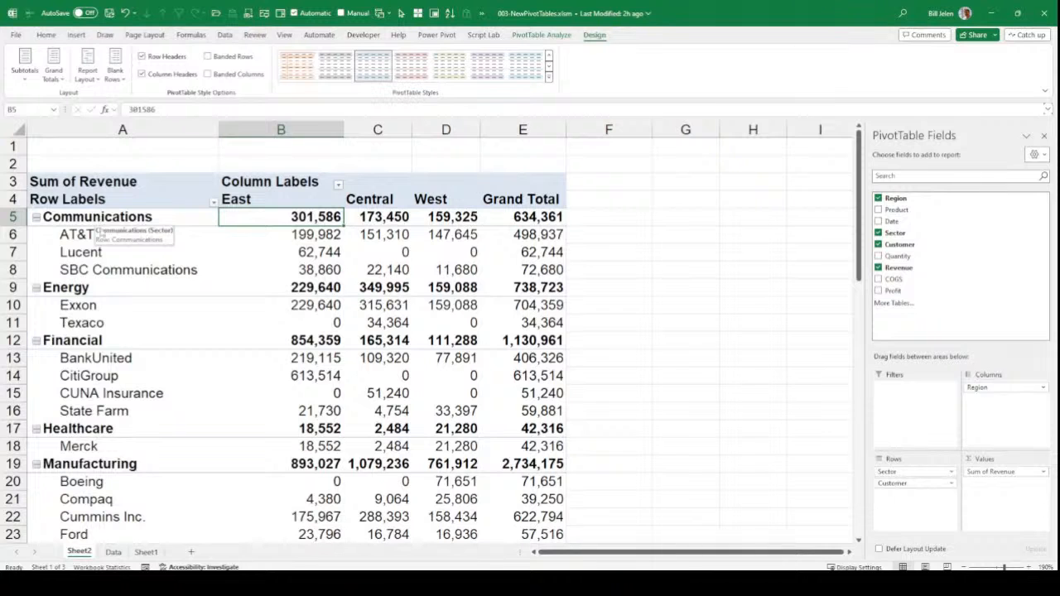
left_click(98, 81)
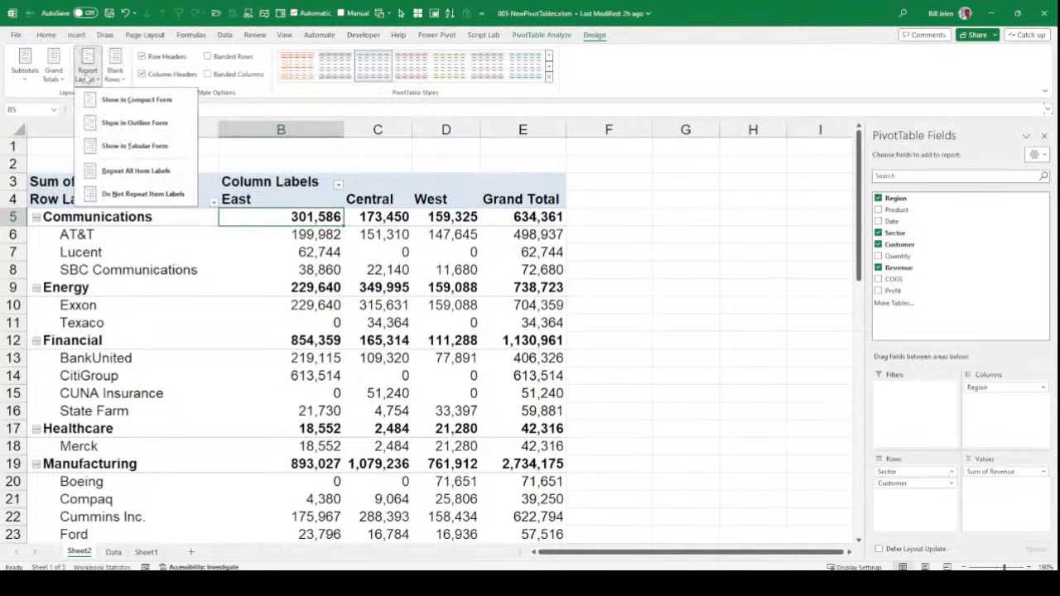
left_click(124, 147)
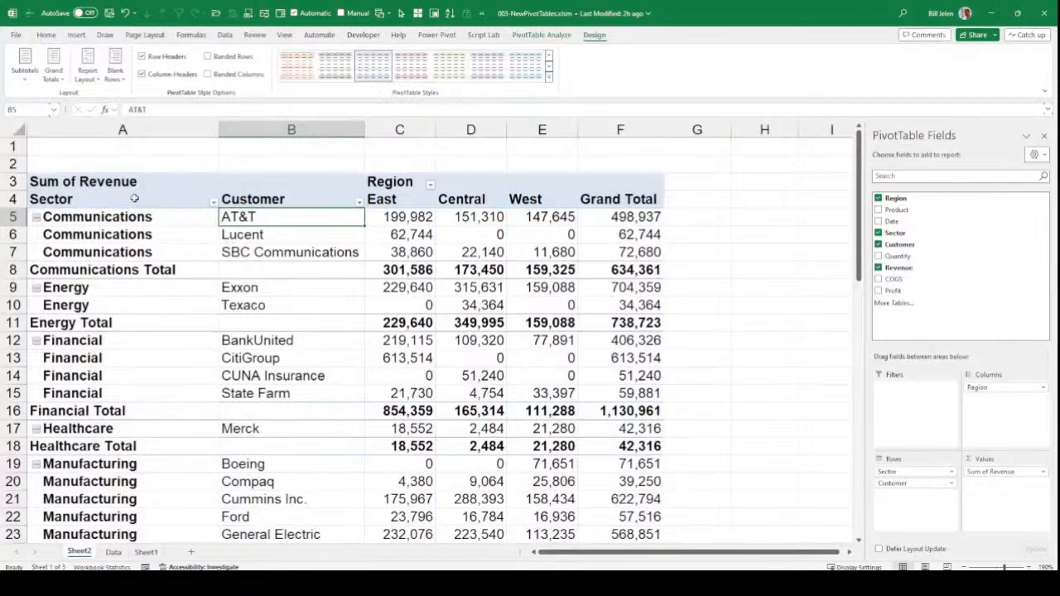
Step: Turn off repeated item labels in the pivot table's Sector column and restore them with Repeat All Item Labels
left_click(116, 77)
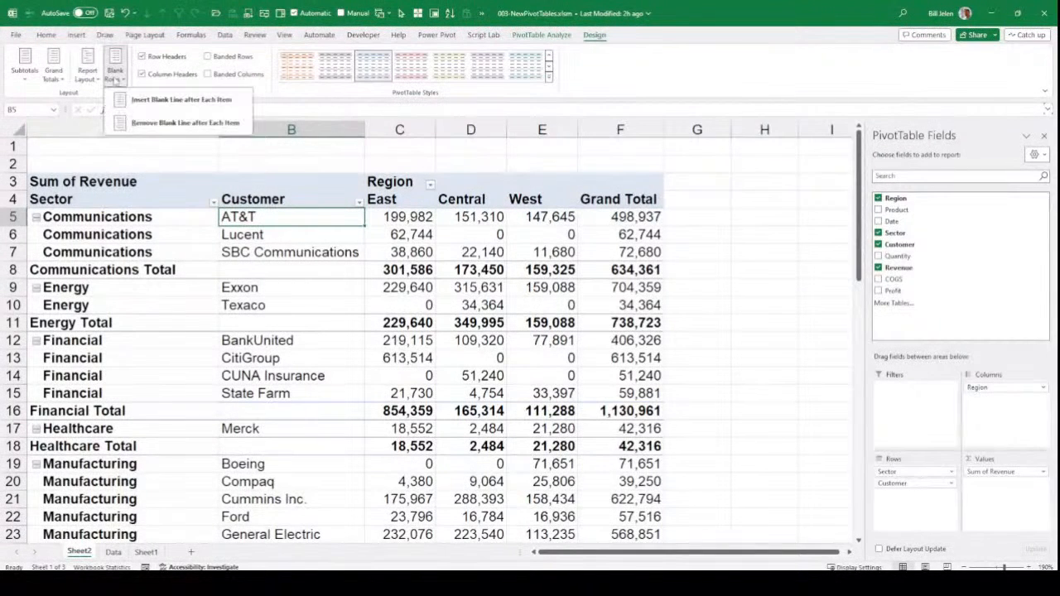
left_click(87, 76)
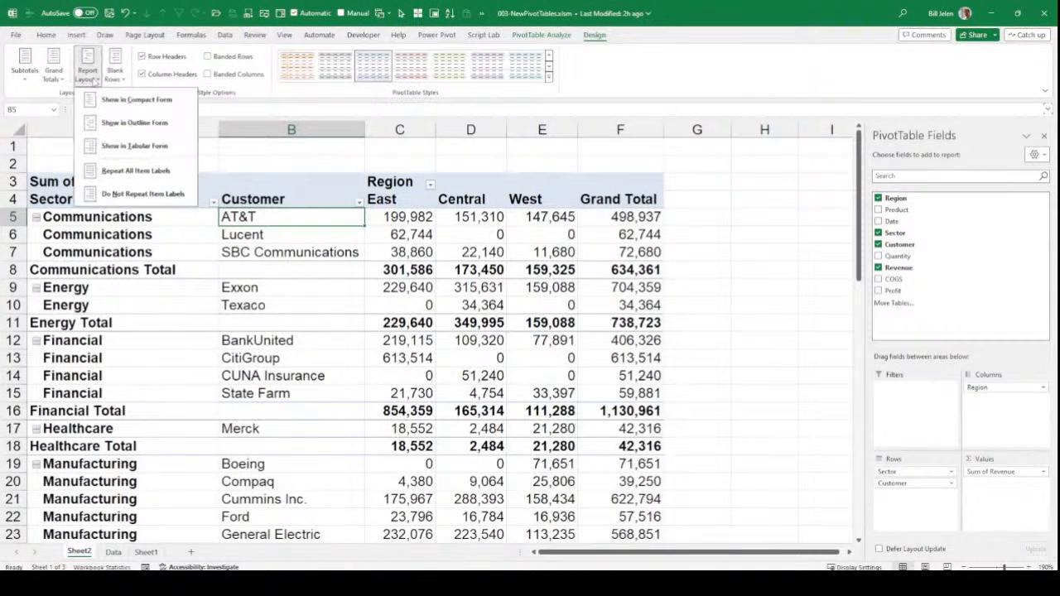
left_click(116, 194)
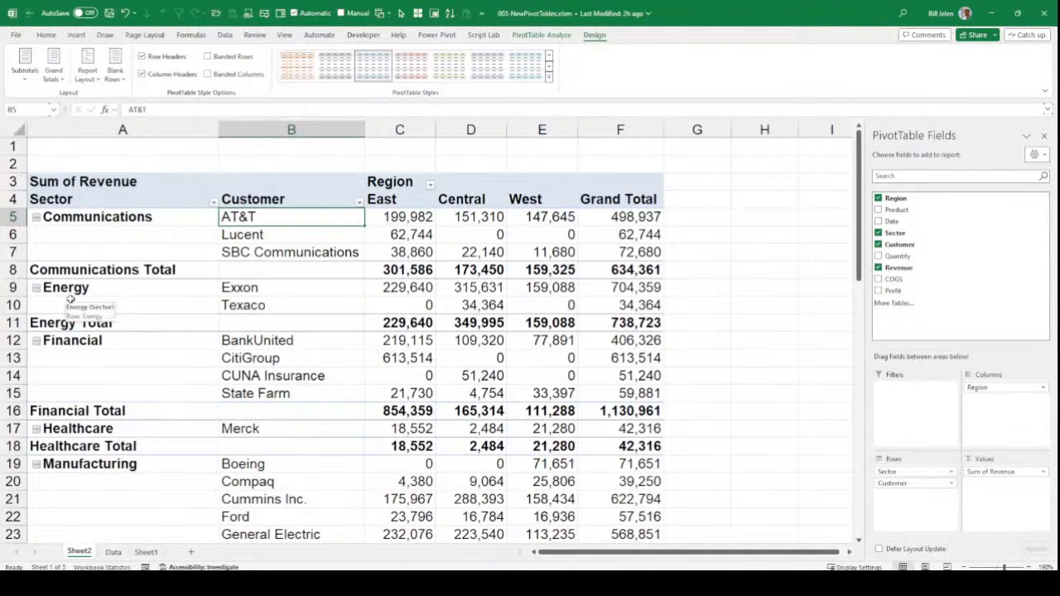
left_click(89, 76)
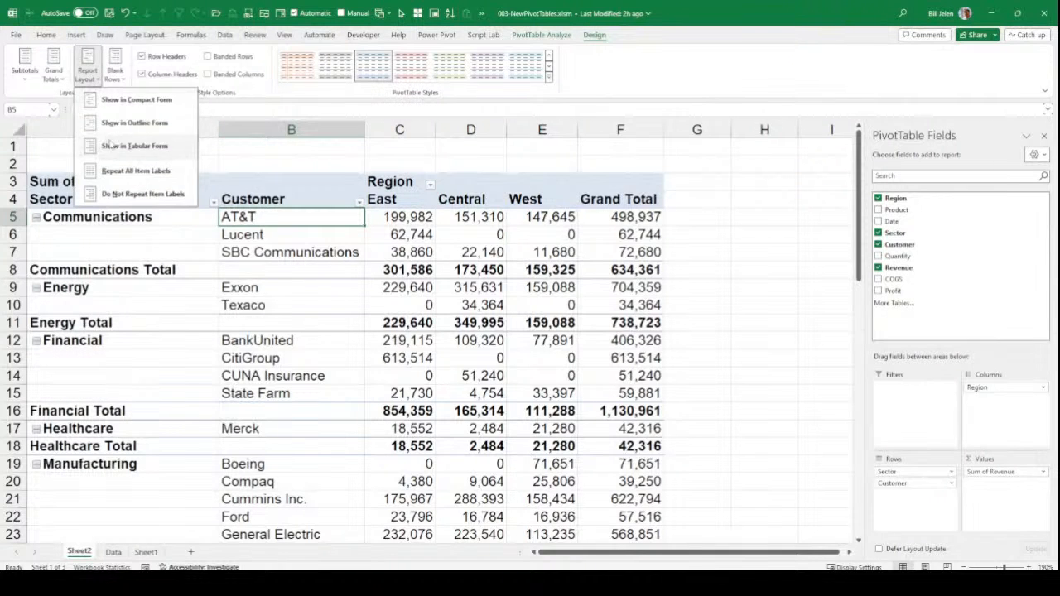
left_click(116, 171)
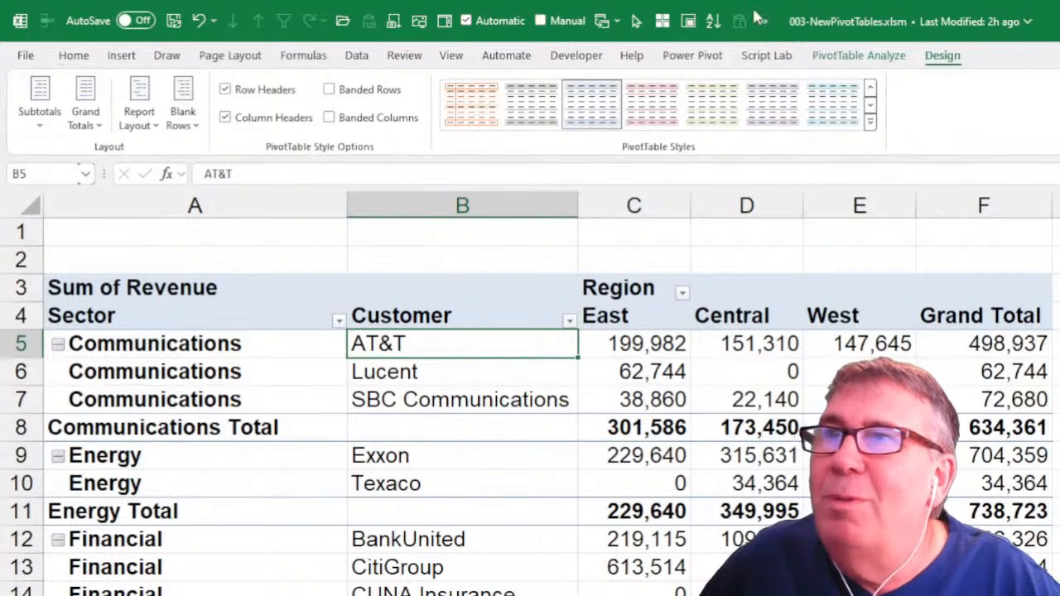
Step: Switch to the SampleRunSheetMar20.xlsx workbook and view its CPEBeta sheet
left_click(632, 56)
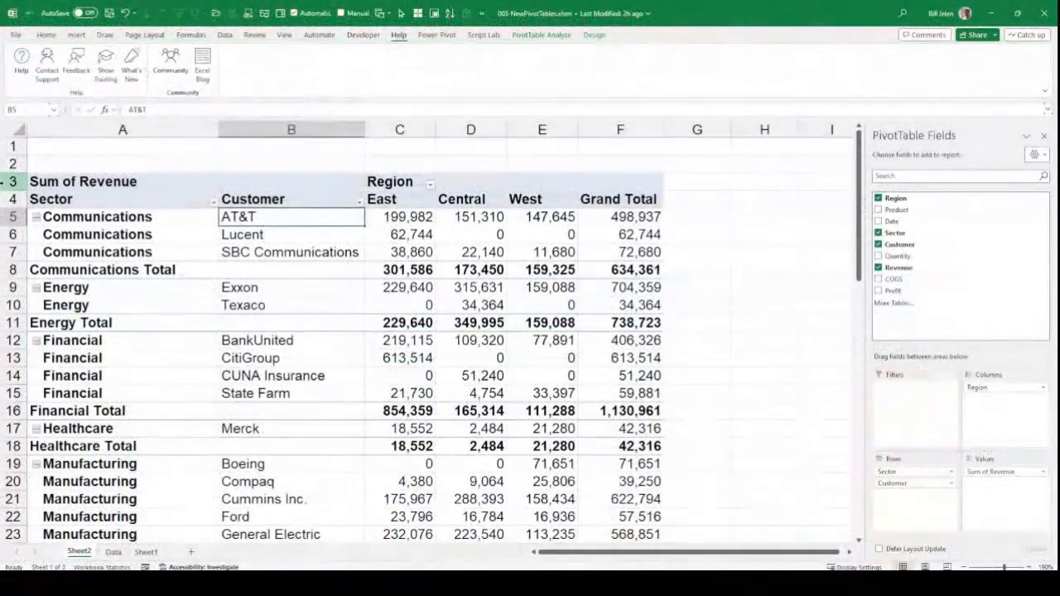
key("alt+Tab")
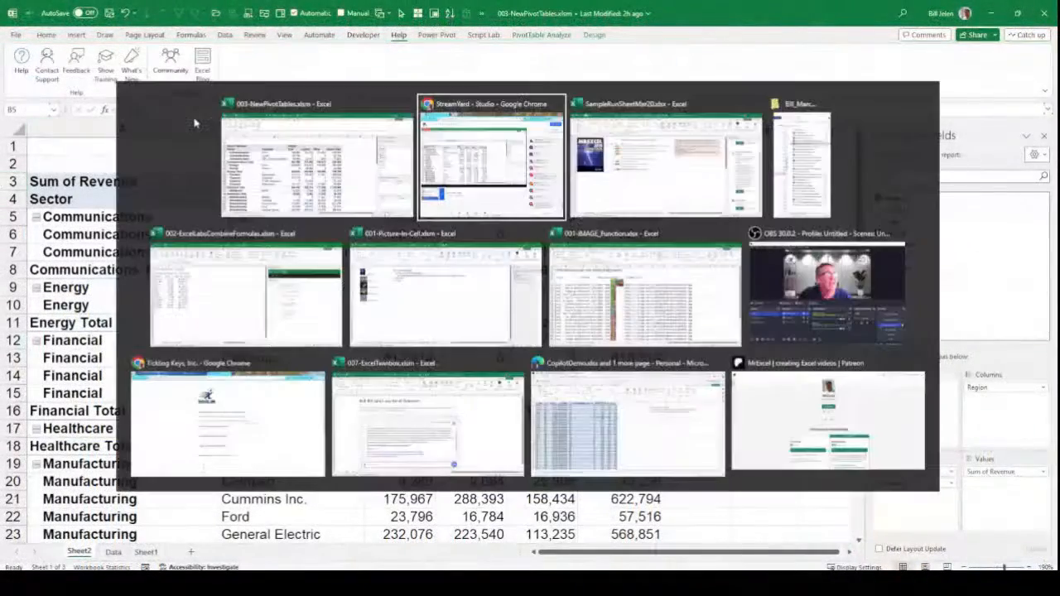
key("alt+Tab")
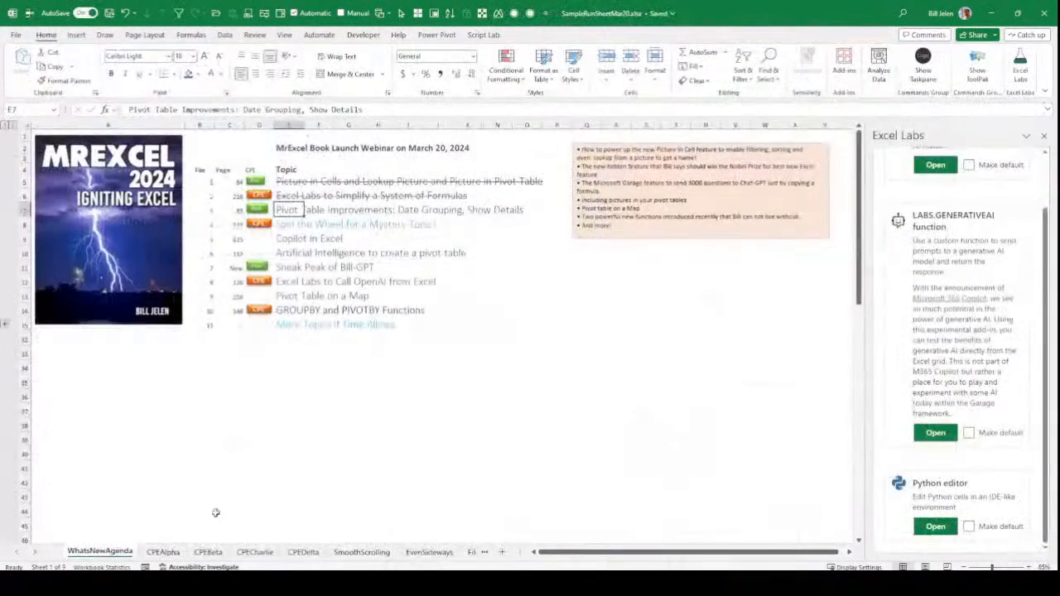
left_click(208, 551)
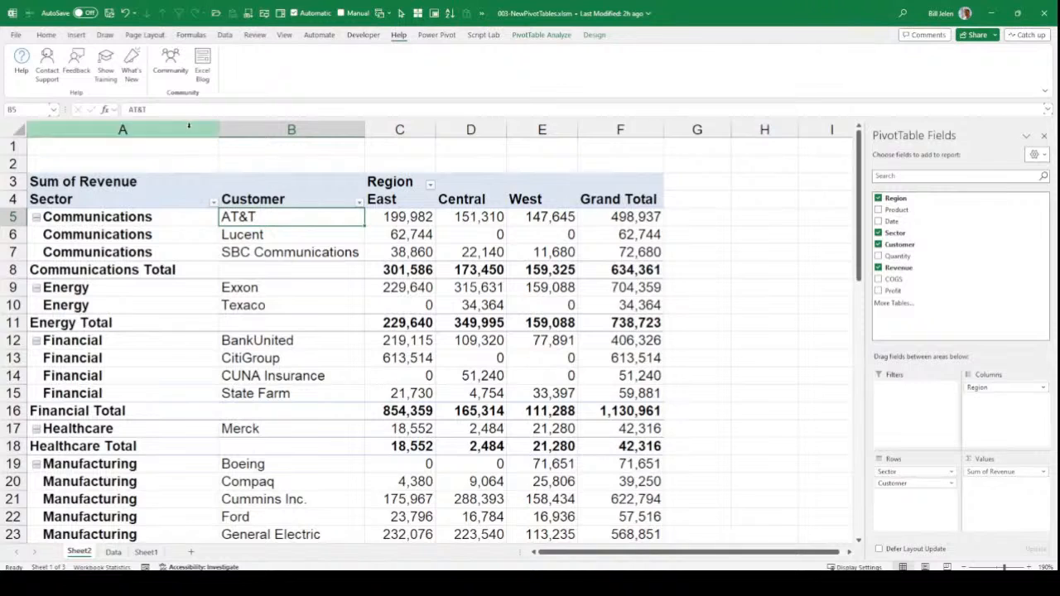
Step: Open the default PivotTable layout settings from the Excel data options to examine the subtotal, grand total and report layout defaults
left_click(16, 35)
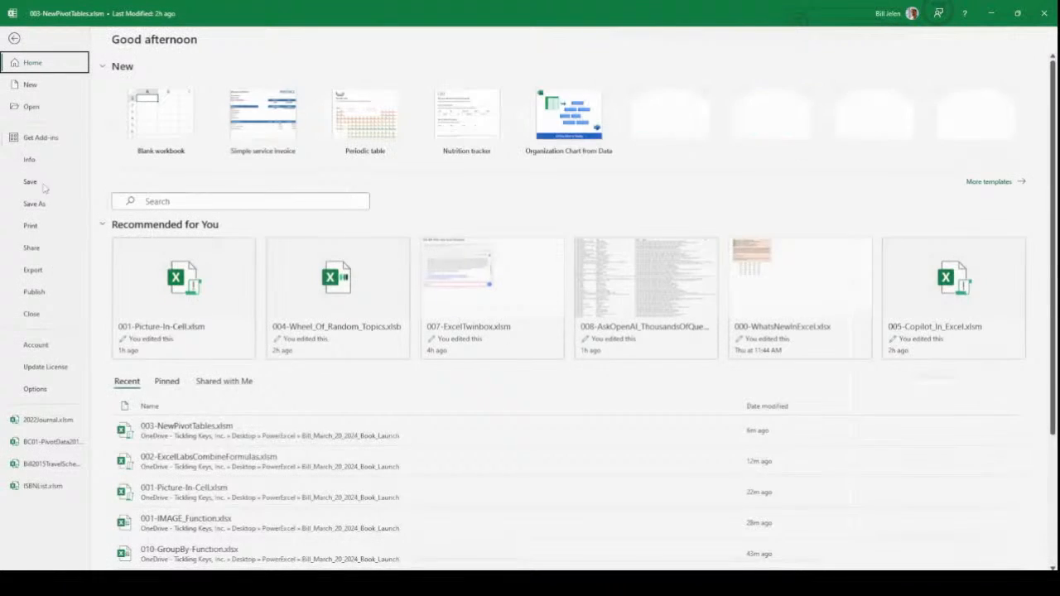
left_click(30, 388)
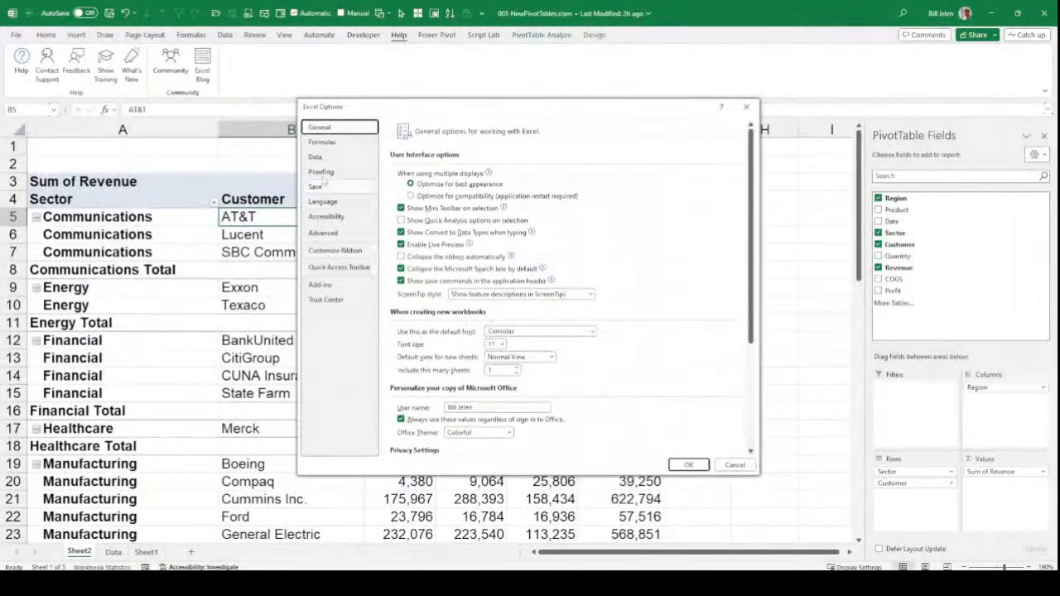
left_click(315, 157)
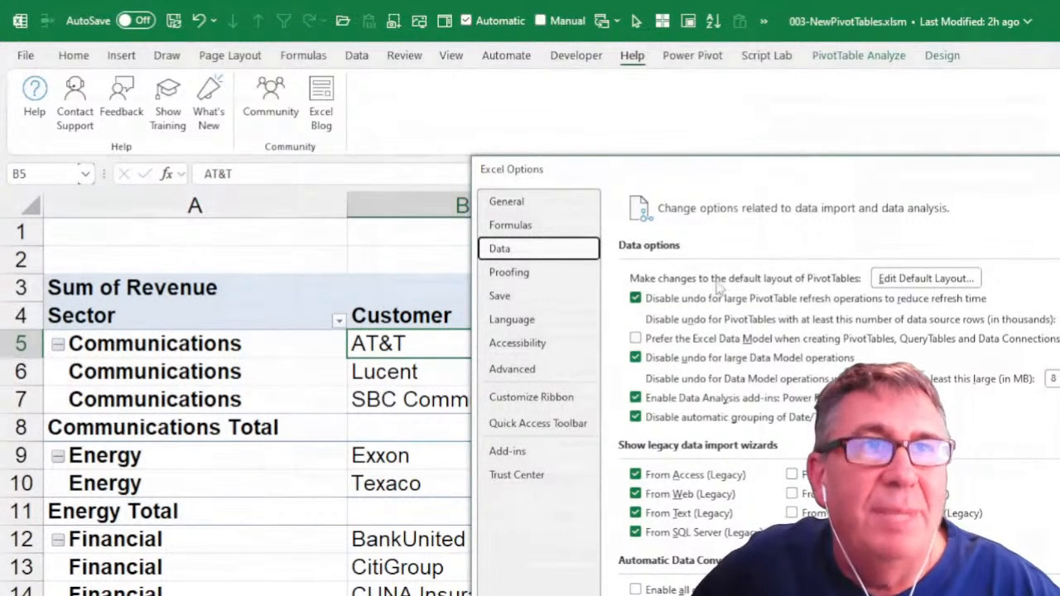
left_click(921, 280)
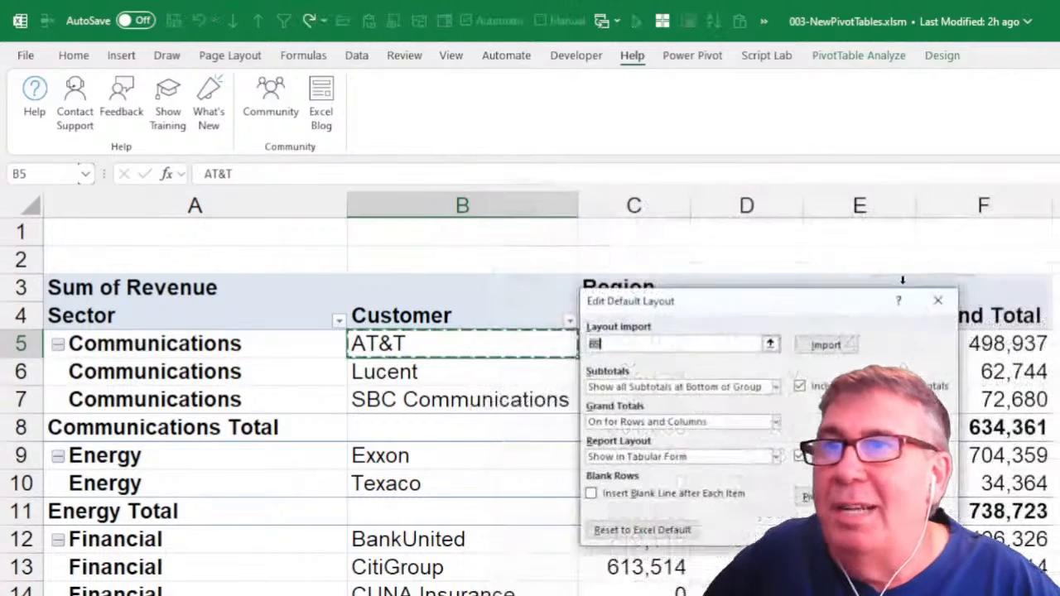
left_click_drag(784, 303, 490, 279)
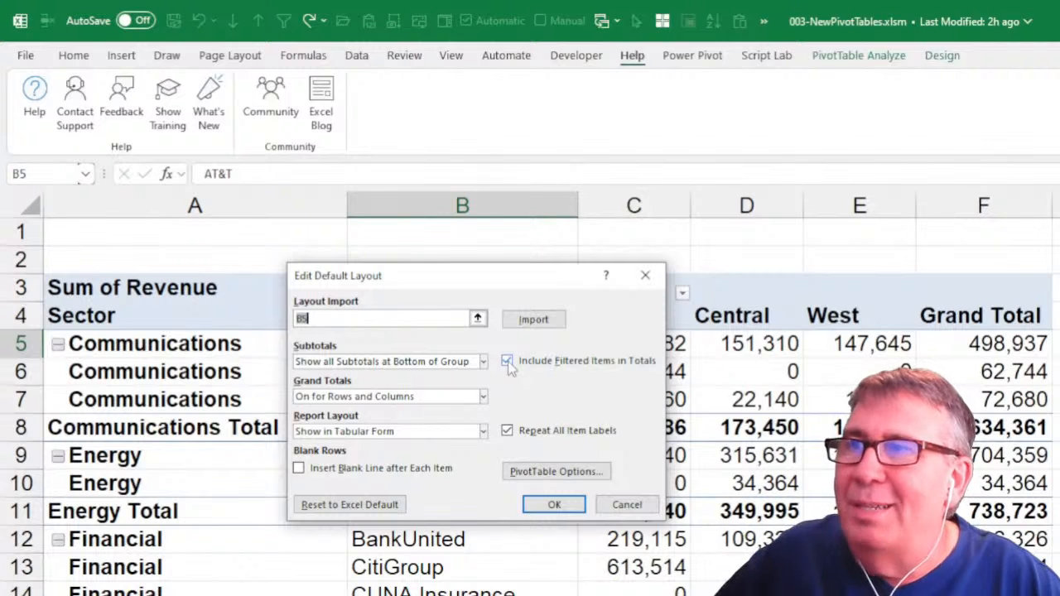
Step: Examine the Layout & Format and Display settings in the default PivotTable Options, and leave the Excel options without saving
left_click(557, 473)
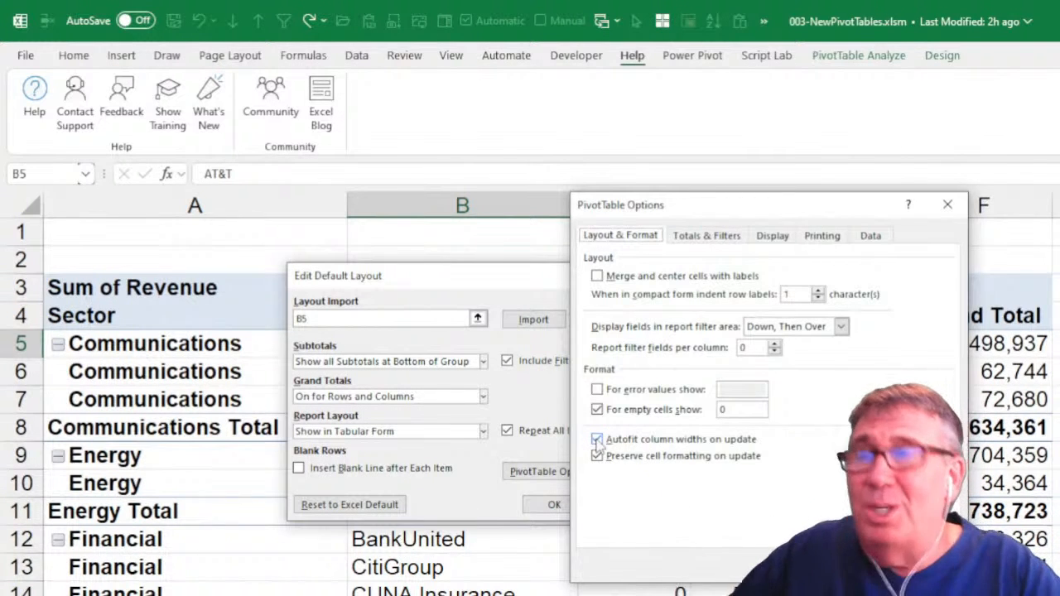
left_click(772, 236)
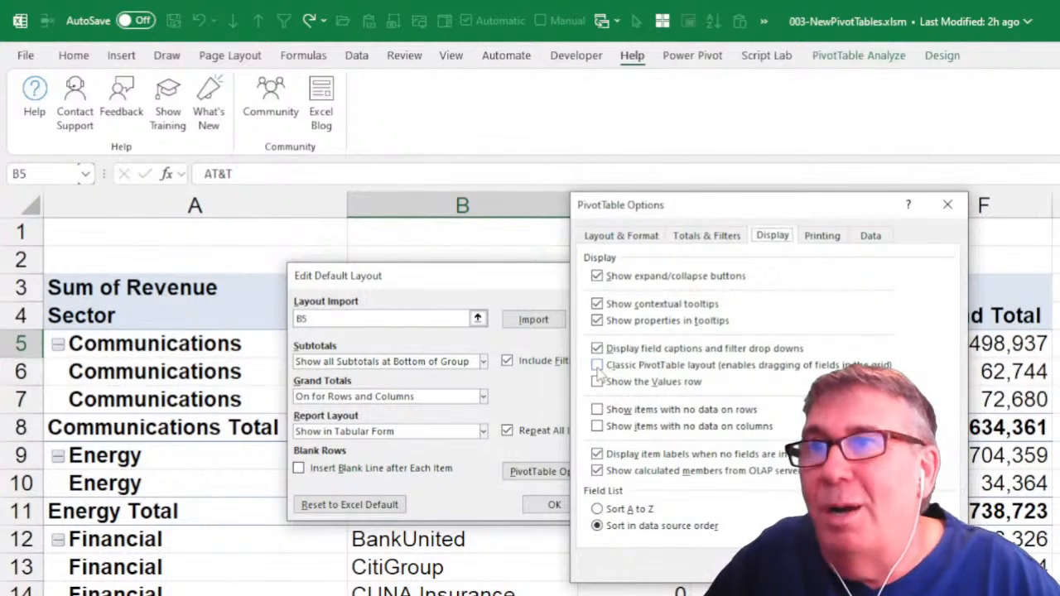
left_click(857, 566)
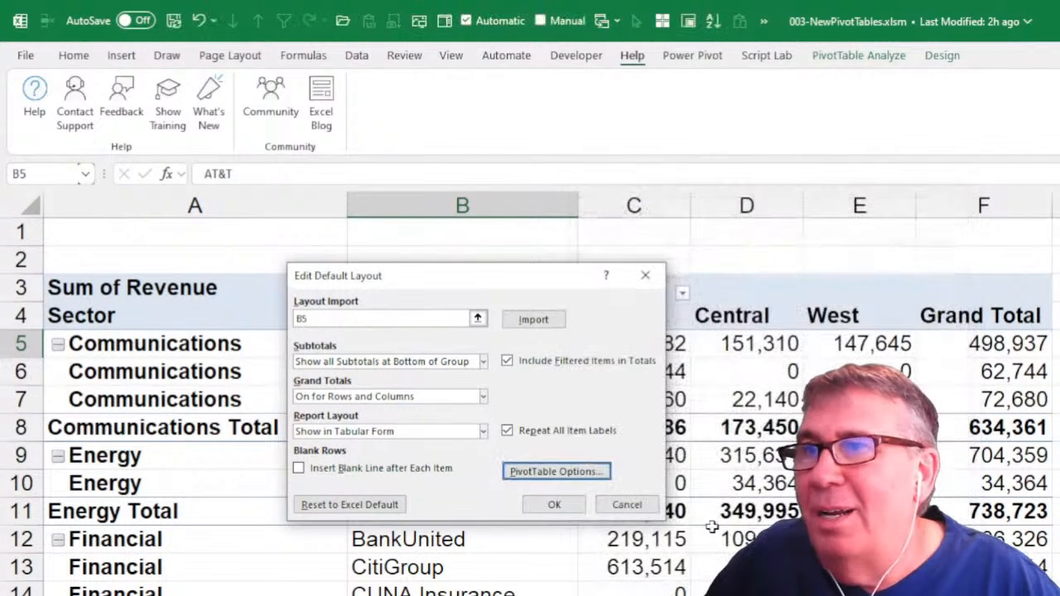
left_click(631, 505)
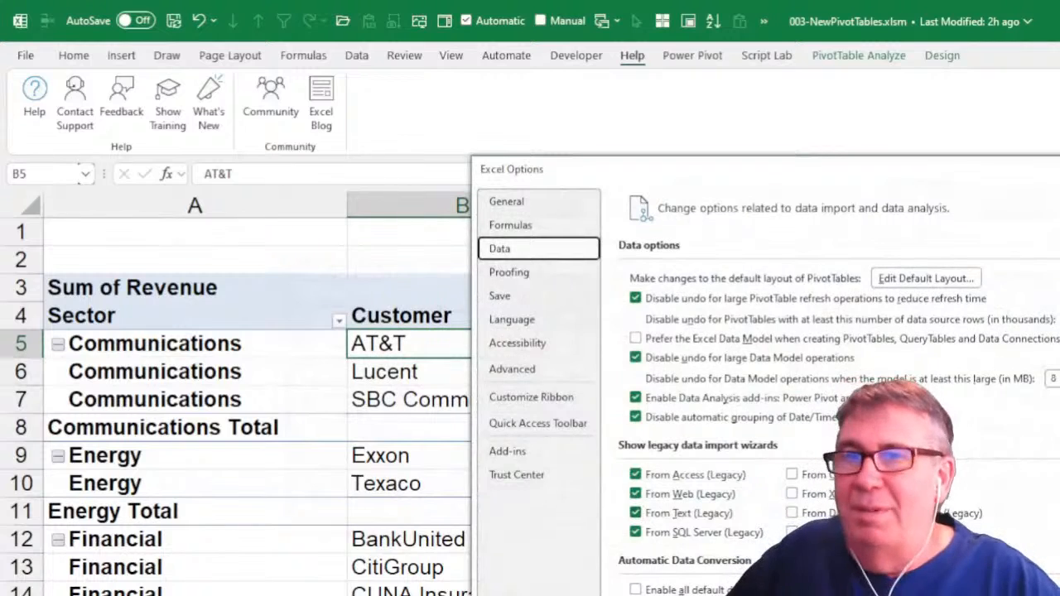
key("Escape")
Step: Undo the pivot table changes back to the report with Date in the rows and Sum of Revenue in the values
left_click(211, 349)
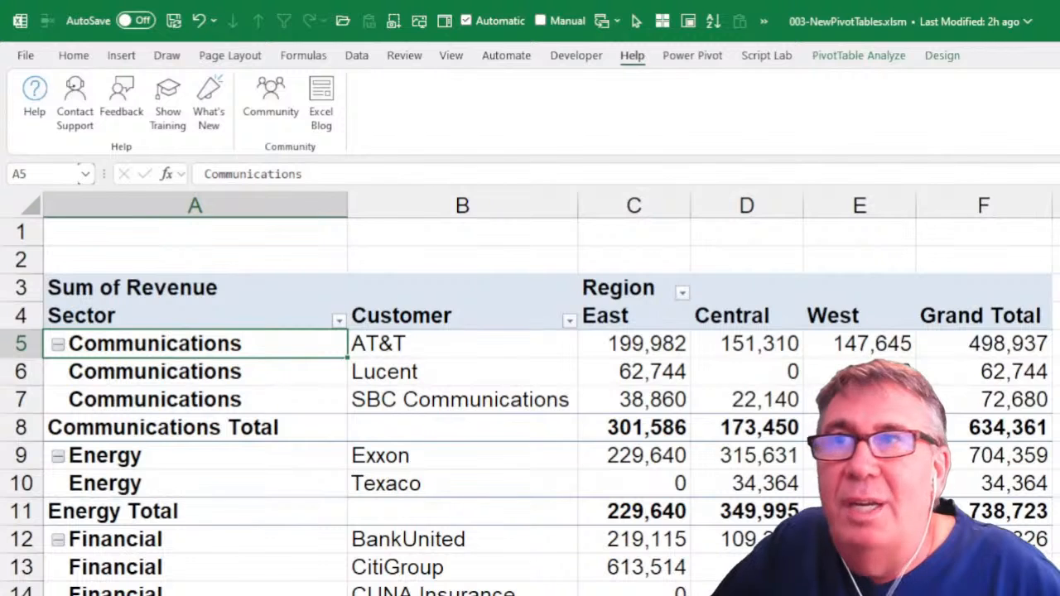
key("ctrl+z")
key("ctrl+z")
key("ctrl+z")
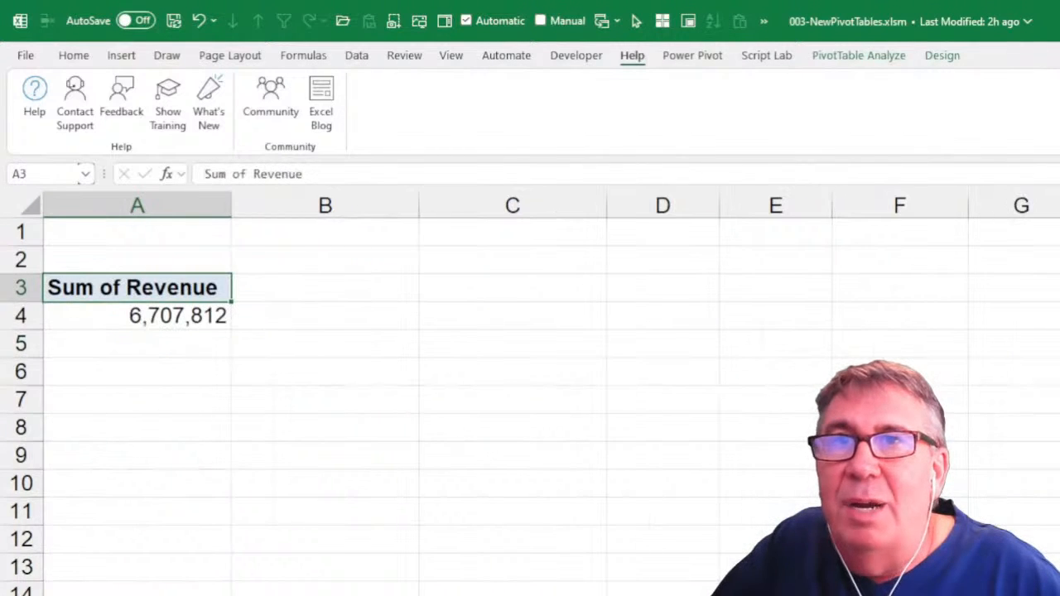
key("ctrl+z")
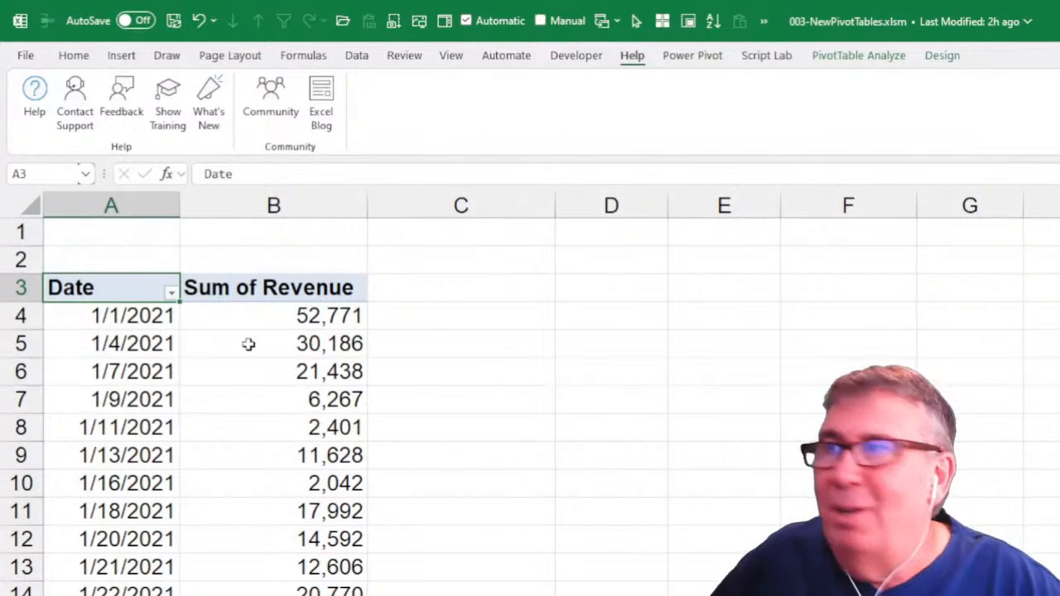
Step: Group the pivot table's Date field by Months and Years
left_click(162, 323)
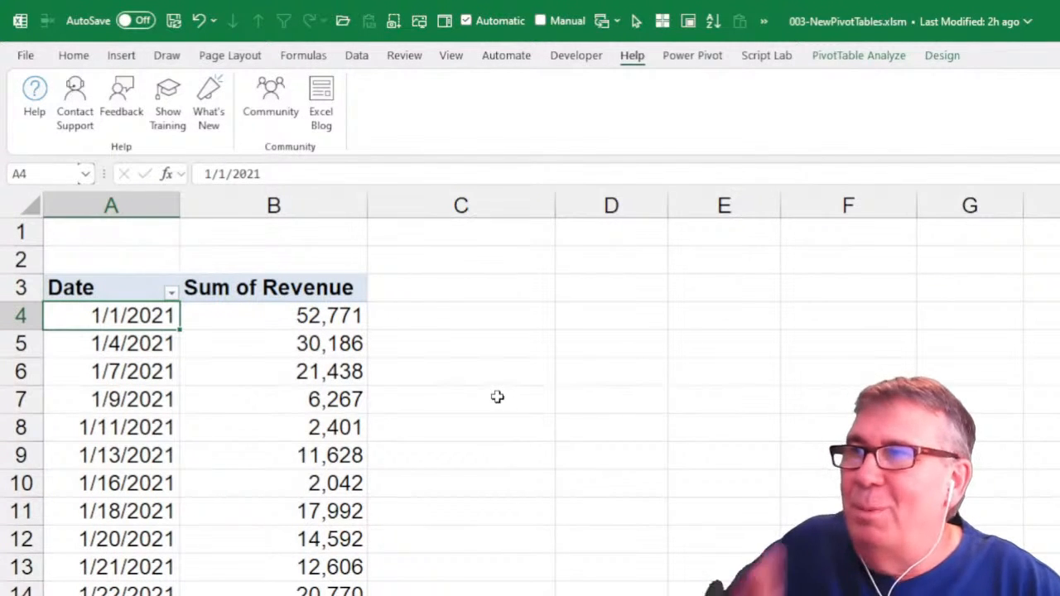
left_click(836, 62)
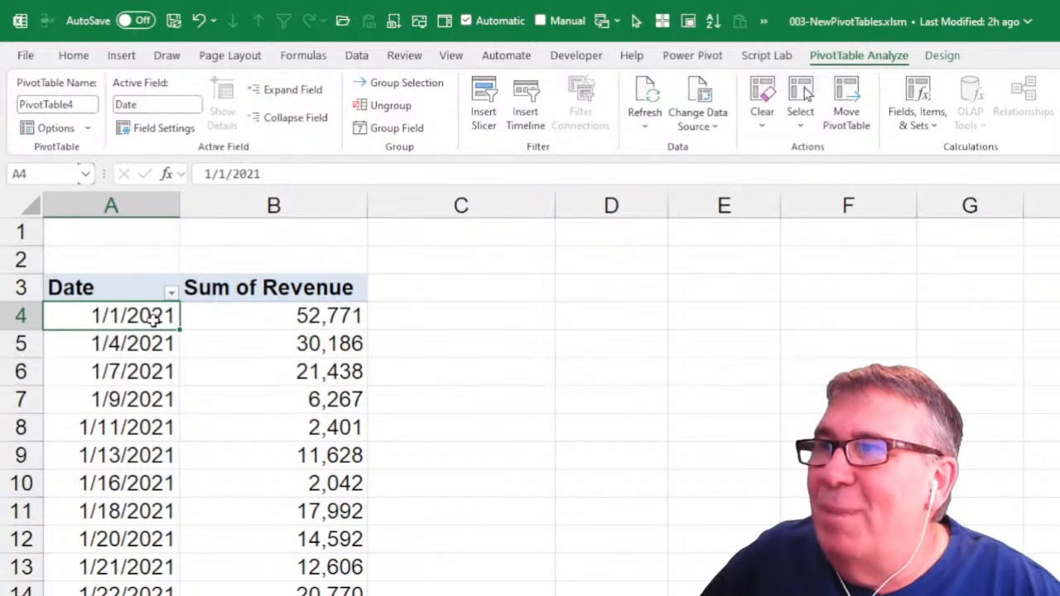
left_click(397, 129)
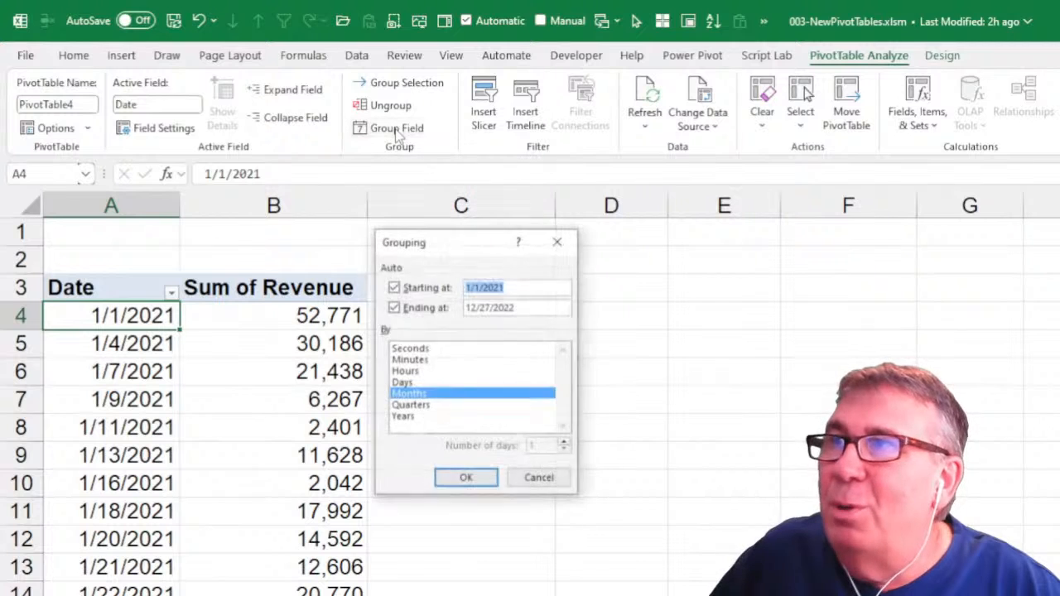
left_click(407, 420)
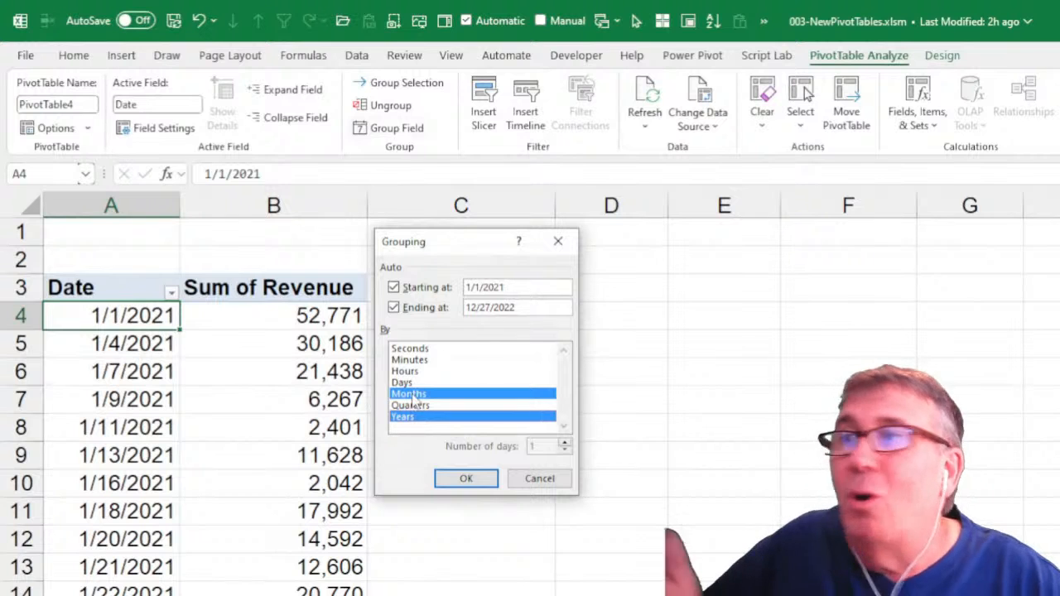
left_click(451, 481)
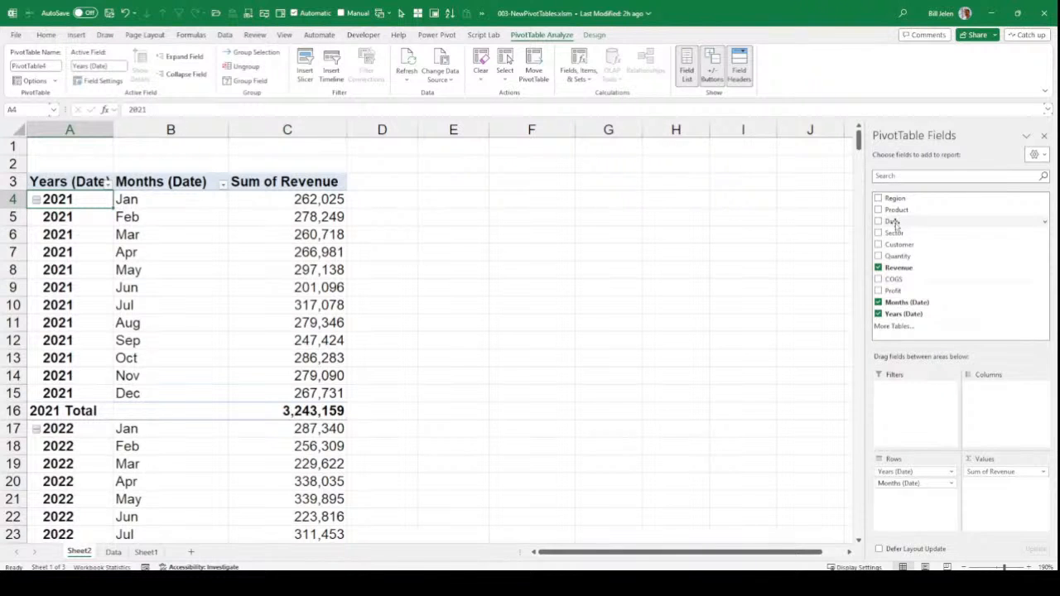
Step: Move Years (Date) to the pivot table columns and remove the Grand Total column
left_click_drag(893, 223, 970, 267)
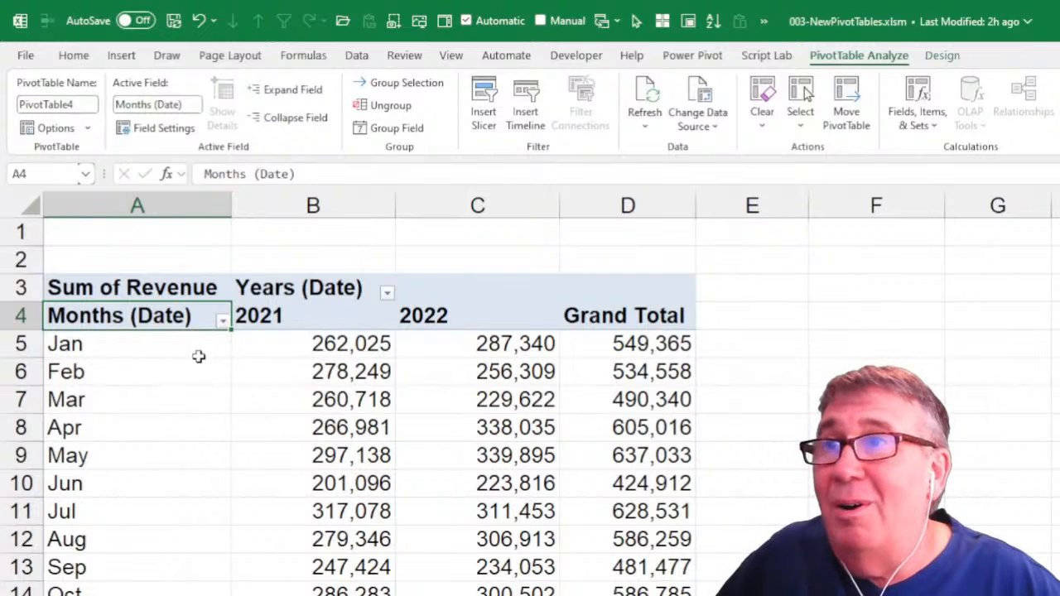
mouse_move(549, 348)
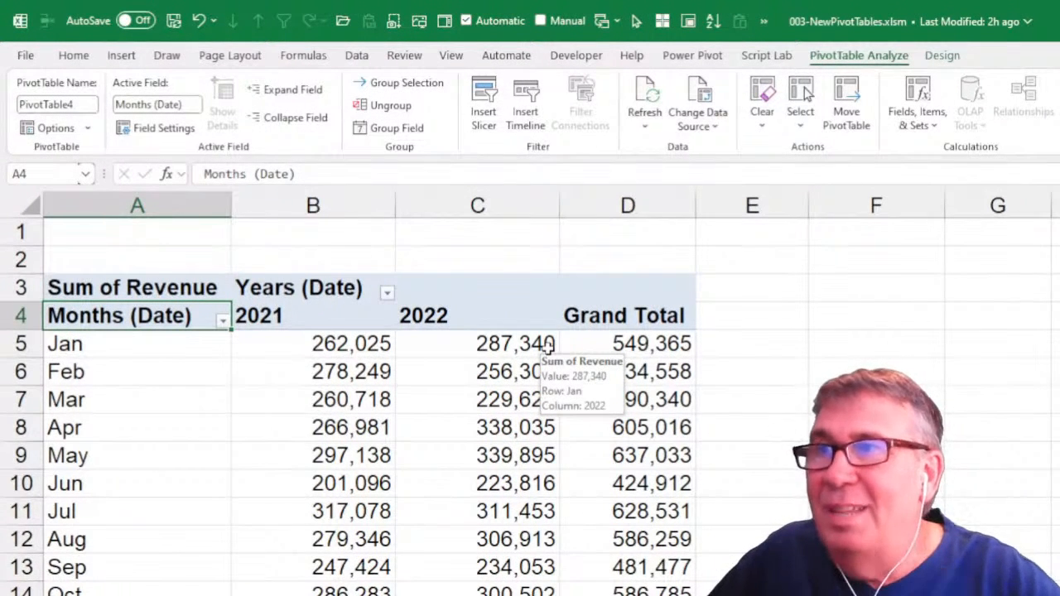
left_click(603, 317)
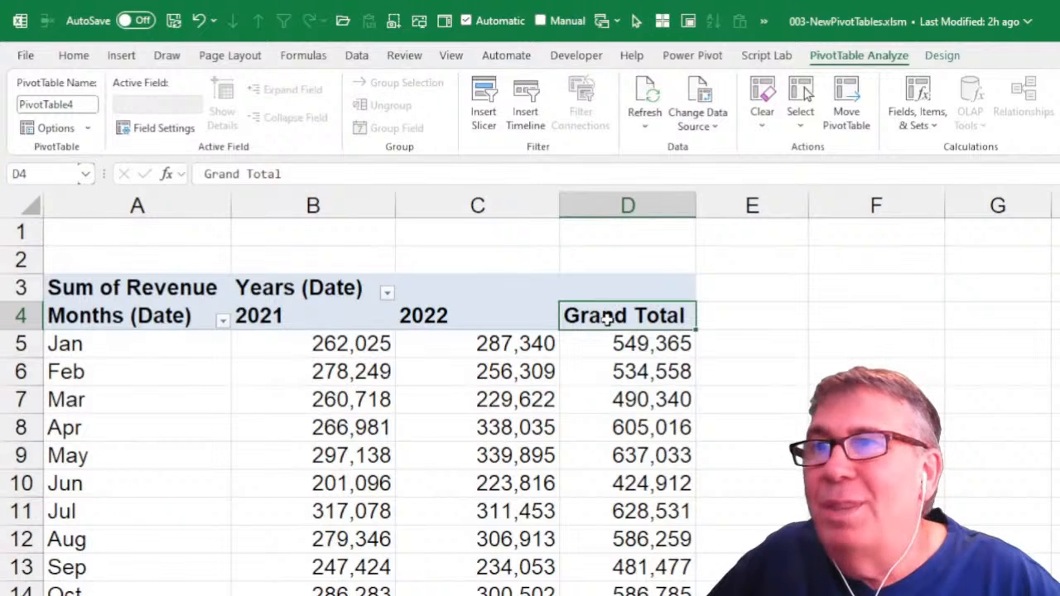
right_click(610, 327)
left_click(671, 464)
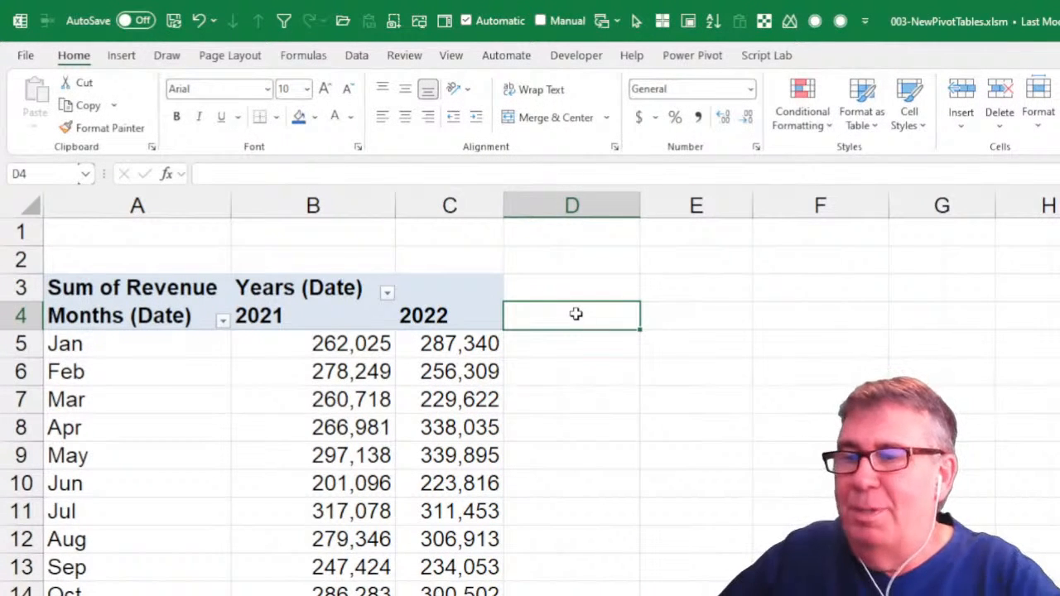
Step: Add the heading % Change in cell D4 beside the pivot table's 2022 column
type("% Change")
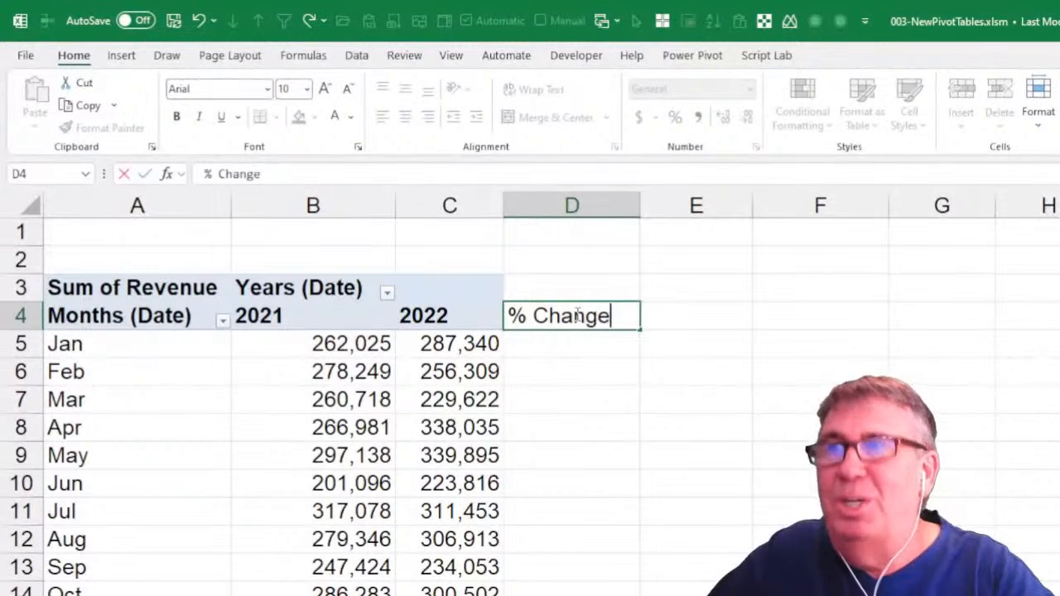
key("Return")
Step: In D5, calculate January's change with GETPIVOTDATA references, dividing 2022 revenue by 2021 revenue and subtracting 1
type("=")
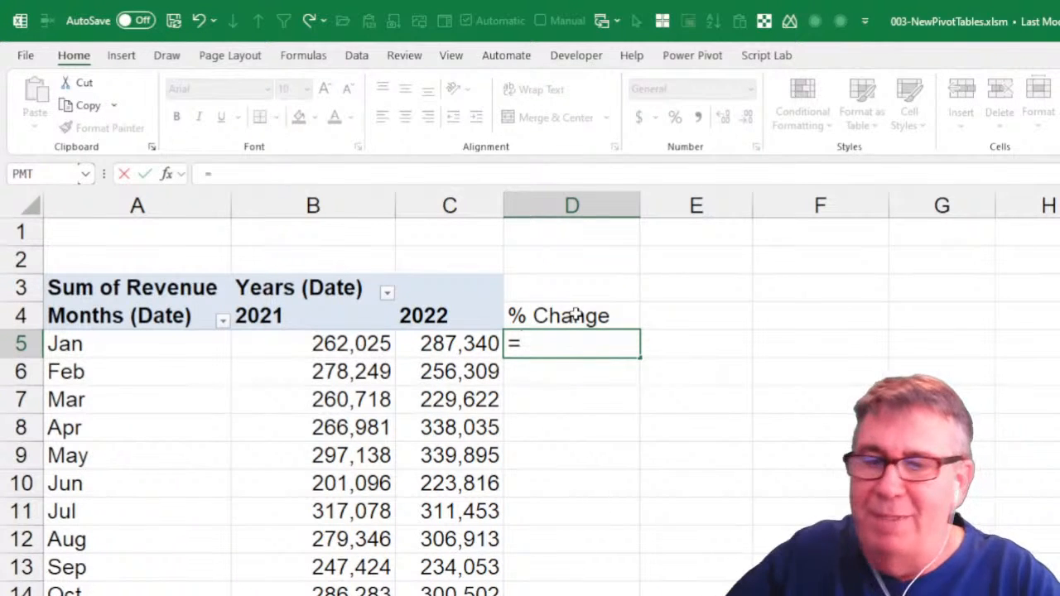
key("Left")
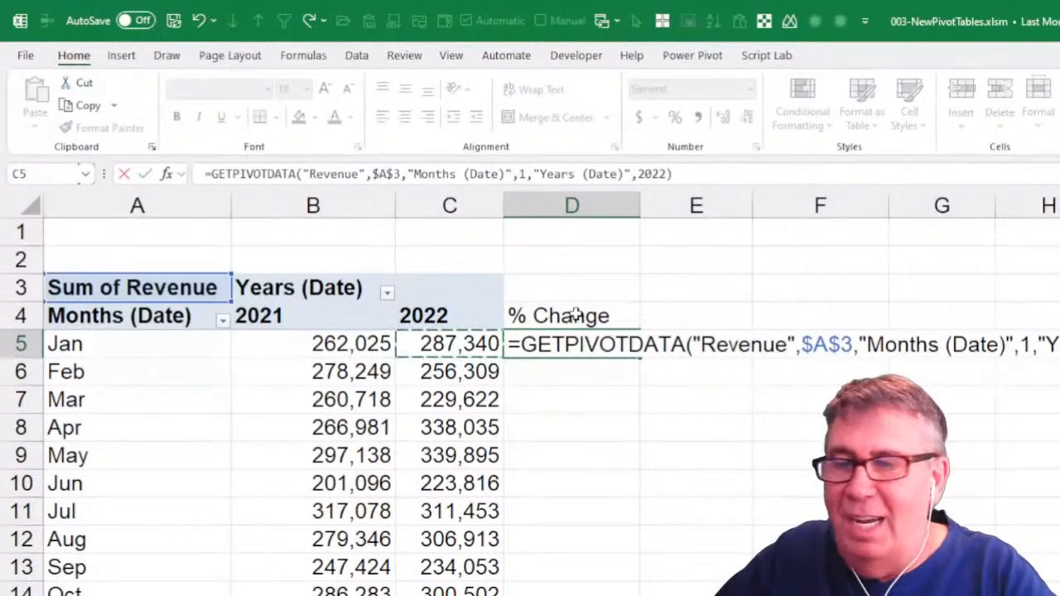
type("/5")
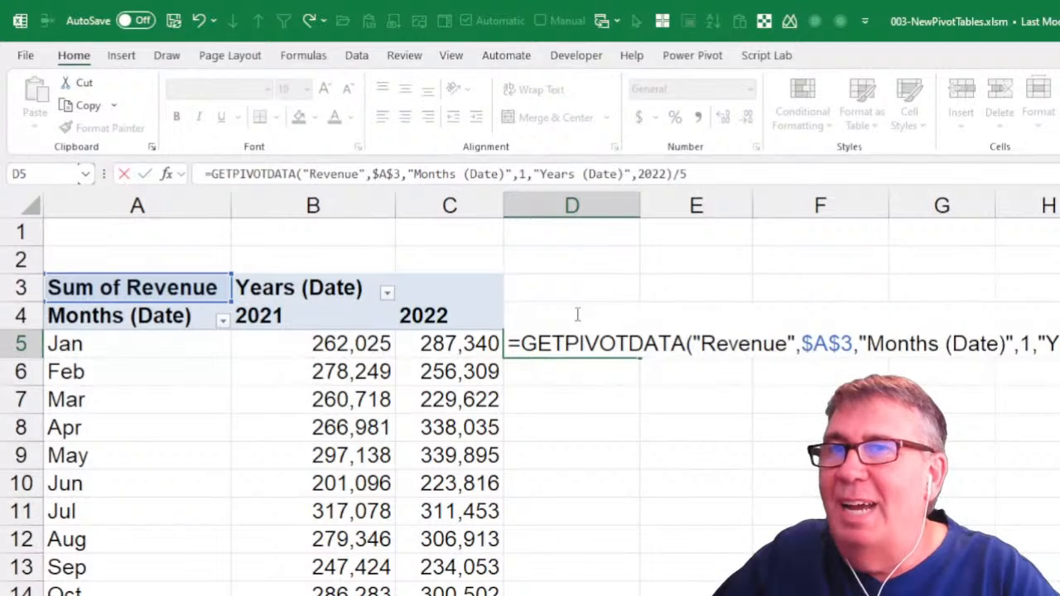
key("Left")
key("Left")
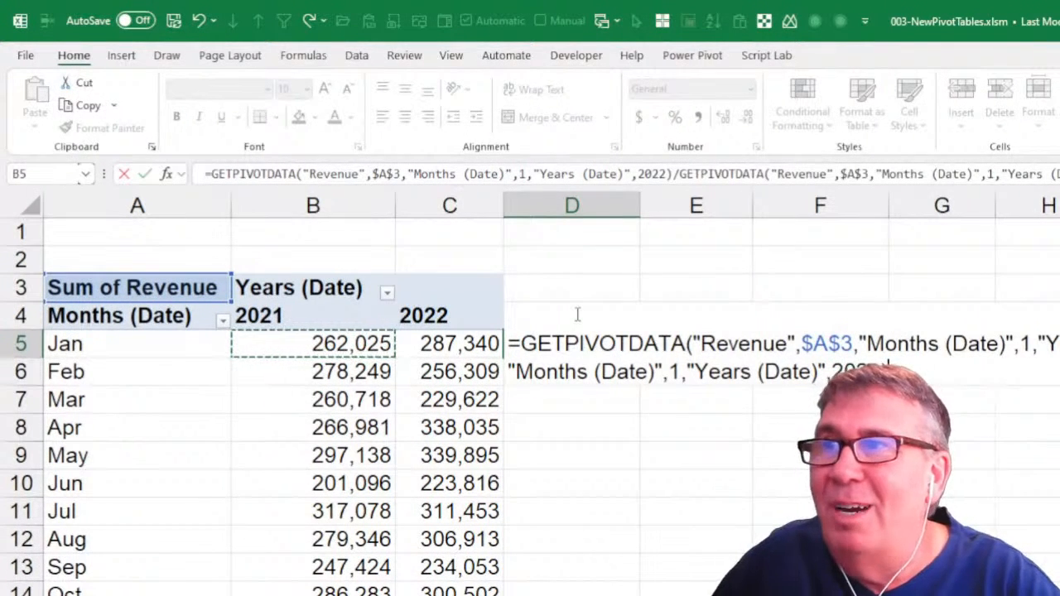
key("Return")
key("Up")
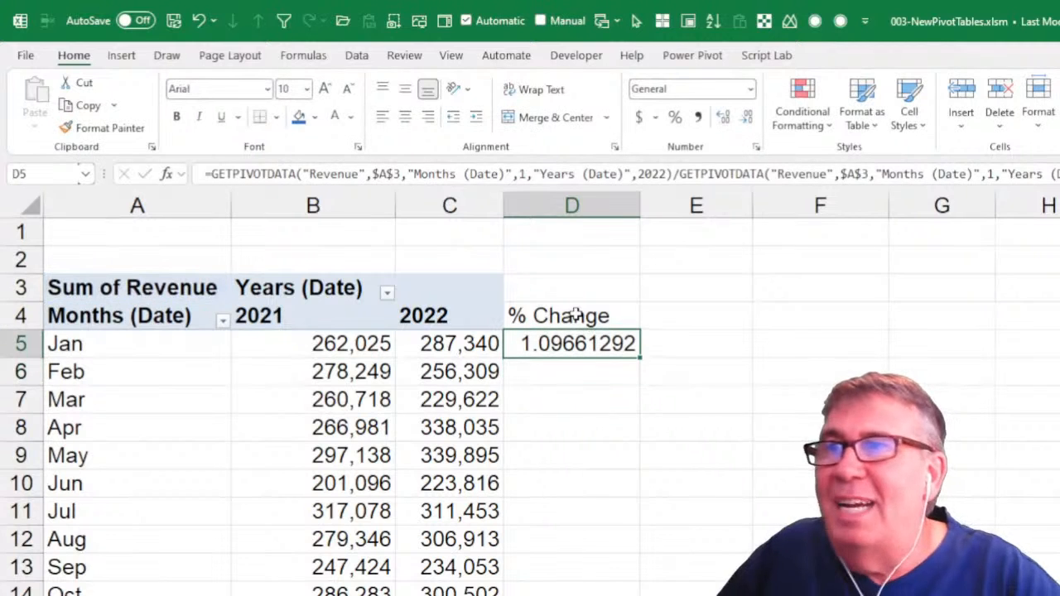
key("F2")
type("-1")
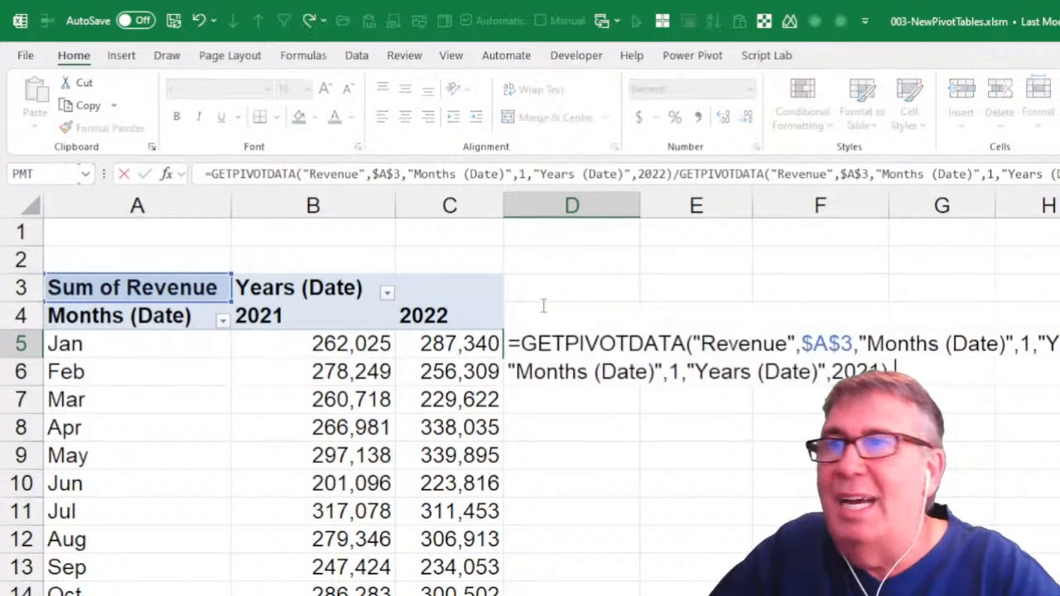
key("Return")
key("Up")
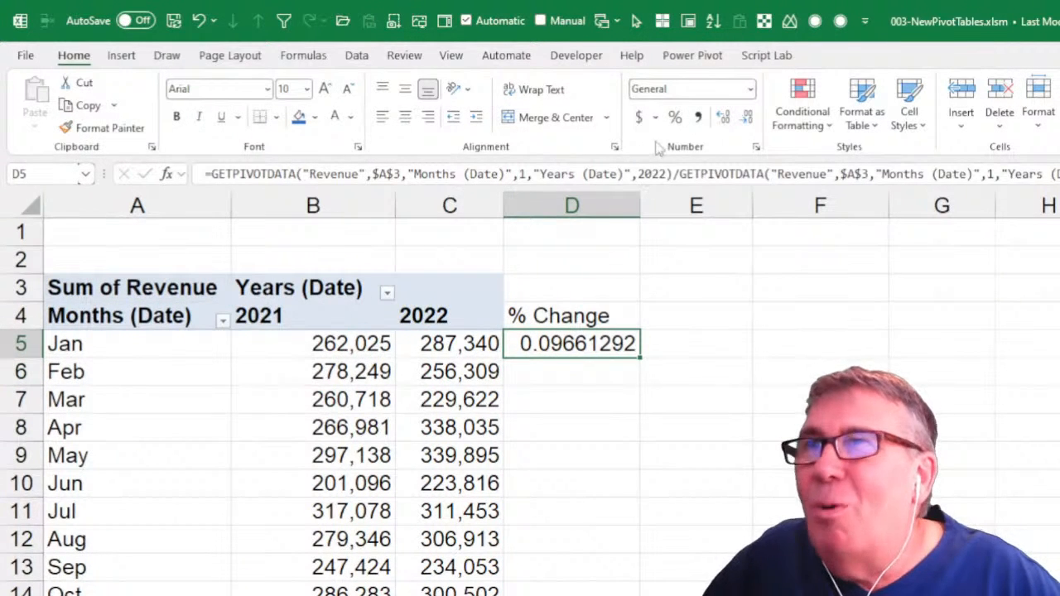
Step: Format D5 as a percentage with three decimals and fill the formula down alongside the pivot table's months
left_click(675, 119)
left_click(723, 117)
left_click(723, 117)
left_click(723, 116)
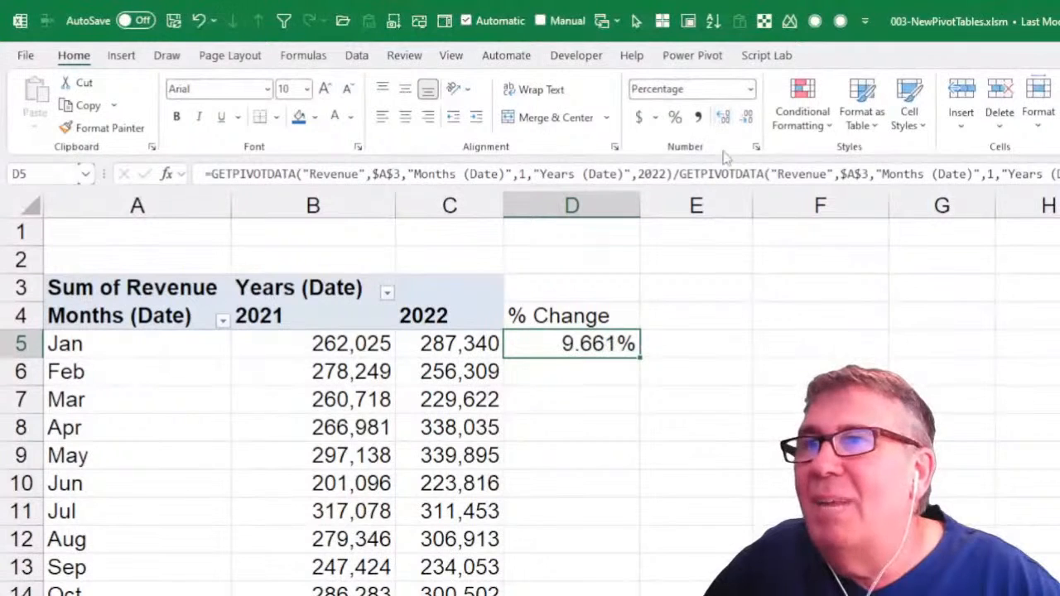
left_click_drag(647, 366, 643, 355)
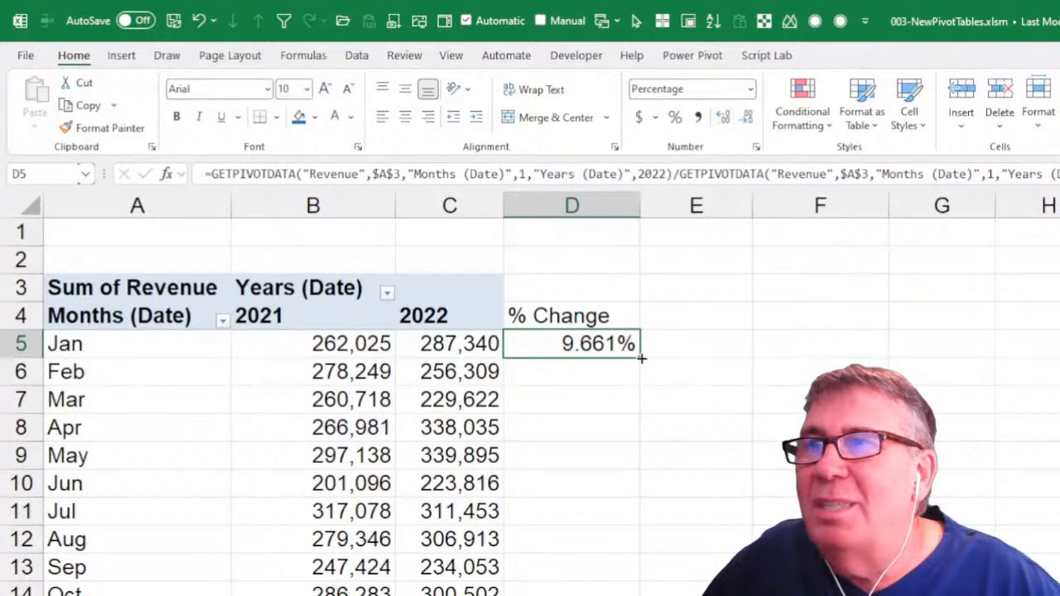
double_click(642, 357)
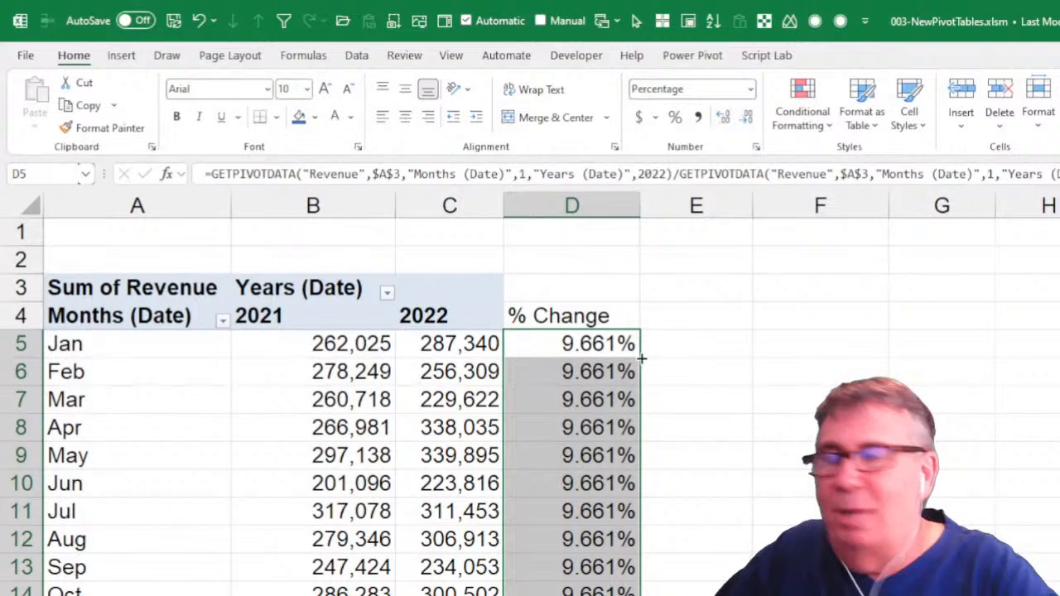
Step: Replace the formulas in the selected % Change cells with the relative formula =C5/B5-1
type("=")
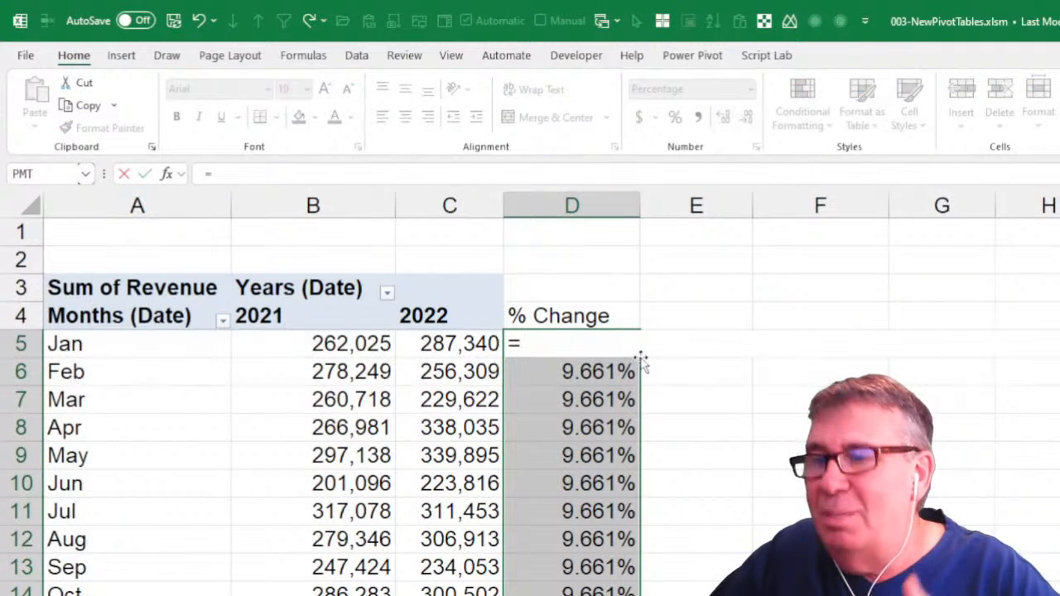
key("Left")
type("/")
key("Left")
key("Left")
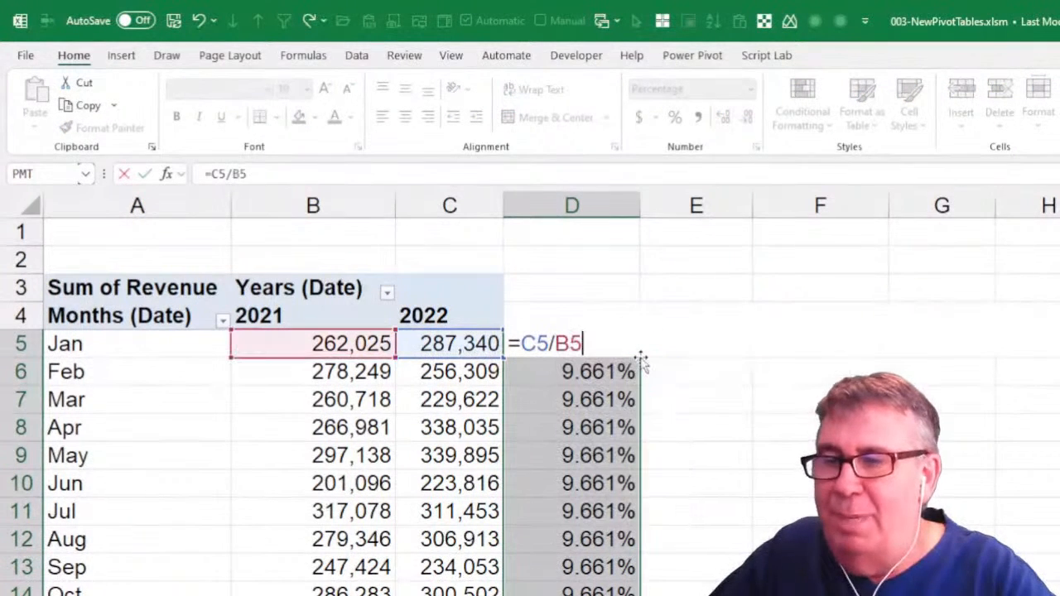
type("-1")
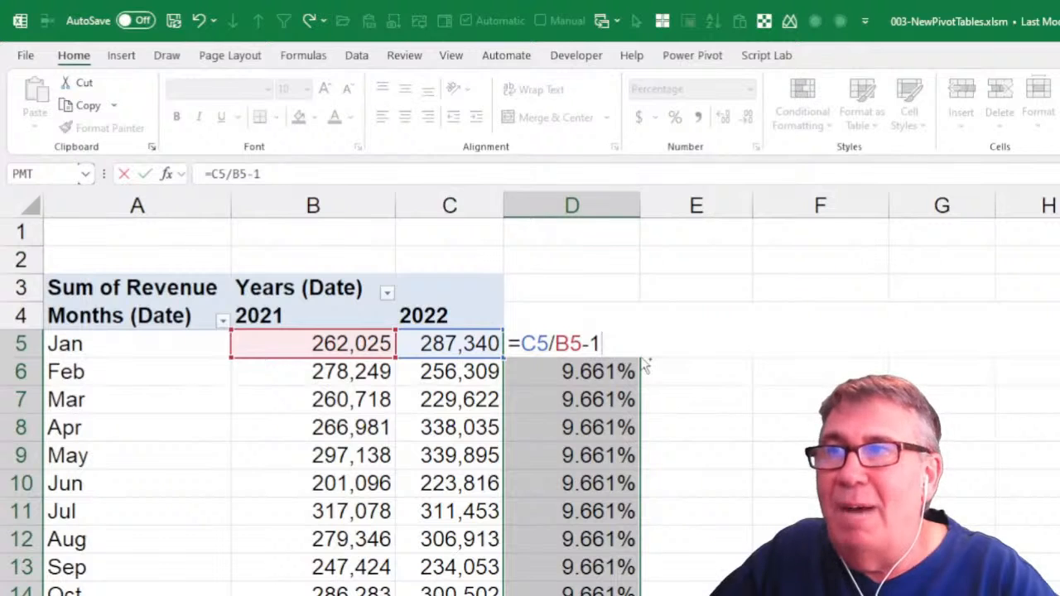
key("ctrl+Return")
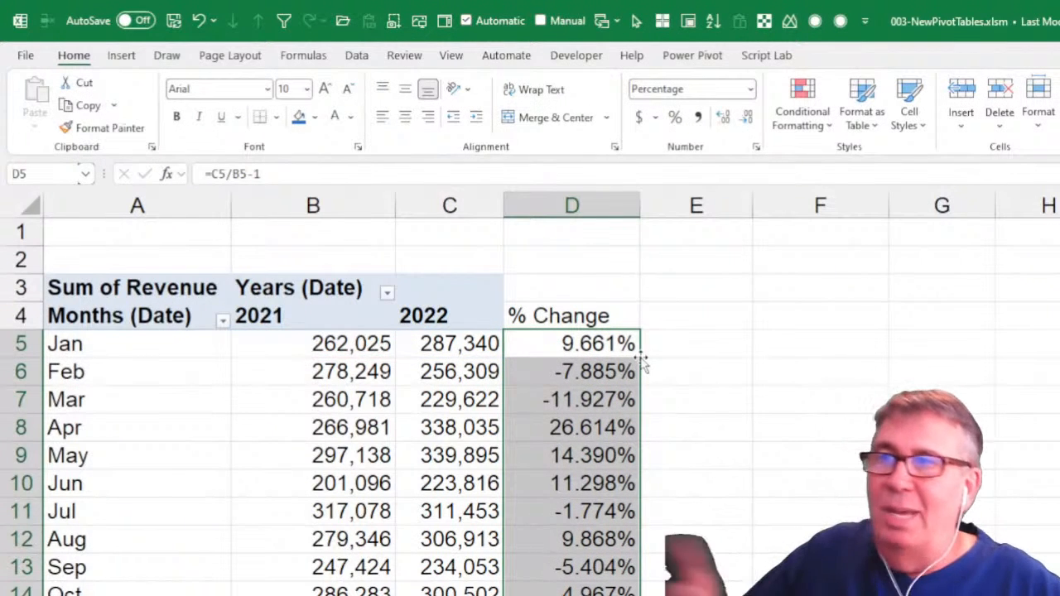
Step: Close the 003-NewPivotTables.xlsm workbook and return to the SampleRunSheetMar20.xlsx run sheet
key("alt+f")
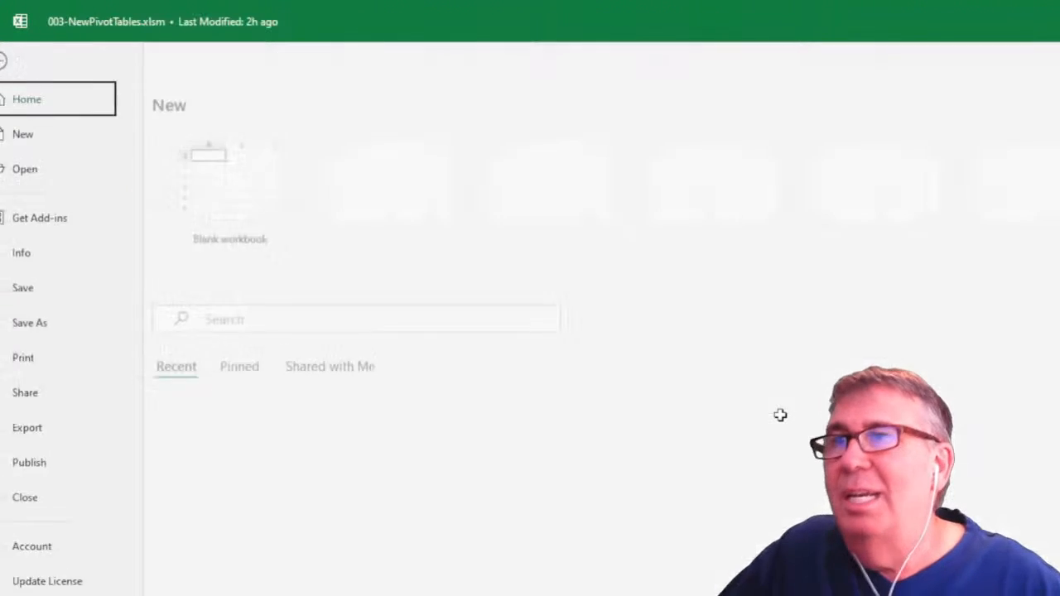
key("c")
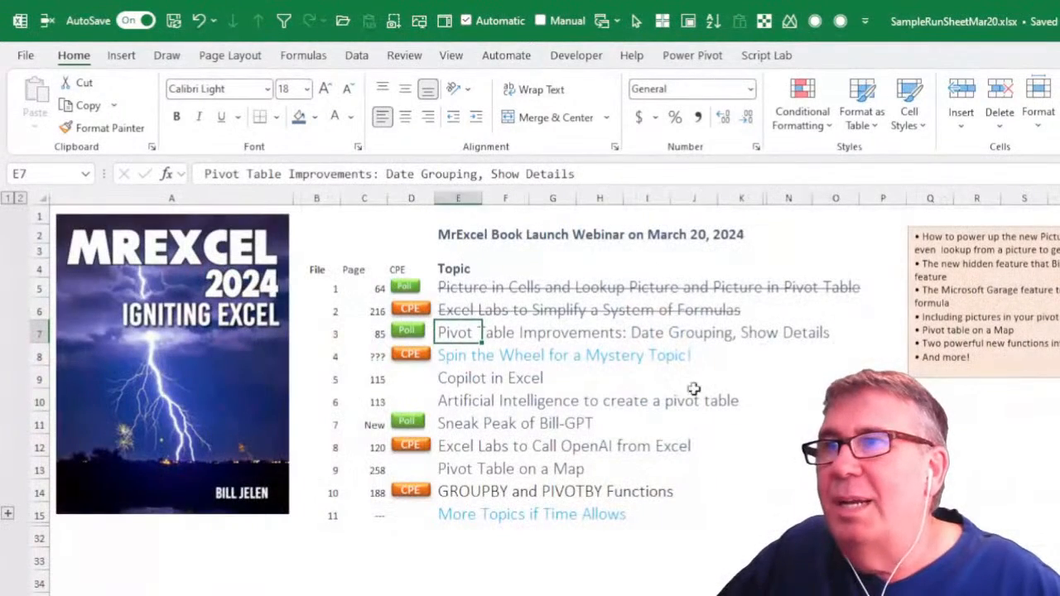
Step: Strike through the Pivot Table Improvements topic in E7 and enable the macro content of 004-Wheel_Of_Random_Topics.xlsb
key("ctrl+5")
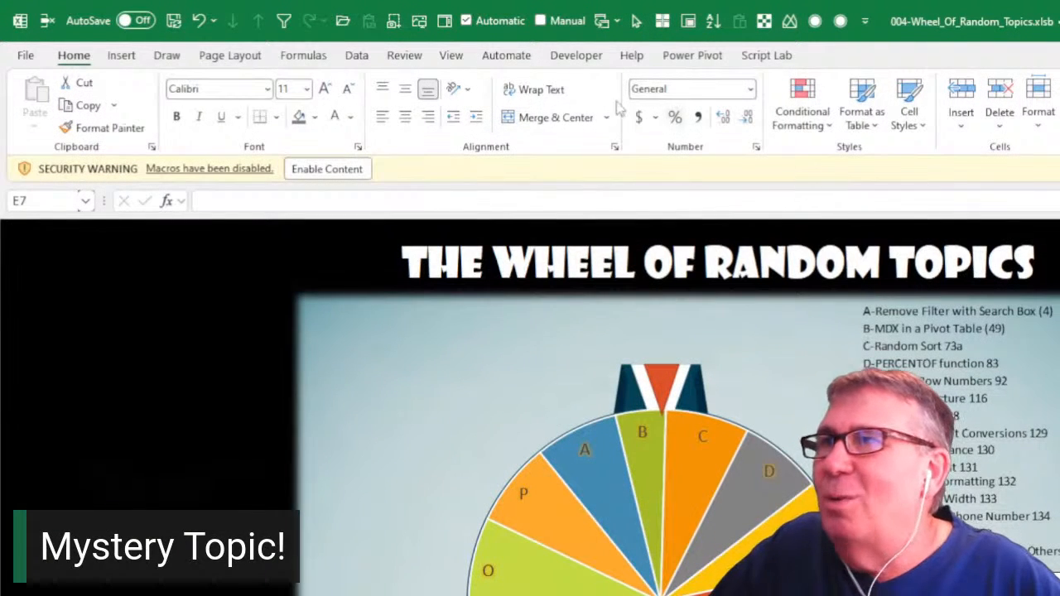
left_click(311, 170)
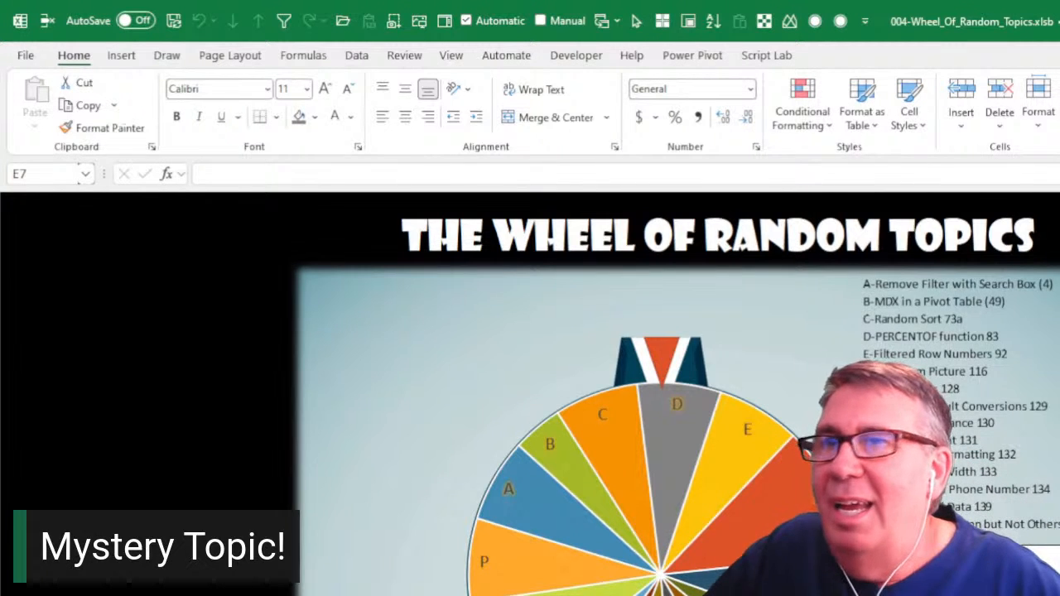
Step: Switch to the 083-PercentOf-Function.xlsx workbook and go to the sheet with the GROUPBY example
key("alt+Tab")
key("alt+shift+Tab")
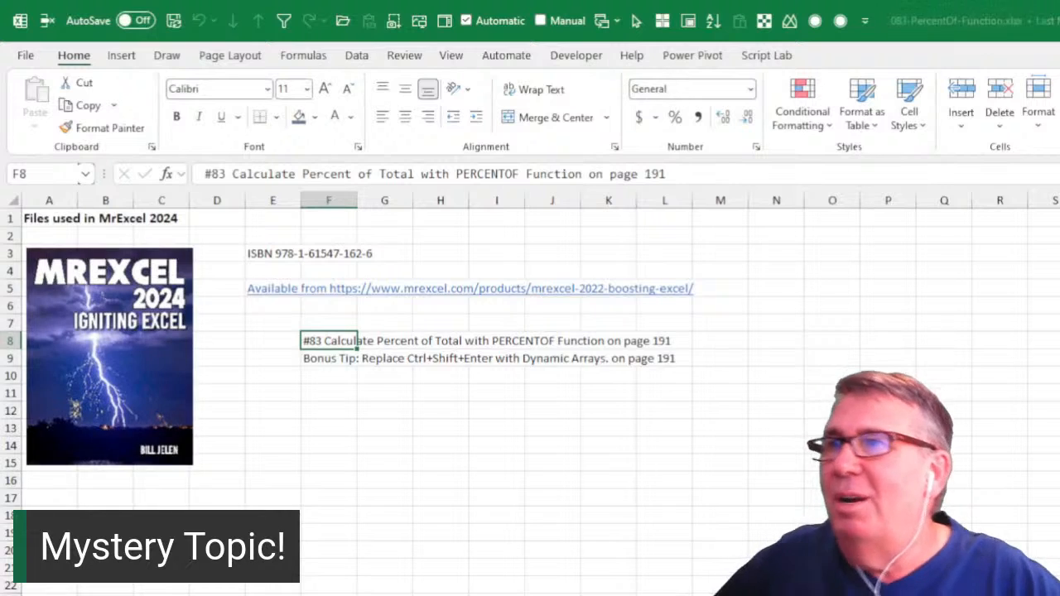
key("ctrl+Page_Down")
key("ctrl+Page_Down")
key("ctrl+Page_Down")
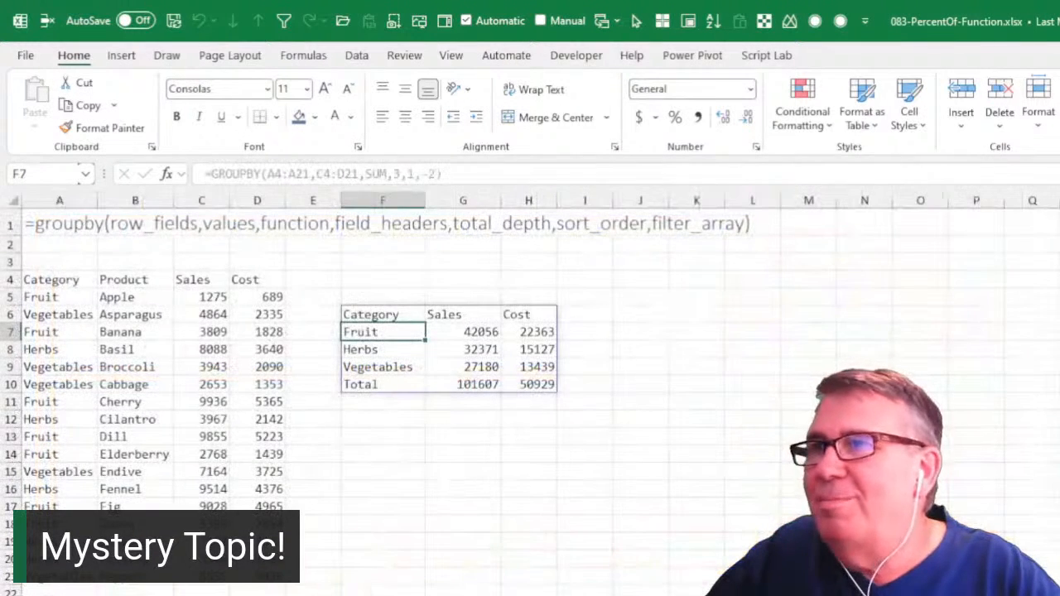
Step: Delete the GROUPBY result table in F6:H10
key("Up")
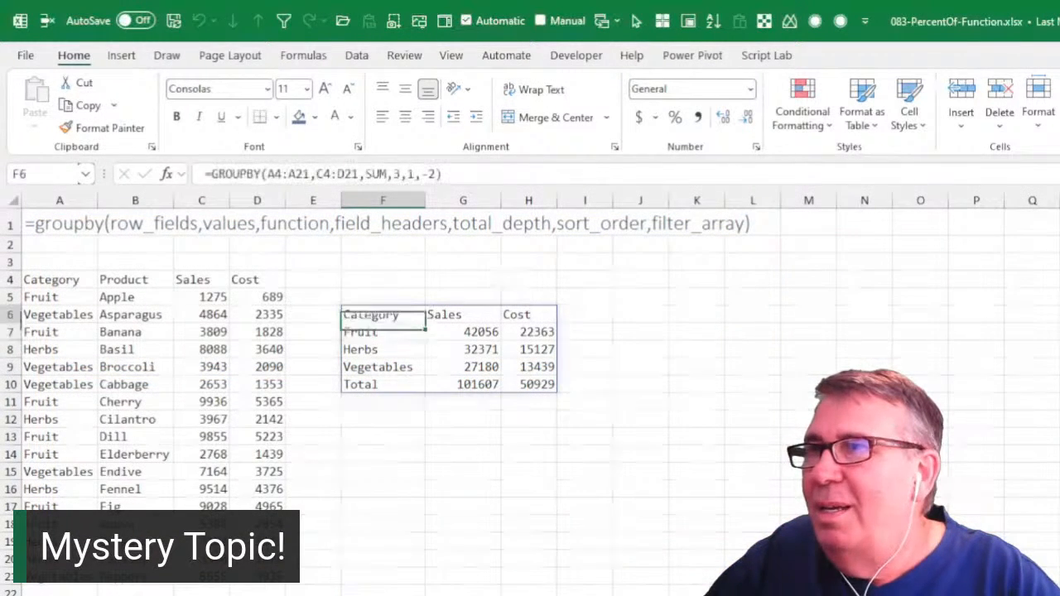
key("ctrl+a")
key("Delete")
Step: Clear the Cost column, including its heading, from D4 down
key("Up")
key("Left")
key("Left")
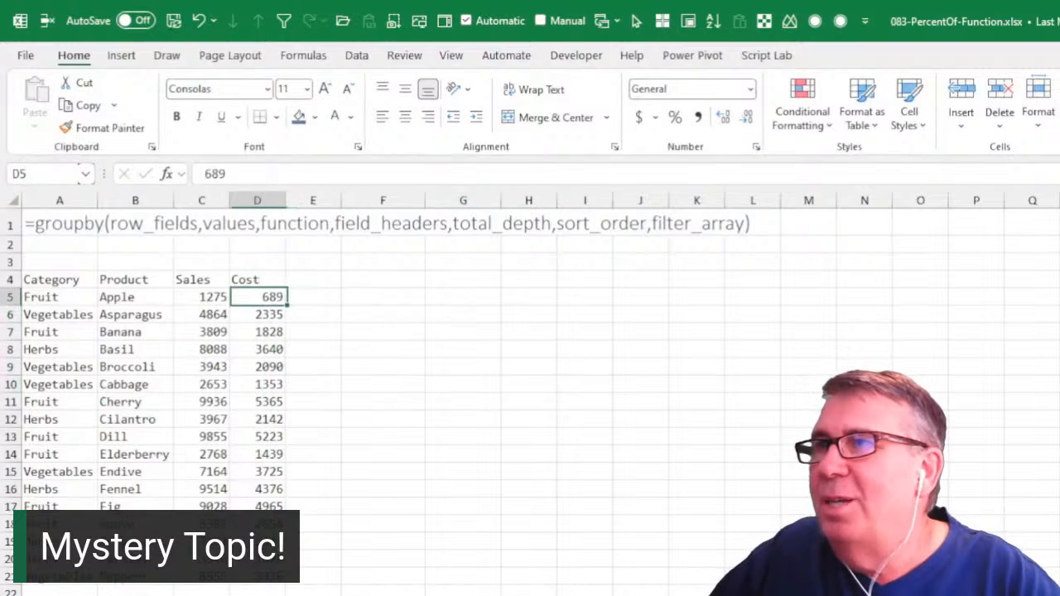
key("Up")
key("ctrl+shift+Down")
key("Delete")
Step: Delete the entire rows 9 through 15, from Broccoli to Endive, to shorten the product list
key("Left")
key("Left")
key("Left")
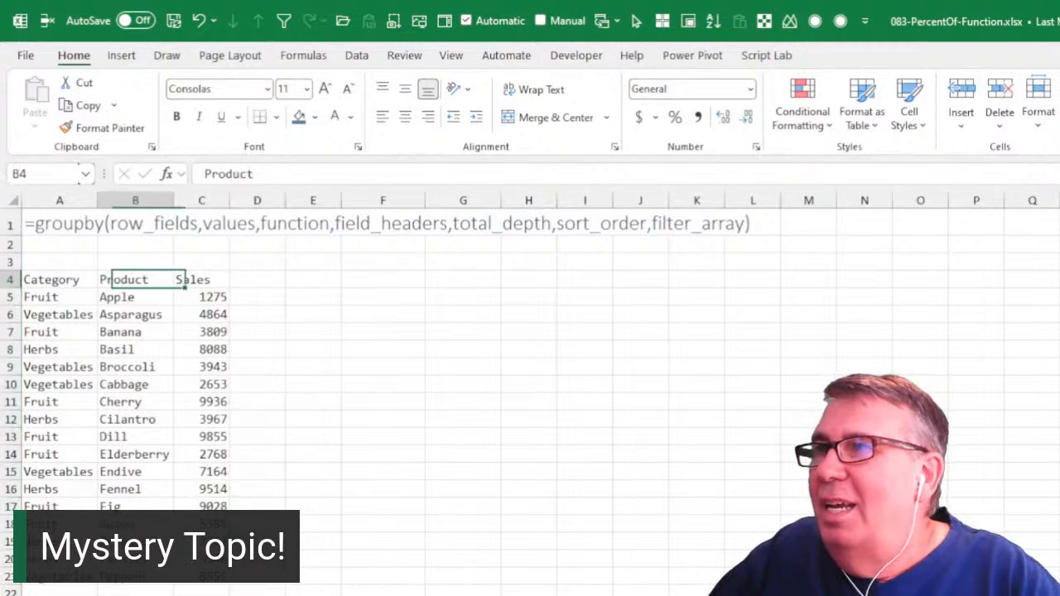
key("Right")
key("Right")
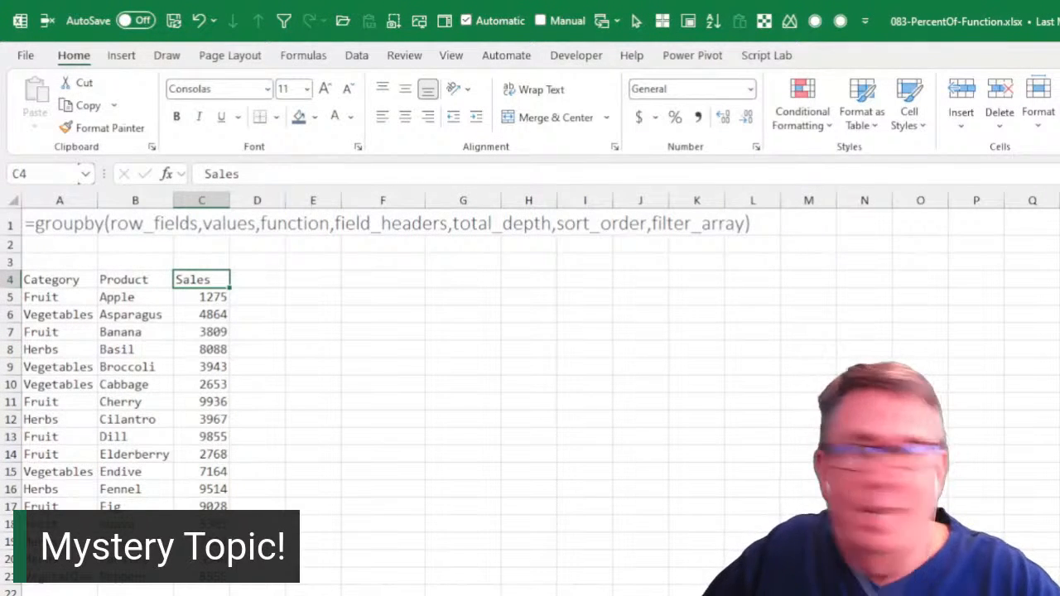
key("Down")
key("Down")
key("Down")
key("Down")
key("Down")
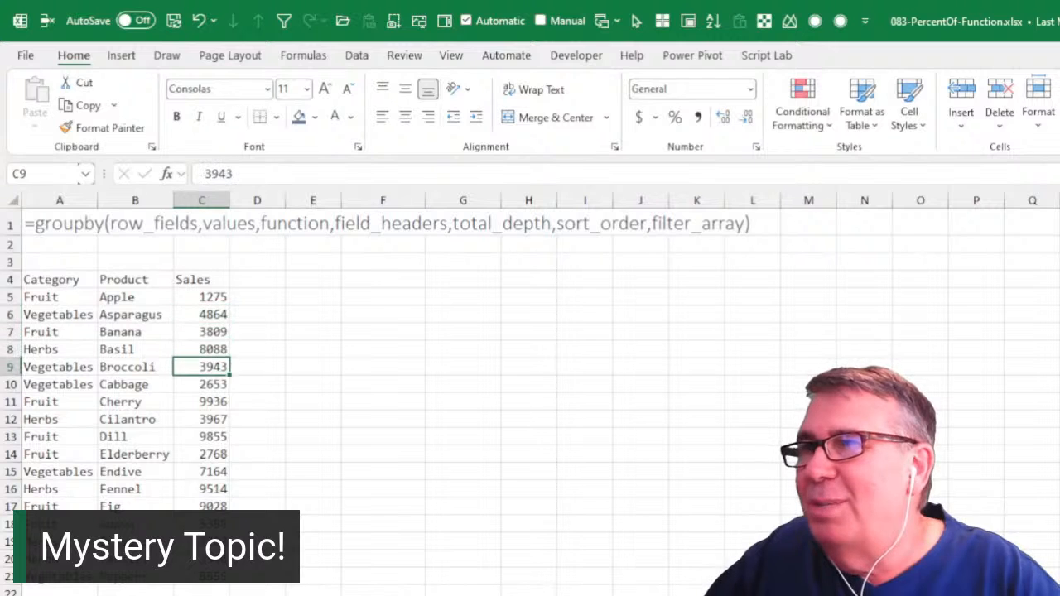
key("shift+Down")
key("shift+Down")
key("shift+Down")
key("shift+Down")
key("shift+Down")
key("shift+Down")
key("alt+e")
key("d")
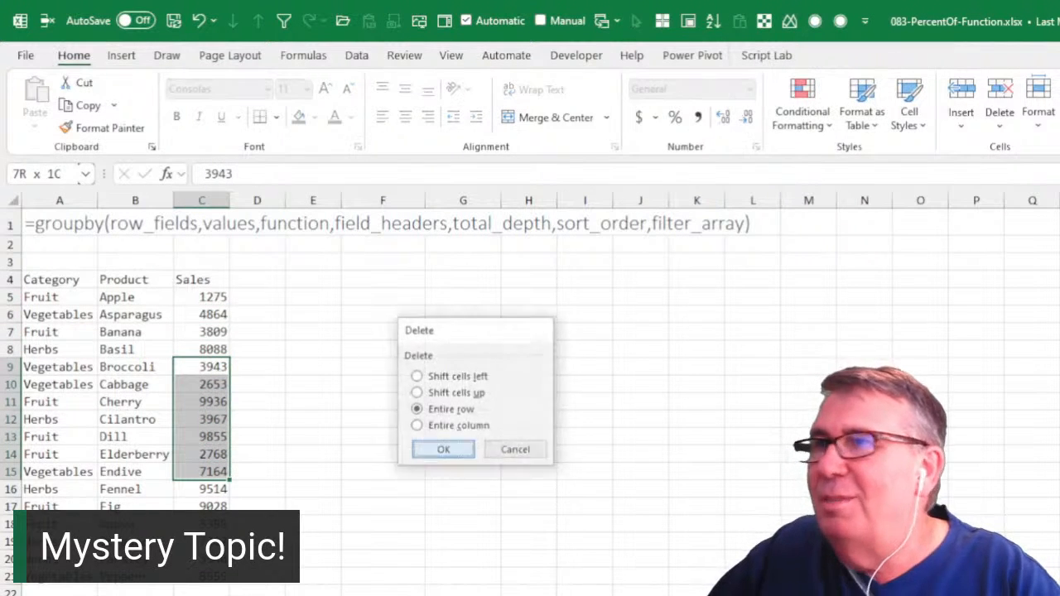
key("r")
key("Return")
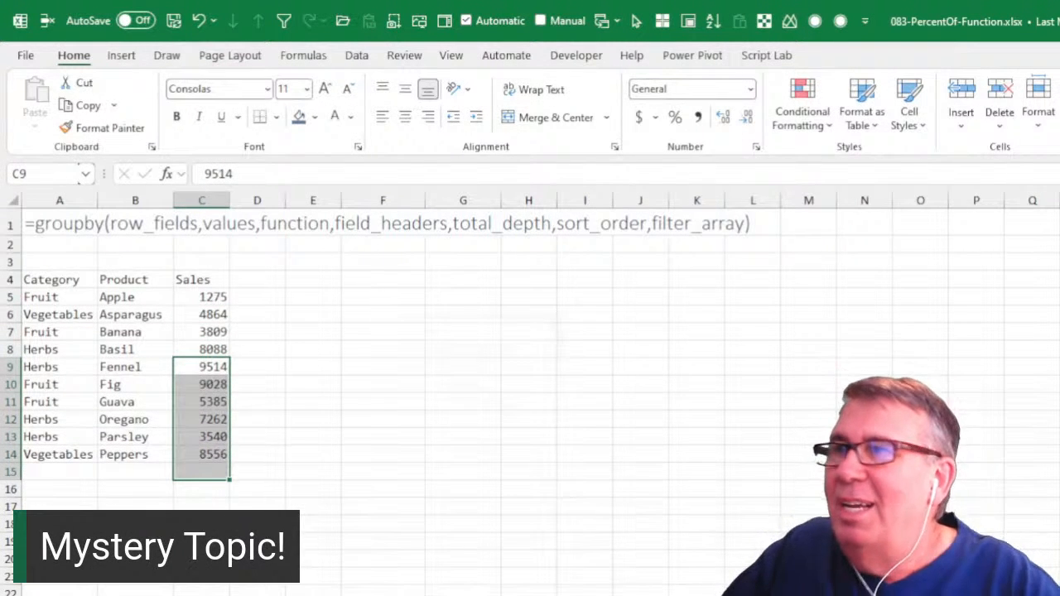
Step: Enter the heading "% of Total" in D4 beside Sales
key("Up")
key("Up")
key("Up")
key("Up")
key("Up")
key("Right")
type("% of Total")
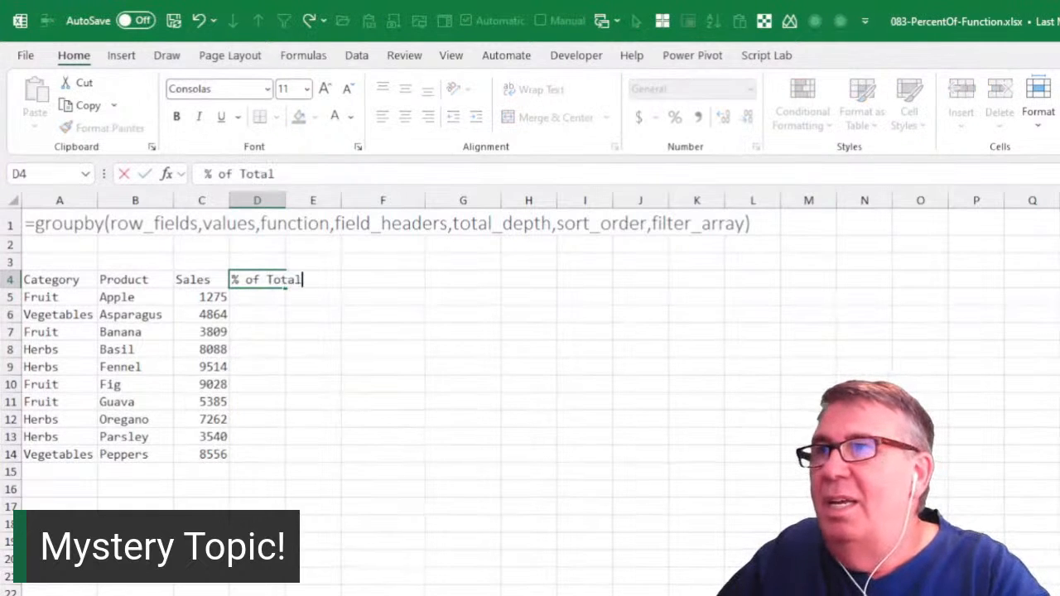
key("Return")
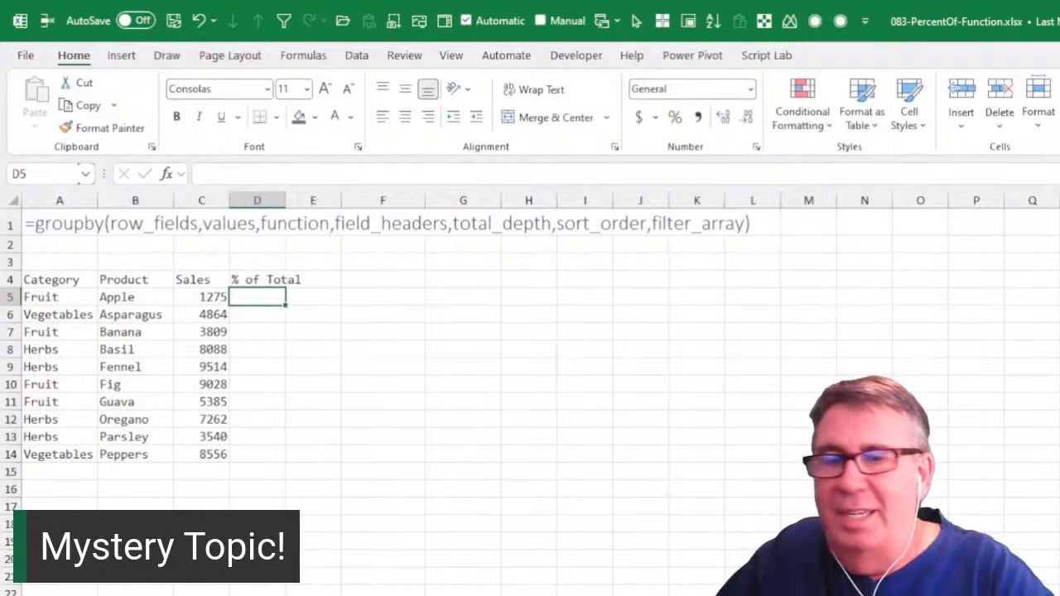
Step: Add a total of the Sales column in C15 with =SUM(C5:C14)
key("Down")
key("Down")
key("Down")
key("Down")
key("Down")
key("Down")
key("Down")
key("Down")
key("Down")
key("Down")
key("Down")
key("Down")
key("Left")
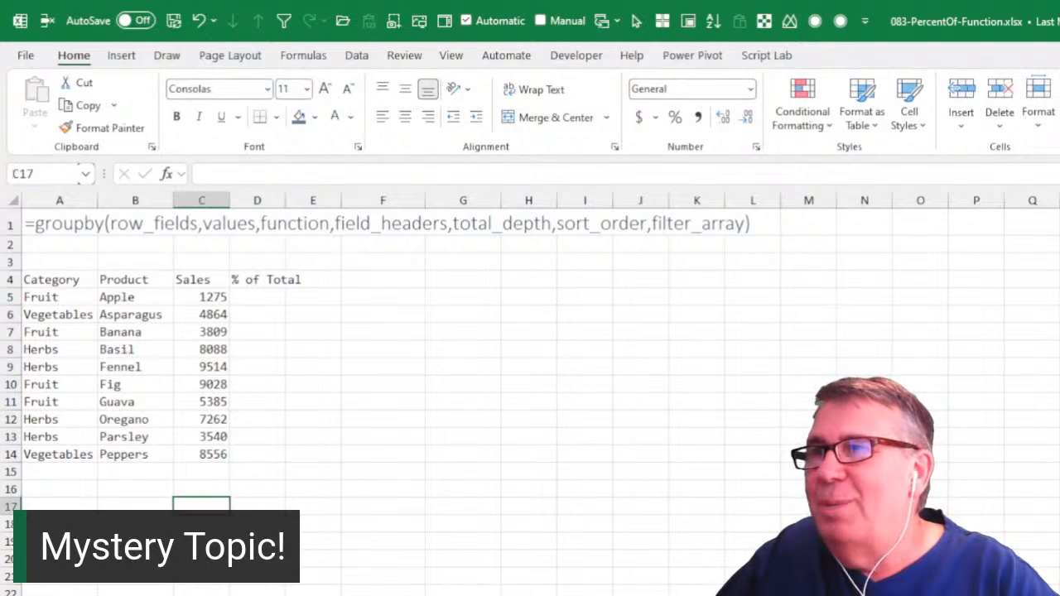
key("Up")
key("Up")
key("alt+equal")
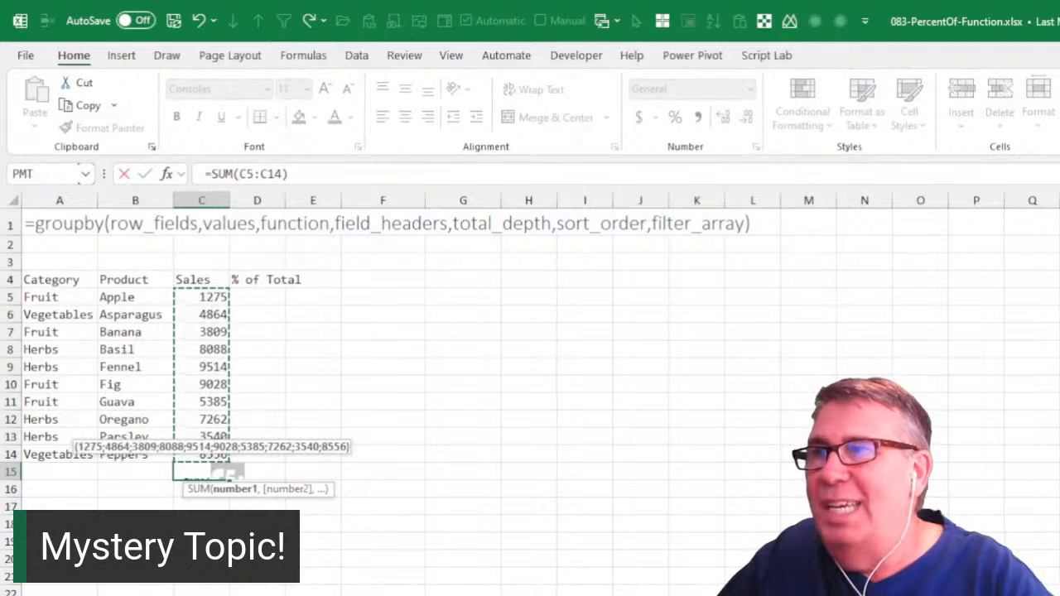
key("Return")
Step: Enter =C5/$C$15 in D5 to calculate Apple's share of the total sales
key("Up")
key("Up")
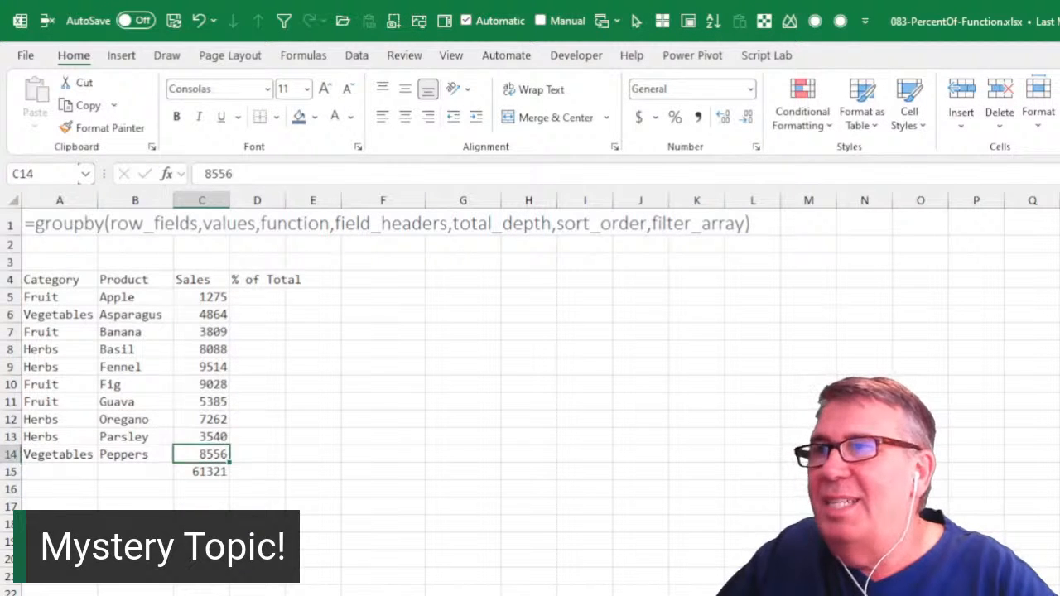
key("Right")
key("Up")
key("Up")
key("Up")
key("Up")
key("Up")
key("Up")
key("Up")
key("Up")
key("Up")
type("=")
key("Left")
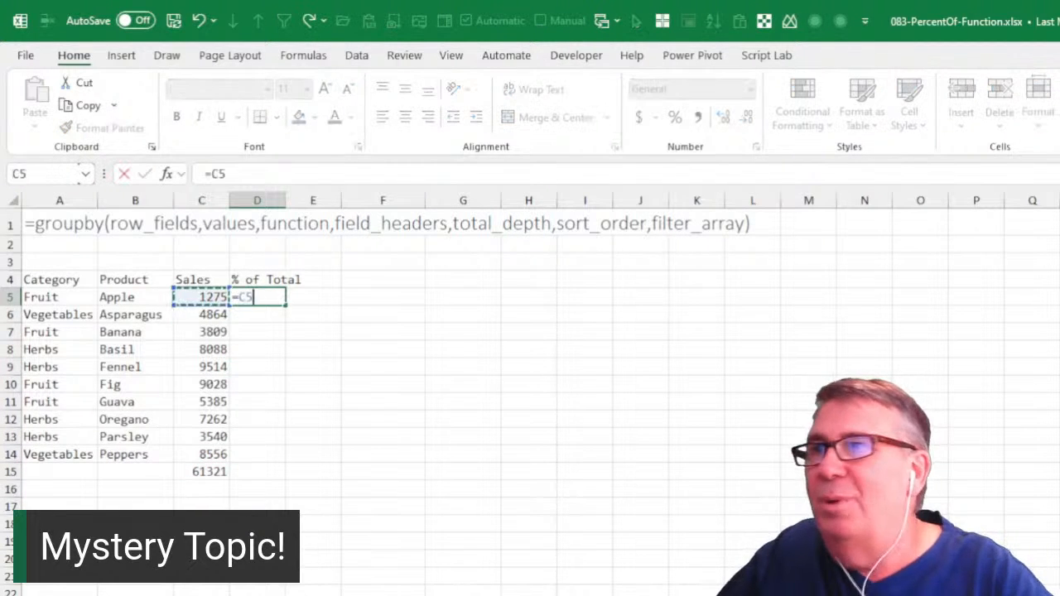
type("/")
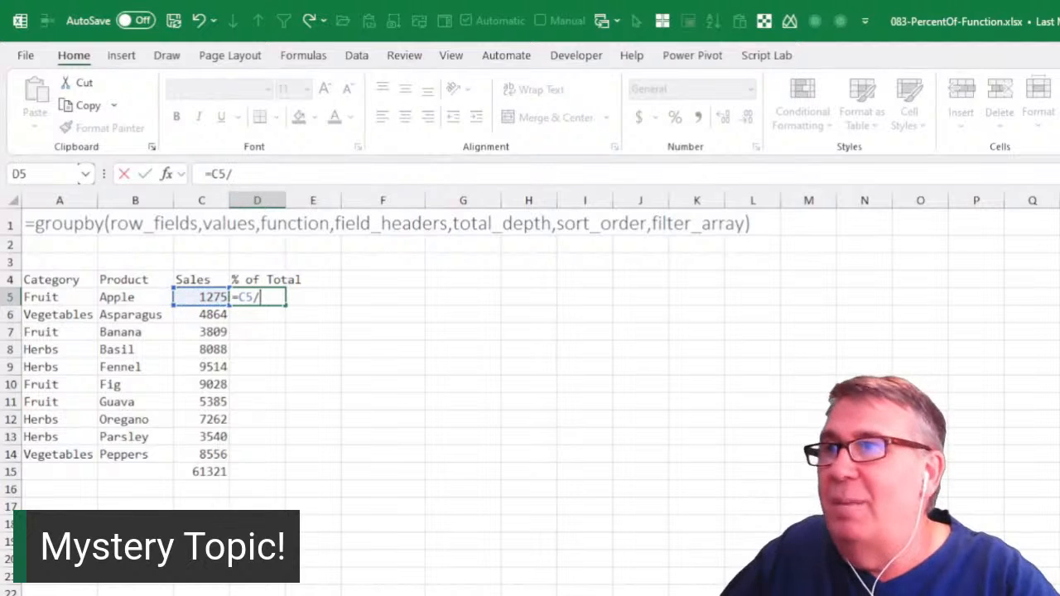
key("Left")
key("ctrl+Down")
key("F4")
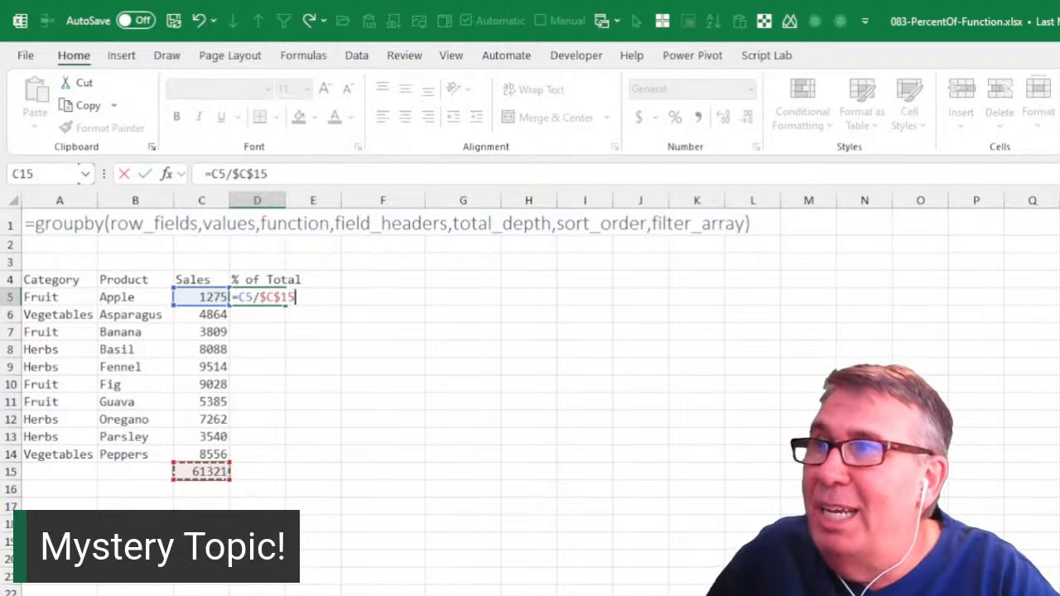
key("ctrl+Return")
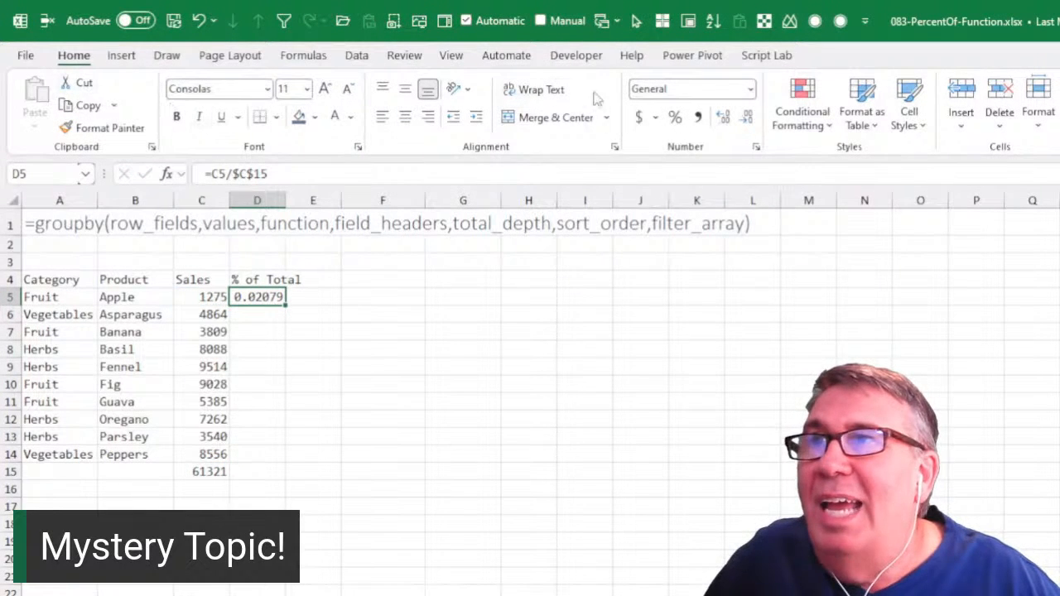
Step: Format D5 as a percentage with one decimal and fill it down to D14
left_click(676, 117)
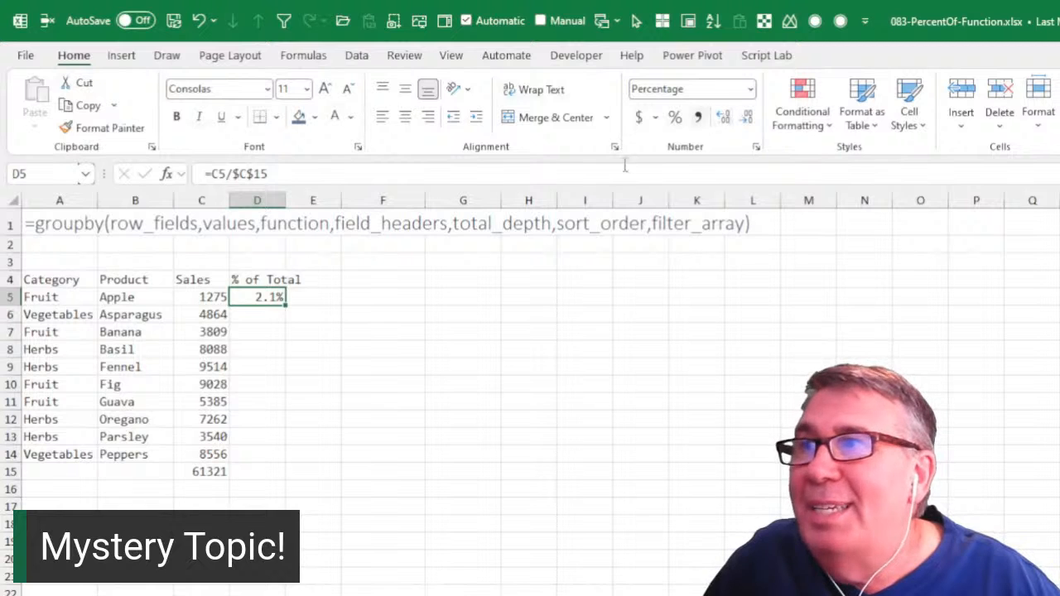
double_click(285, 308)
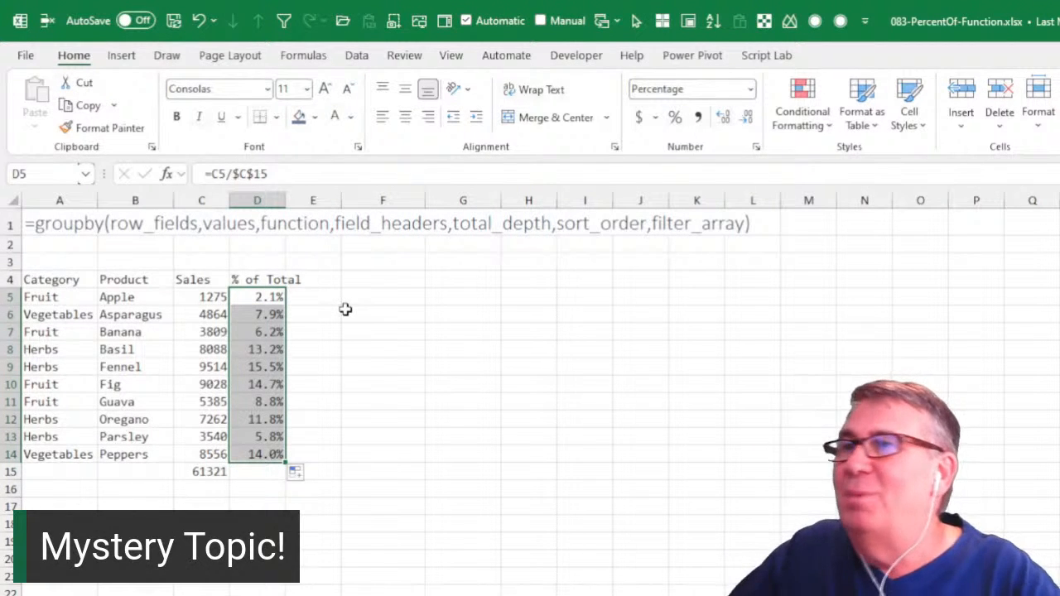
Step: Delete the Sales total in C15
key("Down")
key("Left")
key("ctrl+Down")
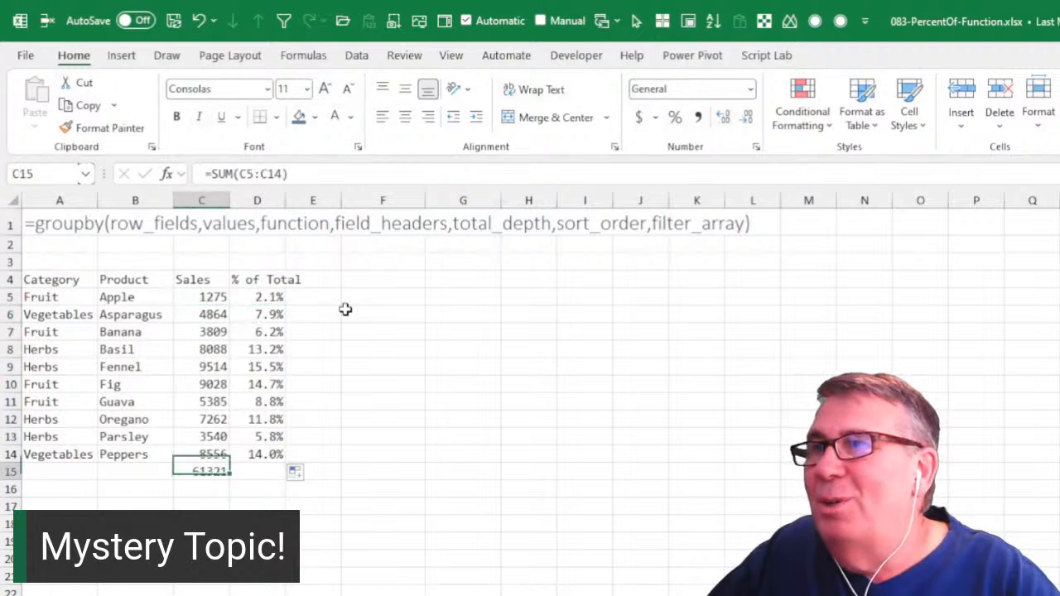
key("Delete")
Step: Clear the division formulas from D5:D14, keeping the % of Total heading
key("Up")
key("Up")
key("Up")
key("Up")
key("Up")
key("Right")
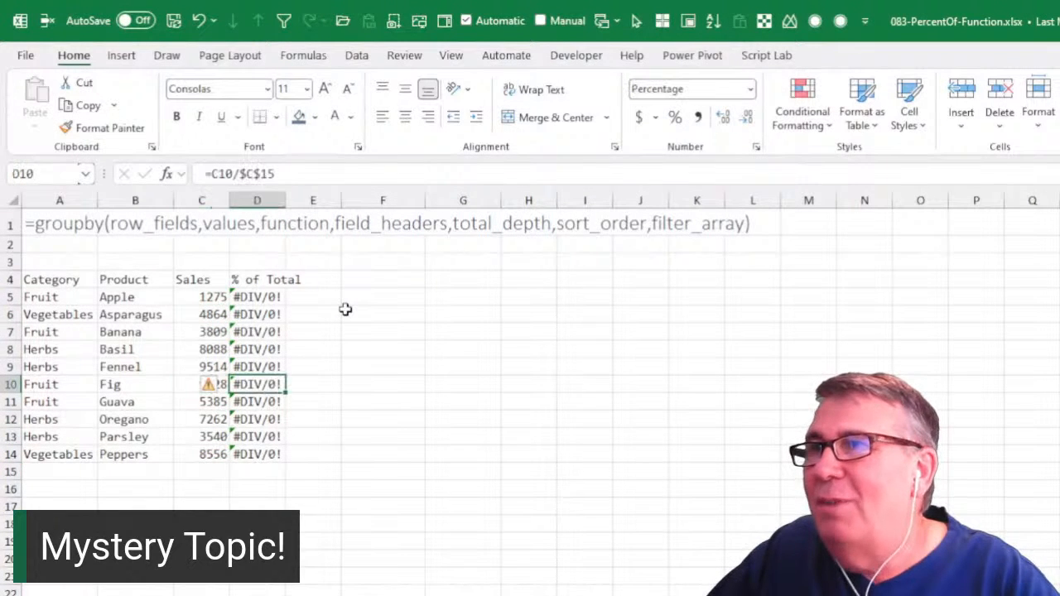
key("Up")
key("Up")
key("Up")
key("Up")
key("Up")
key("ctrl+shift+Down")
key("Delete")
key("Right")
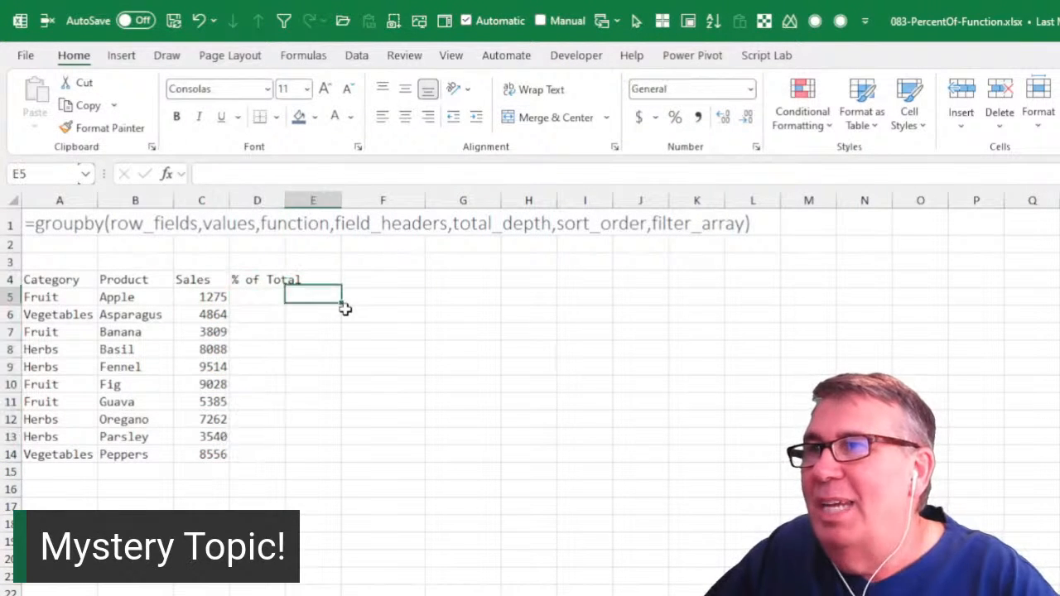
Step: Enter =PERCENTOF(C5,$C$5:$C$14) in D5 and fill the formula down through D14
key("Left")
type("=PER")
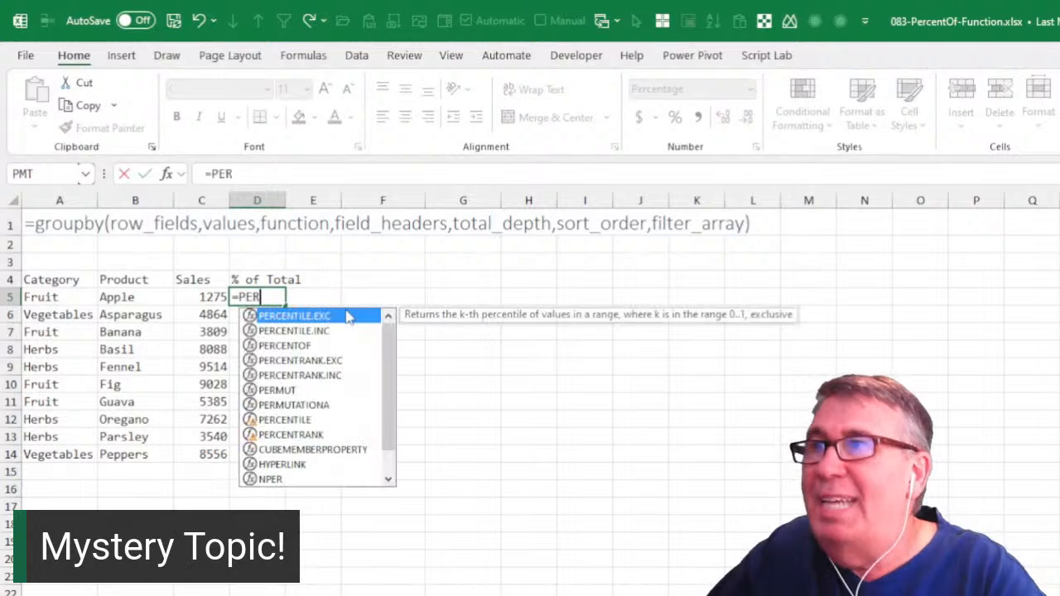
type("CENTOF")
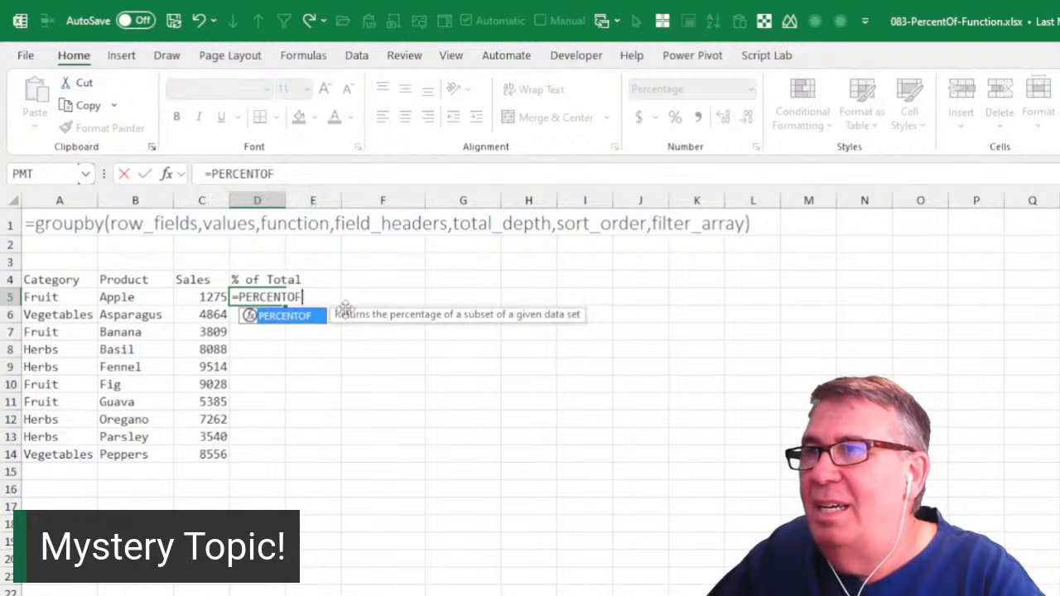
type("(")
key("Left")
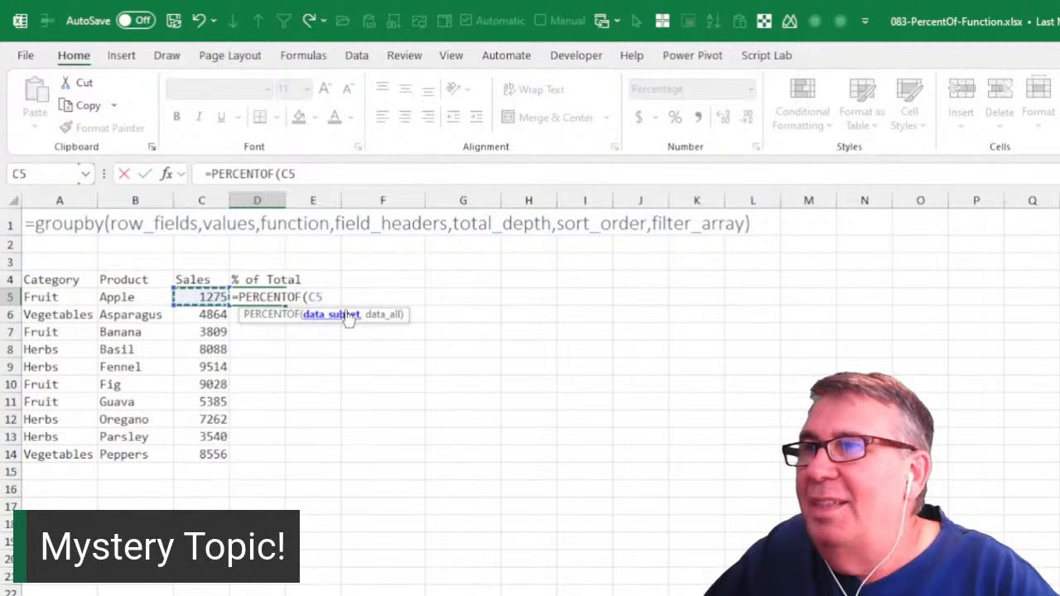
type(",")
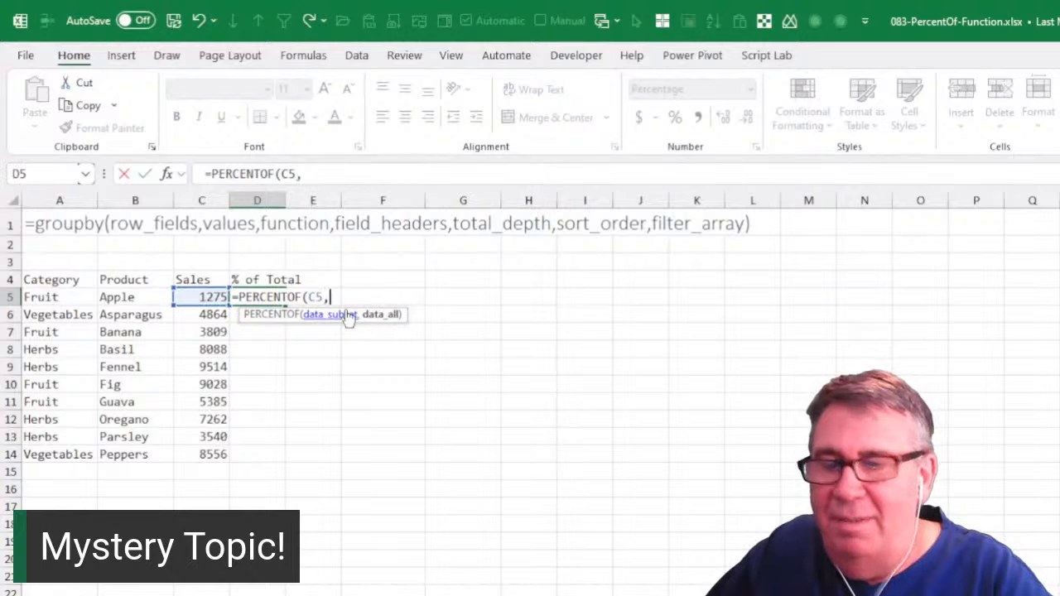
key("Left")
key("shift+Down")
key("shift+Down")
key("shift+Down")
key("shift+Down")
key("shift+Down")
key("shift+Down")
key("shift+Down")
key("shift+Down")
key("shift+Down")
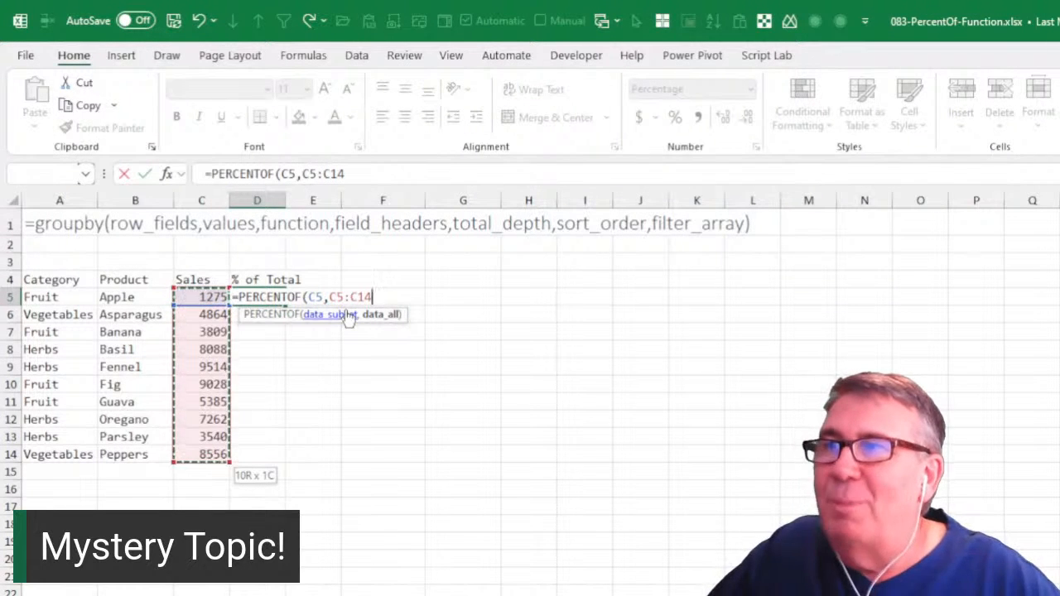
key("F4")
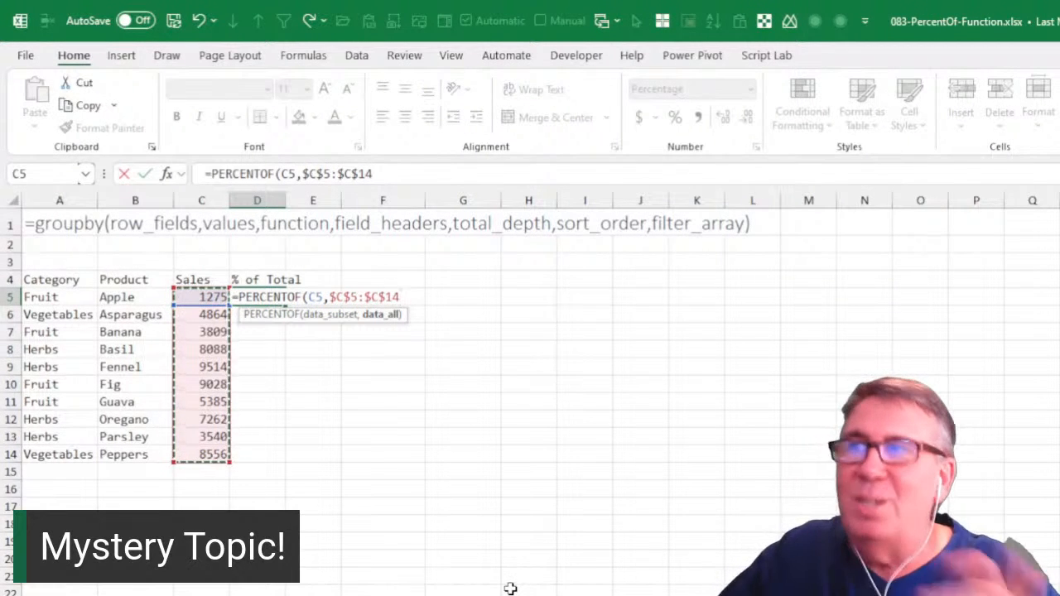
type(")")
key("ctrl+Return")
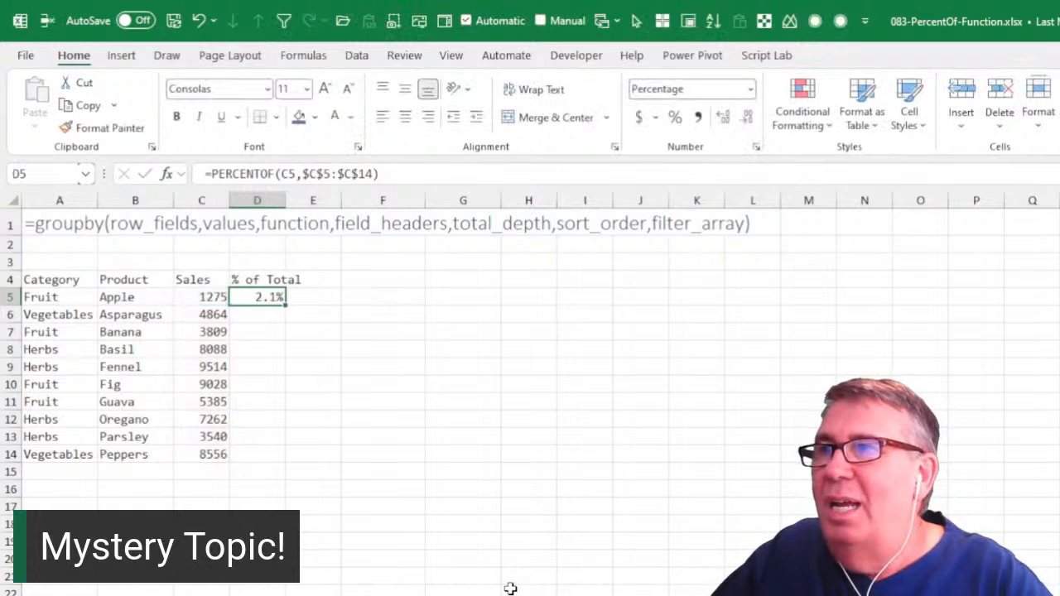
double_click(287, 308)
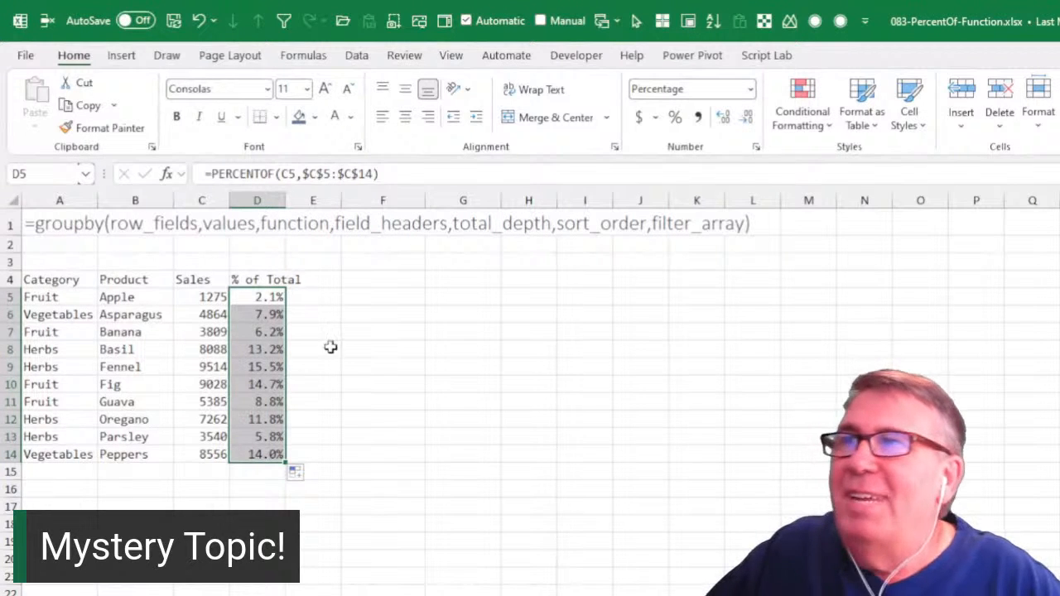
Step: Switch back to the SampleRunSheetMar20.xlsx workbook with the webinar topic list
key("alt+Tab")
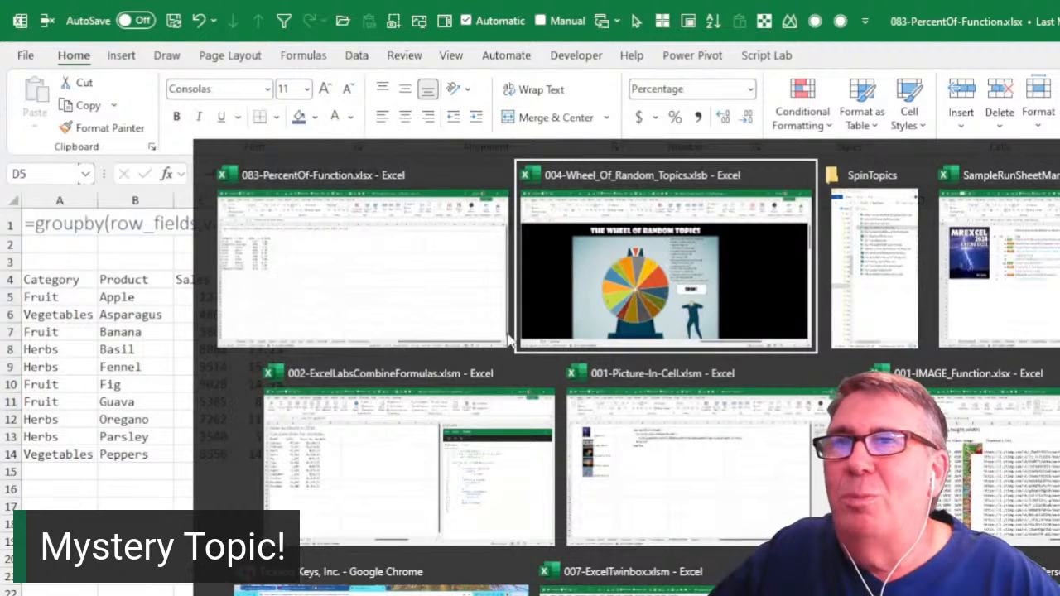
key("alt+Tab")
key("alt+Tab")
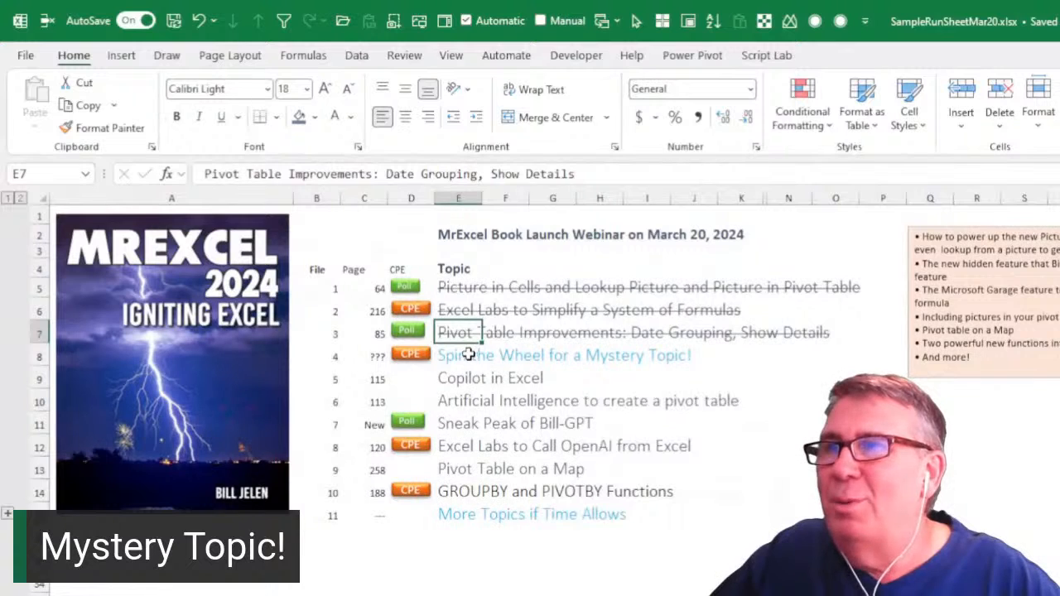
Step: Strike through the "Spin the Wheel for a Mystery Topic!" topic in E8, and select cell N10 on the CPECharlie sheet
left_click(469, 355)
key("ctrl+5")
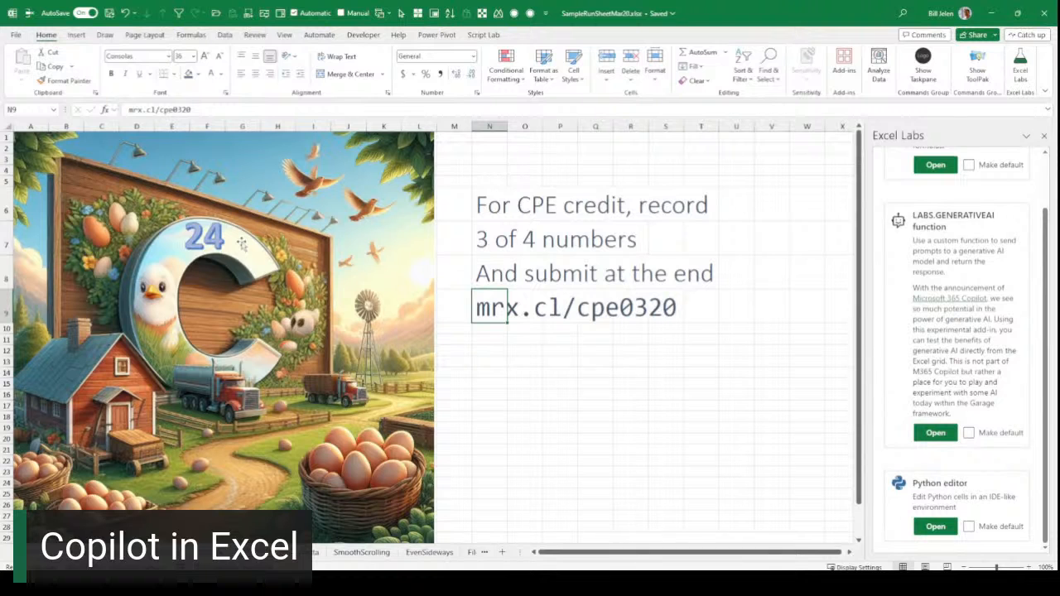
left_click(474, 331)
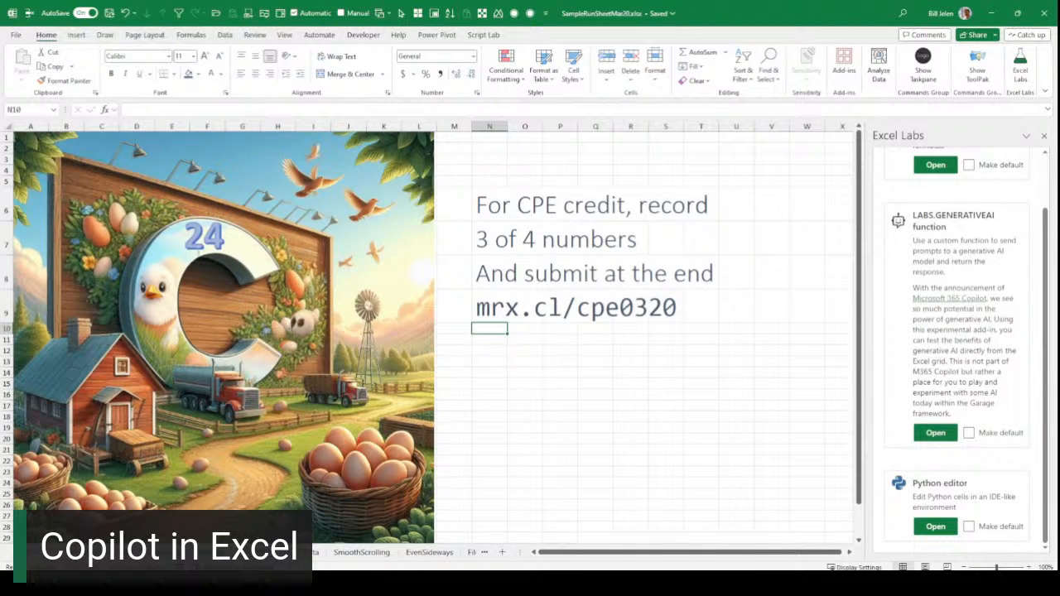
Step: Switch to the 083-PercentOf-Function.xlsx workbook and close it without saving the changes
key("alt+Tab")
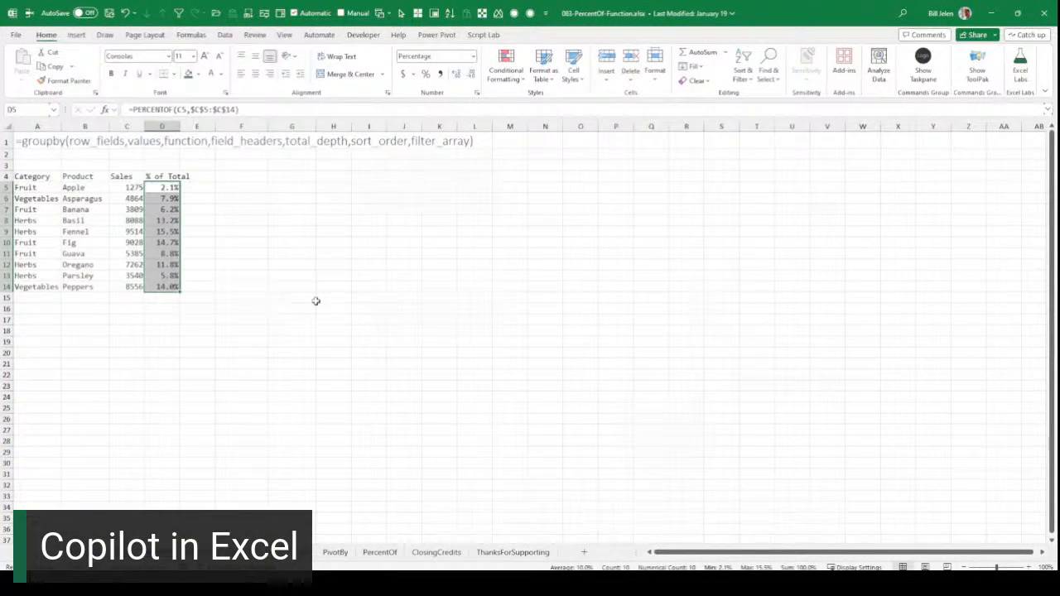
key("alt+f")
key("c")
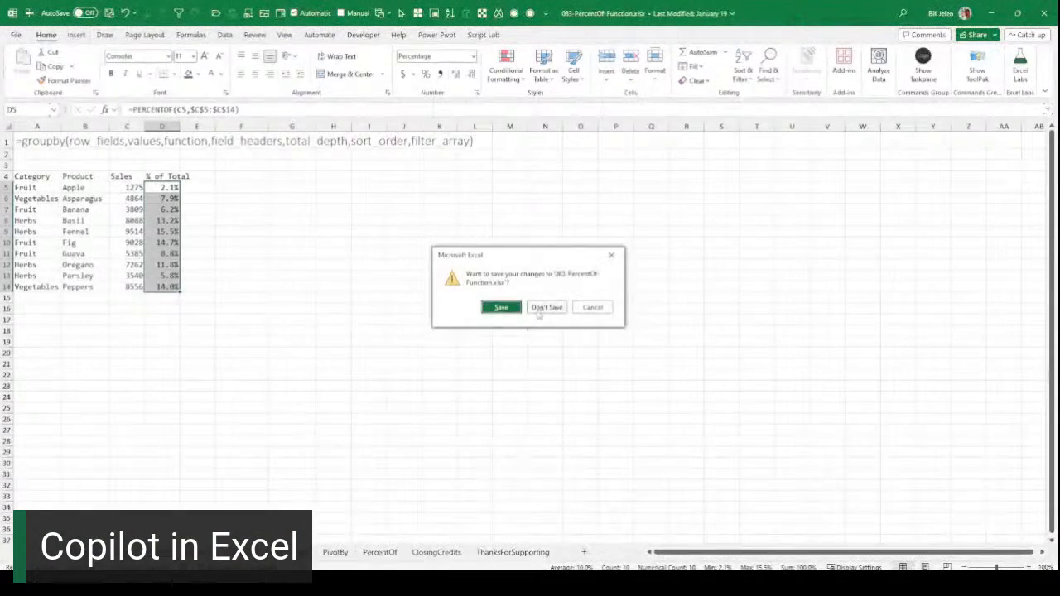
left_click(539, 309)
Step: Switch to the Chrome window with the CE Credits Certificate form and show the mrexcel.com/ask-bill page
key("alt+Tab")
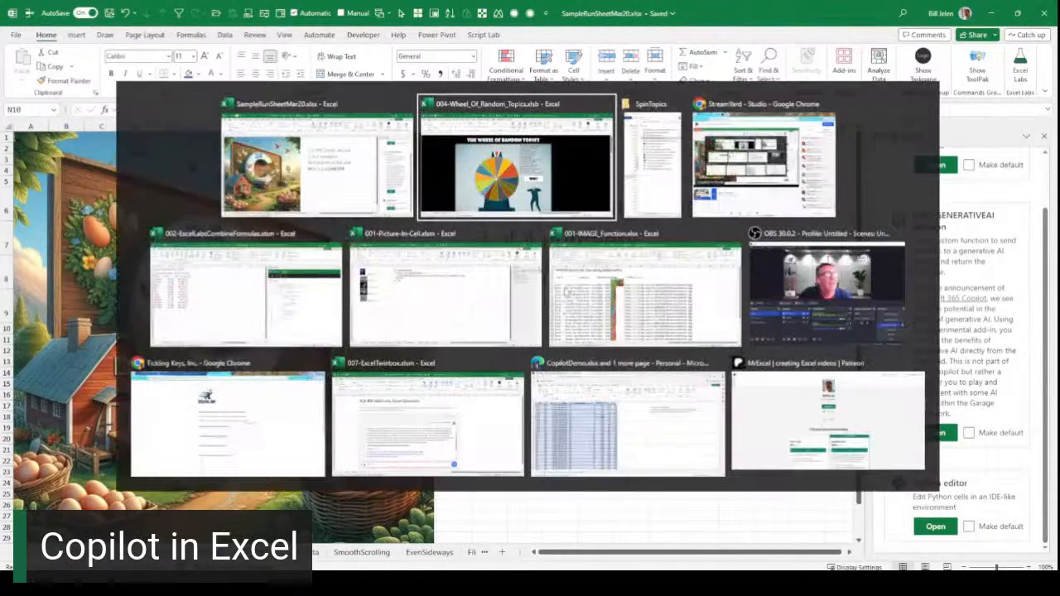
key("Tab")
key("Tab")
key("Tab")
key("Tab")
key("Tab")
key("Tab")
key("Tab")
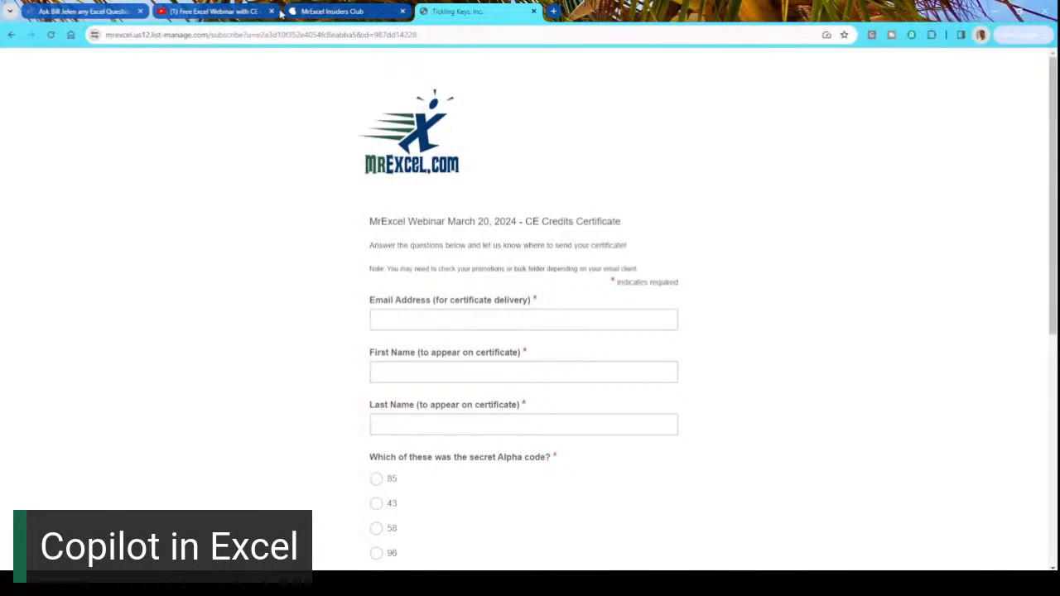
left_click(79, 11)
Step: Switch to the CopilotDemo.xlsx workbook in Edge and open Copilot for the data table
key("alt+Tab")
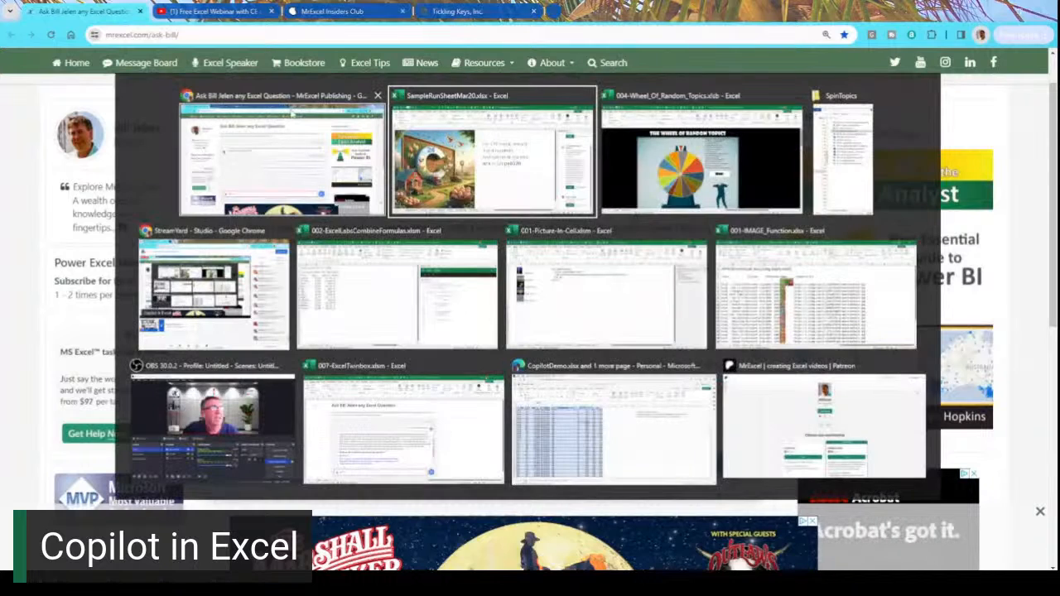
key("Tab")
key("Tab")
key("Tab")
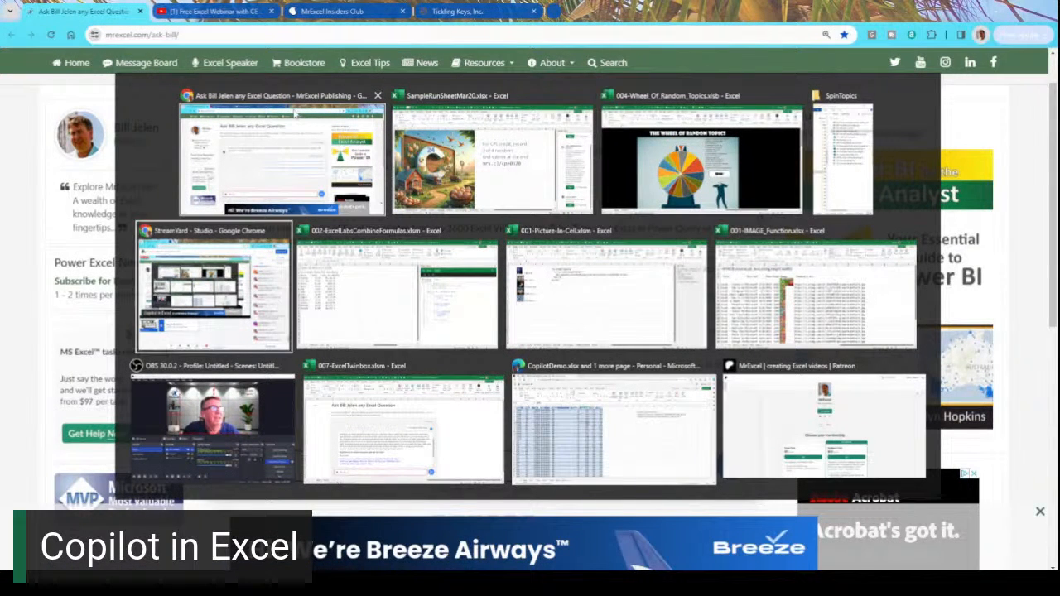
key("Tab")
key("Tab")
key("Tab")
key("Tab")
key("Tab")
key("Tab")
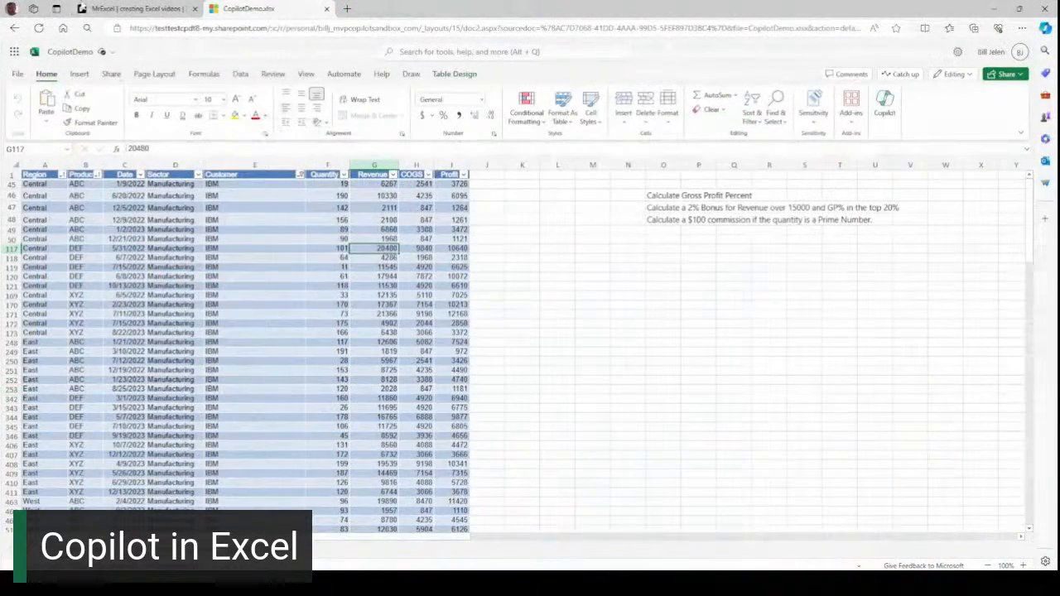
left_click(885, 105)
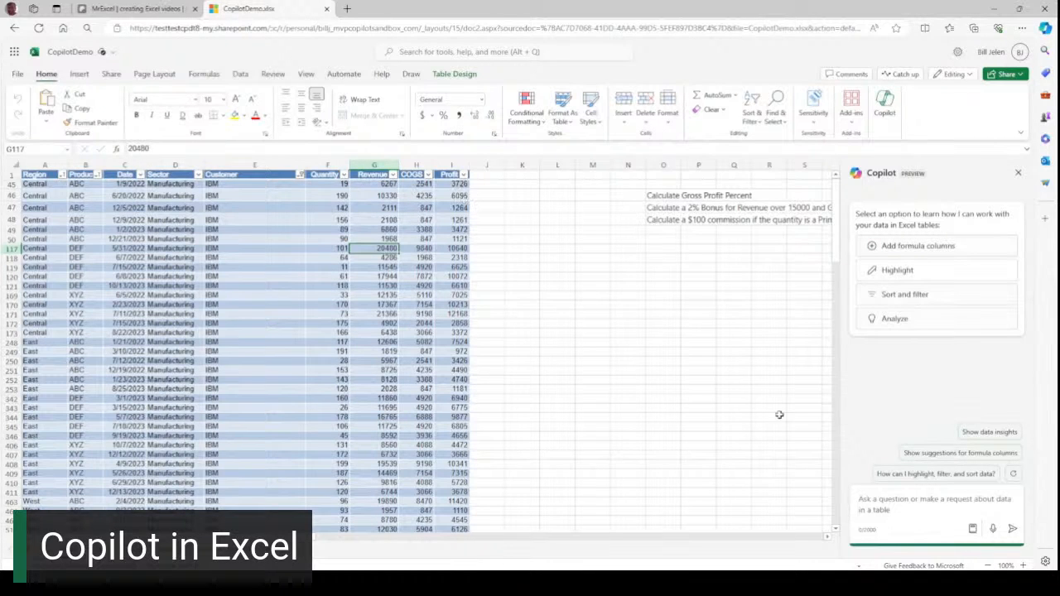
Step: Copy the "Calculate Gross Profit Percent" text from O46 and submit it to Copilot with a table cell selected
left_click(655, 197)
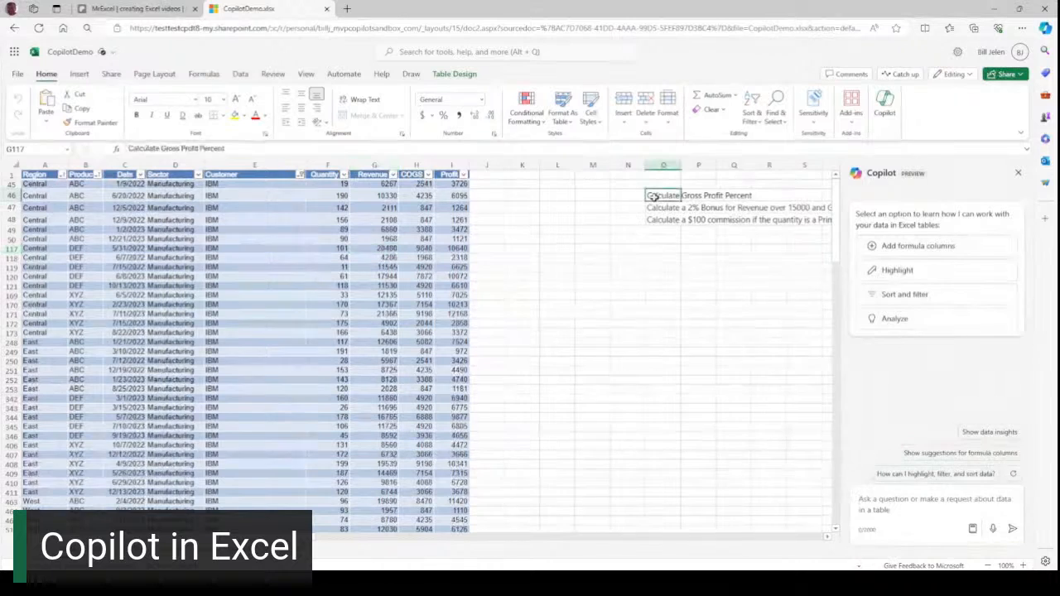
left_click_drag(229, 149, 95, 156)
key("ctrl+c")
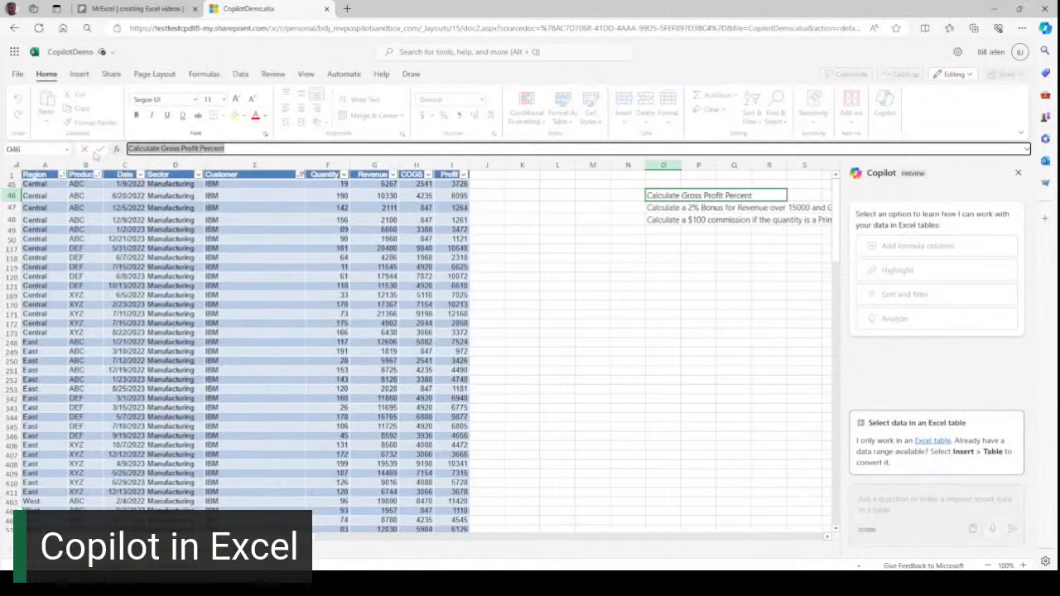
key("Escape")
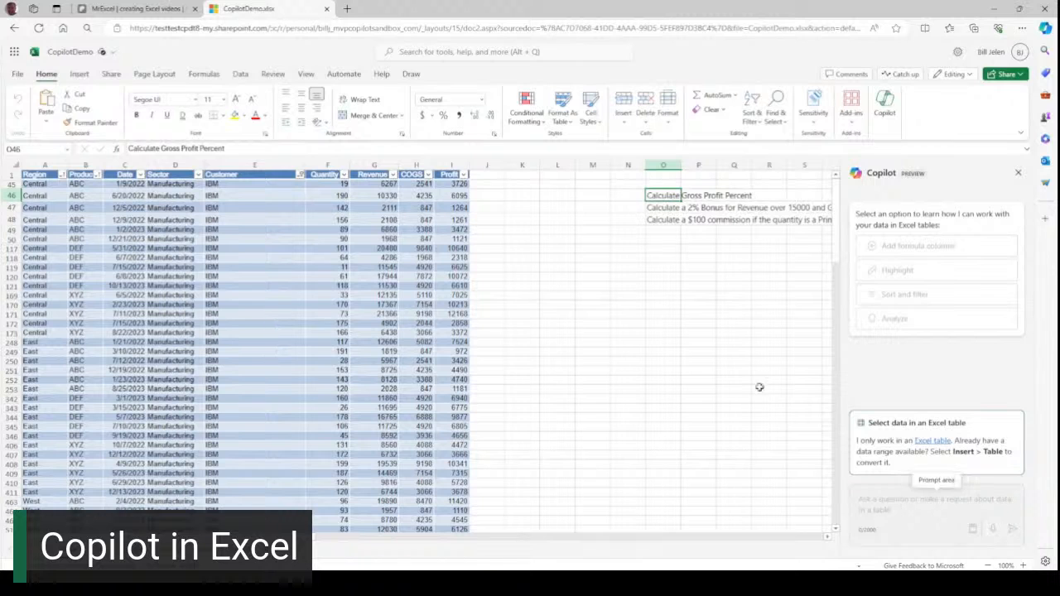
left_click(340, 196)
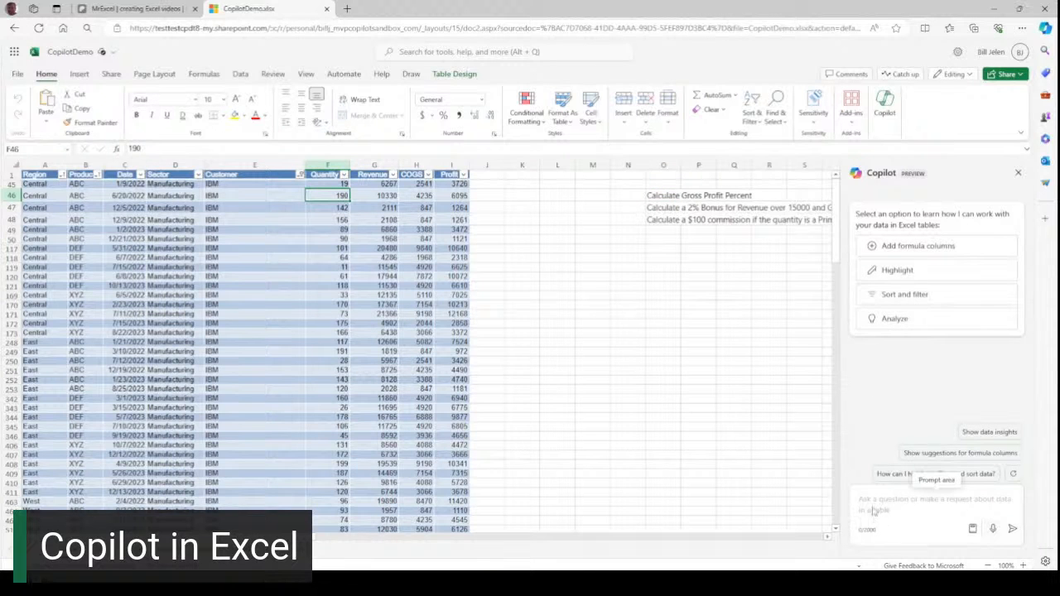
left_click(870, 504)
key("ctrl+v")
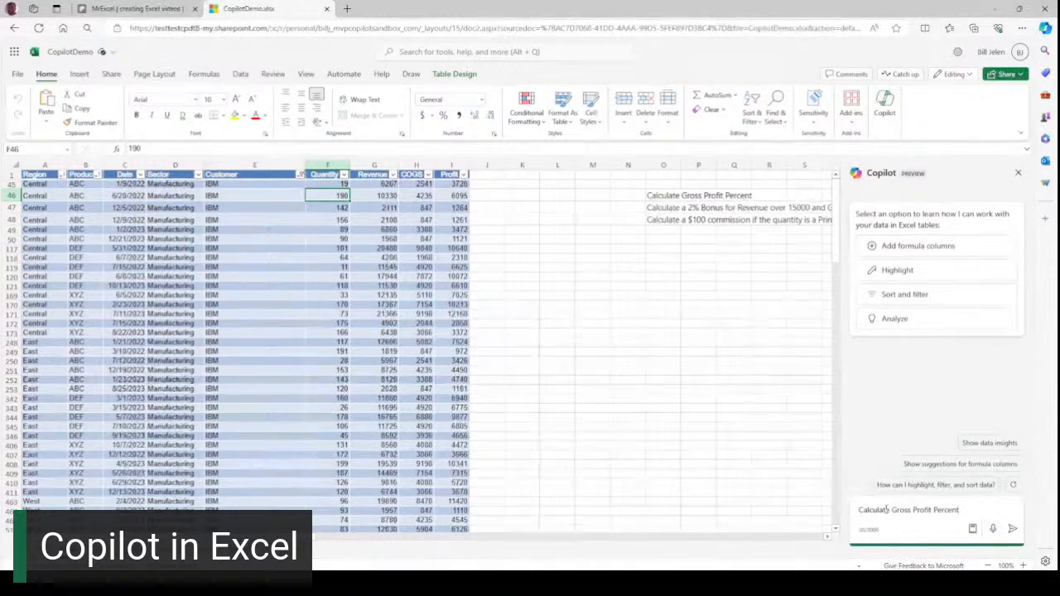
left_click(1013, 529)
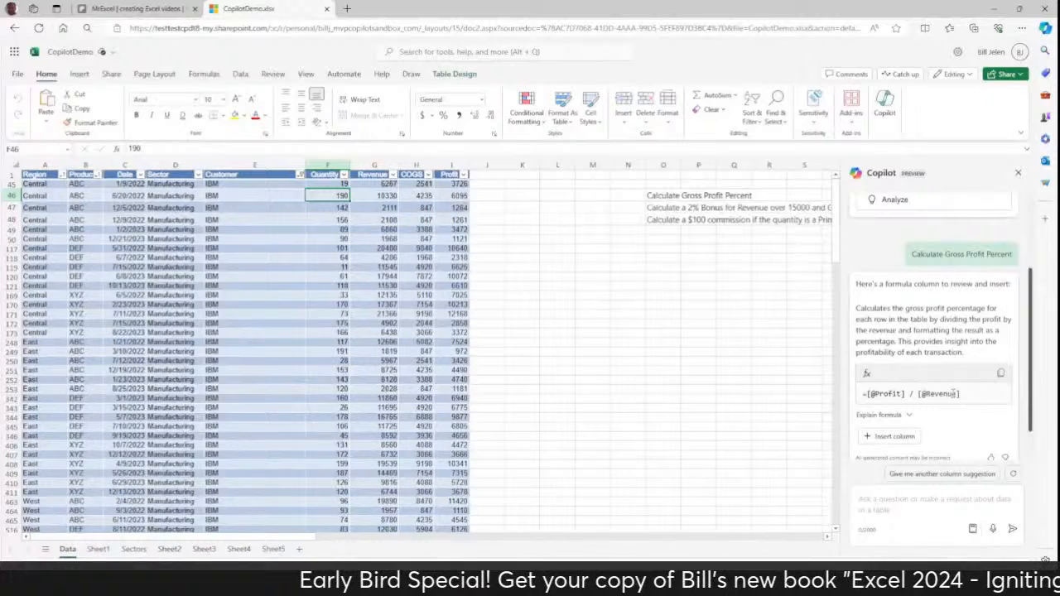
left_click(910, 417)
scroll(920, 406, "down", 3)
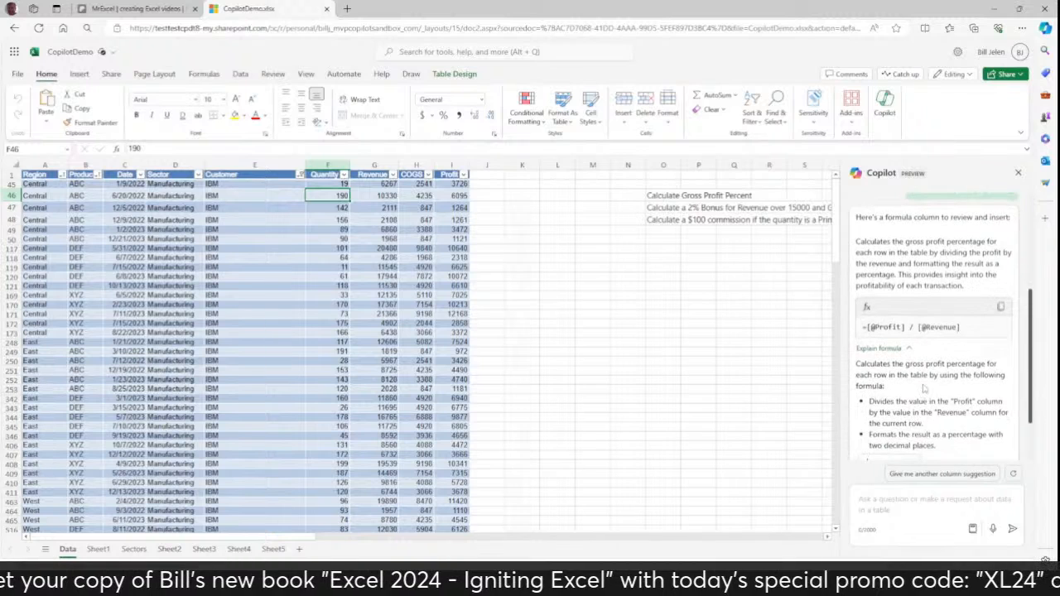
mouse_move(902, 397)
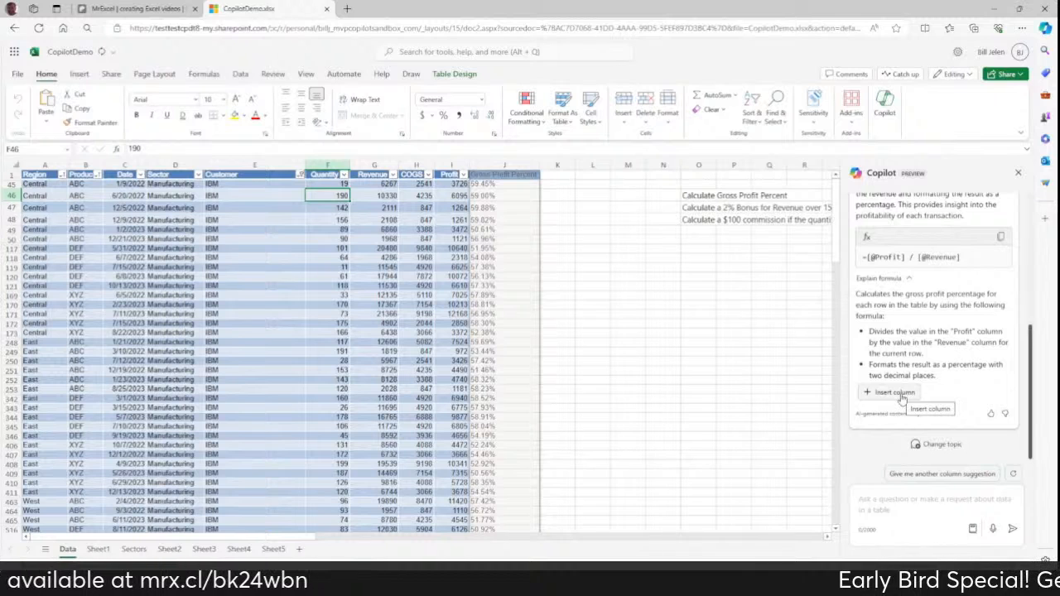
left_click(901, 396)
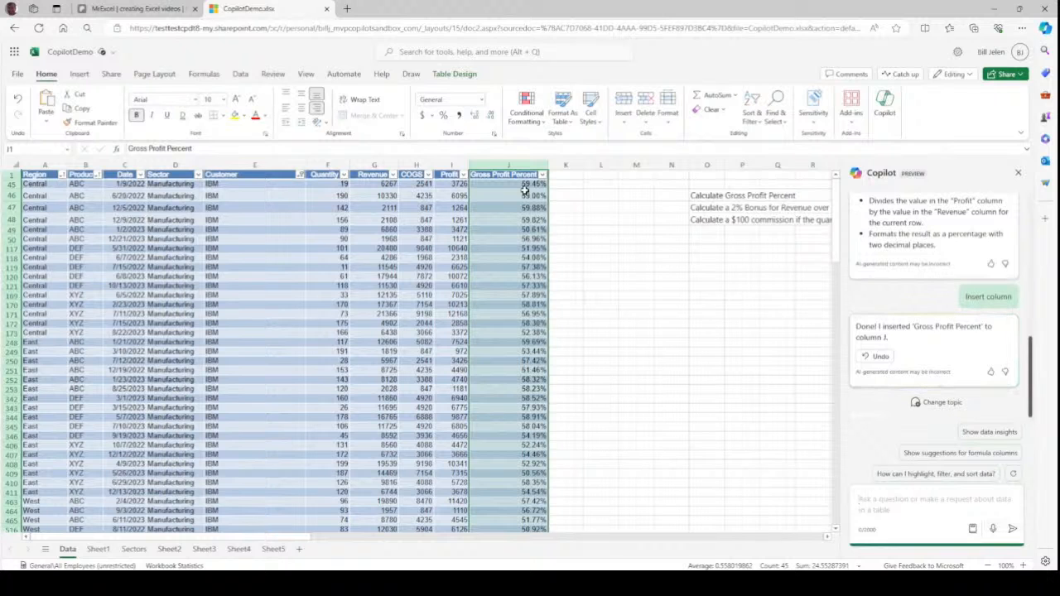
Step: Copy the prompt "Calculate a 2% Bonus for Revenue over 15000 and GP% in the top 20%" from O47 and submit it to Copilot
left_click(701, 208)
left_click_drag(378, 149, 76, 153)
key("ctrl+c")
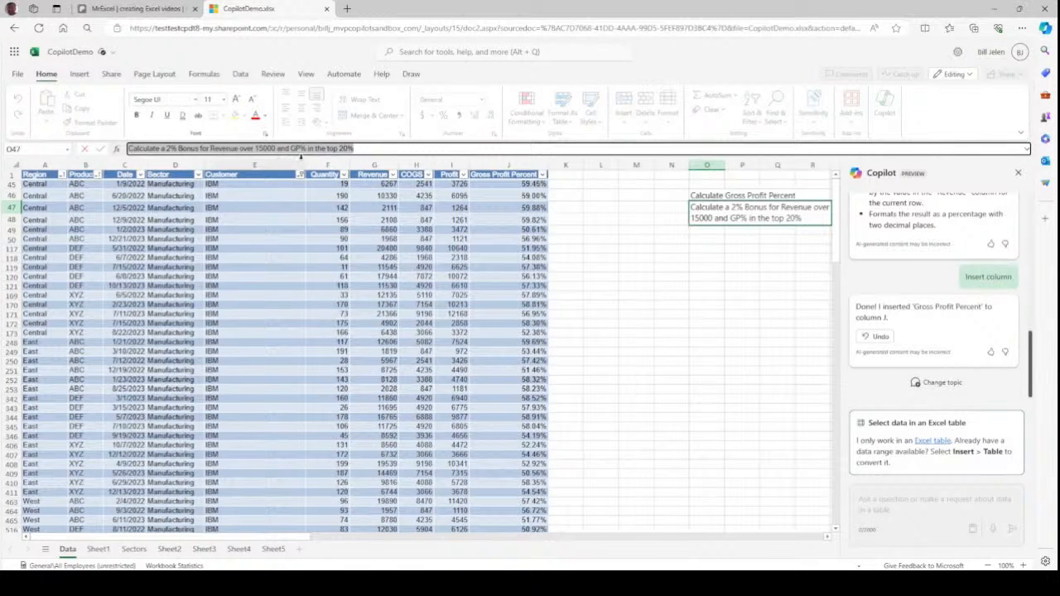
key("Escape")
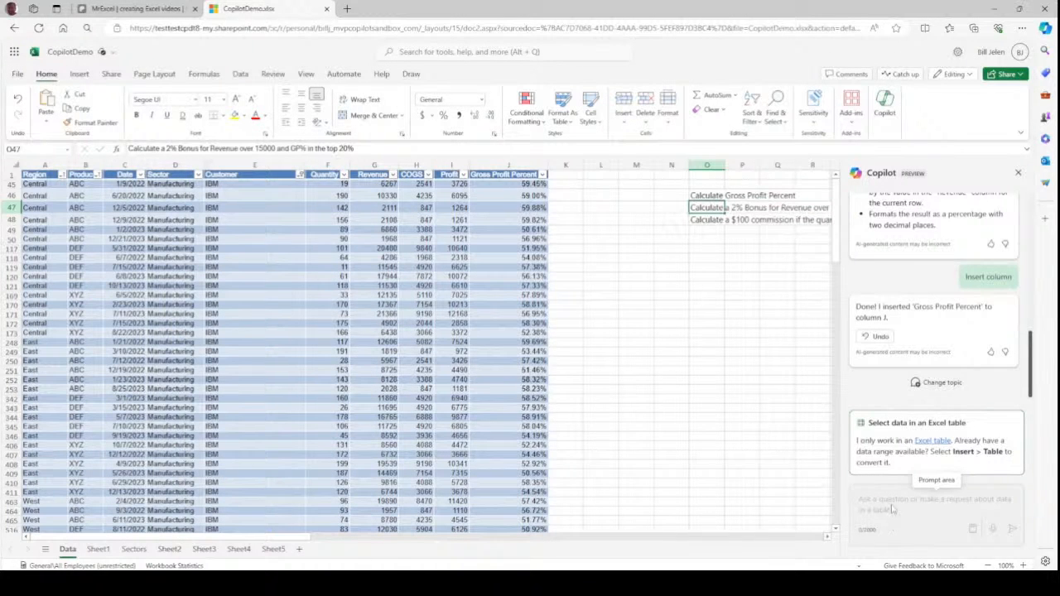
left_click(419, 207)
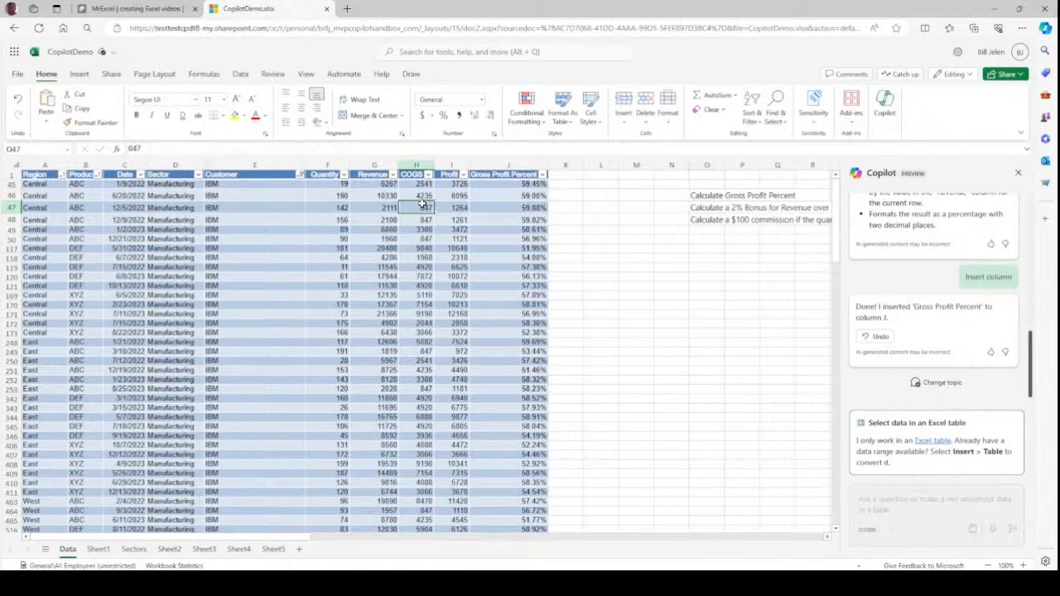
left_click(880, 505)
key("ctrl+v")
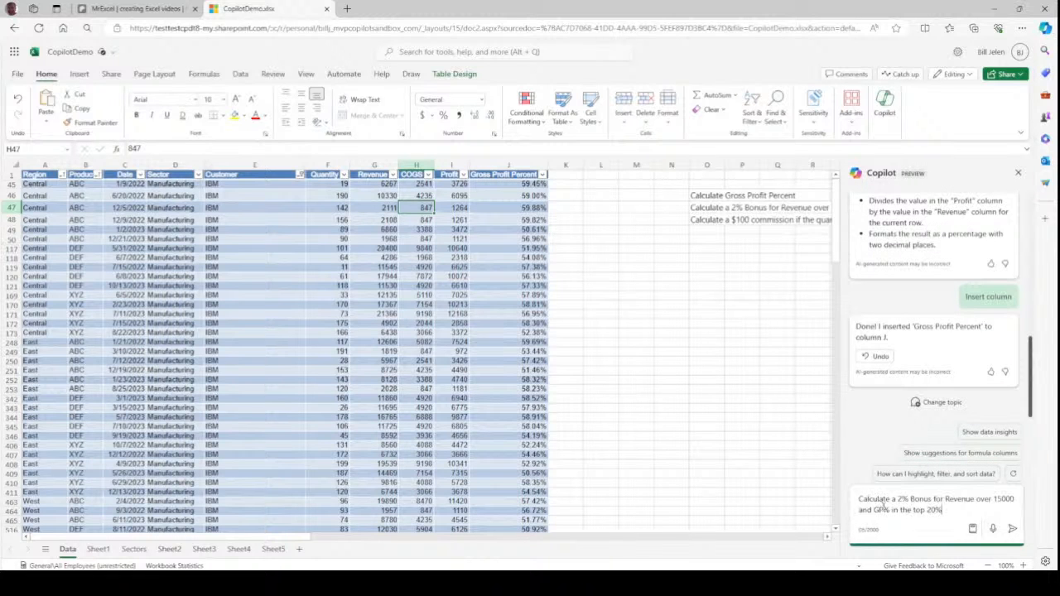
left_click(1011, 529)
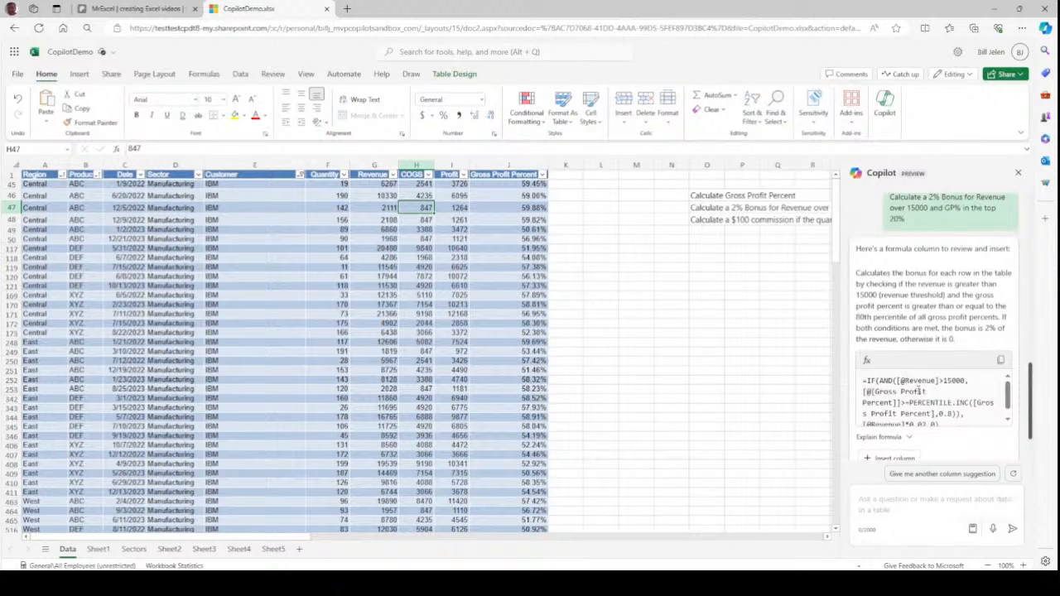
Step: Review Copilot's PERCENTILE.INC bonus formula and insert the suggested Bonus column into the table
scroll(918, 390, "down", 1)
mouse_move(888, 464)
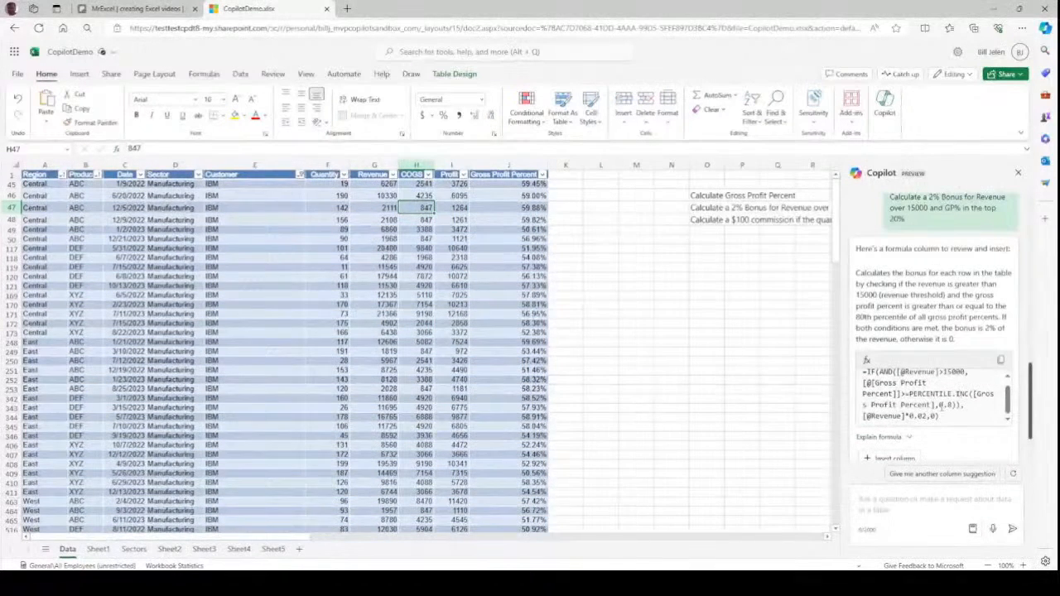
left_click(885, 461)
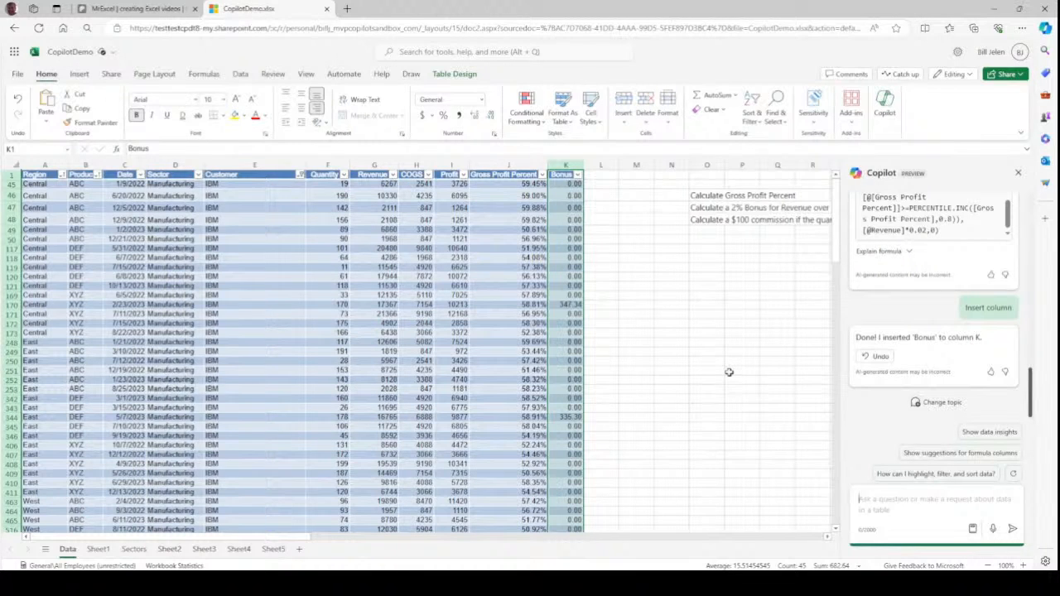
Step: Return to the WhatsNewAgenda sheet of SampleRunSheetMar20.xlsx and select the "Copilot in Excel" topic
key("alt+Tab")
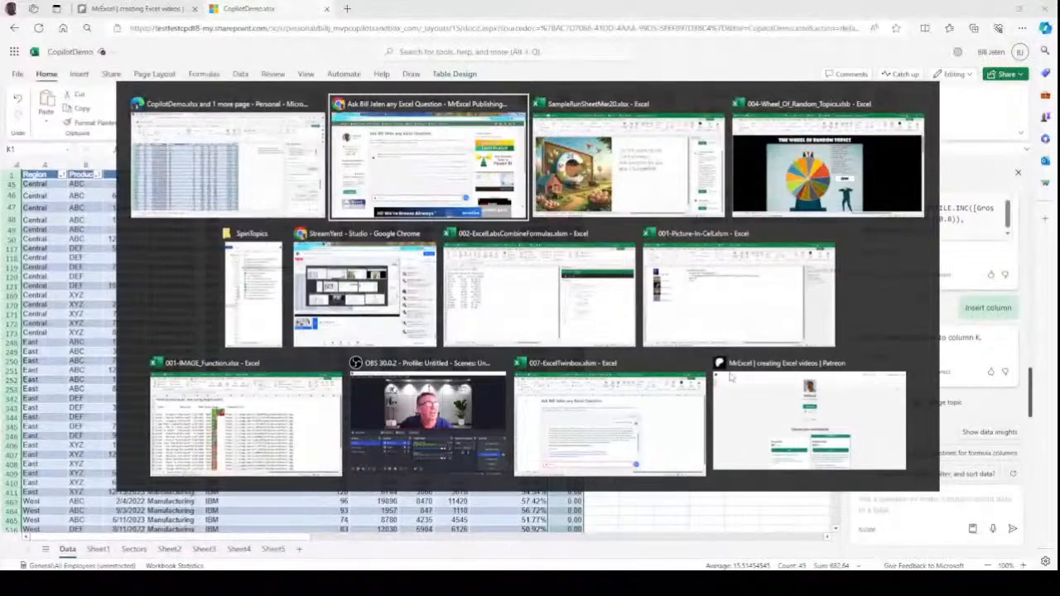
key("alt+Tab")
left_click(80, 554)
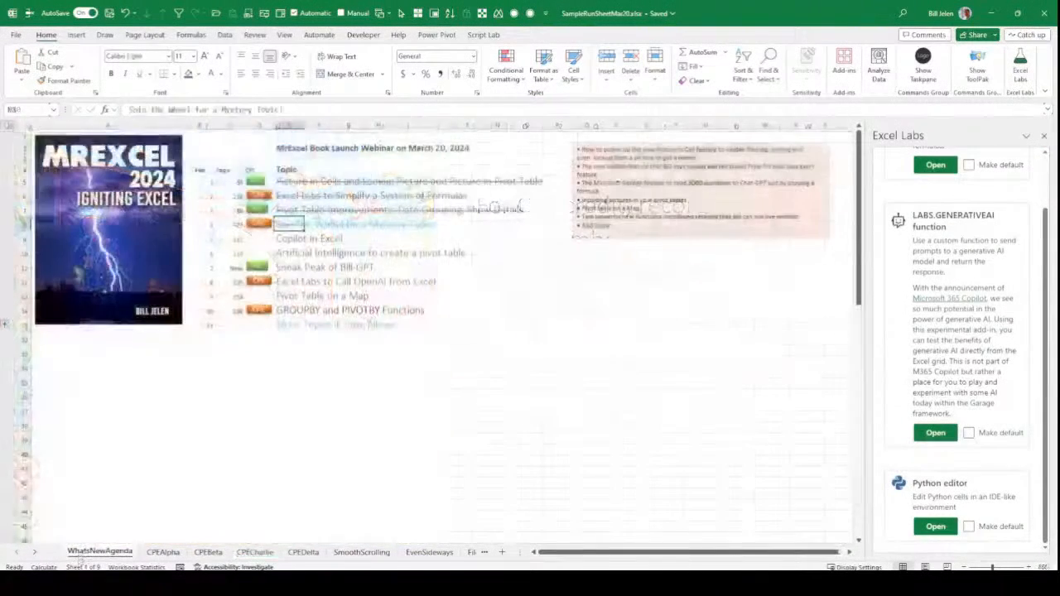
left_click(288, 241)
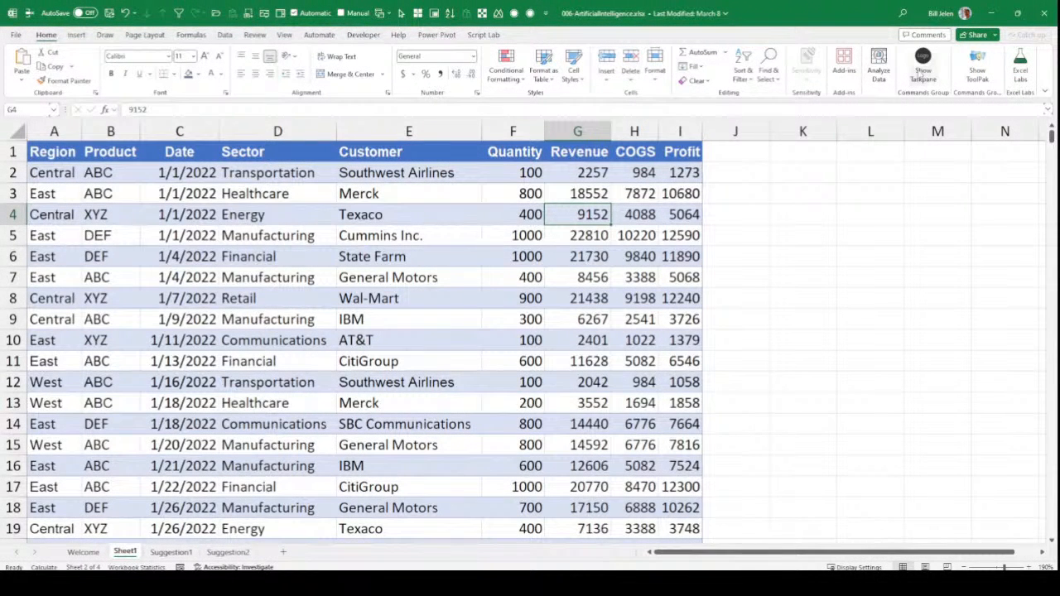
Step: Run Analyze Data on the Sheet1 sales data of 006-ArtificialIntelligence.xlsx, browse the suggested insights and show all results
left_click(879, 67)
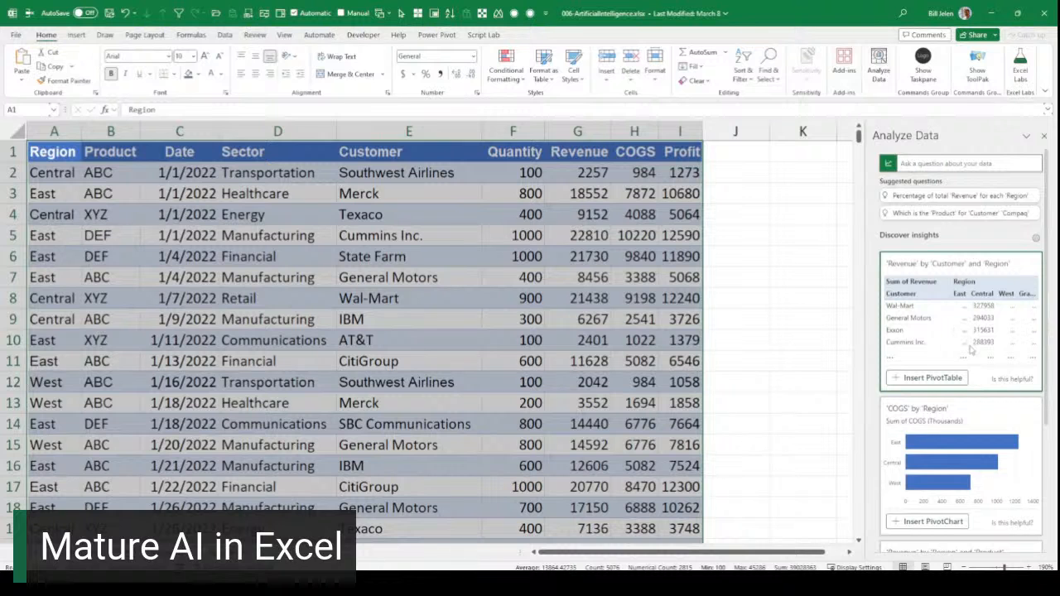
scroll(975, 355, "down", 7)
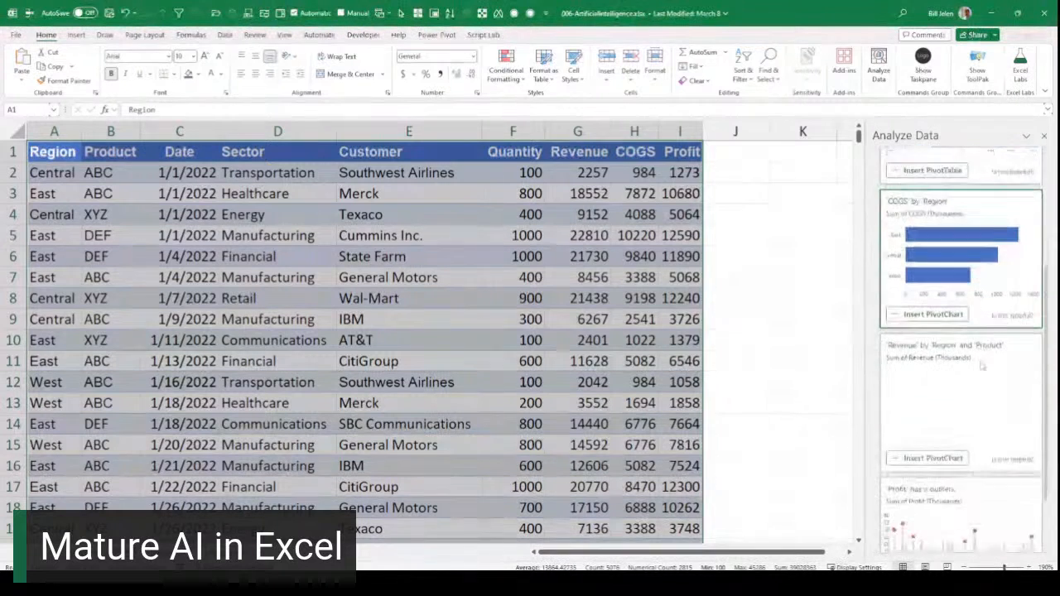
scroll(973, 360, "down", 1)
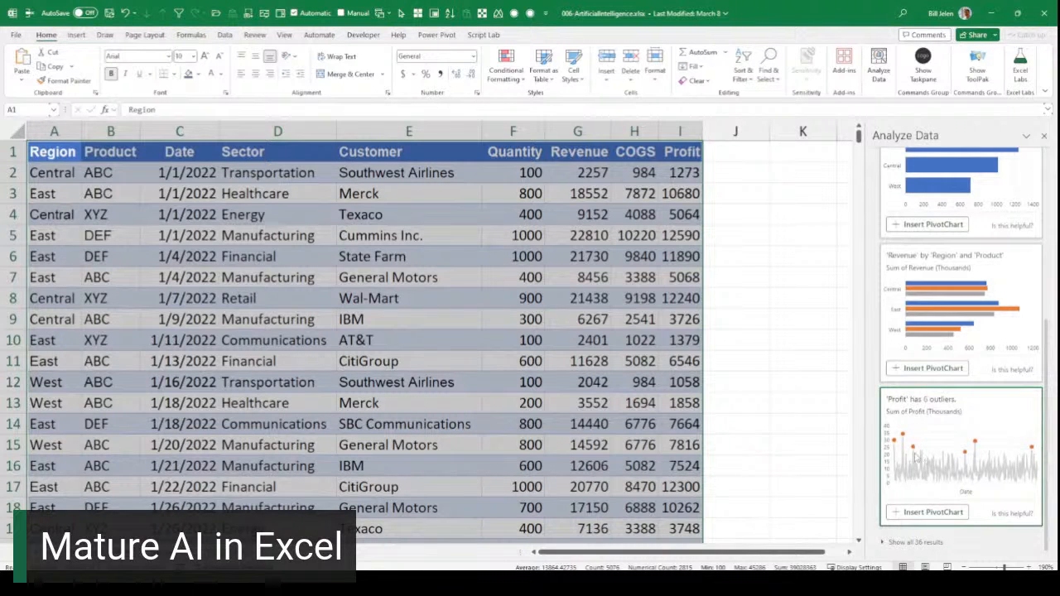
left_click(927, 512)
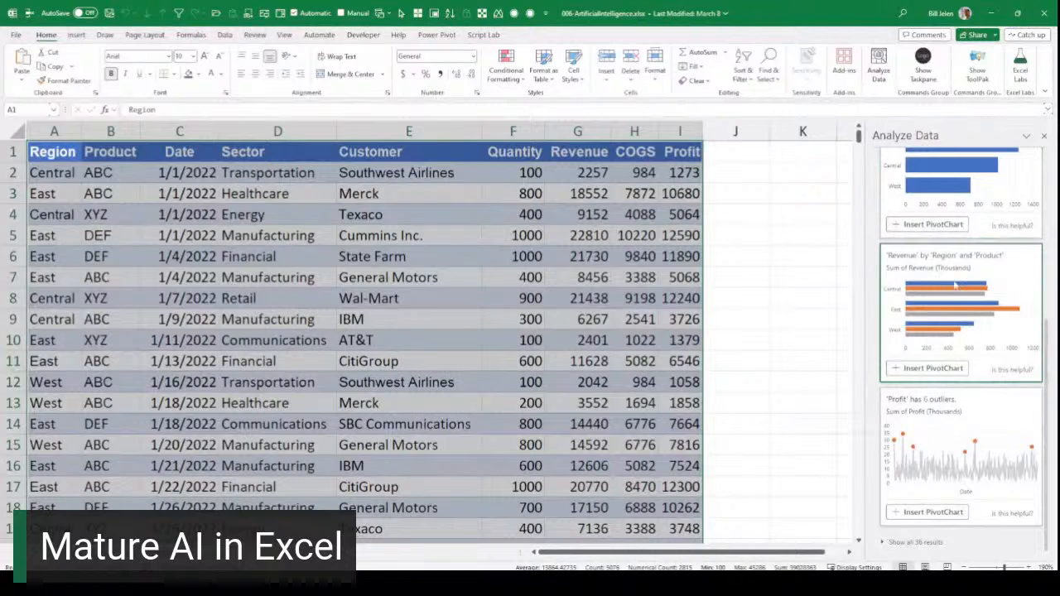
scroll(961, 331, "up", 2)
scroll(961, 323, "down", 3)
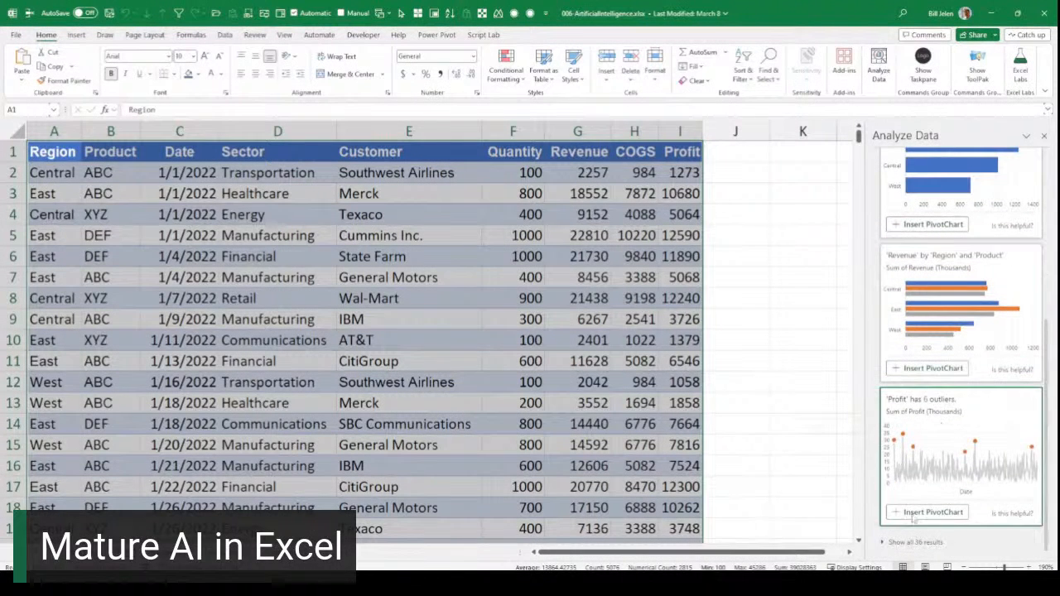
left_click(903, 542)
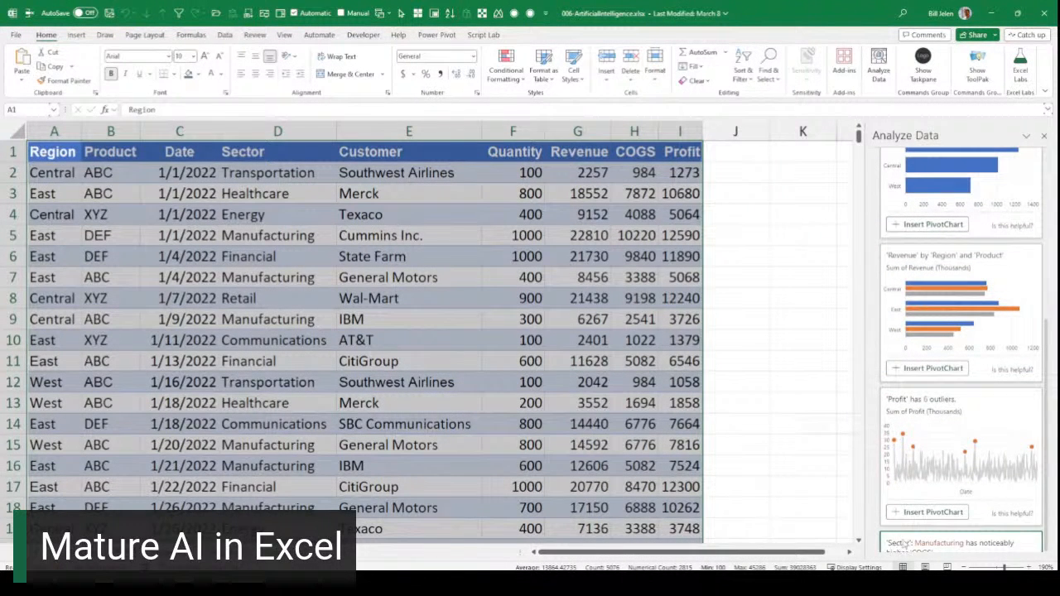
Step: Examine the remaining Analyze Data insights, including the outlier, frequency and correlation charts, and return to the question field
scroll(978, 431, "down", 3)
scroll(1000, 461, "down", 3)
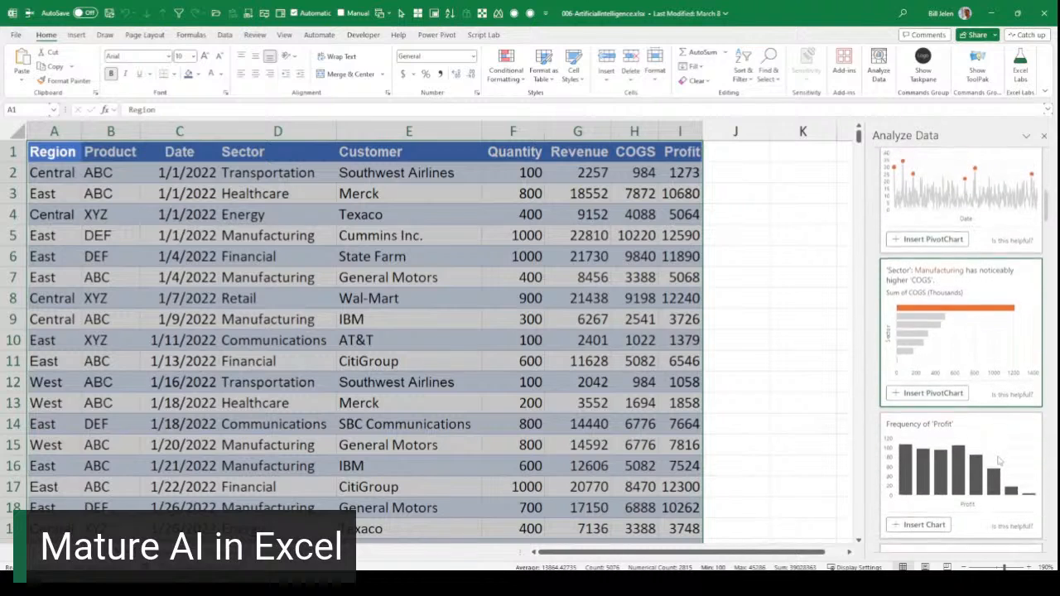
scroll(1000, 462, "down", 9)
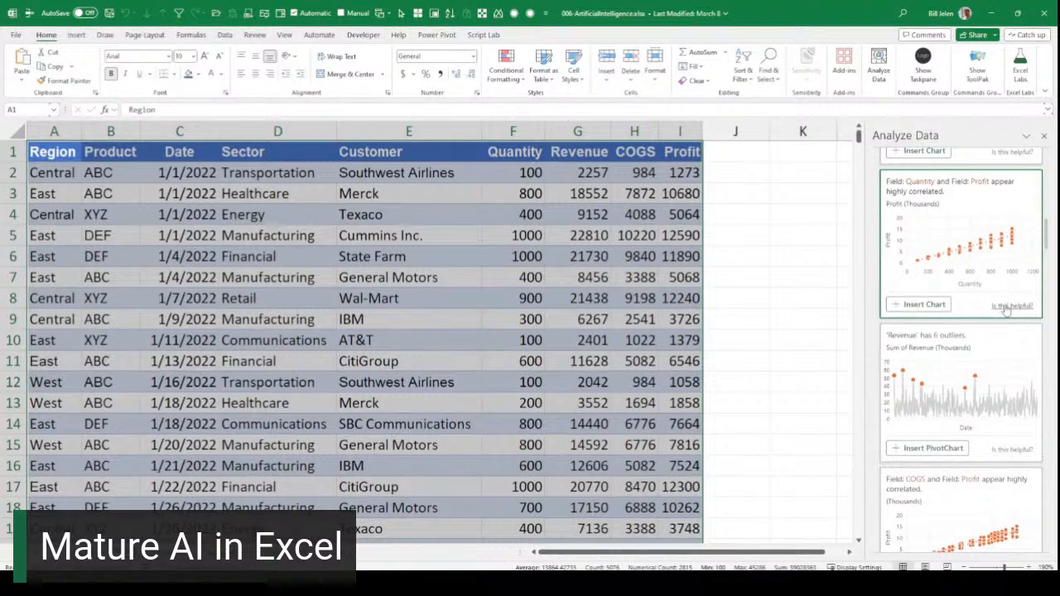
mouse_move(1007, 309)
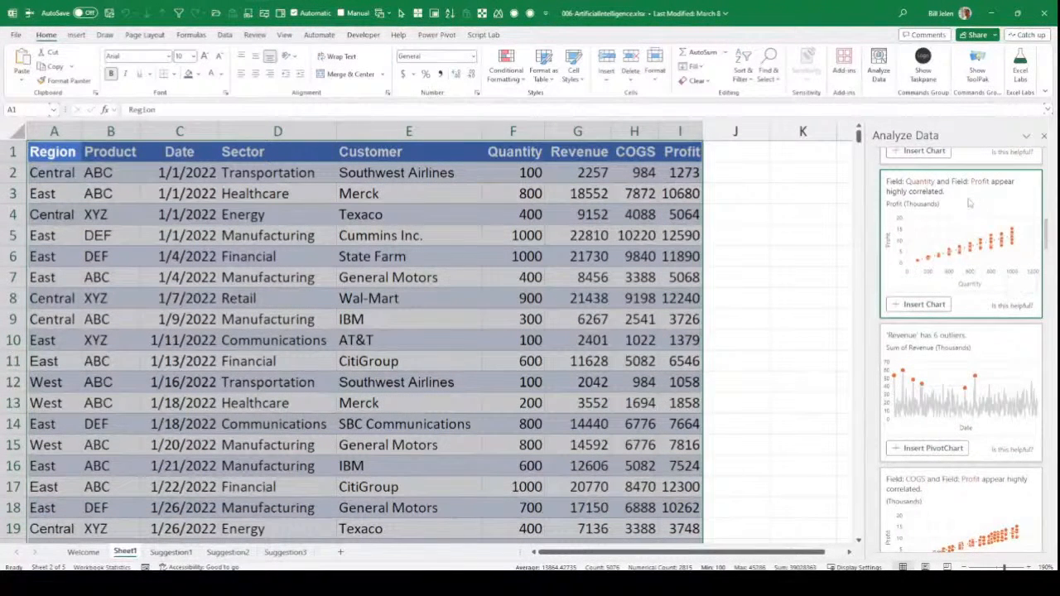
scroll(969, 216, "up", 3)
scroll(976, 248, "up", 10)
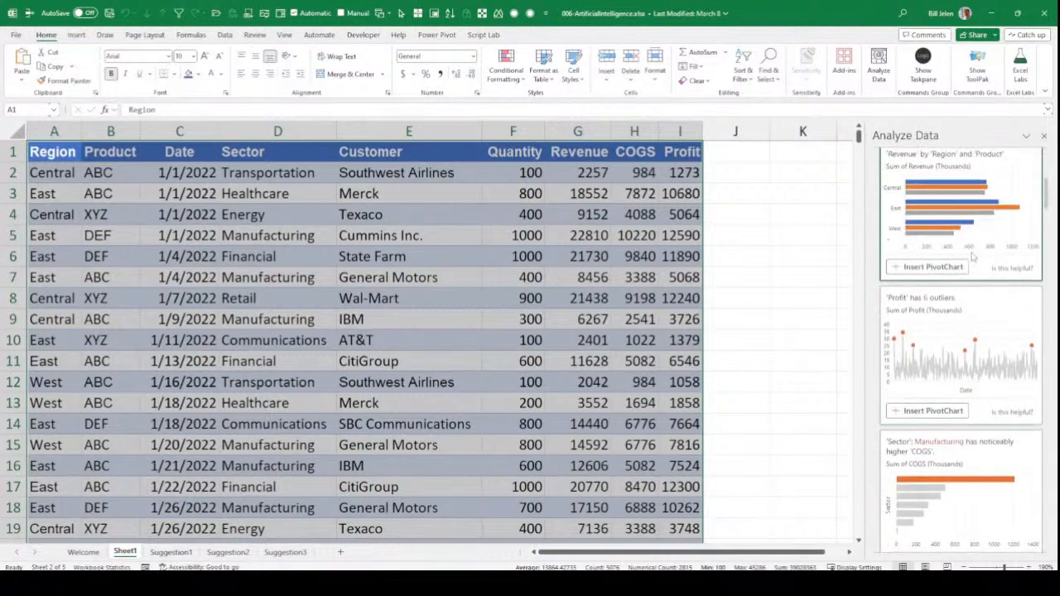
scroll(968, 257, "up", 2)
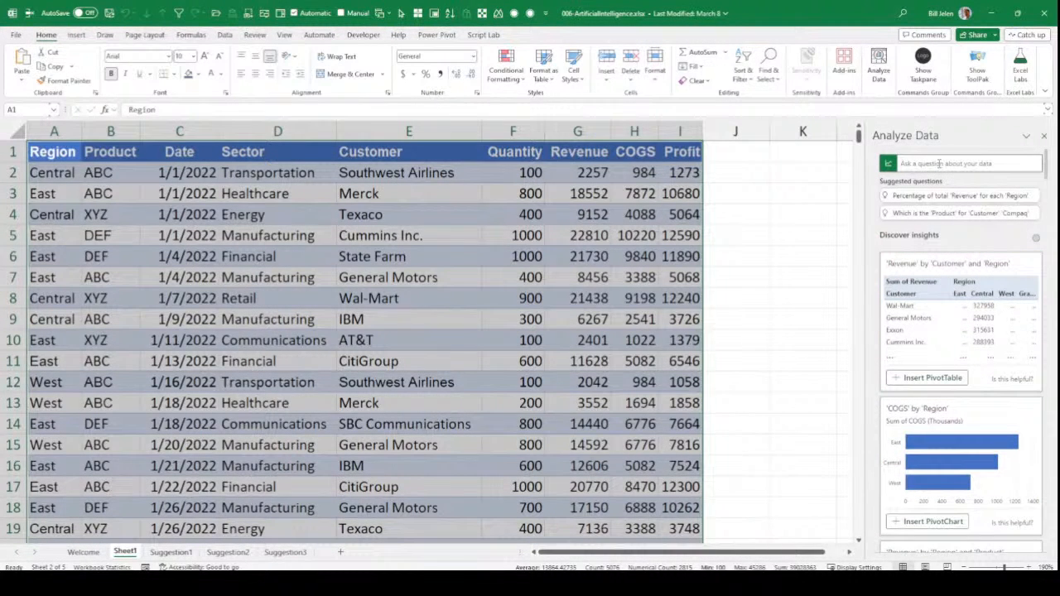
Step: Ask Analyze Data for "Top 3 Customers by Revenue for each Sector"
left_click(940, 163)
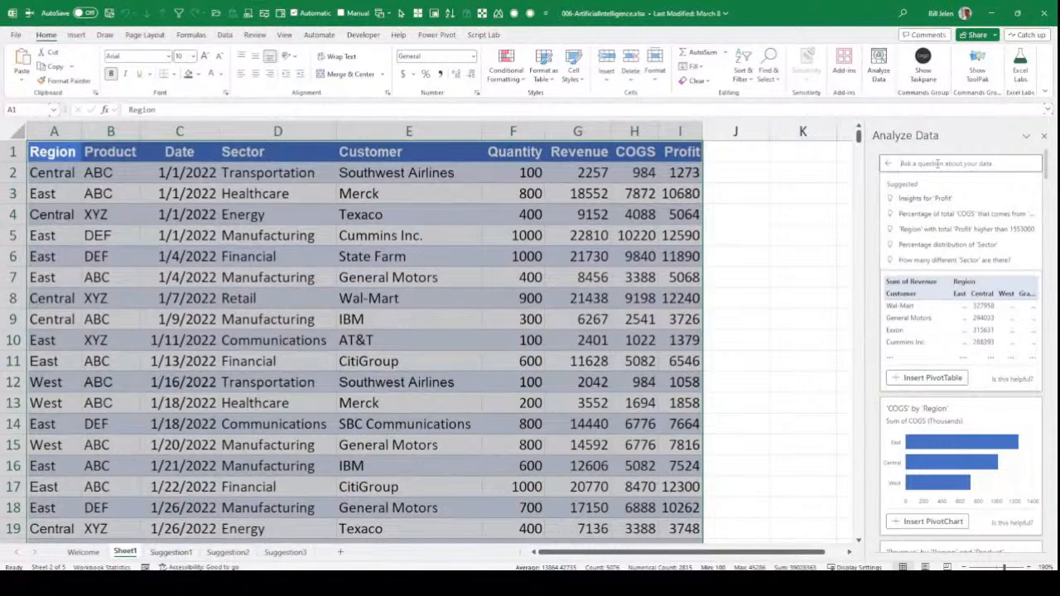
type("Top 3 Custo")
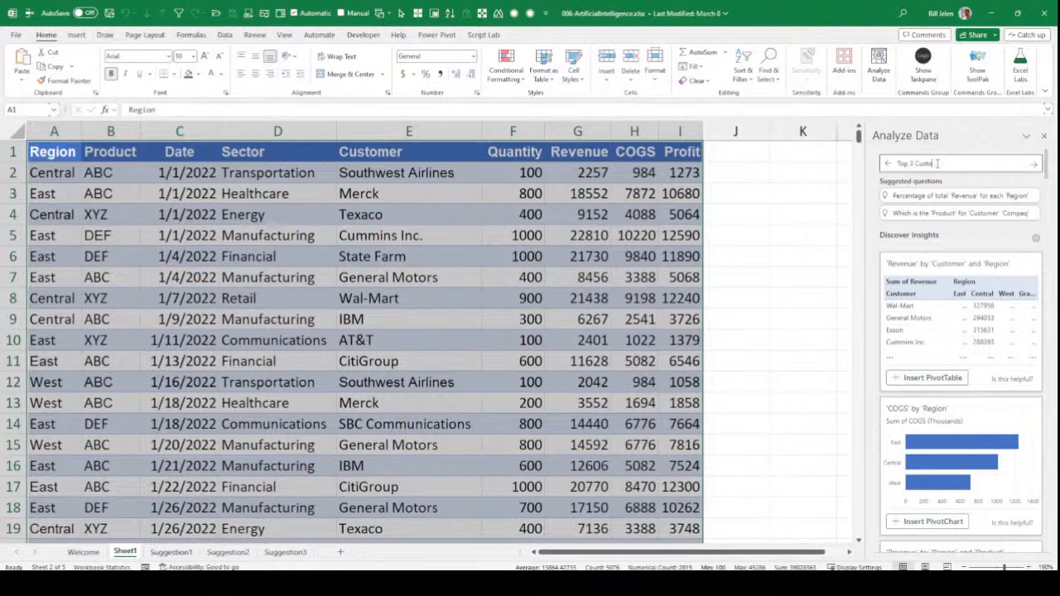
type("mers by")
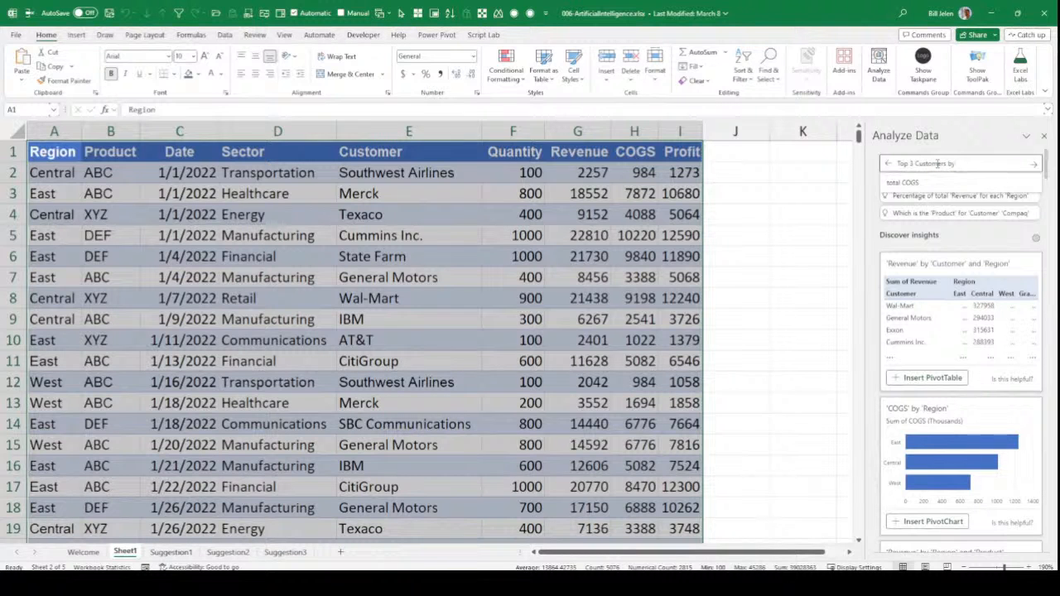
type(" Revenue fo")
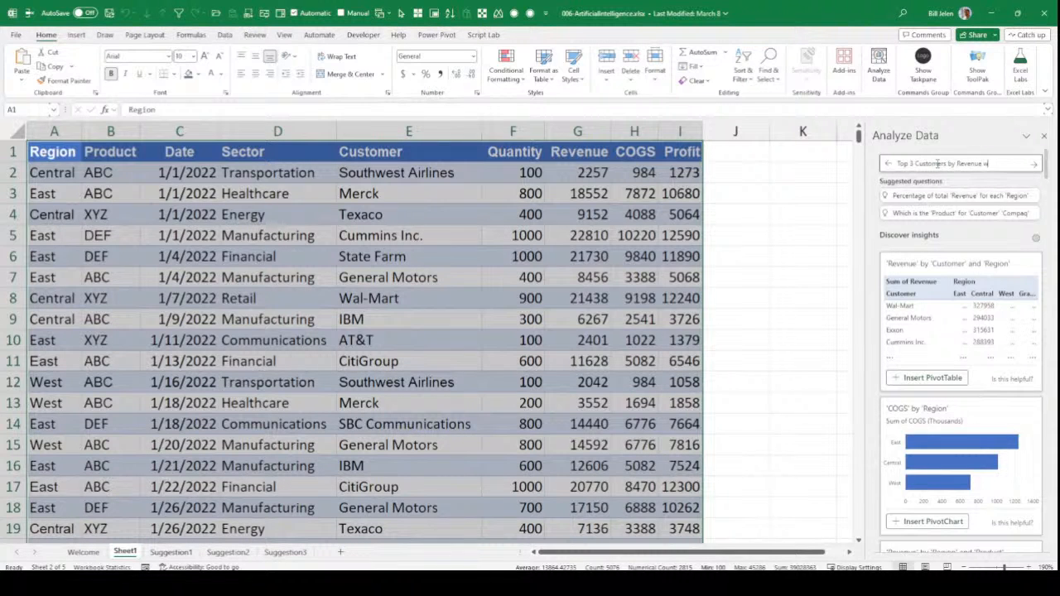
type("r each Sector")
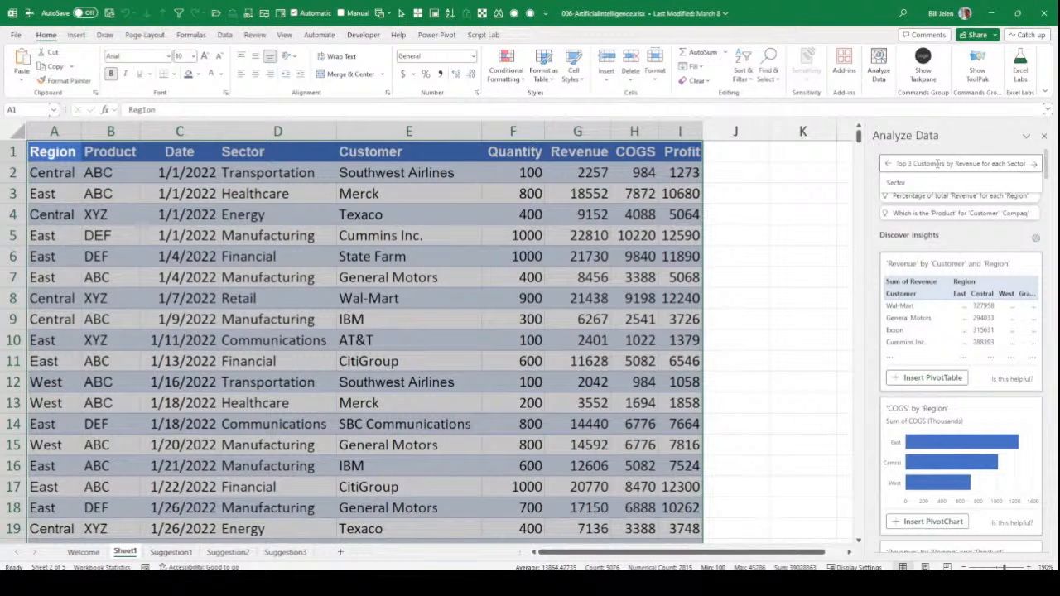
key("Return")
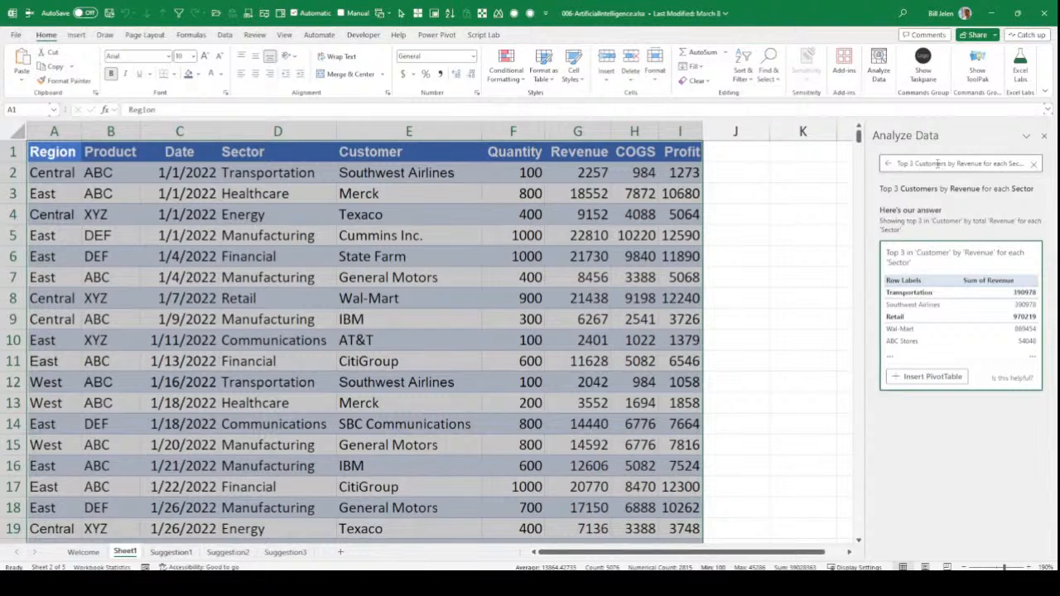
Step: Insert the answer as a PivotTable and switch back to SampleRunSheetMar20.xlsx
left_click(926, 377)
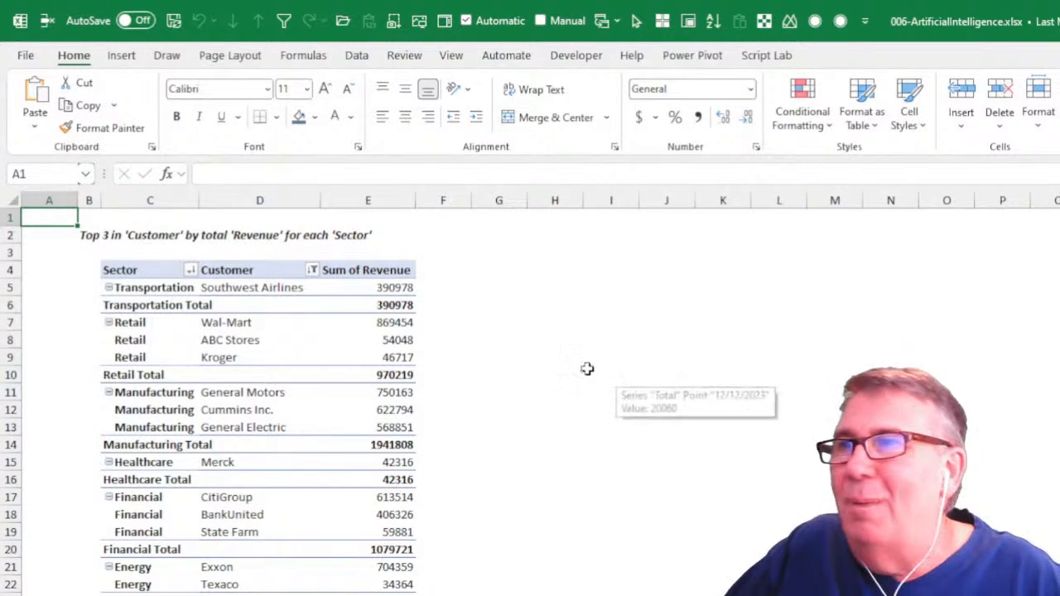
left_click(587, 369)
key("alt+Tab")
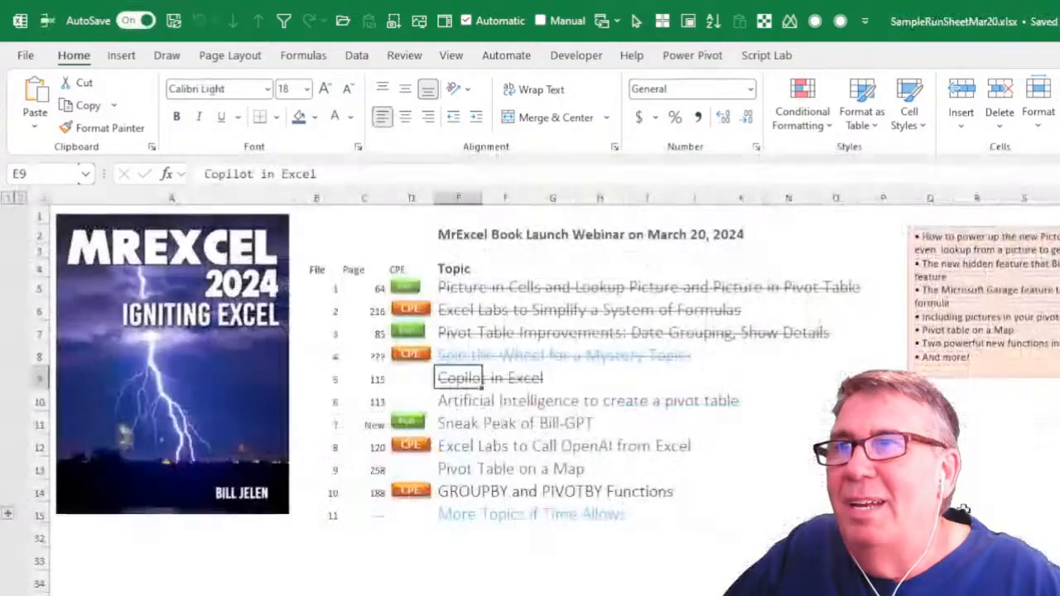
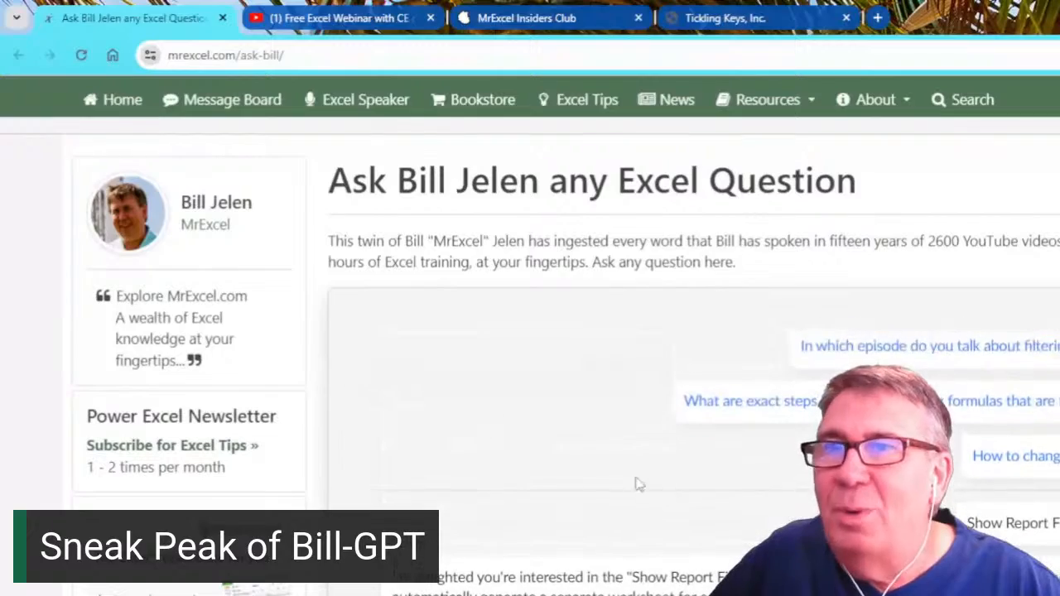
Step: Read the chatbot's answer about Show Report Filter Pages and its Learn more links on the mrexcel.com/ask-bill page
scroll(663, 472, "down", 2)
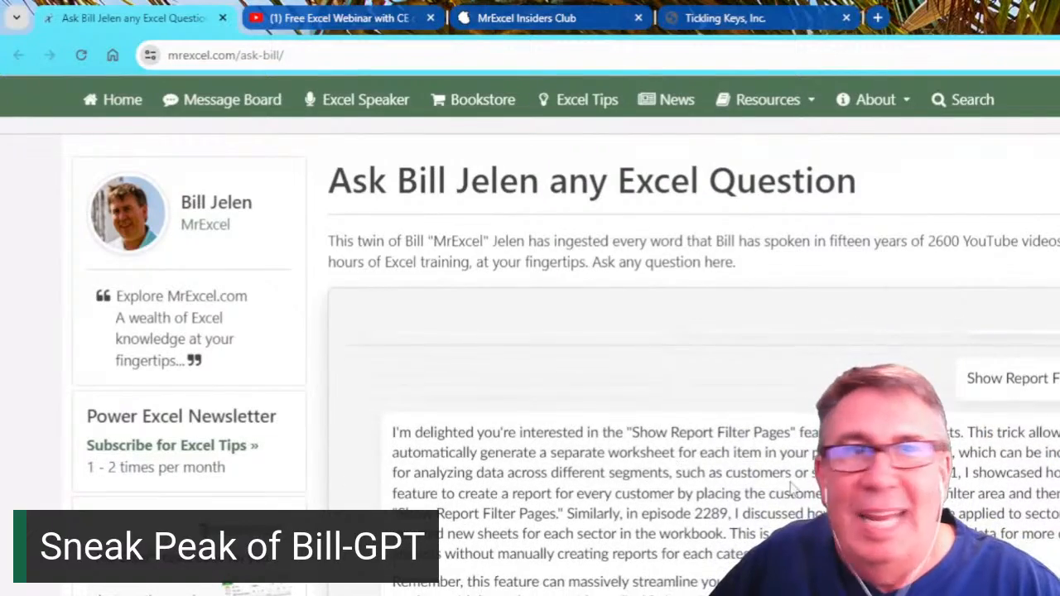
scroll(681, 469, "down", 2)
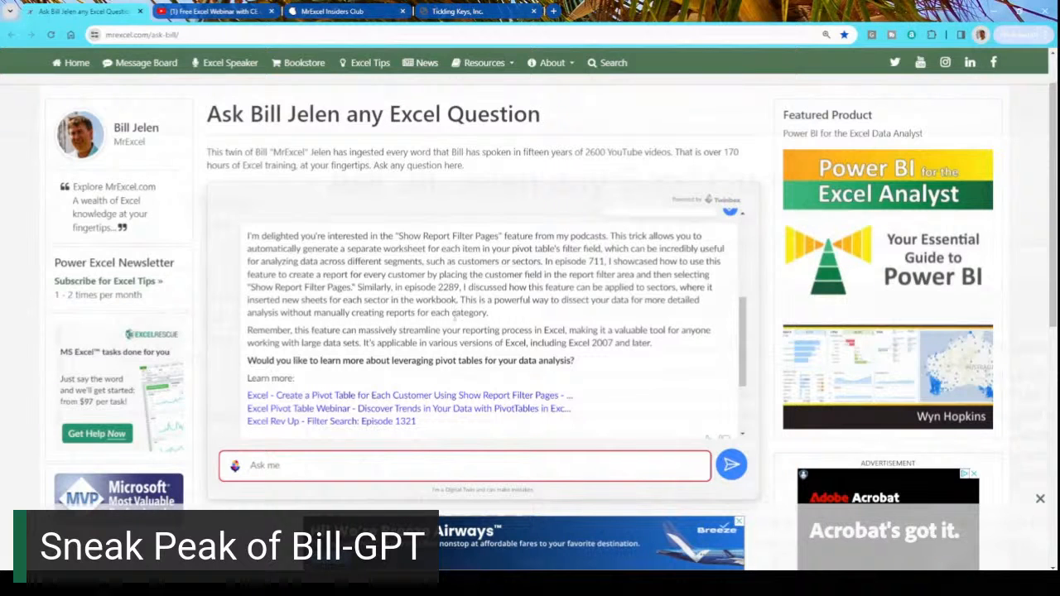
scroll(600, 367, "down", 1)
scroll(601, 367, "down", 1)
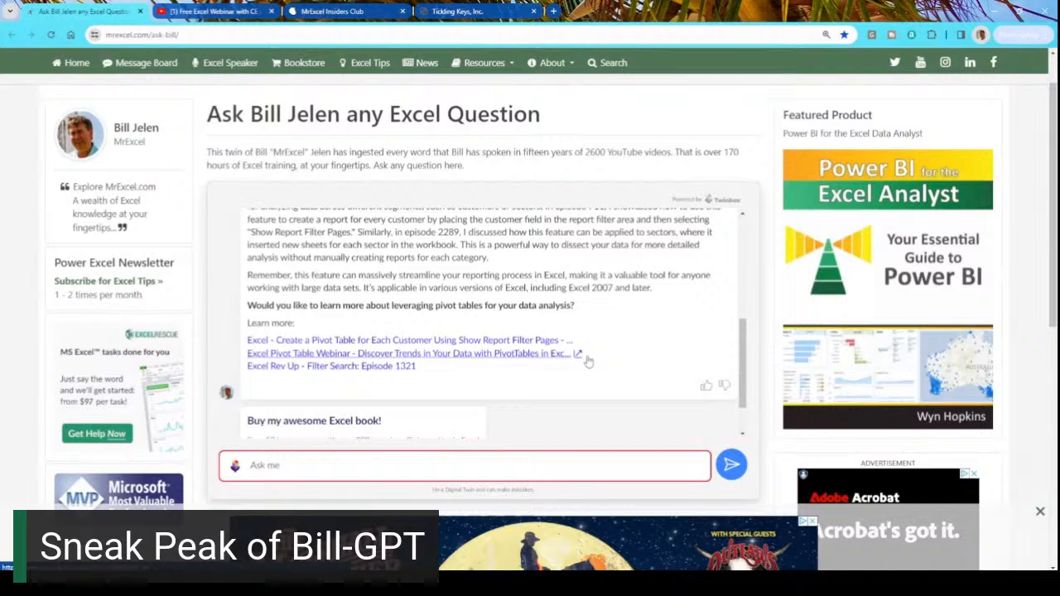
scroll(578, 315, "up", 1)
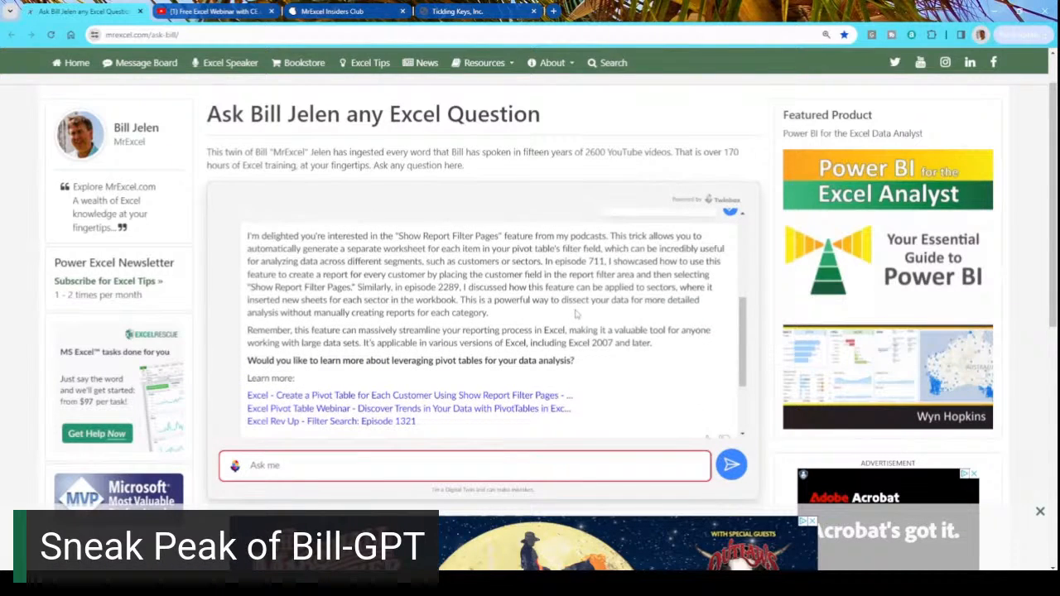
Step: Return to the Excel agenda and strike through the "Sneak Peak of Bill-GPT" and "Artificial Intelligence to create a pivot table" topics
key("alt+Tab")
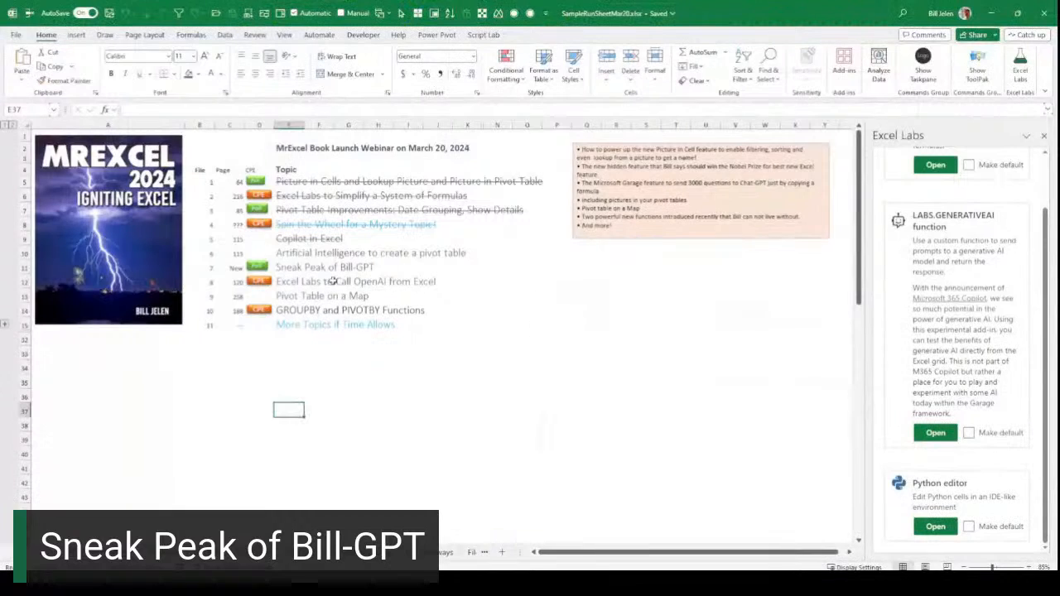
left_click(297, 267)
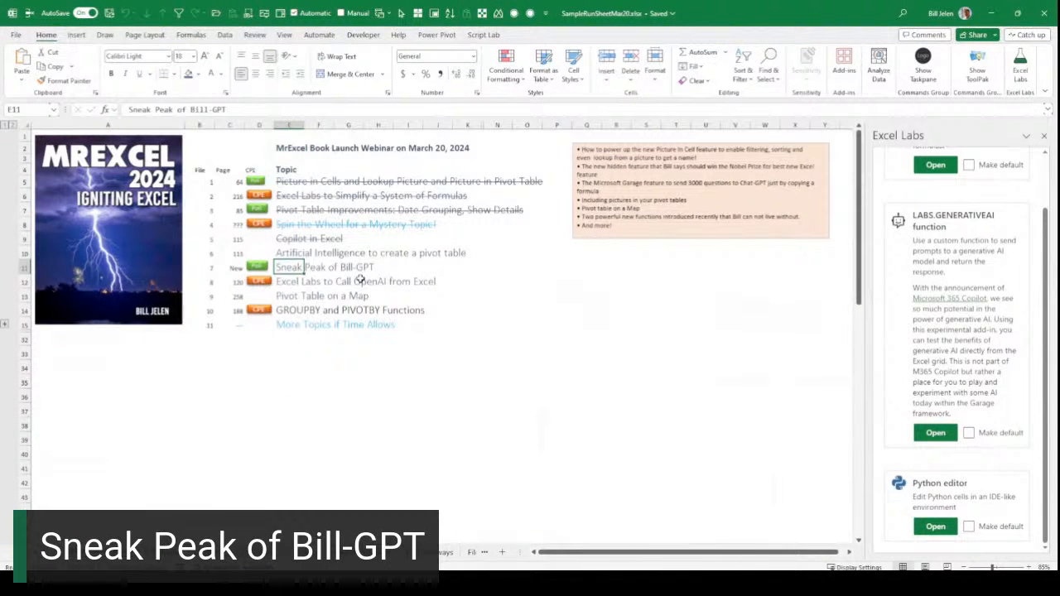
key("ctrl+5")
key("Up")
key("ctrl+5")
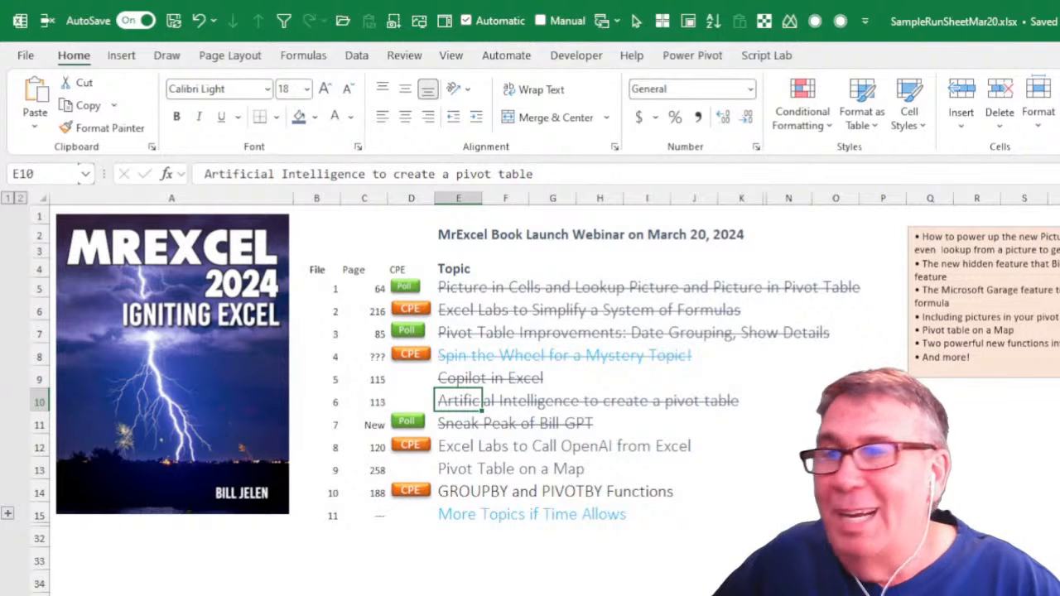
Step: Show the CPEDelta sheet, then go back to WhatsNewAgenda and select the "Excel Labs to Call OpenAI from Excel" topic
key("ctrl+Page_Down")
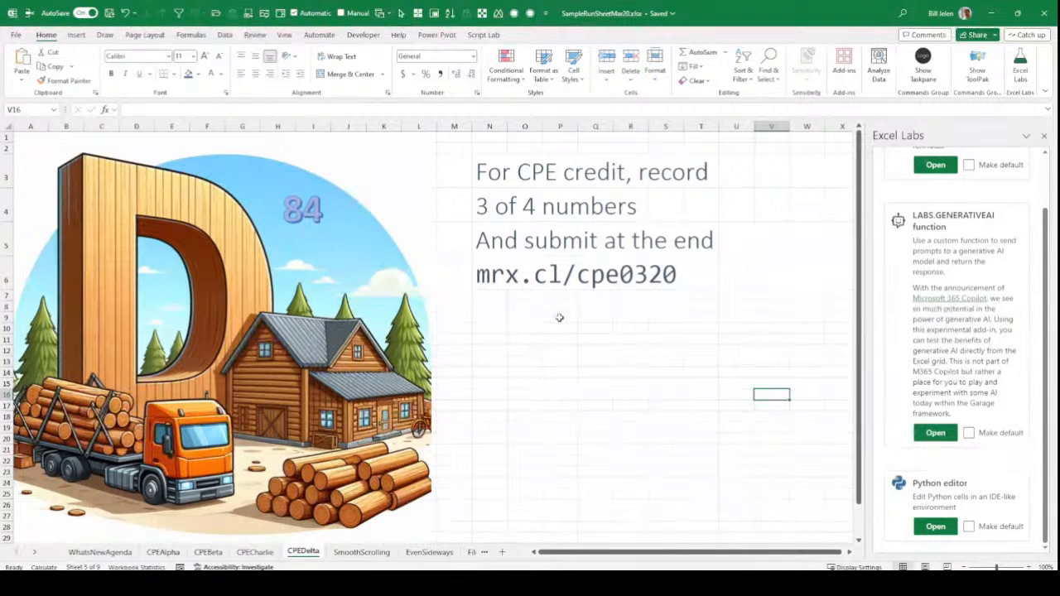
key("alt+Tab")
key("Escape")
left_click(99, 552)
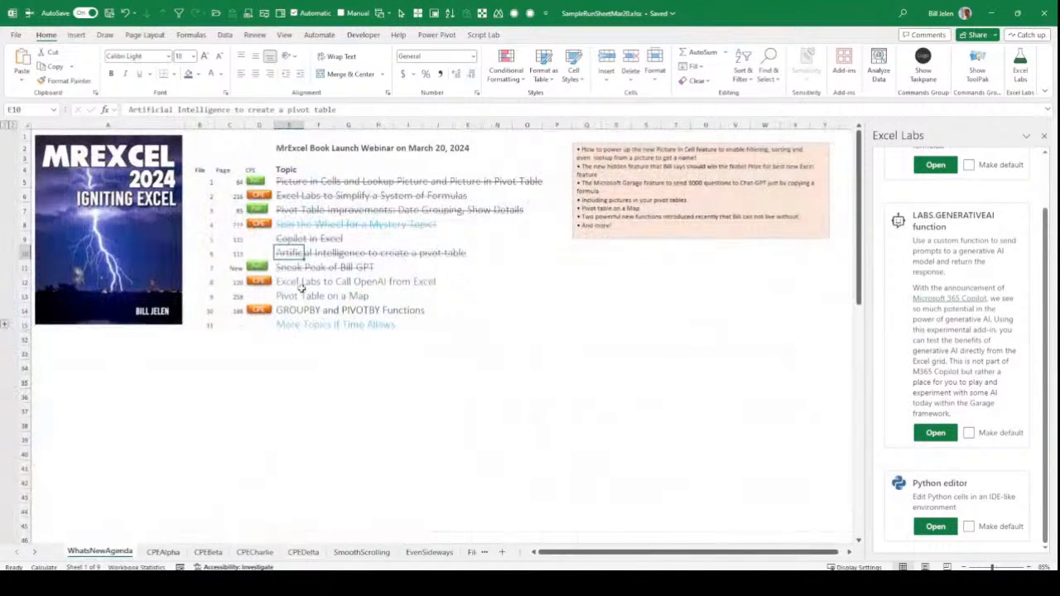
left_click(292, 284)
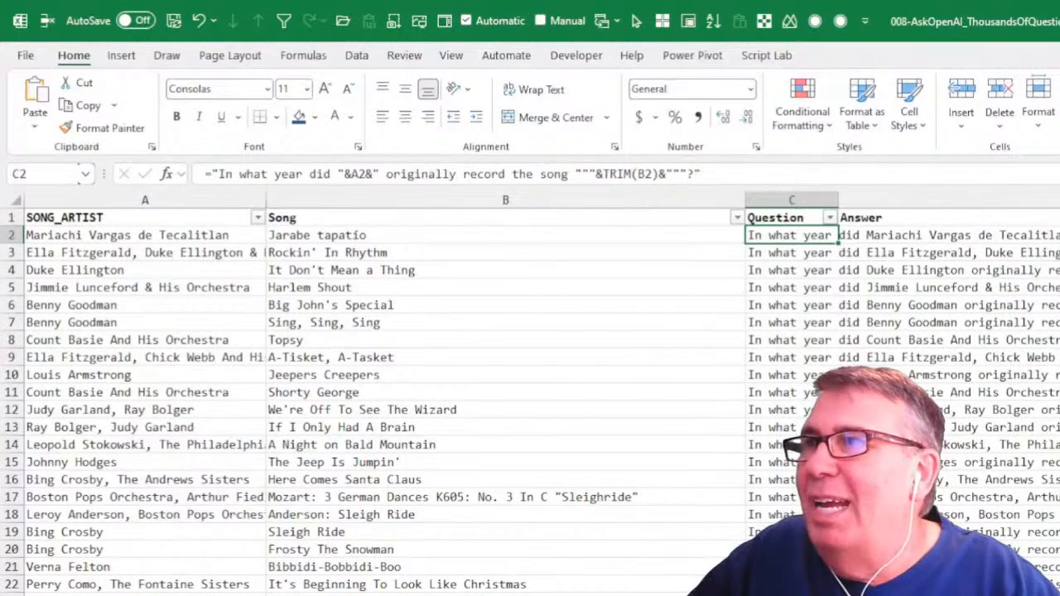
Step: Look over the artist and song columns of 008-AskOpenAI_ThousandsOfQuestions.xlsx, going to the last song and back to the header
left_click(111, 268)
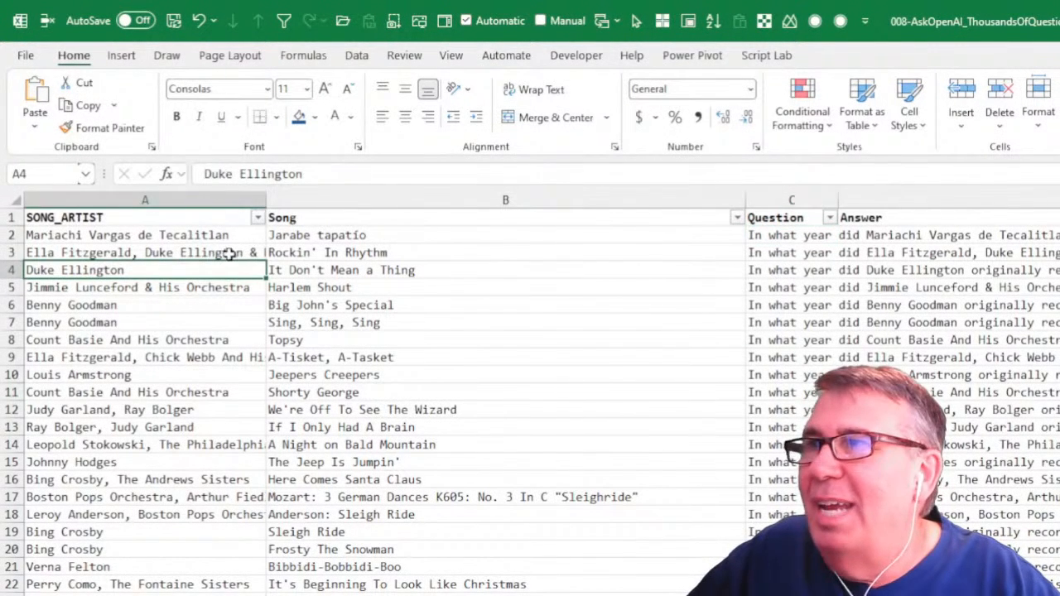
left_click(307, 238)
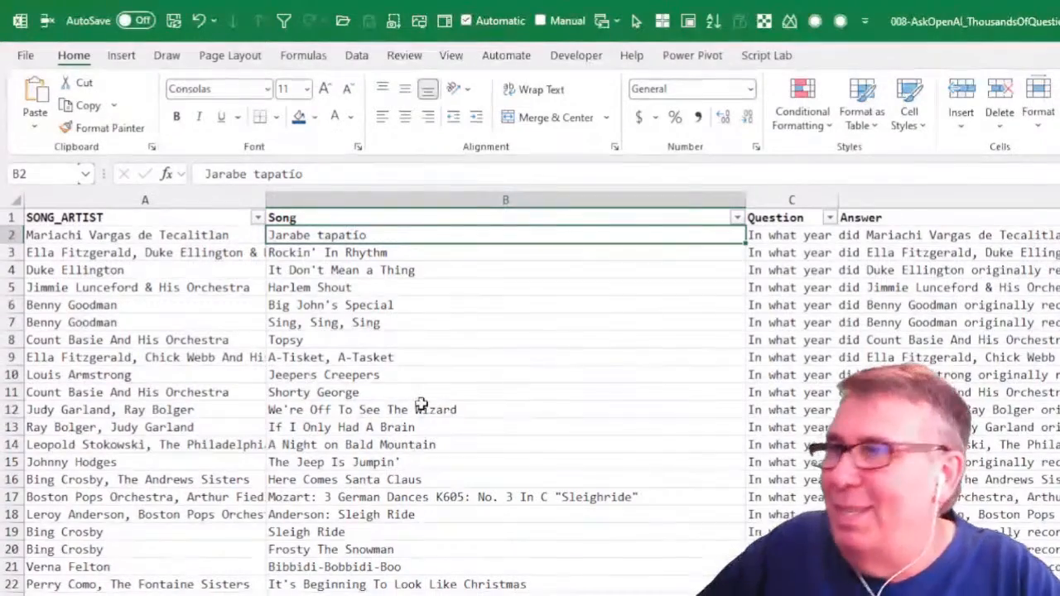
key("ctrl+Down")
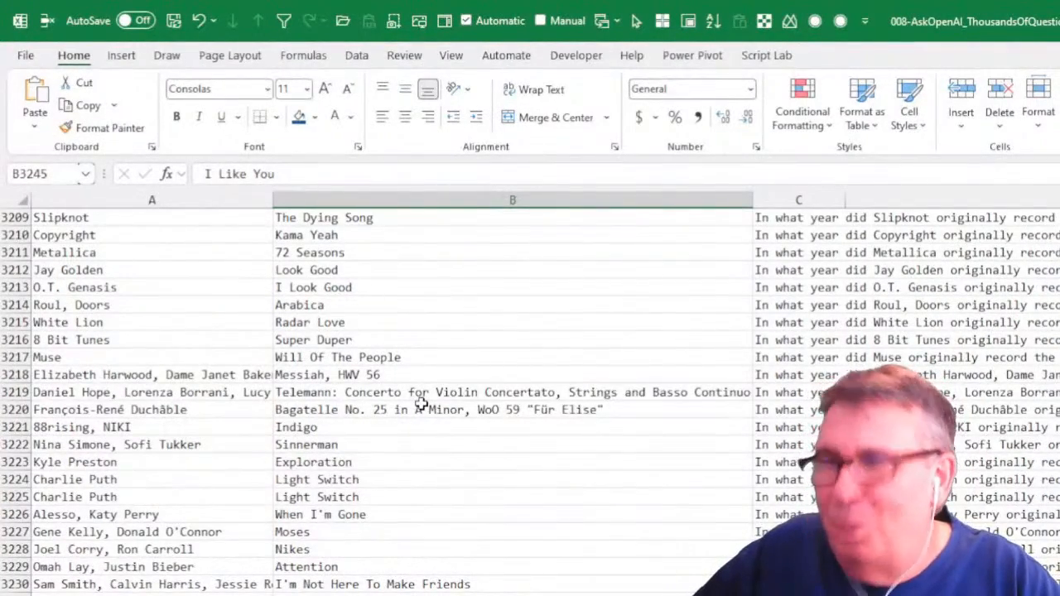
key("ctrl+Up")
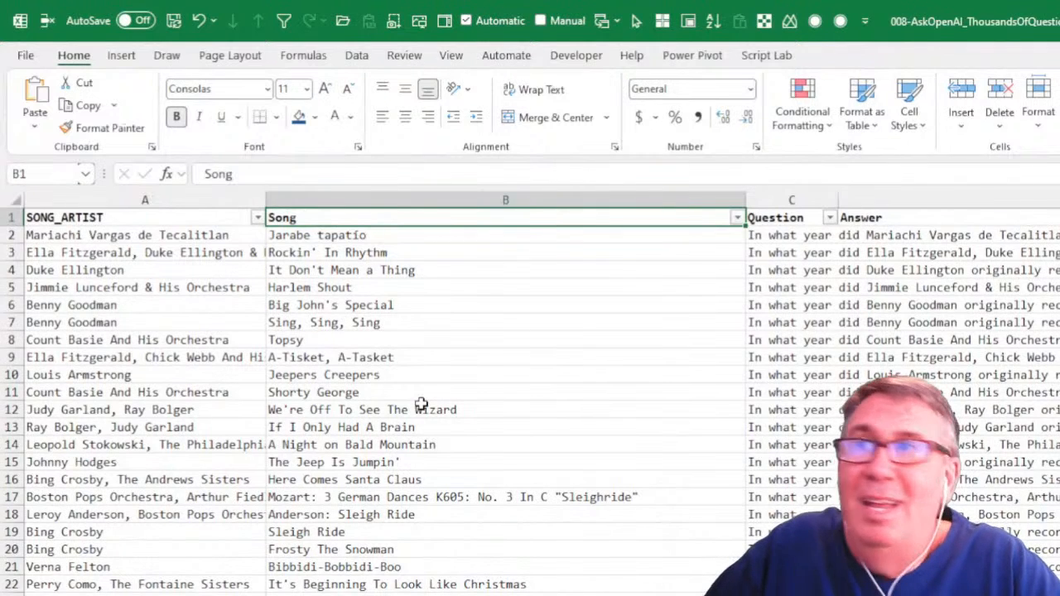
Step: Inspect the Question formula in C2 that combines the artist and song, and leave it as it is
key("Down")
key("Right")
key("F2")
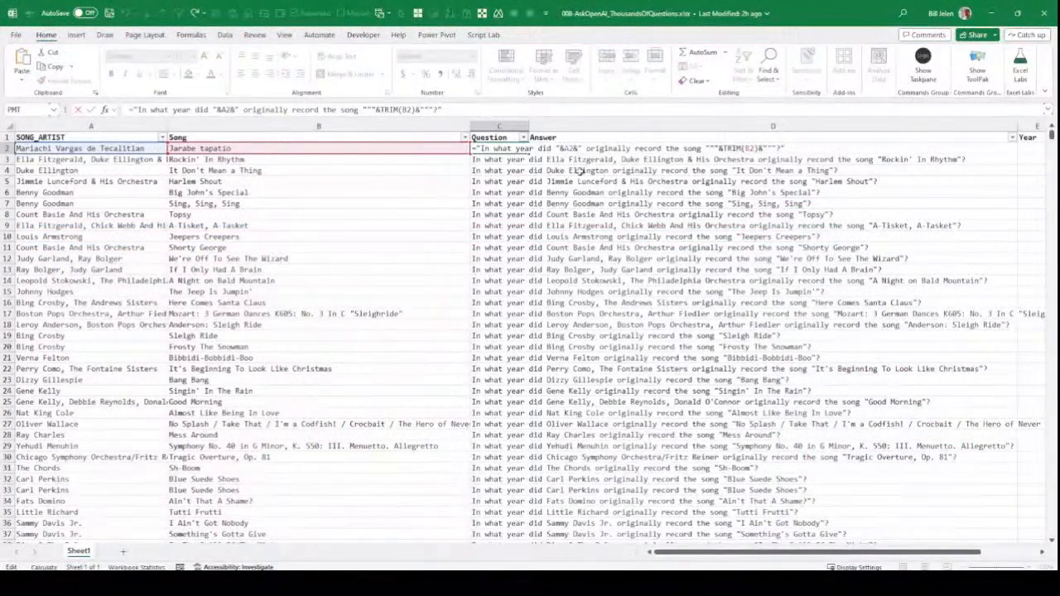
key("ctrl+Return")
Step: Select Answer cell D2 and open the LABS.GENERATIVEAI function page in the Excel Labs add-in
key("Right")
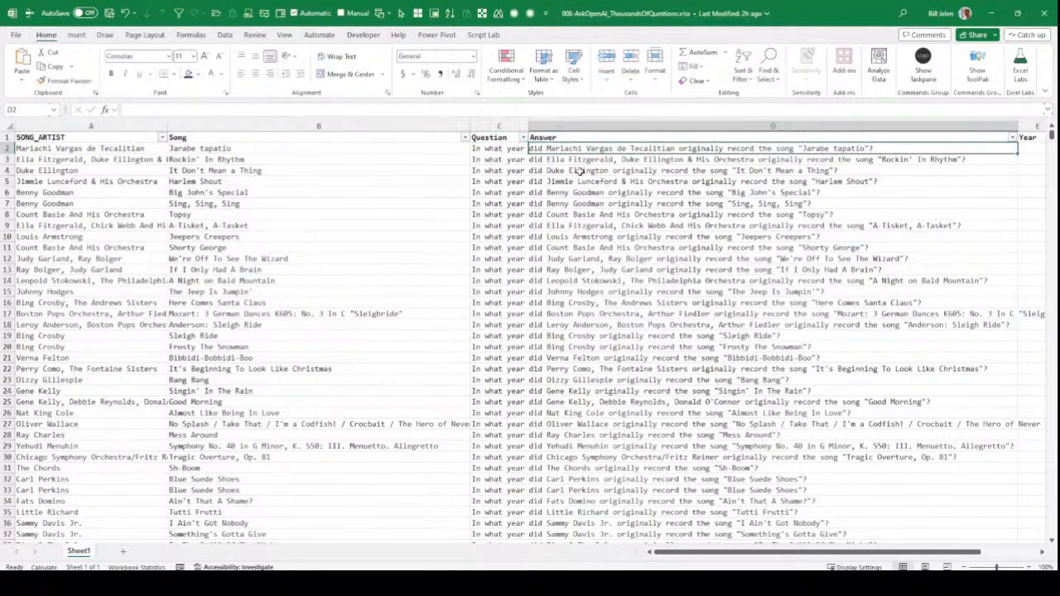
left_click(1021, 68)
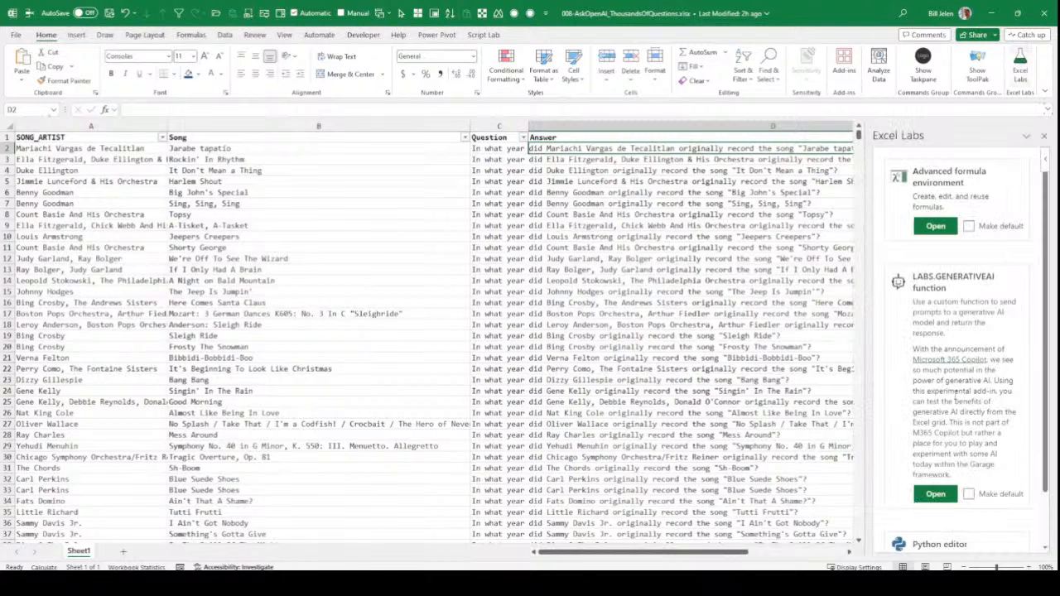
scroll(930, 439, "down", 1)
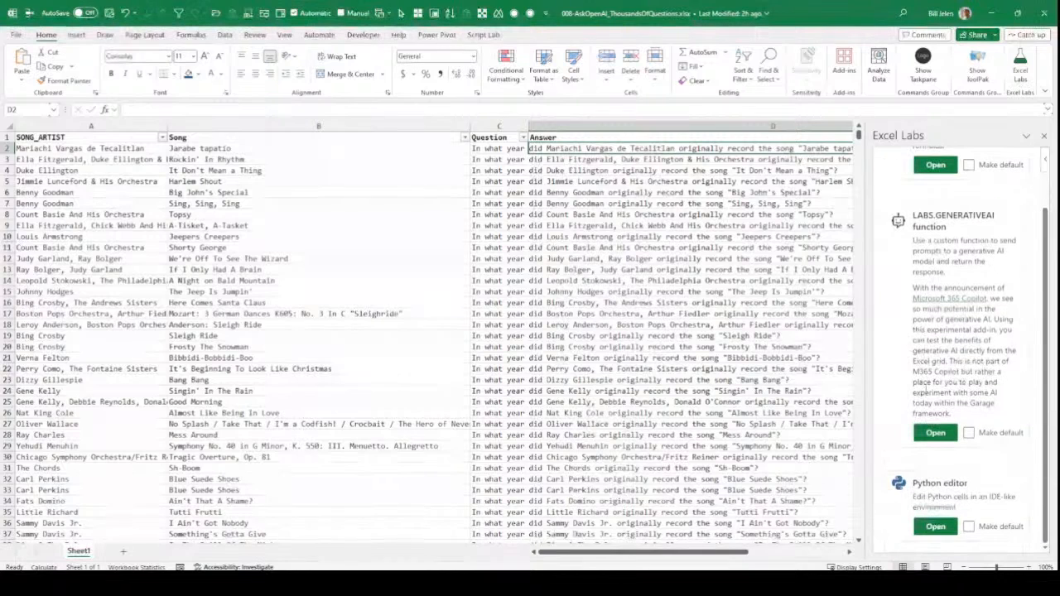
left_click(933, 434)
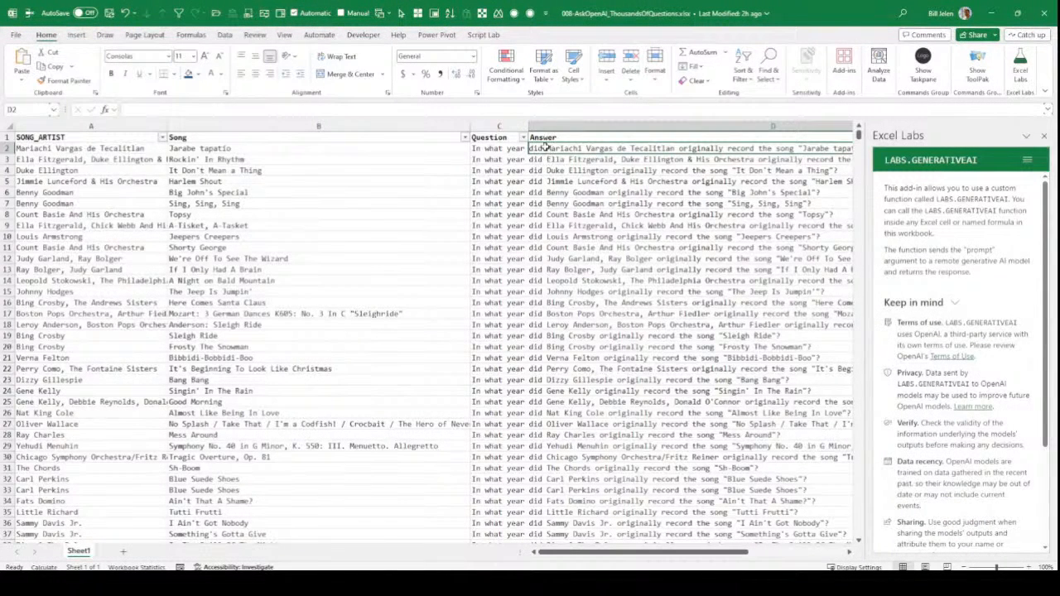
Step: Enter =LABS.GENERATIVEAI(C2) in Answer cell D2 to get an answer to the question in C2
type("=lab")
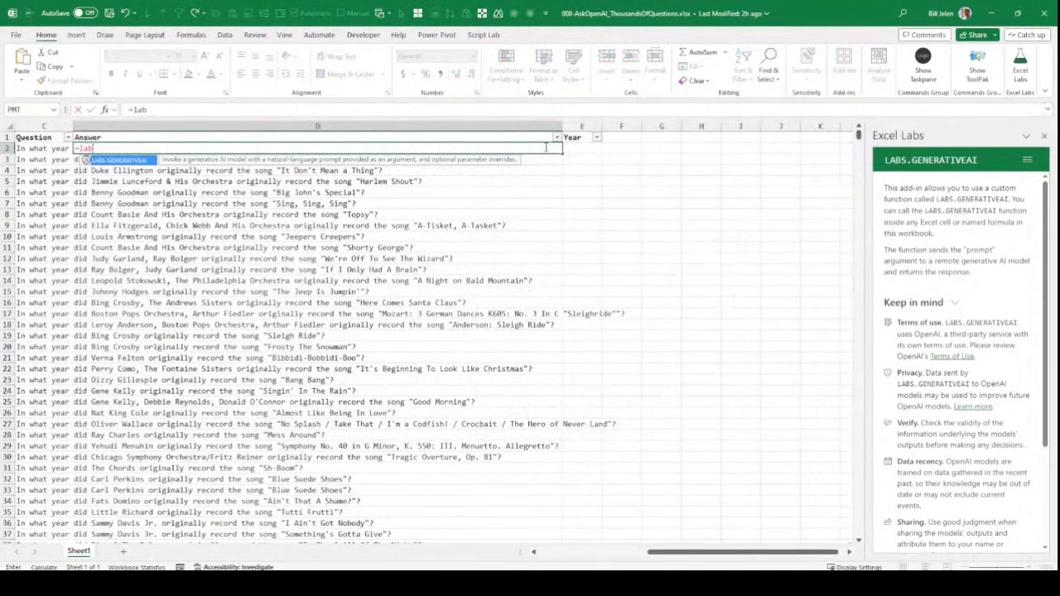
key("Tab")
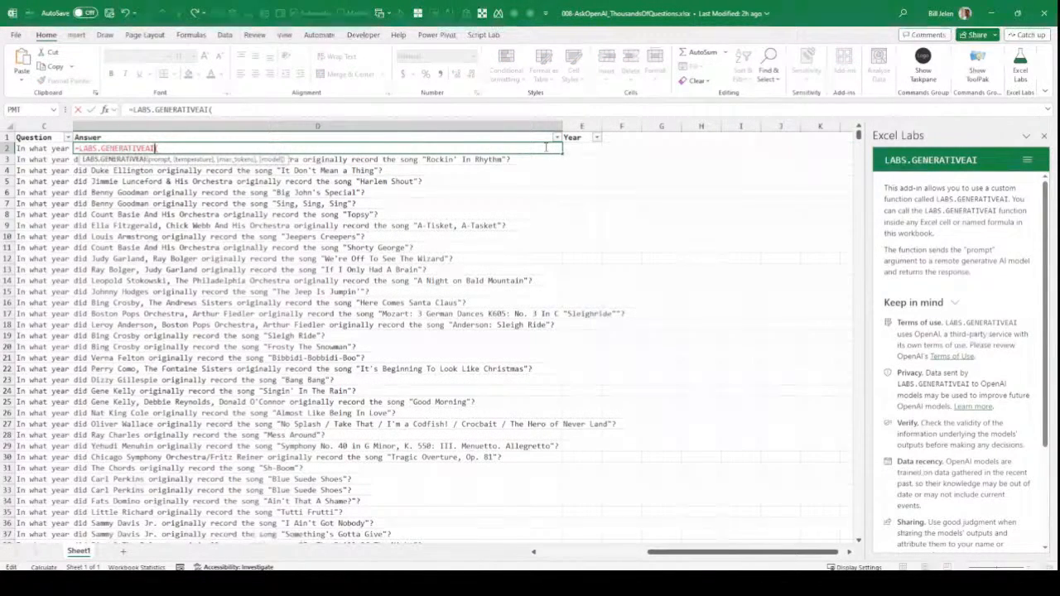
key("Left")
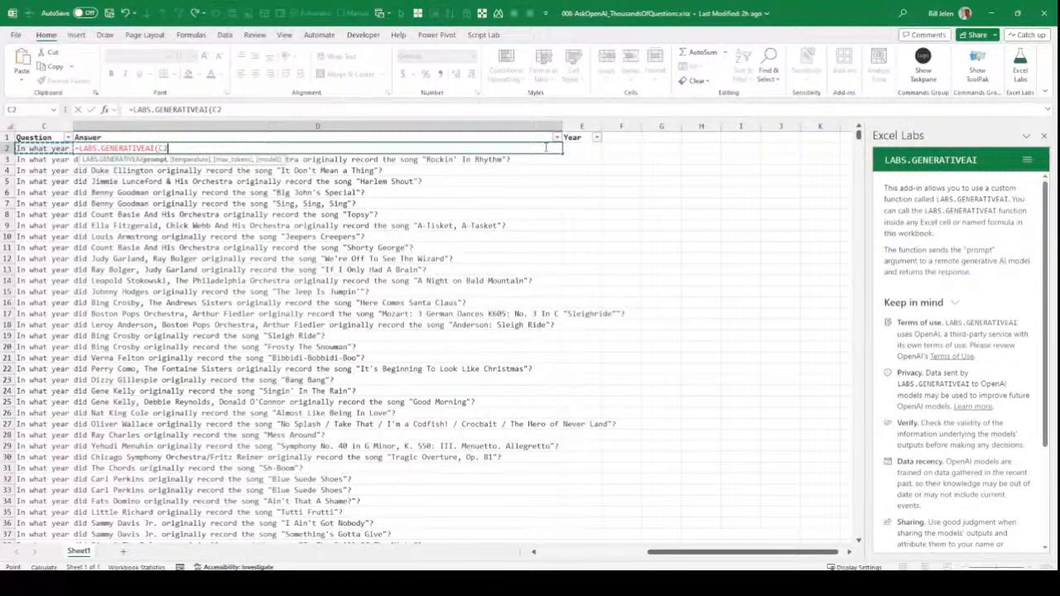
type(")")
key("ctrl+Return")
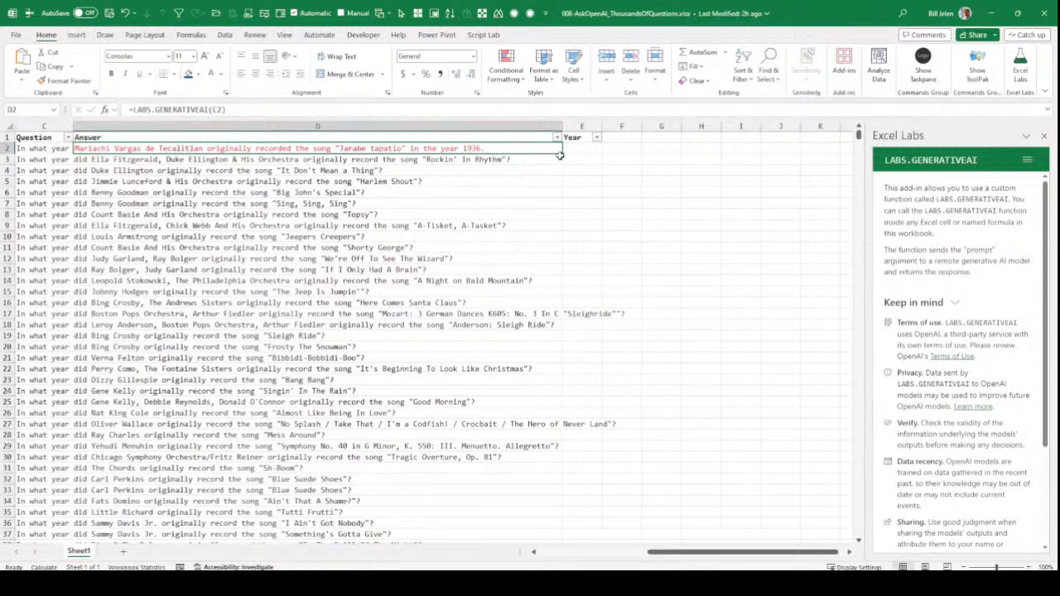
Step: Enter =RIGHT(D2,5) in Year cell E2 to extract the last five characters of the answer
left_click(580, 149)
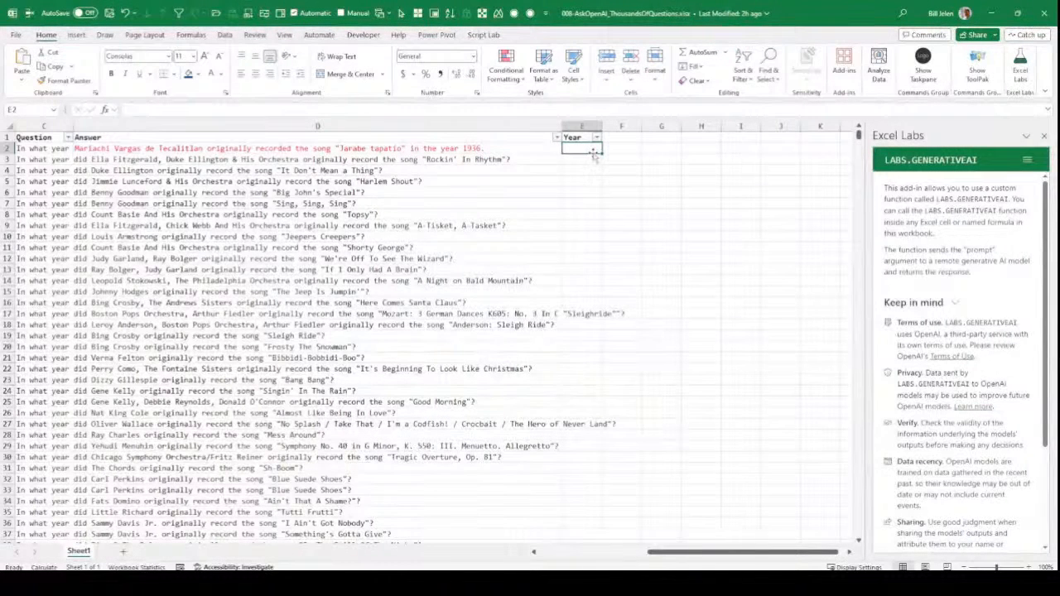
type("=right(")
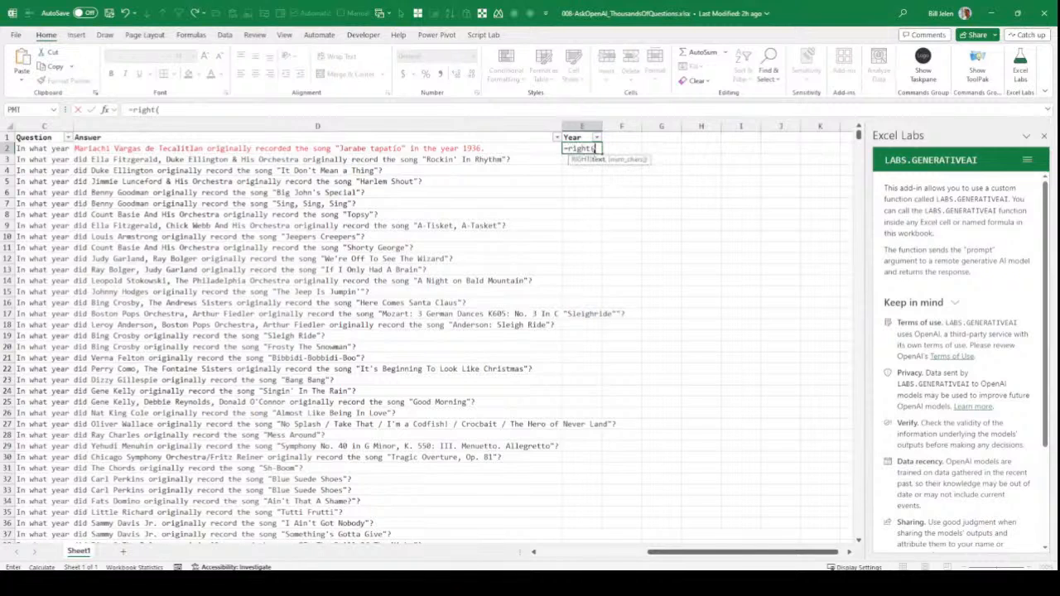
key("Left")
type(",5")
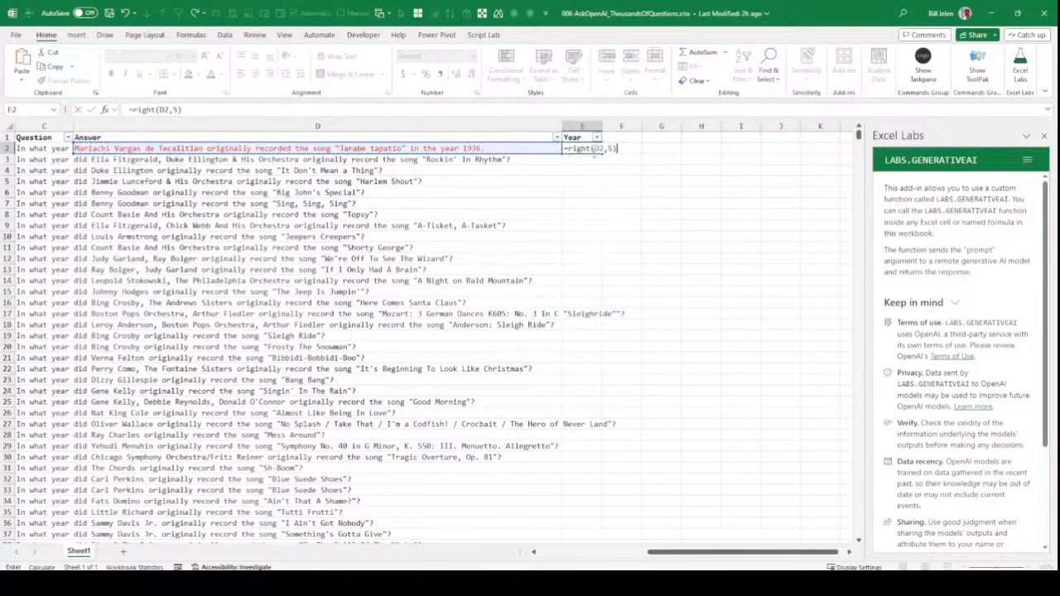
key("ctrl+Return")
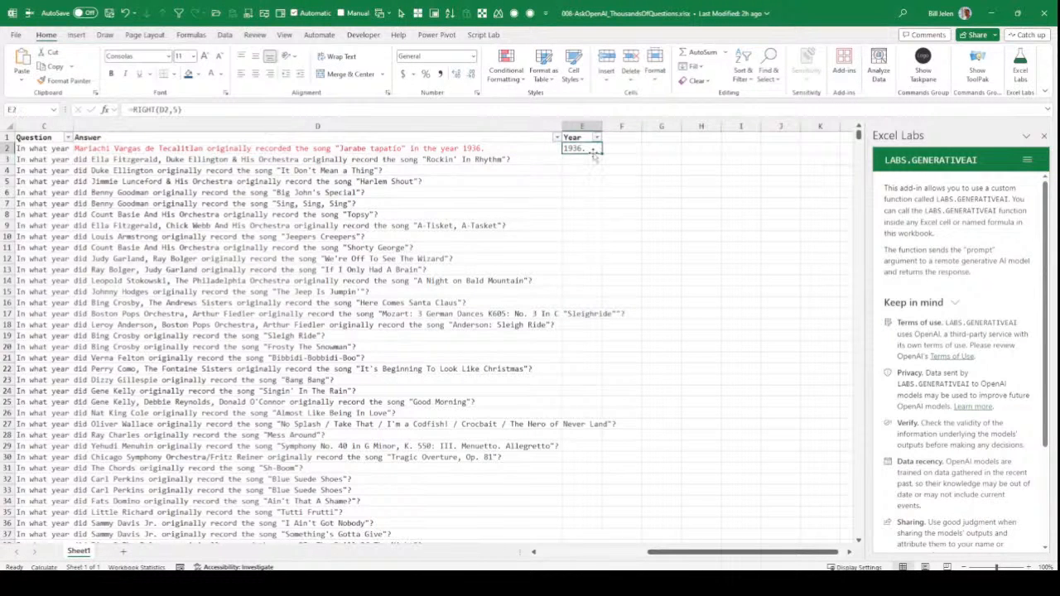
Step: Wrap the E2 formula in LEFT with 4 characters, making it =LEFT(RIGHT(D2,5),4), to drop the final period
key("F2")
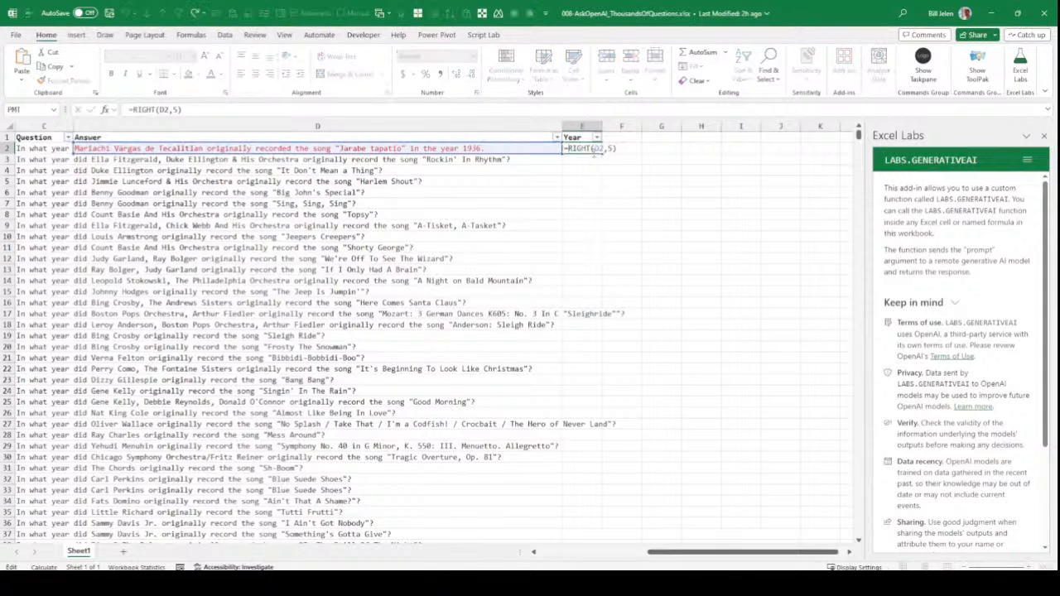
key("Home")
key("Right")
type("LEFT(")
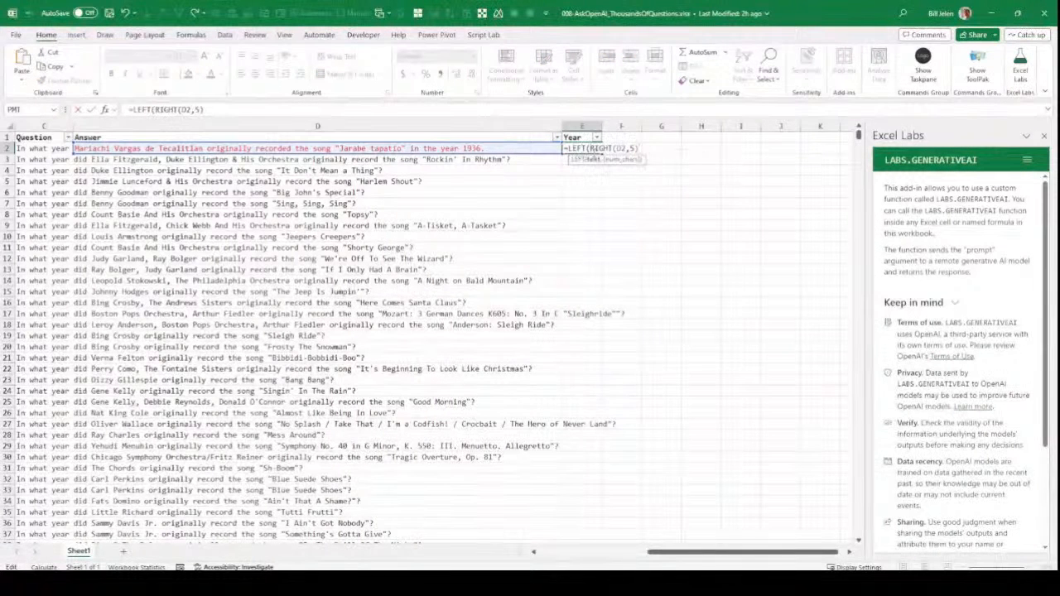
type(",4)")
key("ctrl+Return")
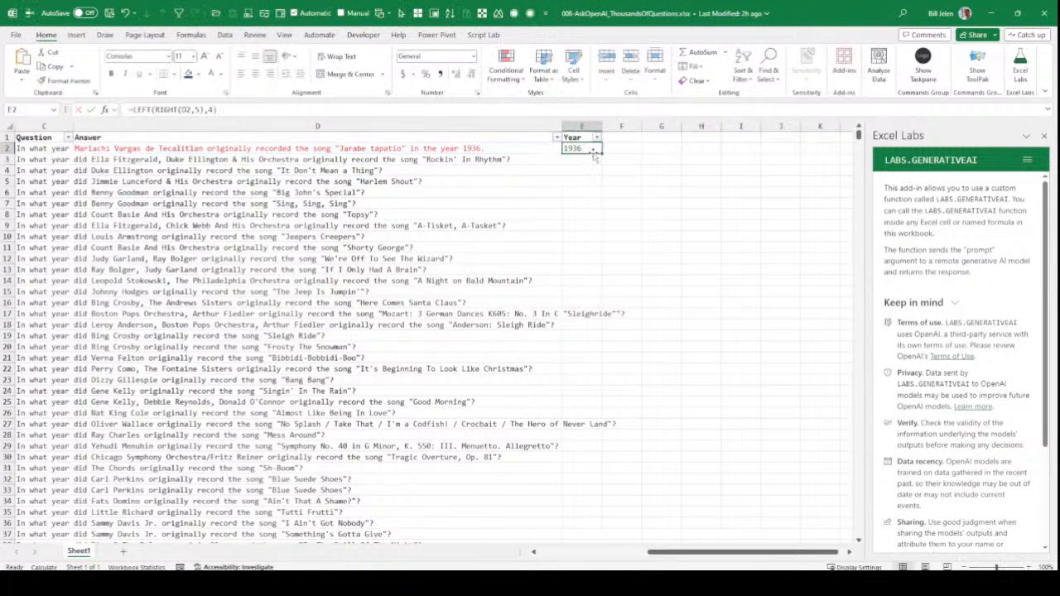
Step: Append +0 to the Year formula in E2 to convert the text year to a number
key("F2")
type("+0")
key("Return")
Step: Copy the LABS.GENERATIVEAI formula from D2 down through D7
key("Up")
key("Left")
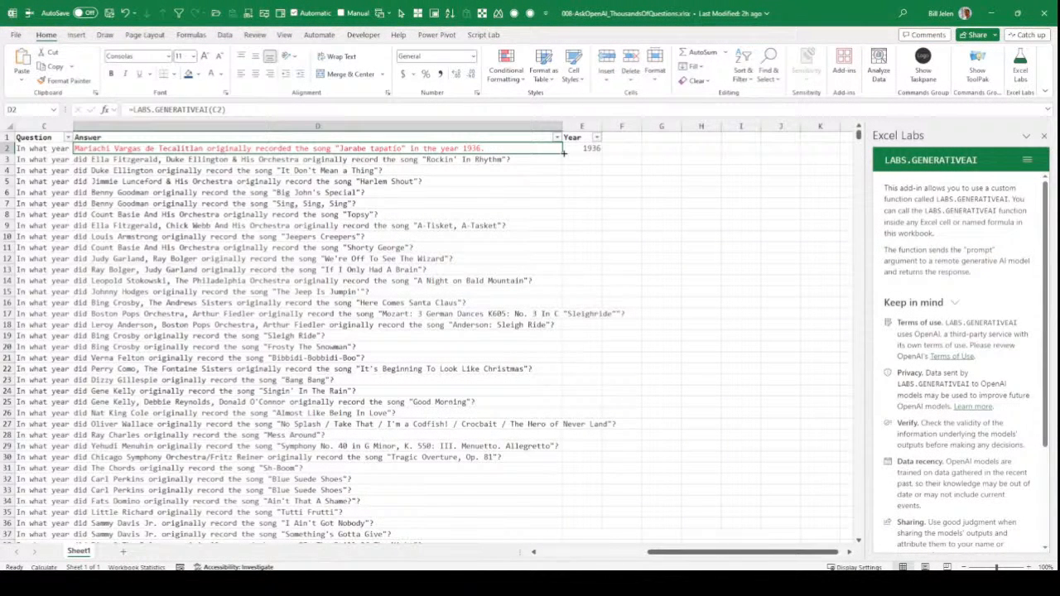
left_click_drag(563, 152, 566, 207)
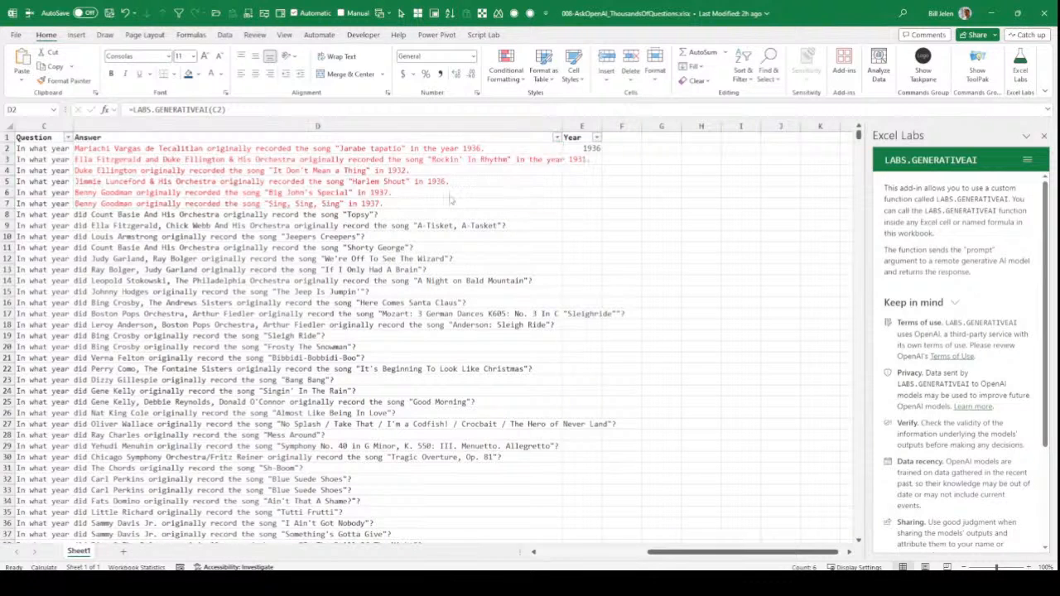
Step: Go back to the WhatsNewAgenda sheet, strike through "Excel Labs to Call OpenAI from Excel" and select "Pivot Table on a Map"
key("alt+Tab")
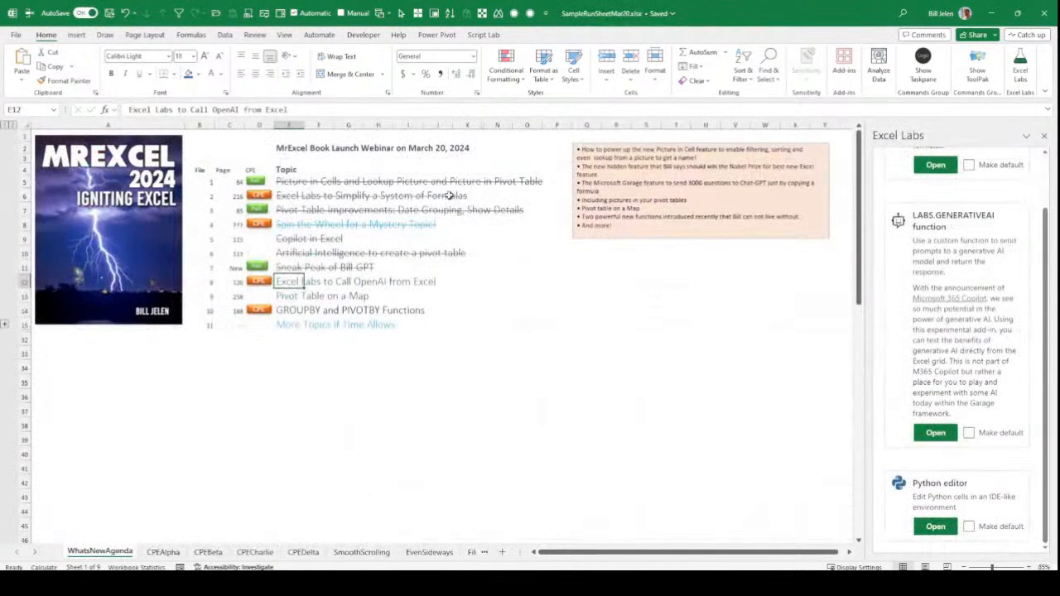
key("ctrl+5")
key("Down")
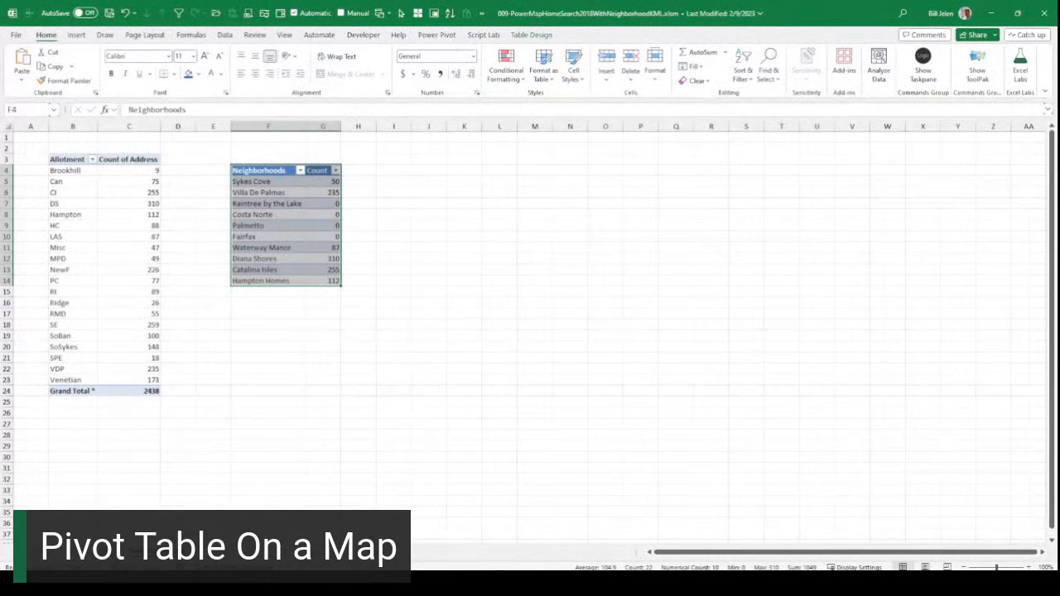
Step: Examine the homes table in 009-PowerMapHomeSearch2018WithNeighborhoodKML.xlsm down to its last row, along with its Address, City, State and Zip columns
key("ctrl+Page_Up")
key("ctrl+Page_Up")
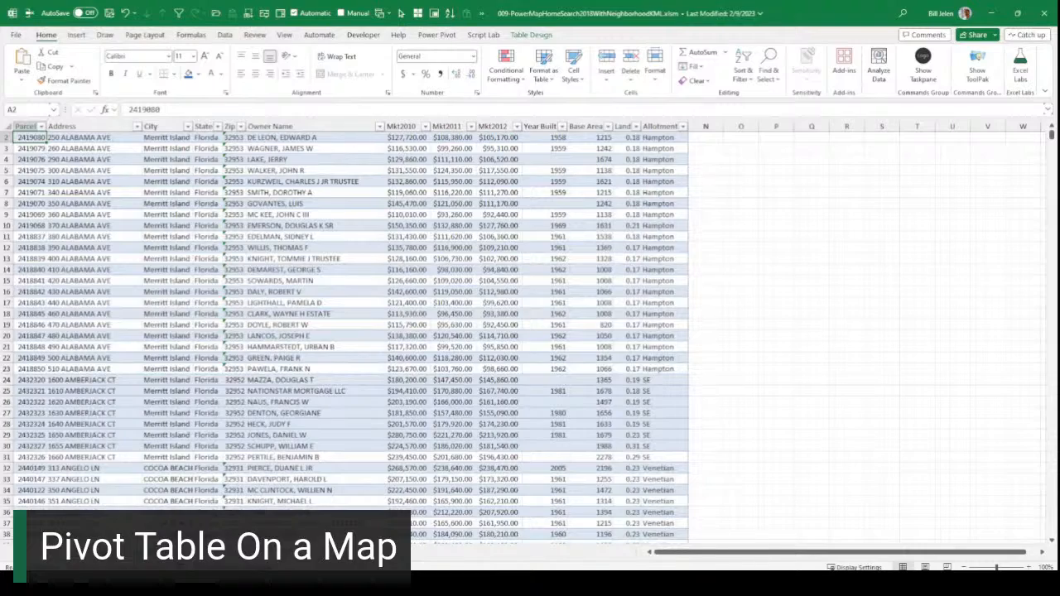
key("ctrl+Down")
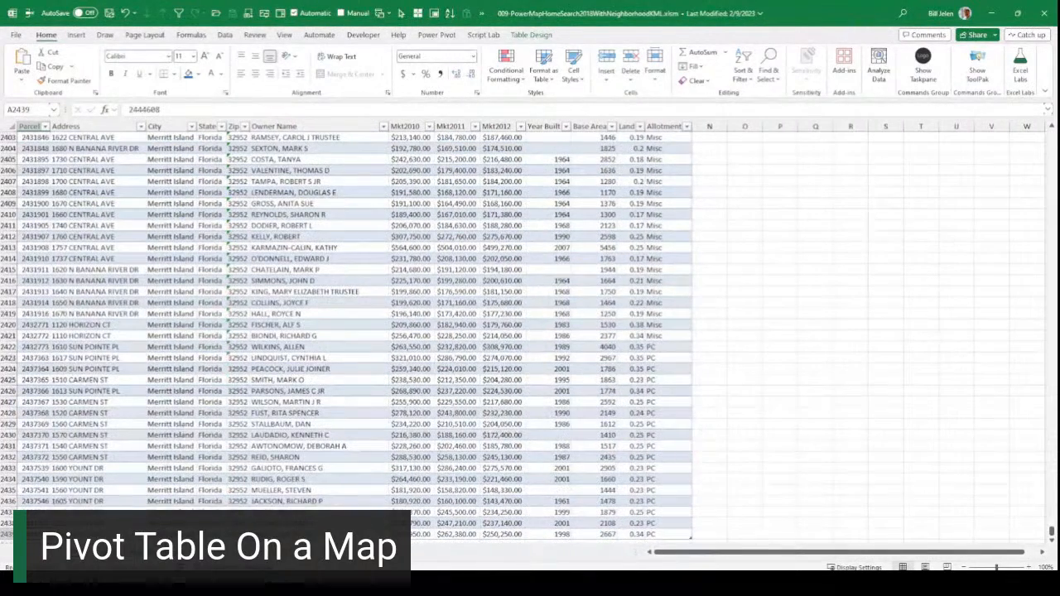
key("ctrl+Up")
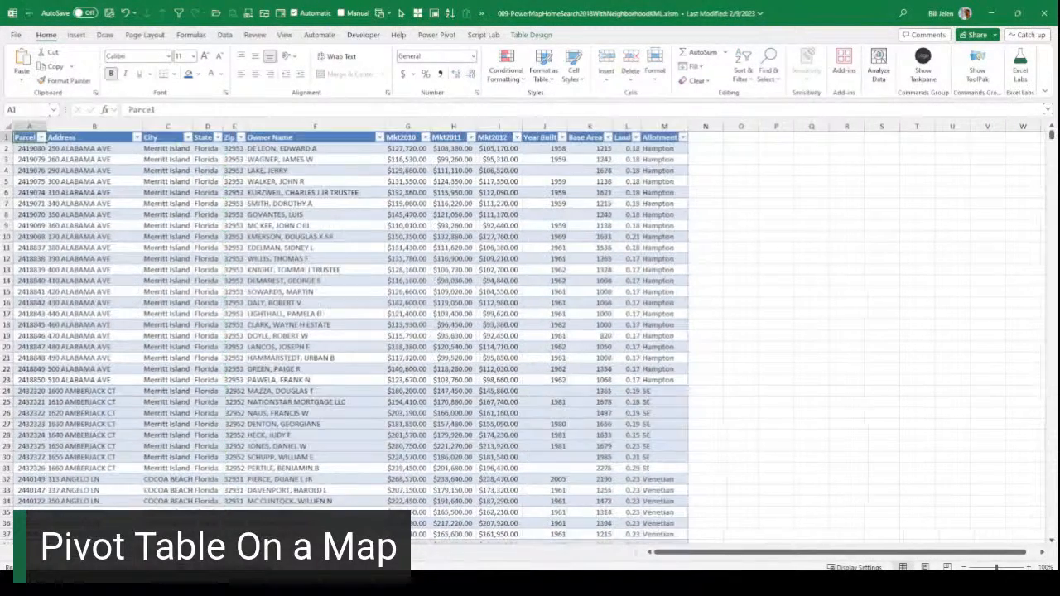
key("Down")
key("Right")
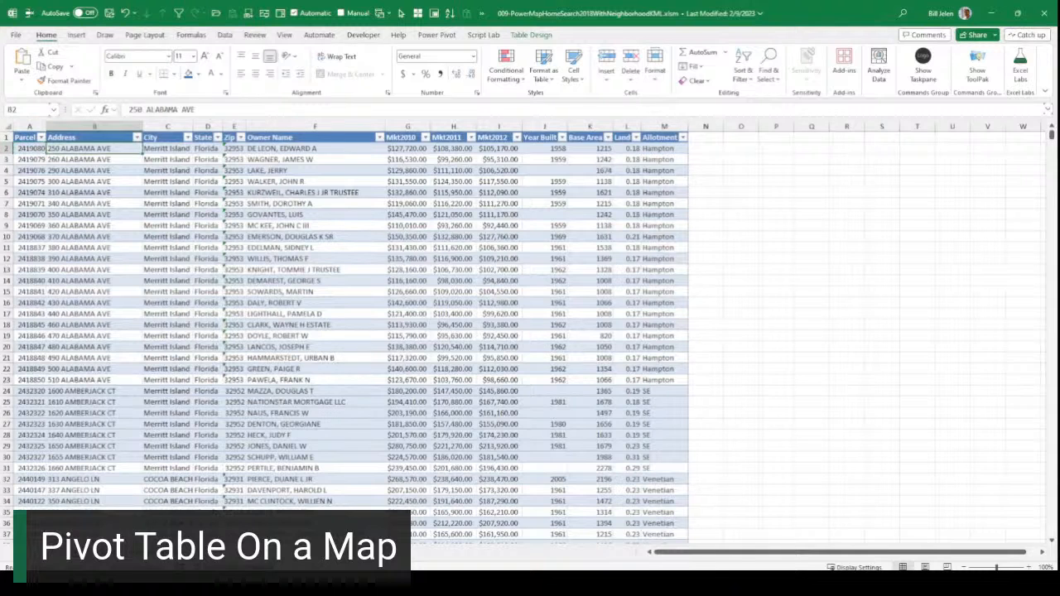
key("Right")
key("Right")
key("Right")
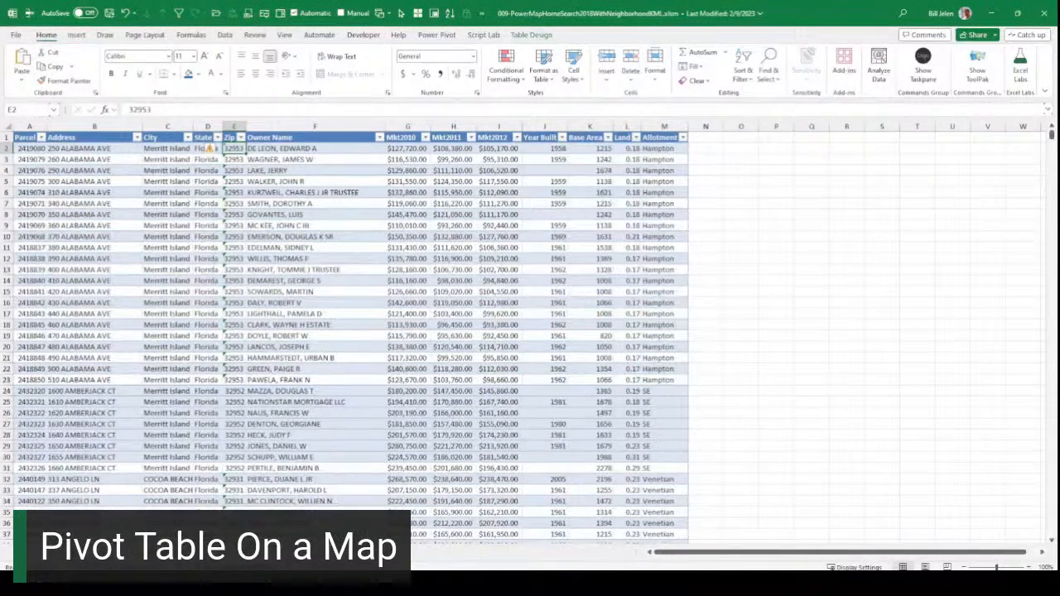
key("Left")
key("Left")
key("Left")
key("Left")
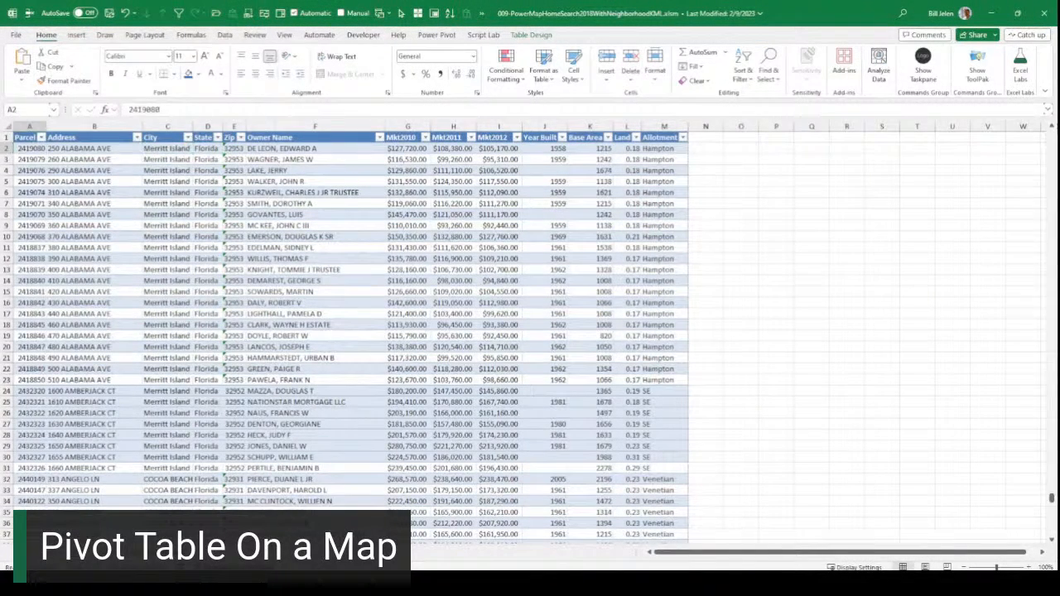
Step: Look over the sales table's columns from Date and Amt through Allotment, and return to the homes table
key("ctrl+Page_Down")
key("Up")
key("Up")
key("Up")
key("Up")
key("Left")
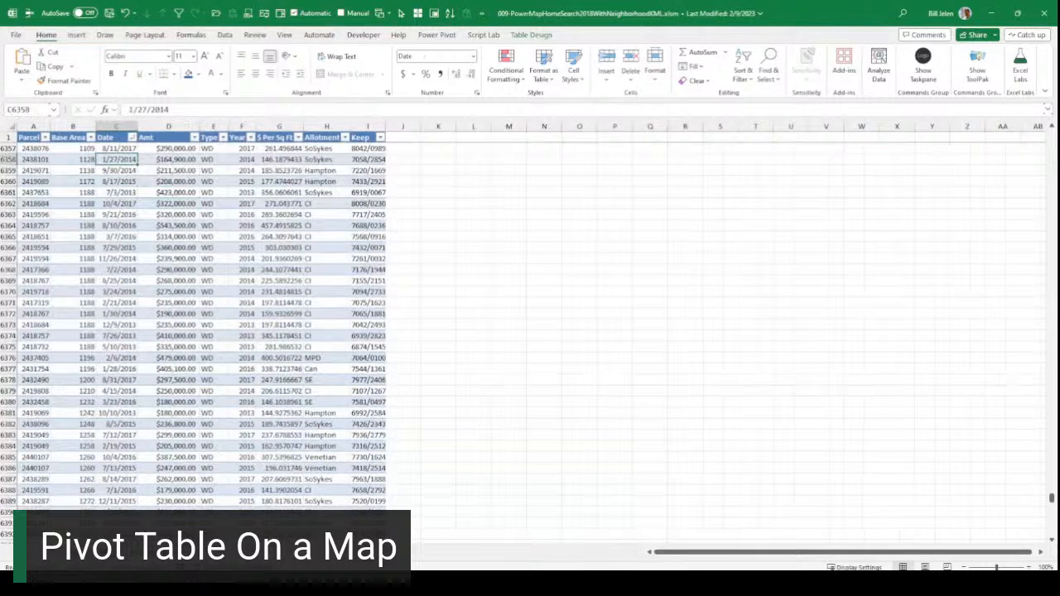
key("Right")
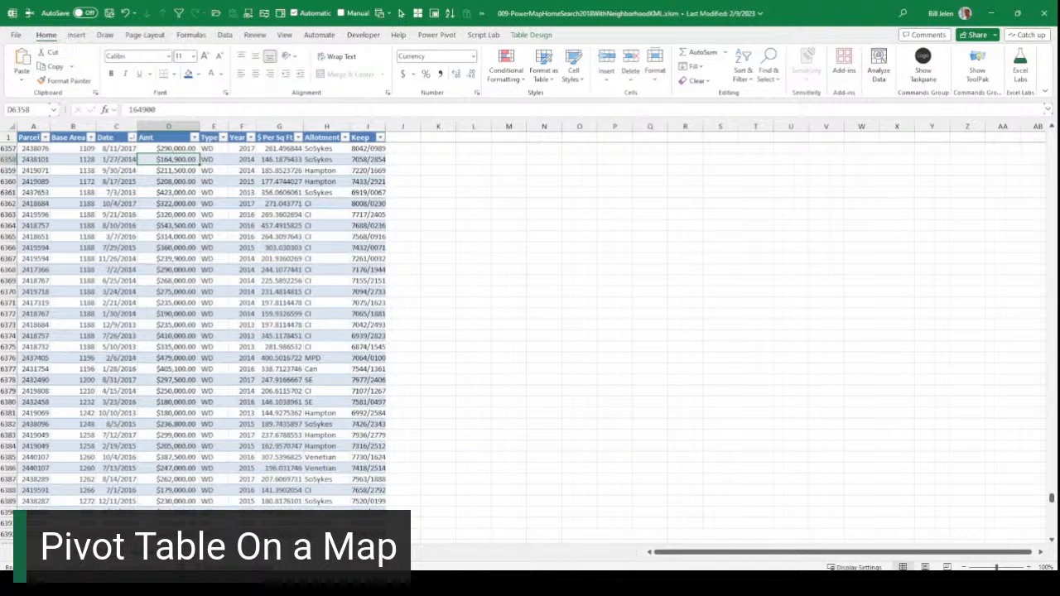
key("Right")
key("Right")
key("Right")
key("Right")
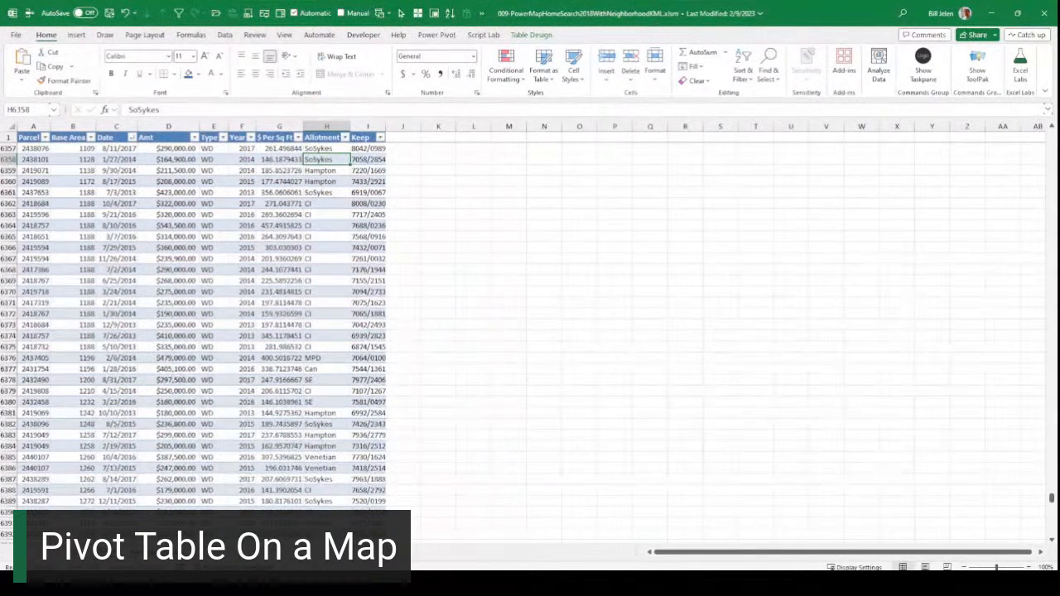
key("ctrl+Page_Up")
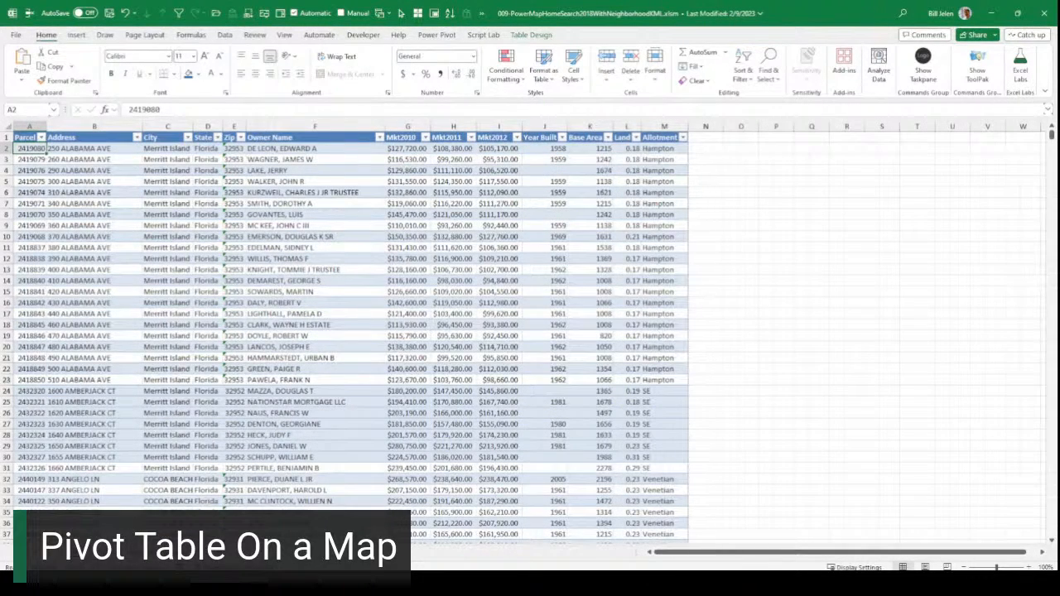
Step: Launch 3D Maps from the homes table and open the Merritt Island tour
left_click(75, 35)
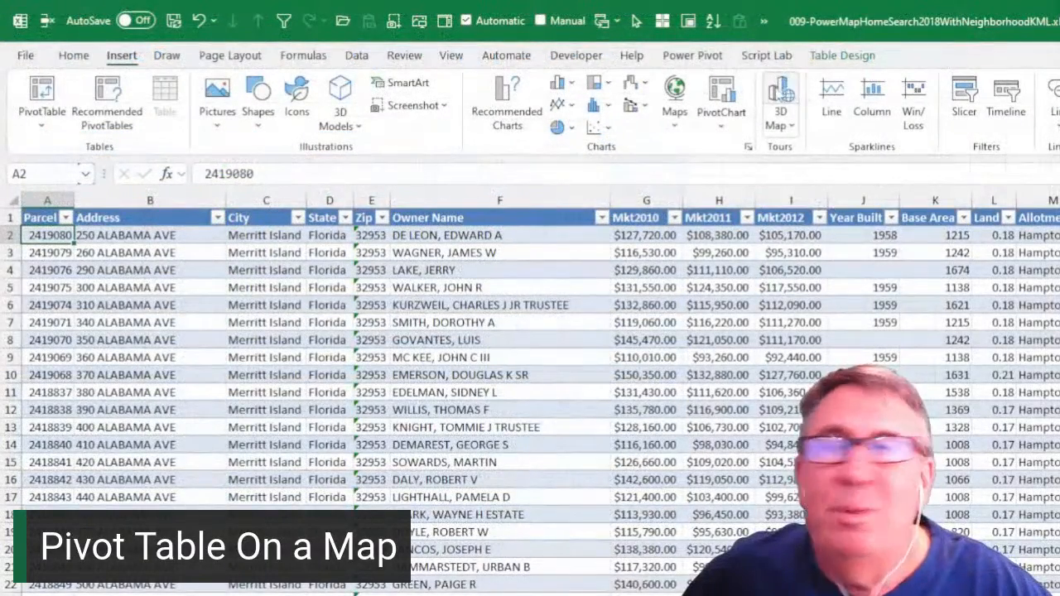
left_click(775, 93)
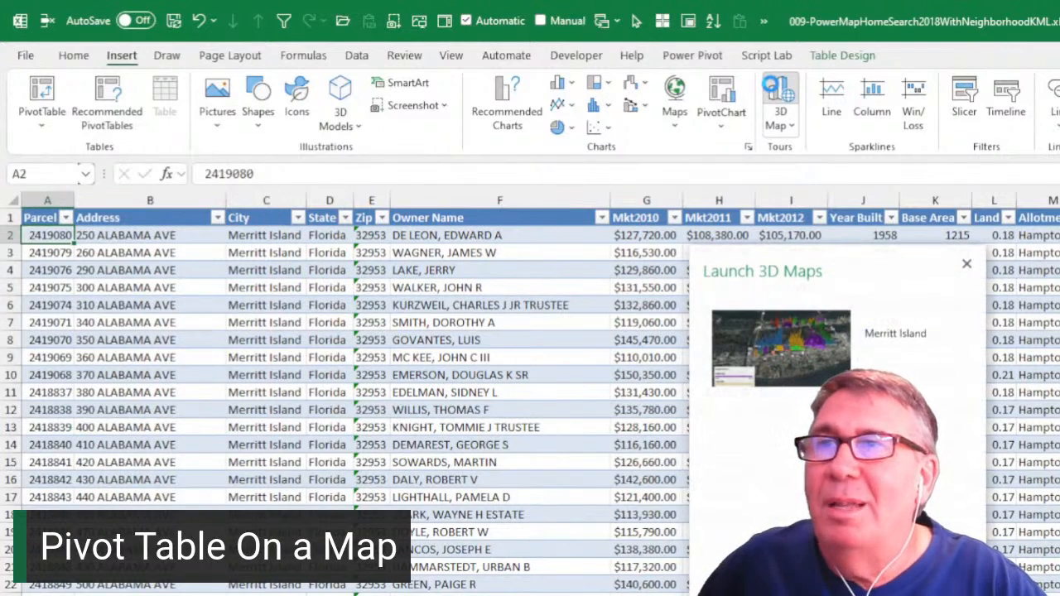
left_click(817, 327)
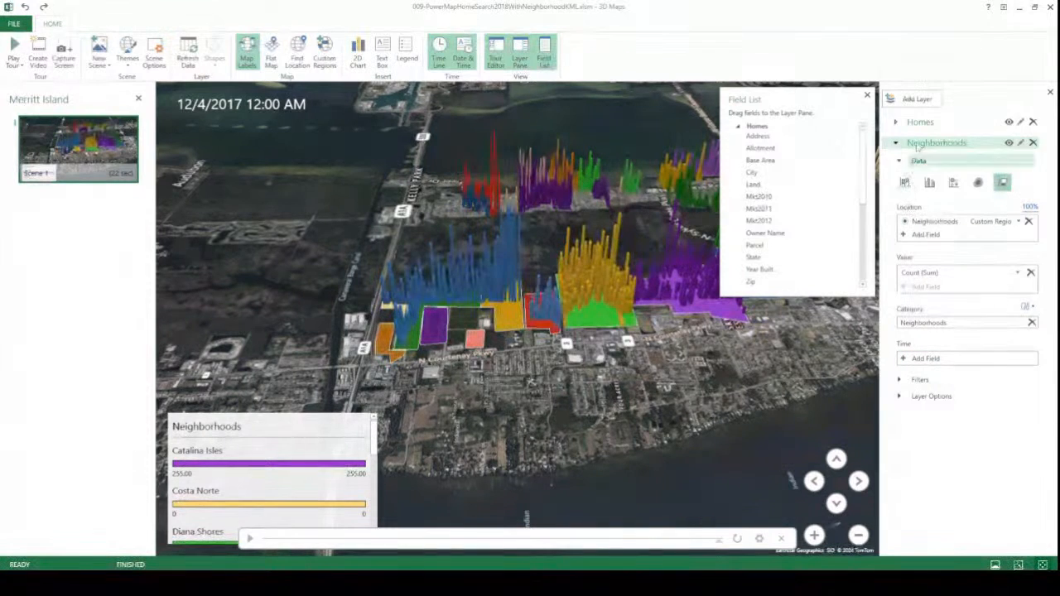
Step: Expand the Homes layer settings and move the map's timeline back to 8/28/1990
left_click(898, 124)
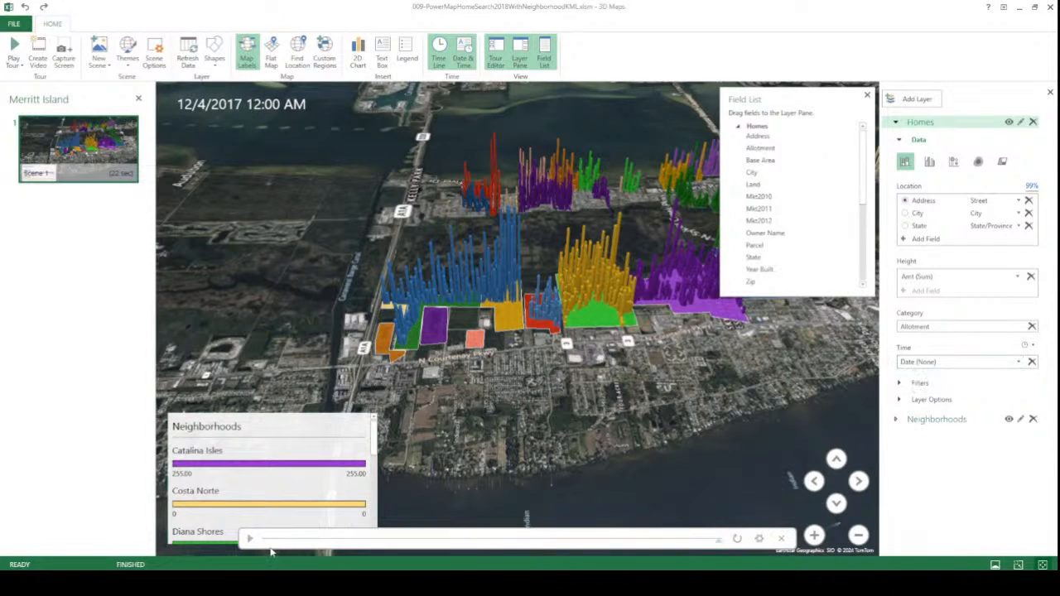
left_click_drag(718, 543, 498, 552)
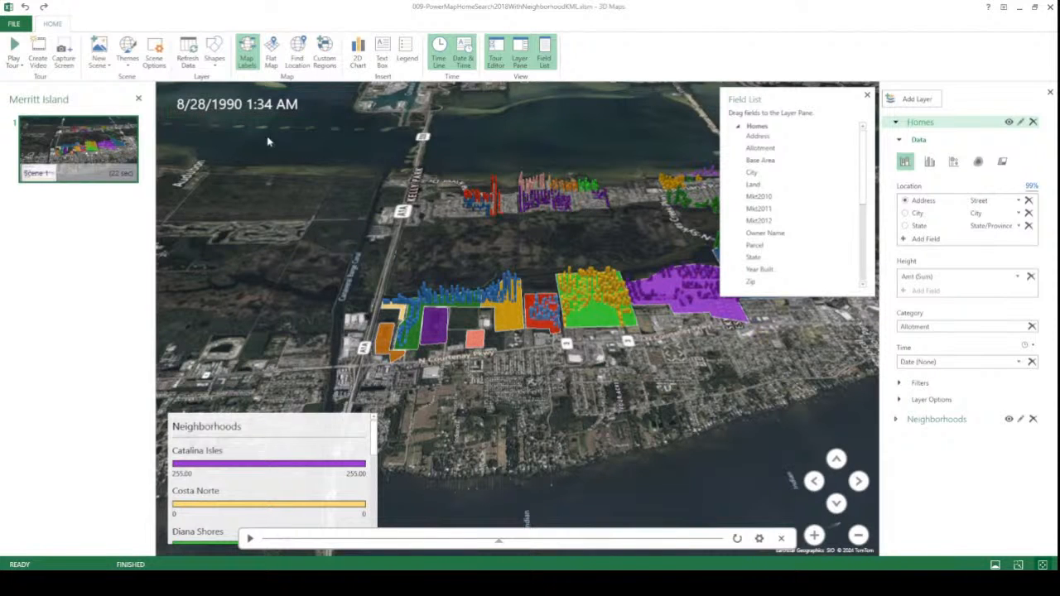
Step: Switch the map from satellite imagery to the light street-map theme and close the Field List
left_click(127, 66)
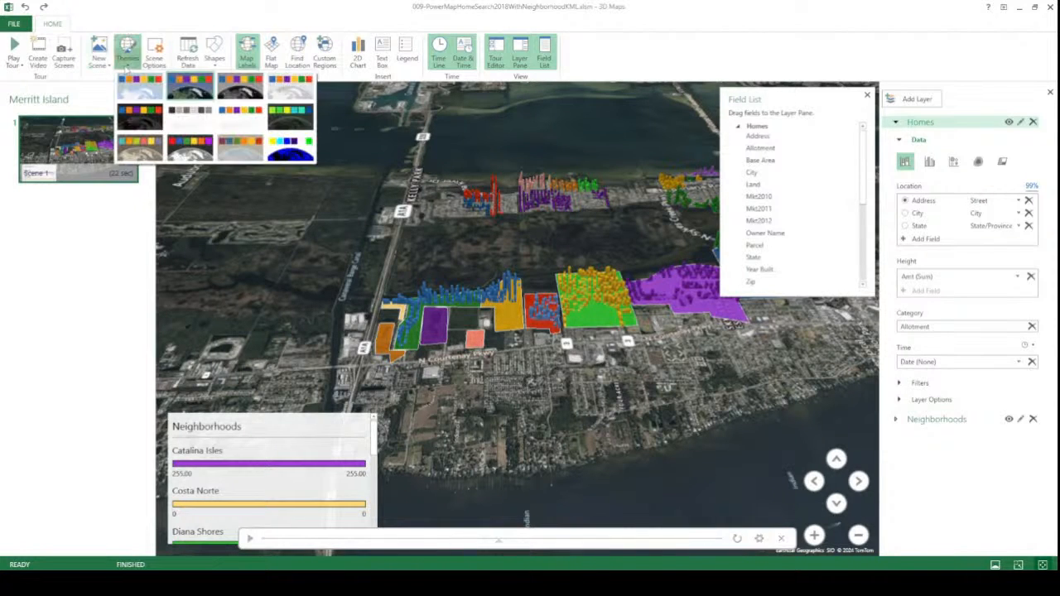
left_click(138, 98)
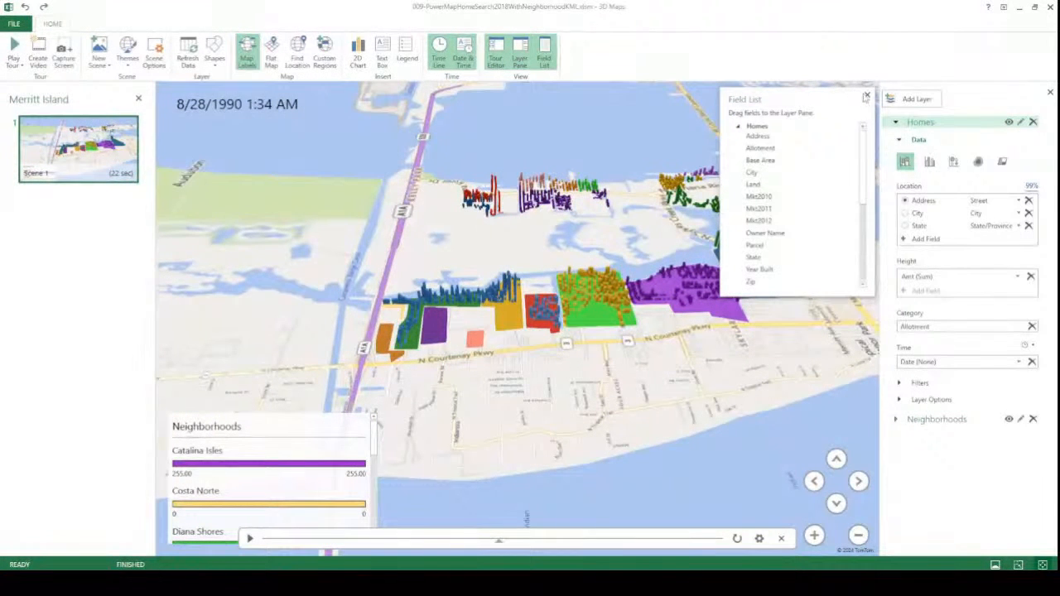
left_click(866, 96)
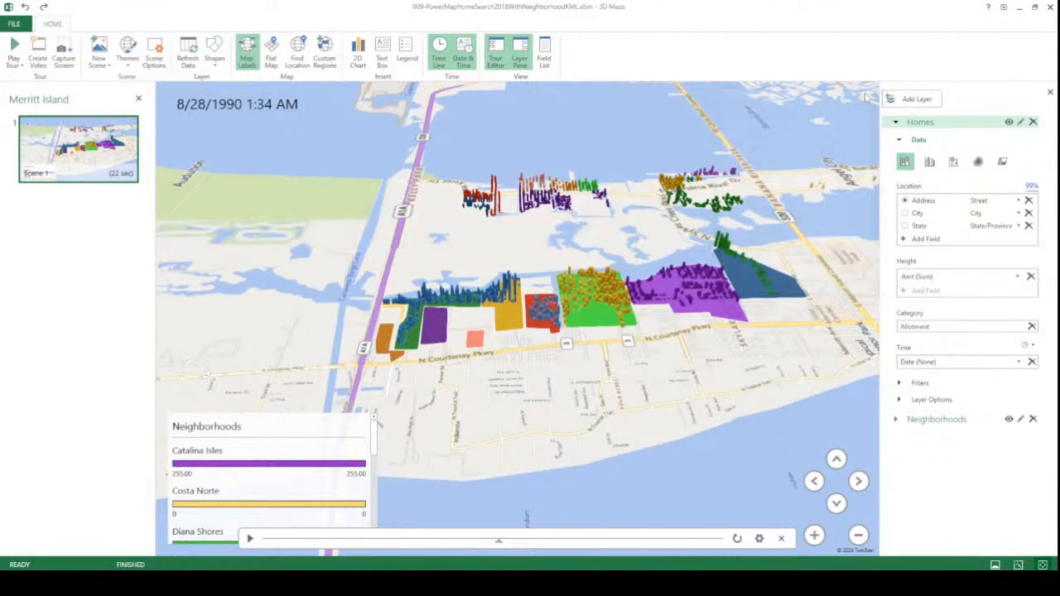
Step: Move the timeline back to its start at 10/25/1961 and hide the Neighborhoods layer
mouse_move(395, 345)
left_click_drag(501, 542, 266, 542)
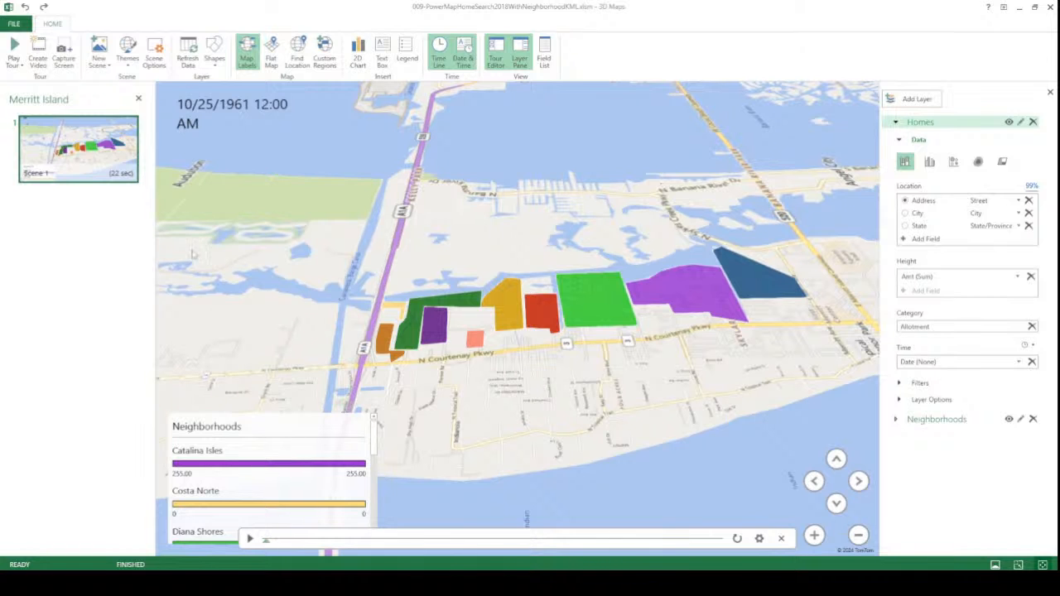
left_click(209, 137)
left_click(1009, 420)
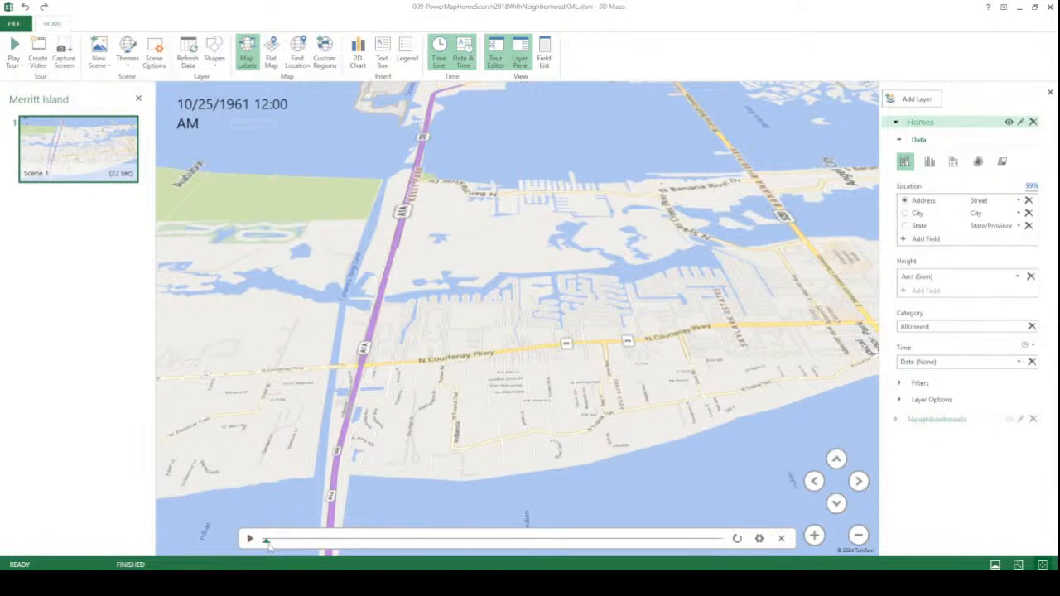
Step: Move the timeline to 7/11/1963, then play it and pause at 10/25/1968 over the canal neighborhoods
left_click_drag(267, 543, 279, 540)
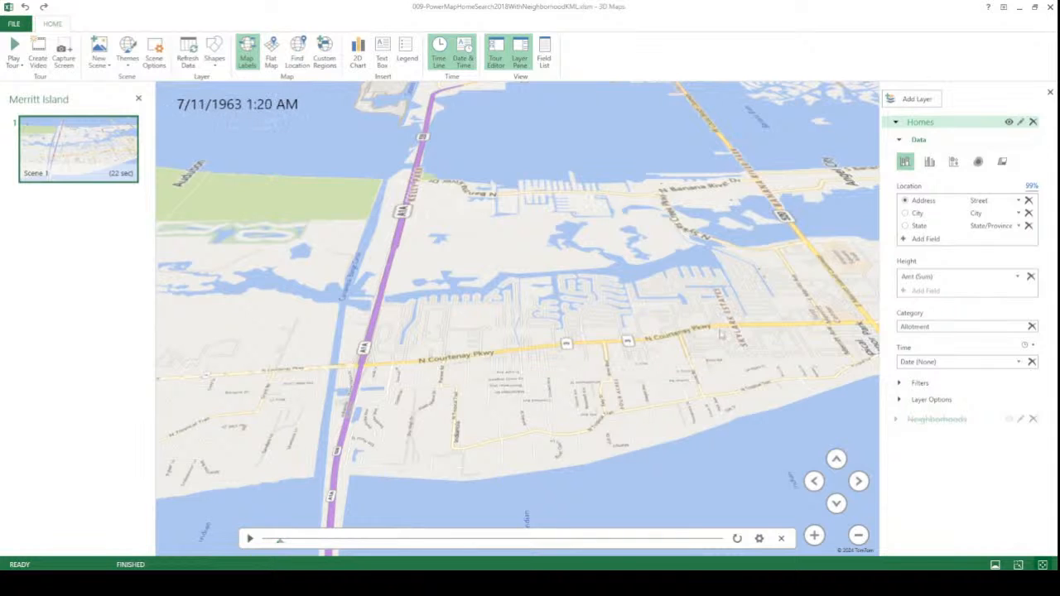
scroll(767, 286, "up", 10)
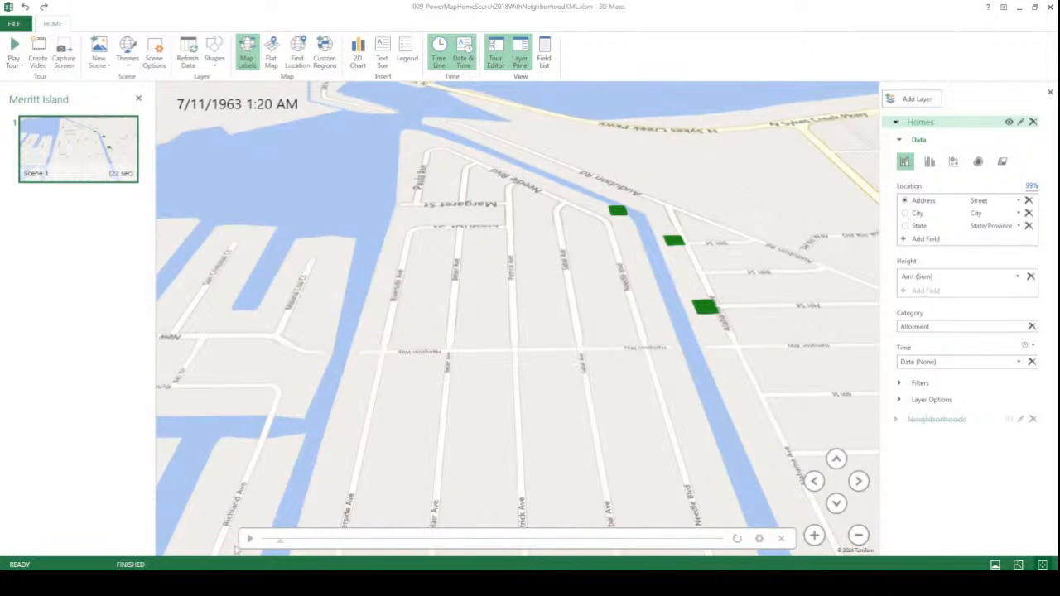
left_click(249, 539)
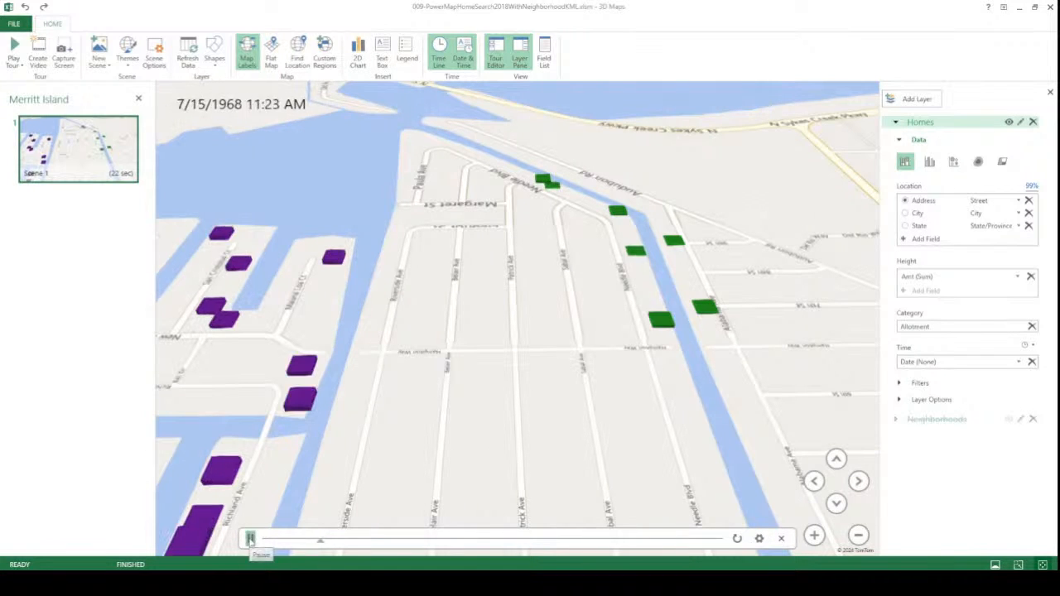
left_click(251, 540)
Step: Examine the 1968 home columns across the Merritt Island neighborhoods and the surrounding coast
scroll(596, 389, "down", 5)
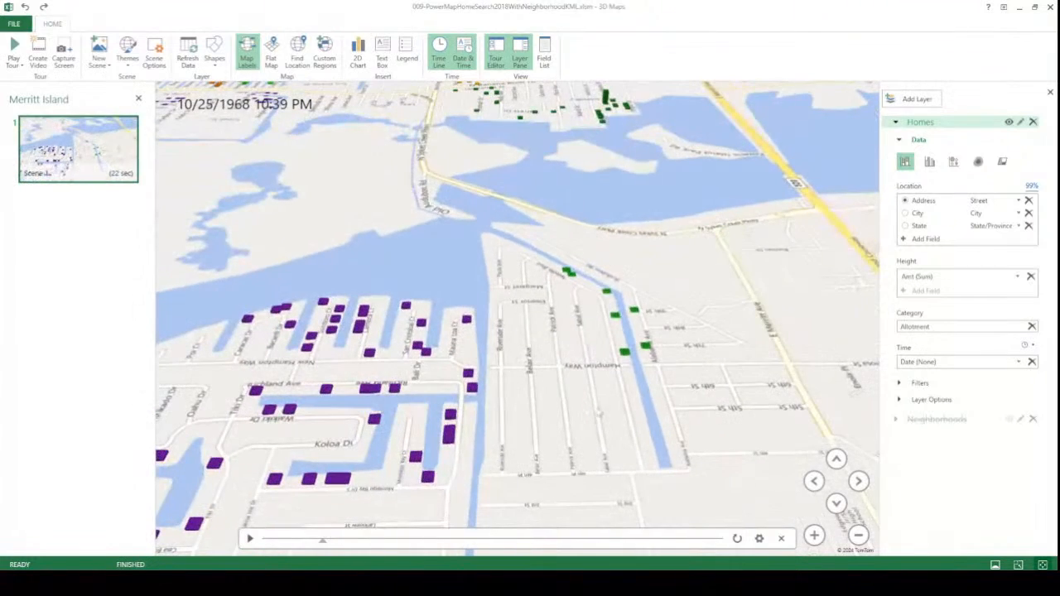
scroll(600, 412, "down", 5)
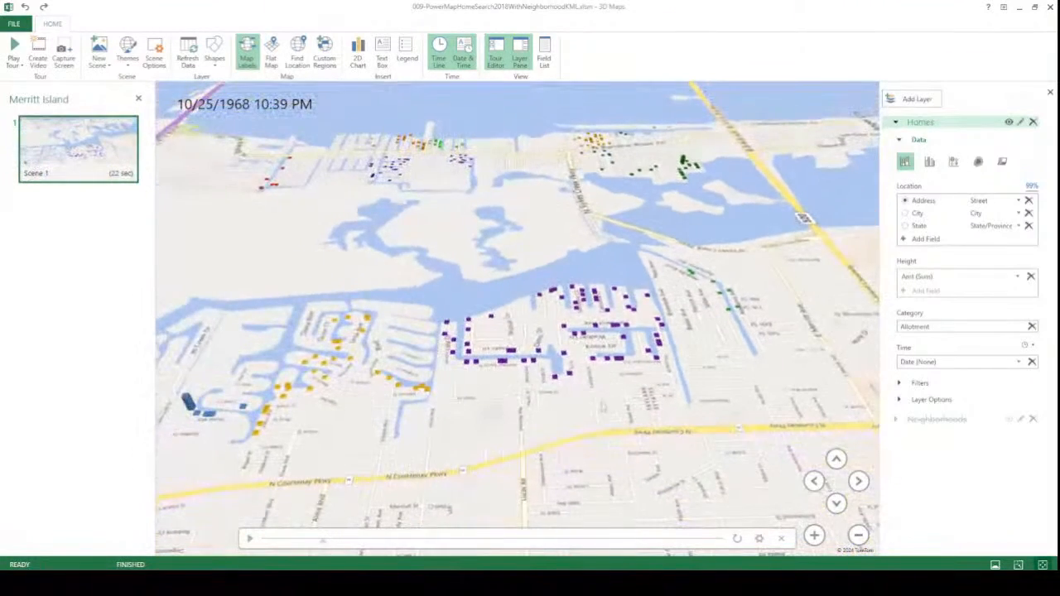
left_click(205, 115)
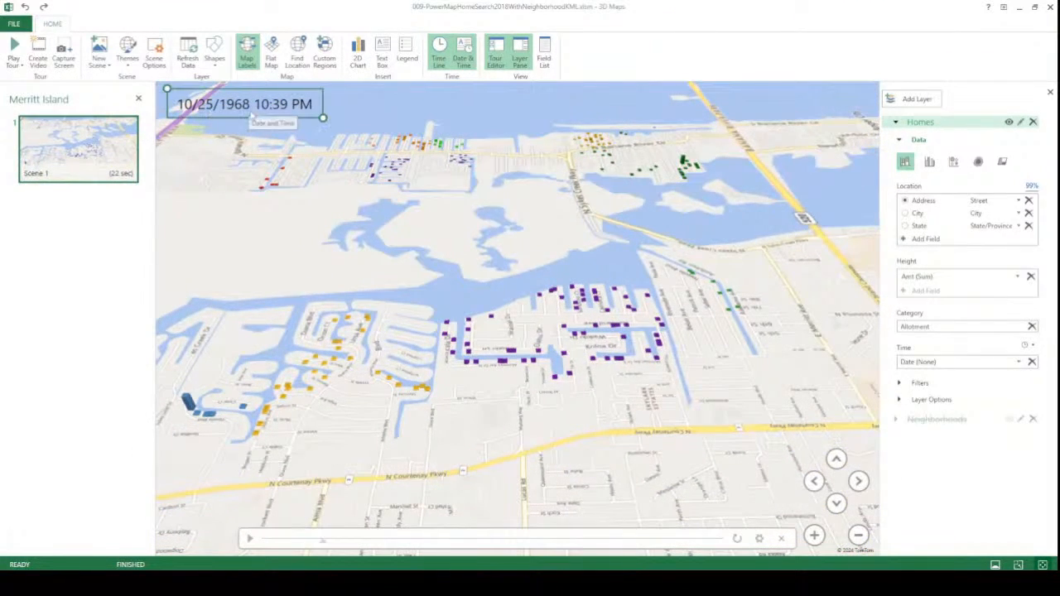
left_click(293, 146)
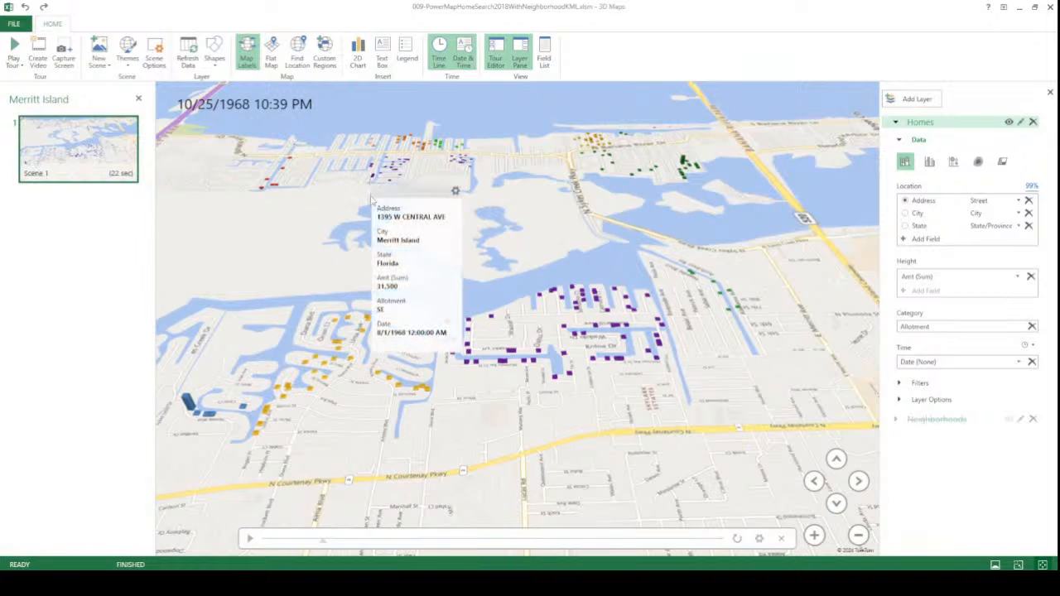
scroll(303, 221, "down", 5)
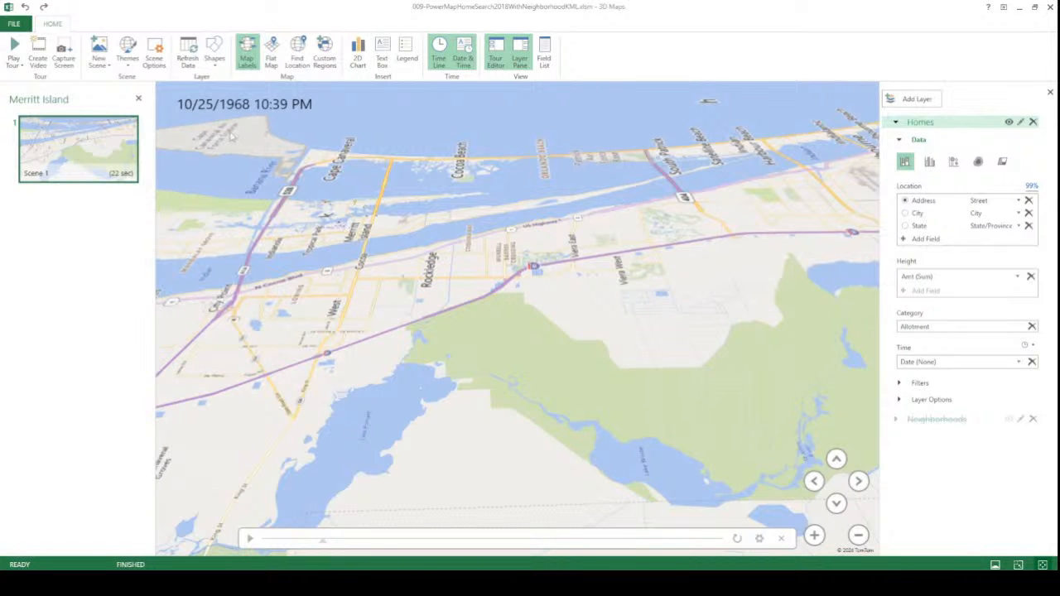
scroll(412, 259, "up", 7)
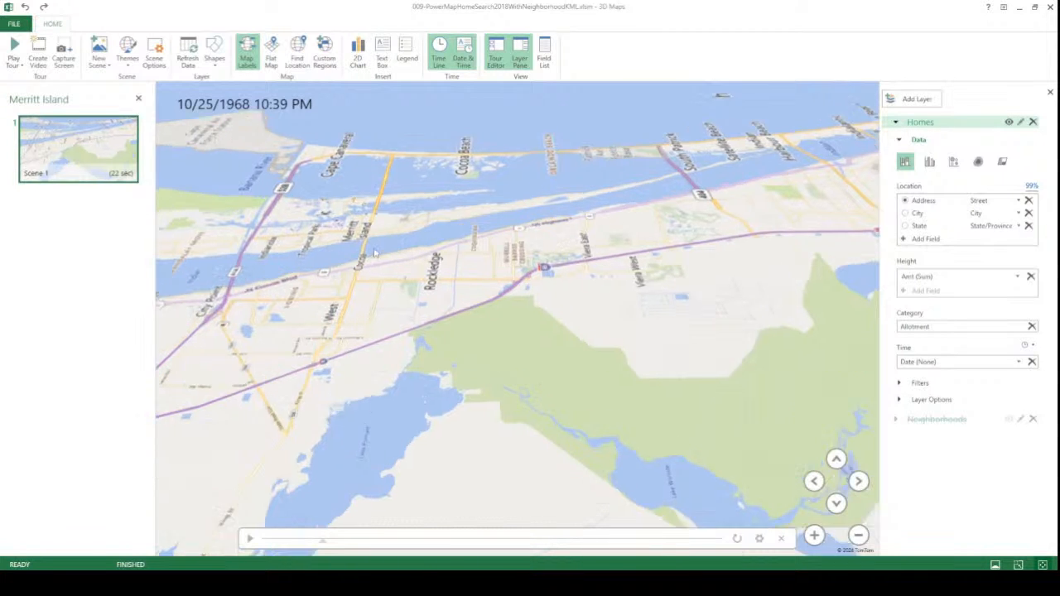
left_click_drag(275, 238, 476, 350)
scroll(461, 269, "up", 3)
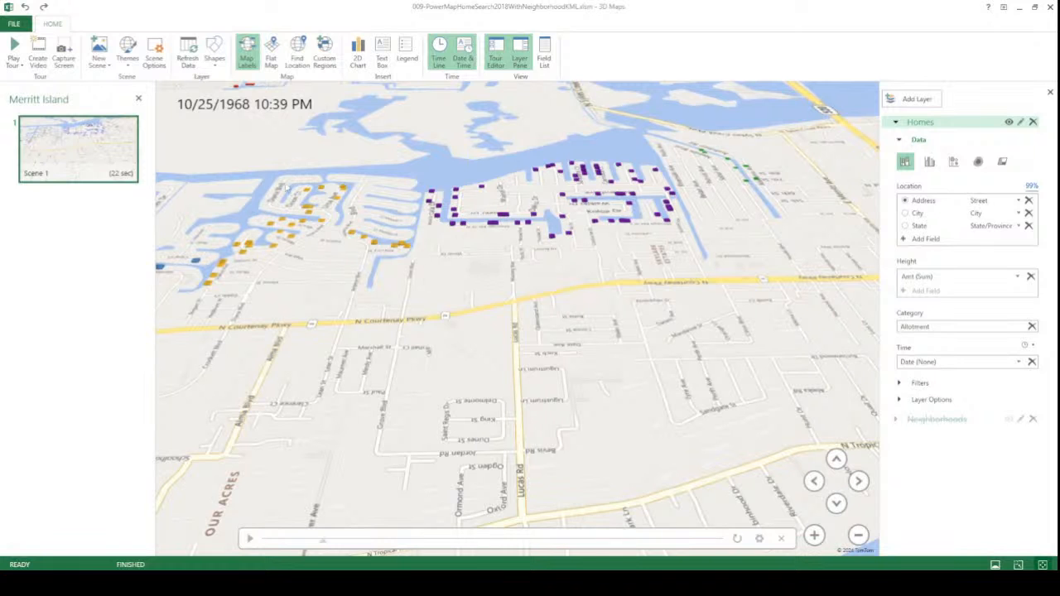
left_click_drag(238, 312, 321, 298)
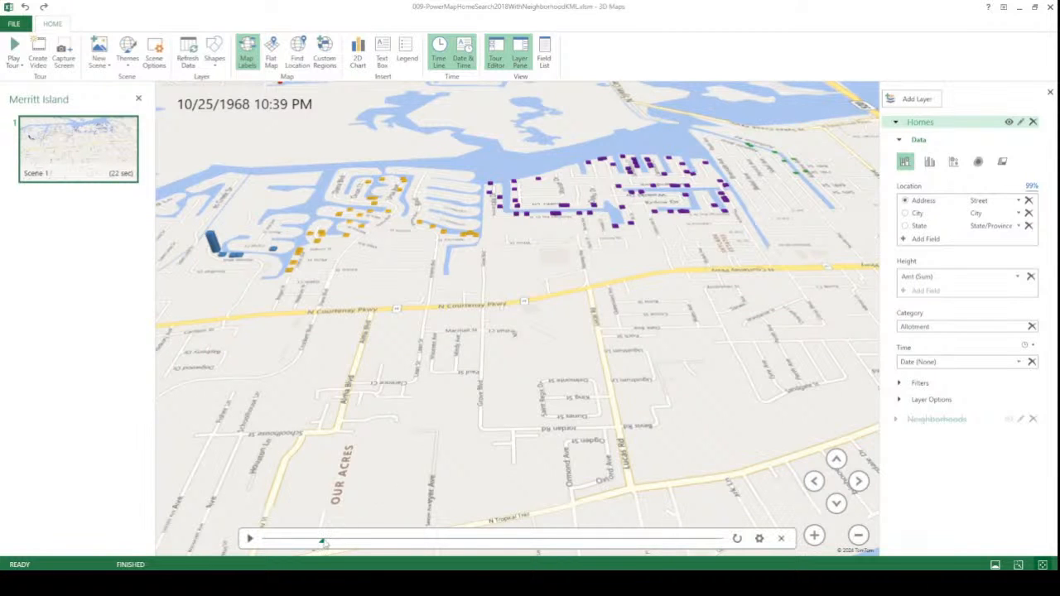
Step: Advance the timeline to 5/26/1984 and examine the neighborhoods, ending close to the Sykes Creek area
left_click_drag(324, 544, 448, 546)
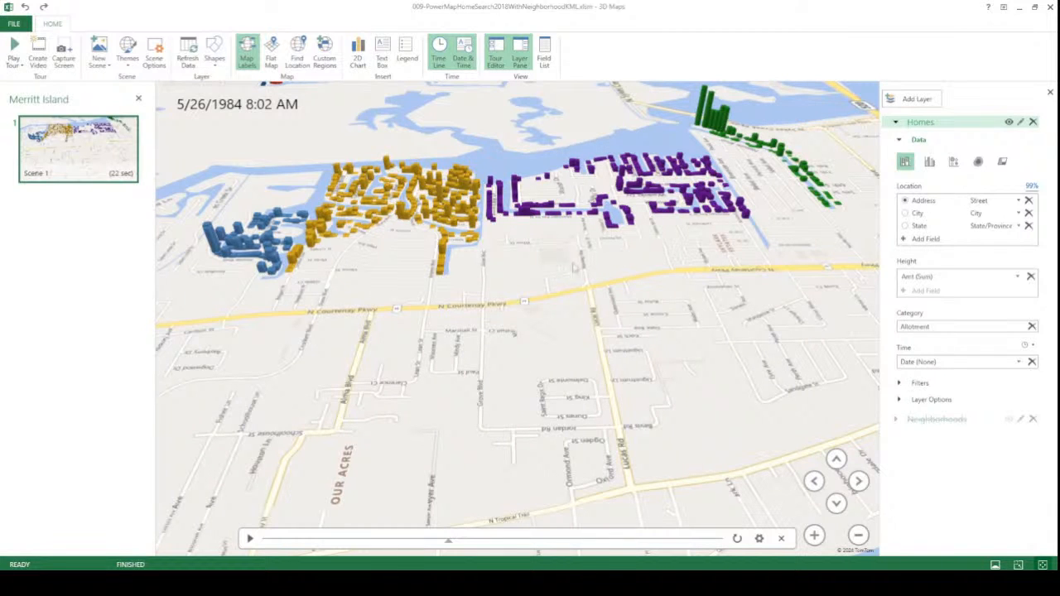
scroll(662, 252, "up", 5)
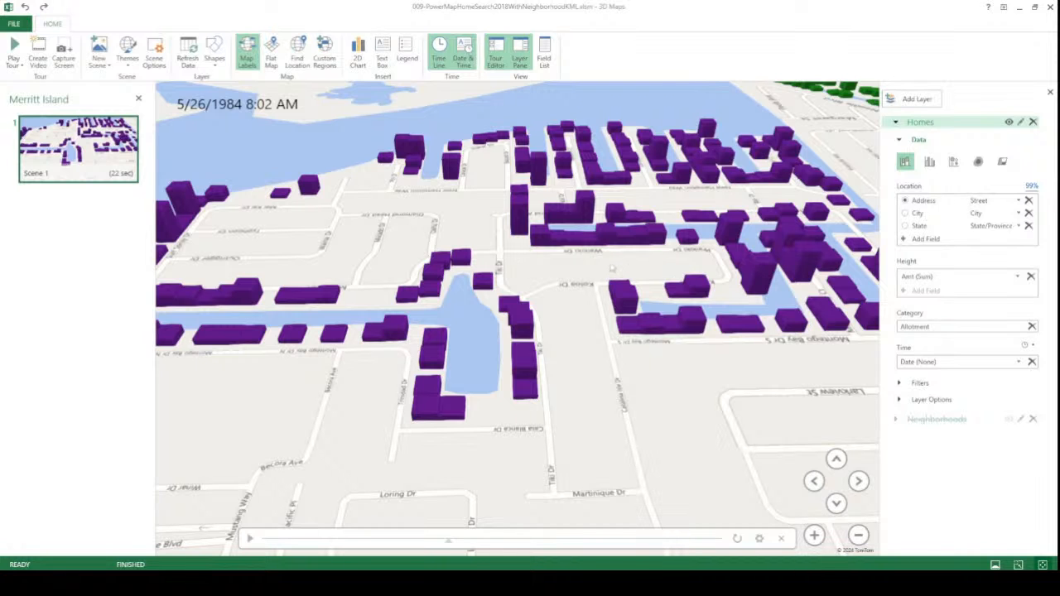
scroll(609, 270, "down", 2)
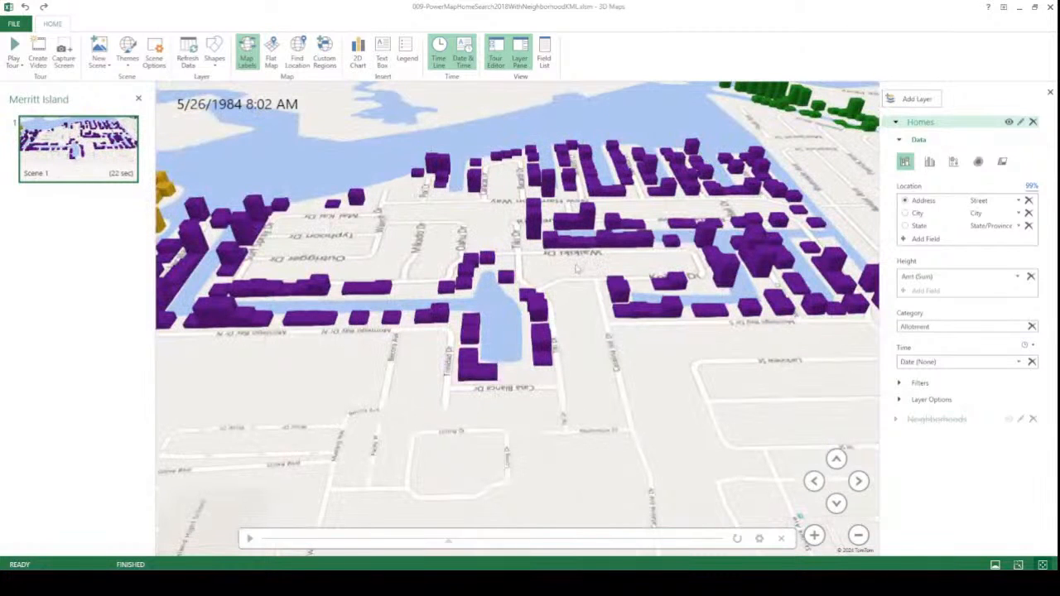
scroll(577, 267, "down", 2)
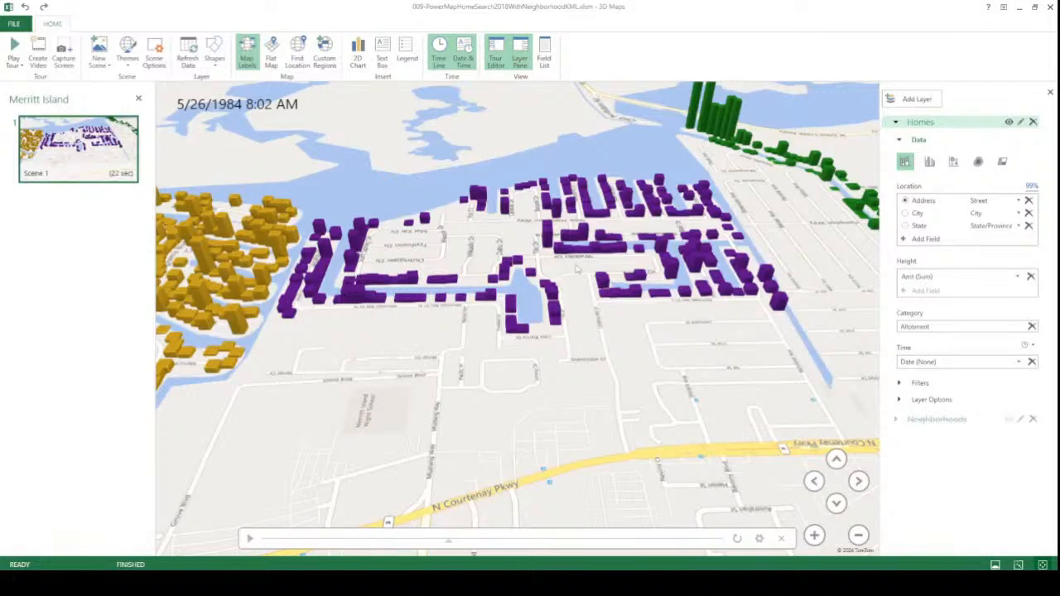
scroll(493, 384, "down", 5)
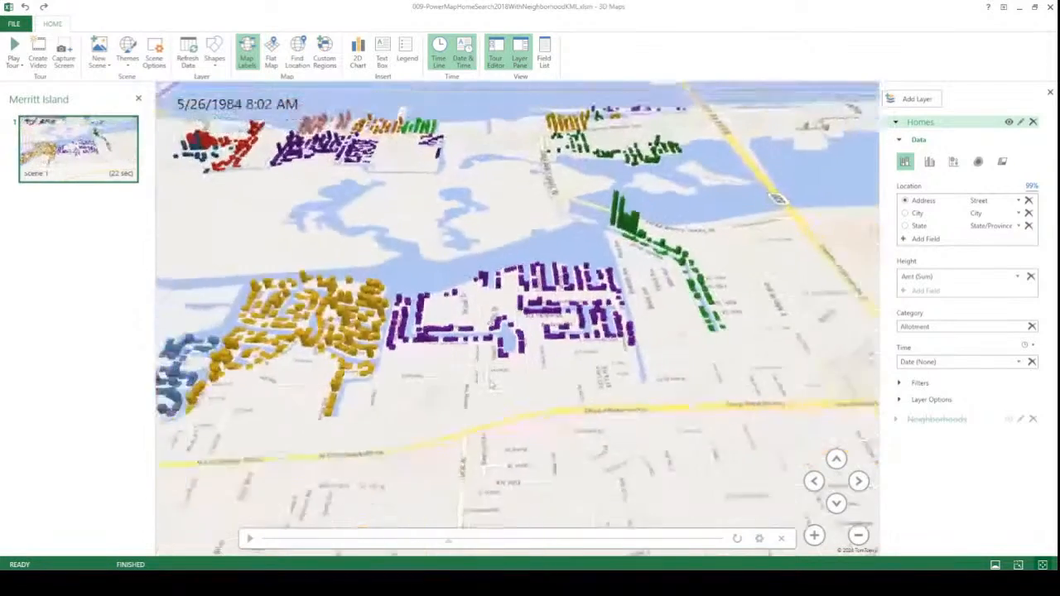
left_click_drag(513, 395, 721, 380)
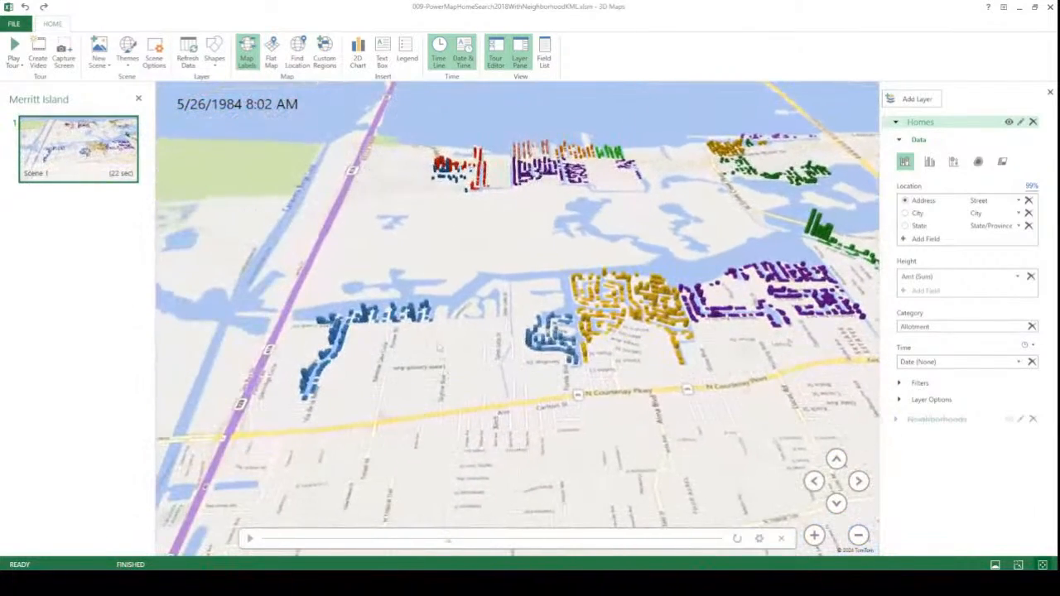
scroll(473, 402, "up", 2)
scroll(473, 402, "up", 5)
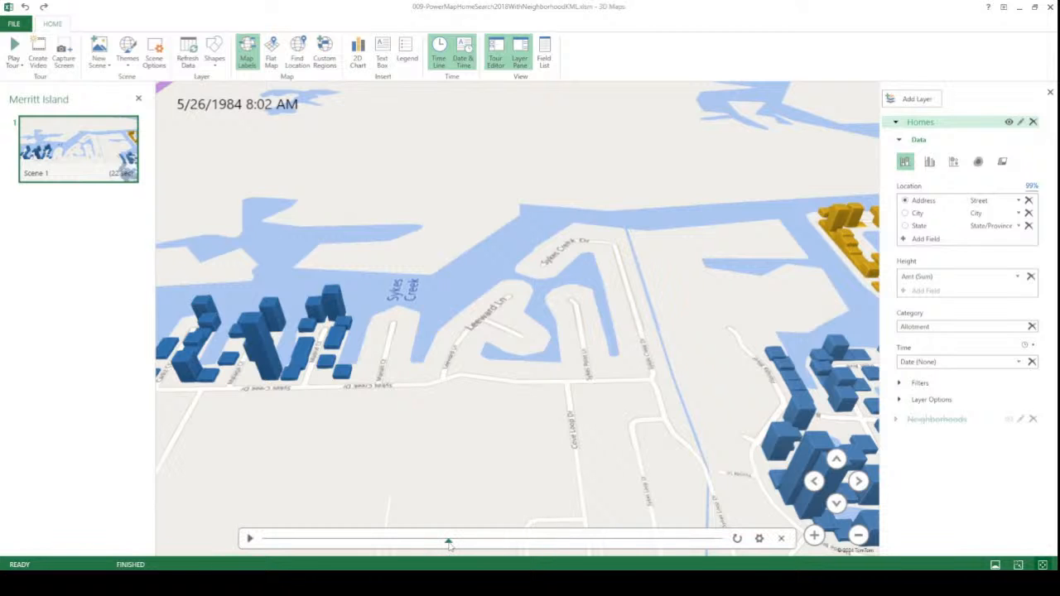
Step: Advance the timeline to 5/4/1987 and compare the blue Sykes Creek homes with the neighboring yellow ones
left_click_drag(449, 541, 473, 544)
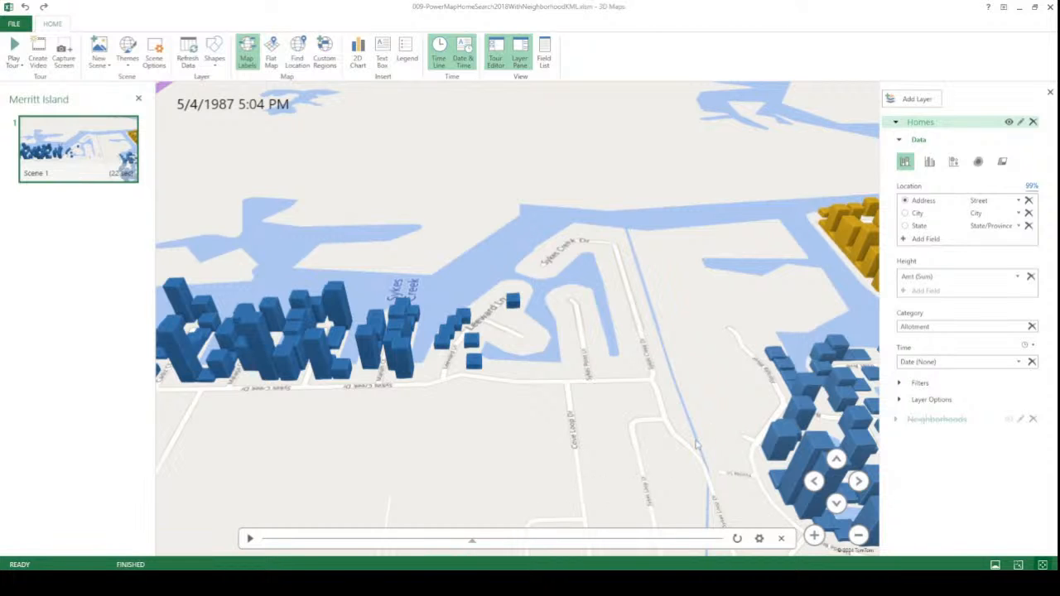
scroll(691, 441, "down", 1)
left_click_drag(758, 337, 309, 348)
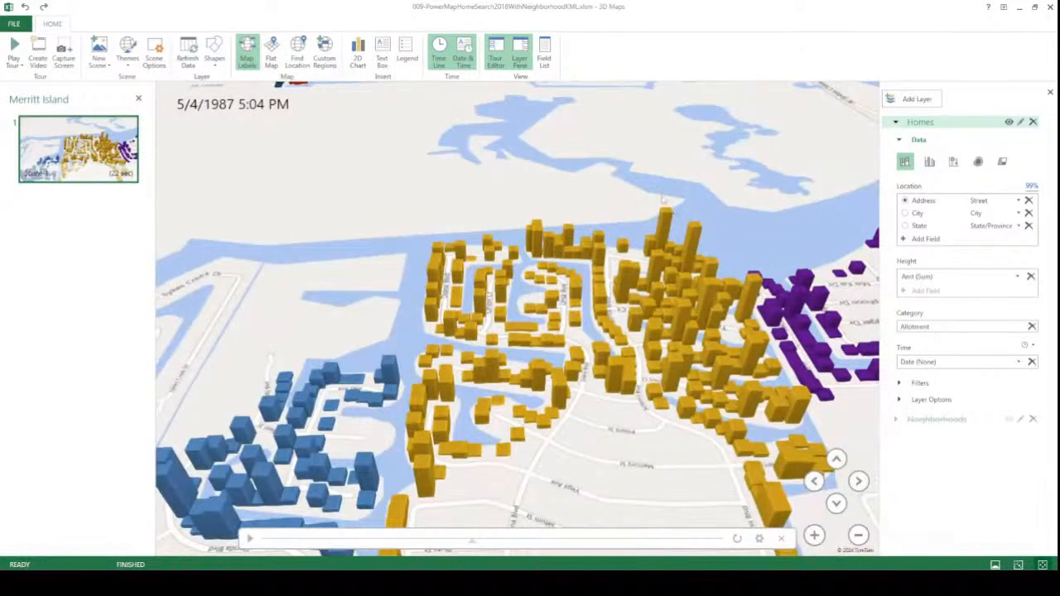
left_click_drag(860, 304, 952, 299)
left_click_drag(315, 330, 561, 370)
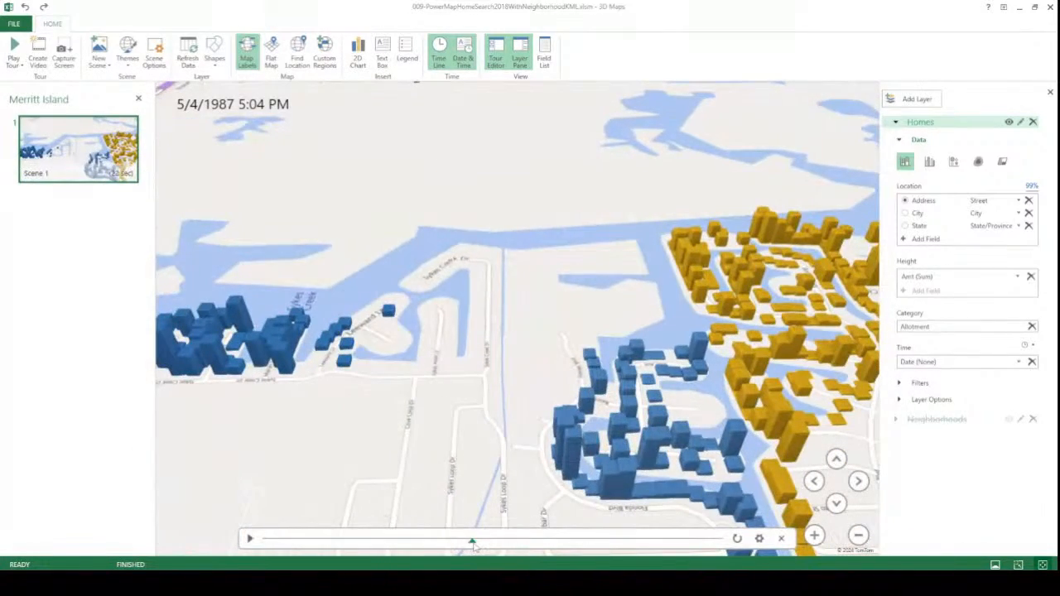
Step: Advance the timeline to 6/28/1993 and on to 1/26/2009, inspecting the purple neighborhood and then the whole island
left_click_drag(473, 543, 523, 543)
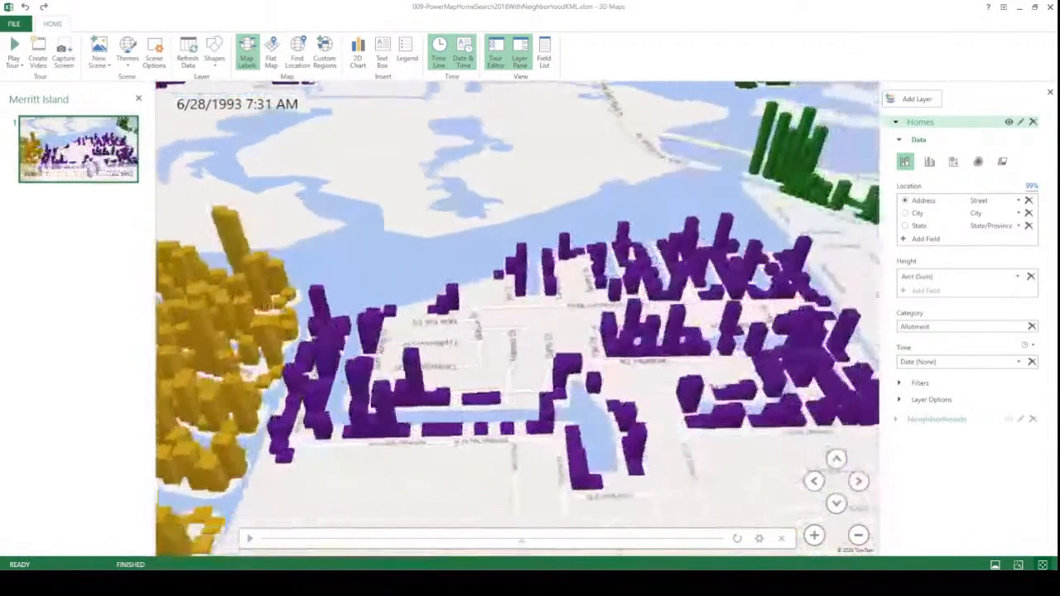
left_click_drag(508, 313, 494, 299)
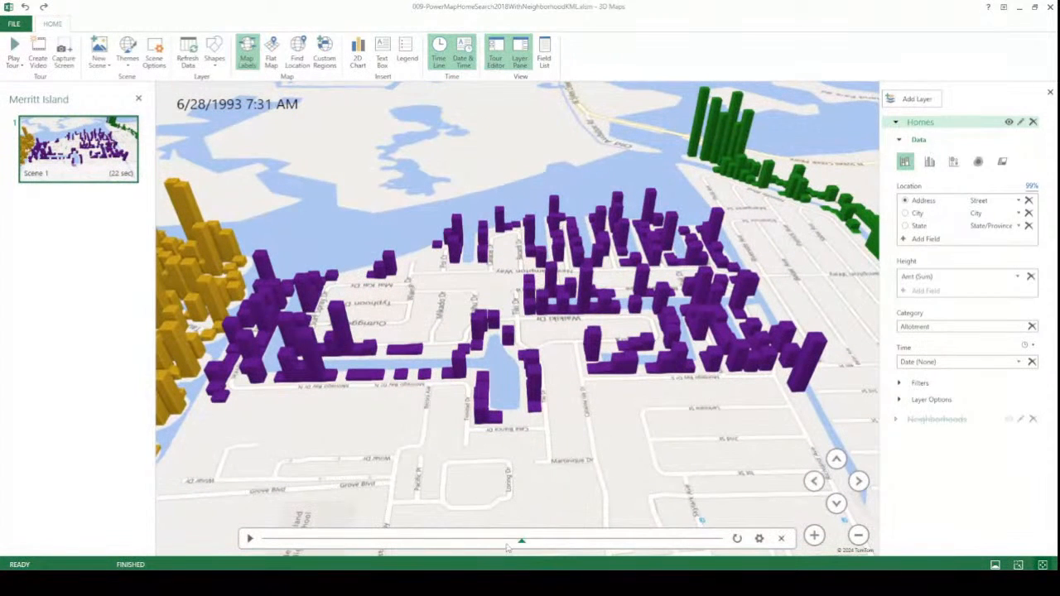
left_click_drag(522, 541, 647, 544)
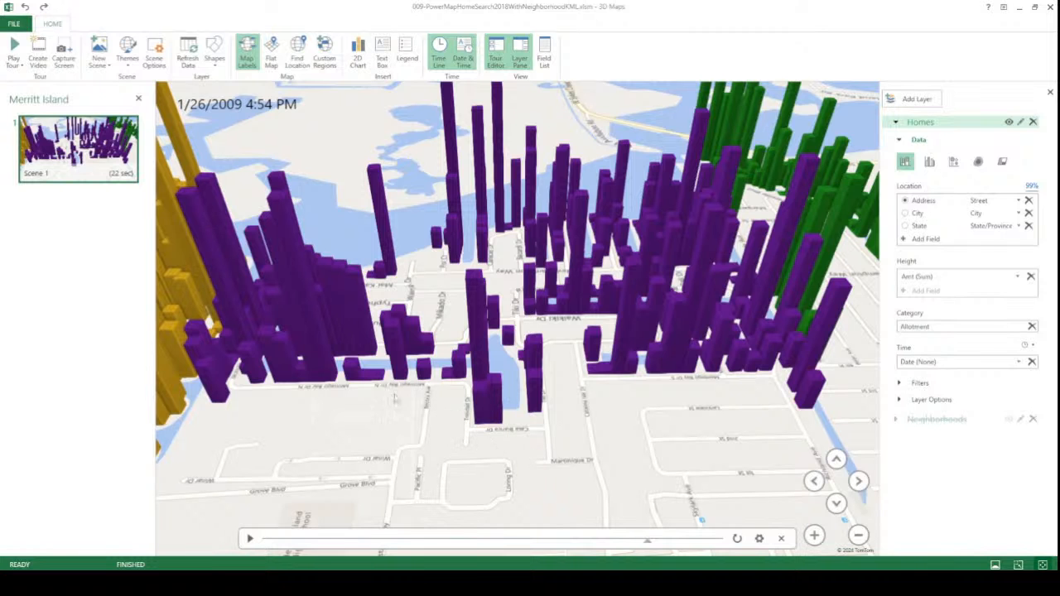
scroll(425, 404, "up", 3)
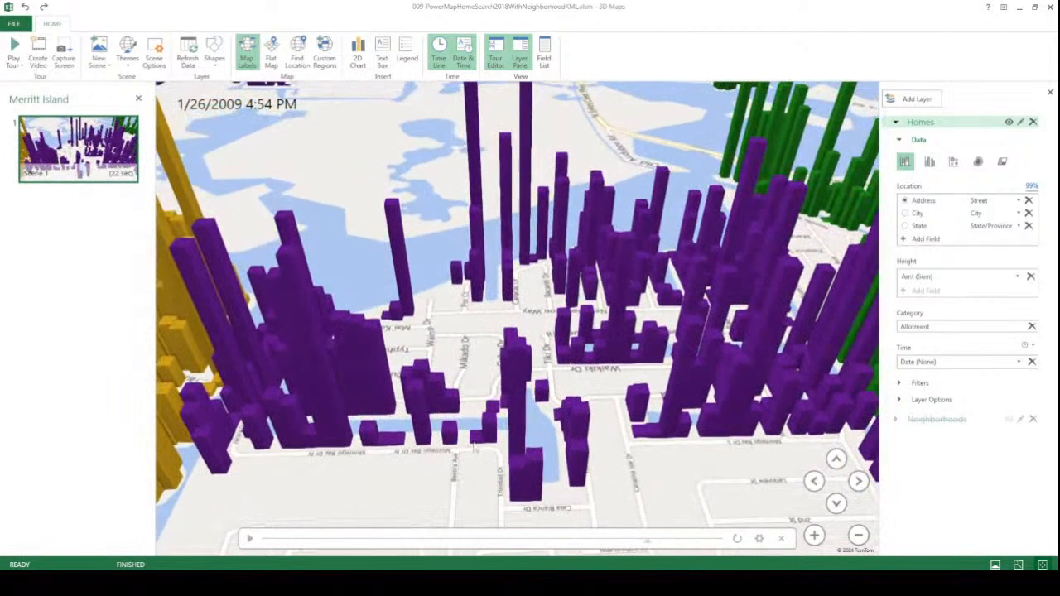
mouse_move(476, 446)
mouse_move(419, 437)
mouse_move(605, 366)
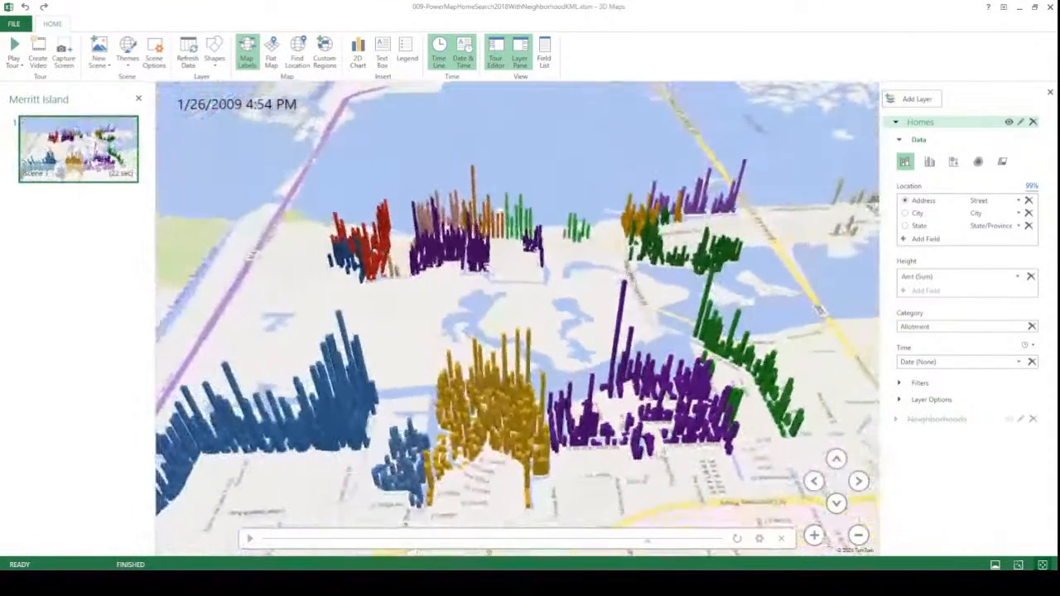
left_click_drag(338, 500, 396, 460)
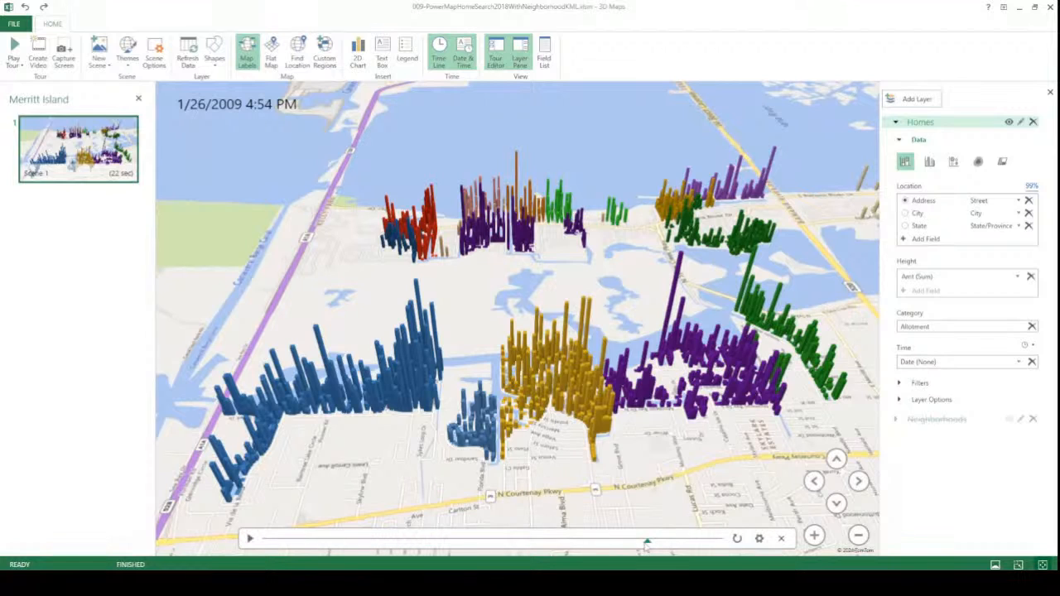
Step: Close 3D Maps and strike through the "Pivot Table on a Map" topic in the SampleRunSheetMar20 workbook
left_click_drag(647, 540, 600, 540)
left_click(1050, 7)
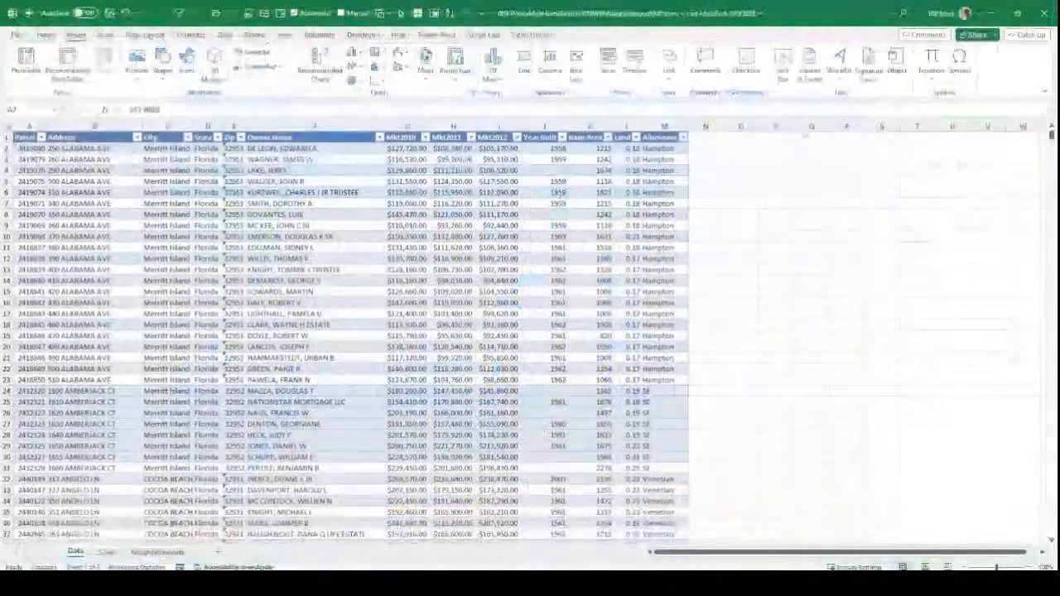
key("alt+Tab")
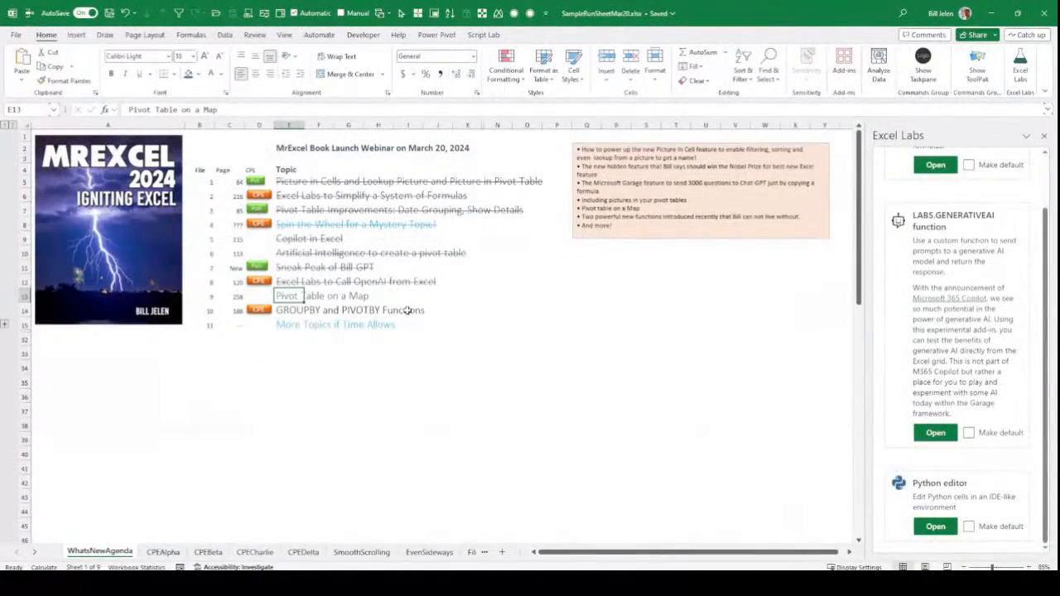
key("ctrl+5")
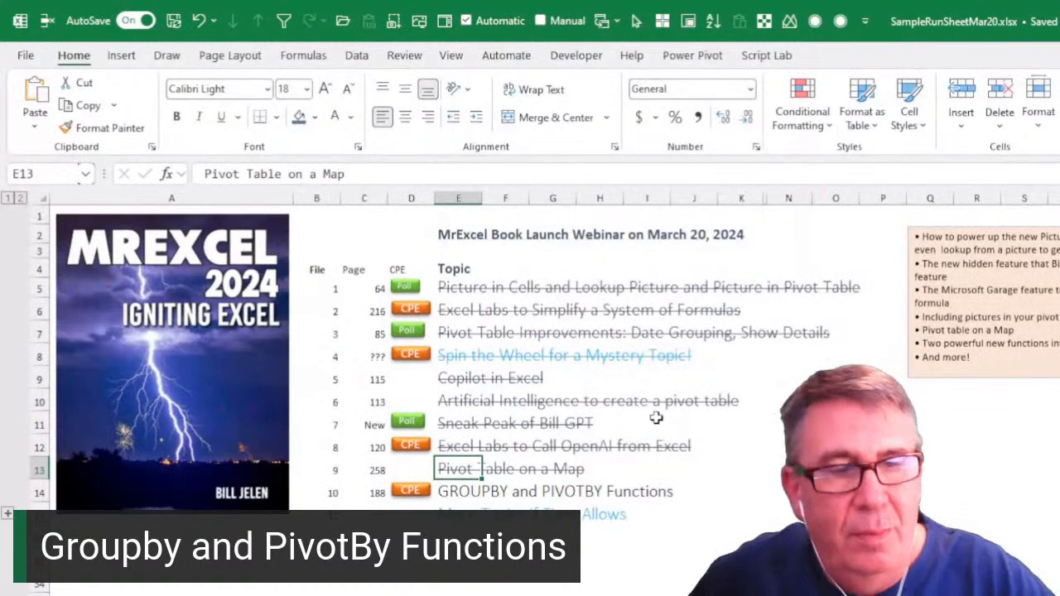
Step: Switch to the 010-GroupBy-Function.xlsx workbook and select cell B1 in the GROUPBY syntax row
scroll(672, 485, "down", 2)
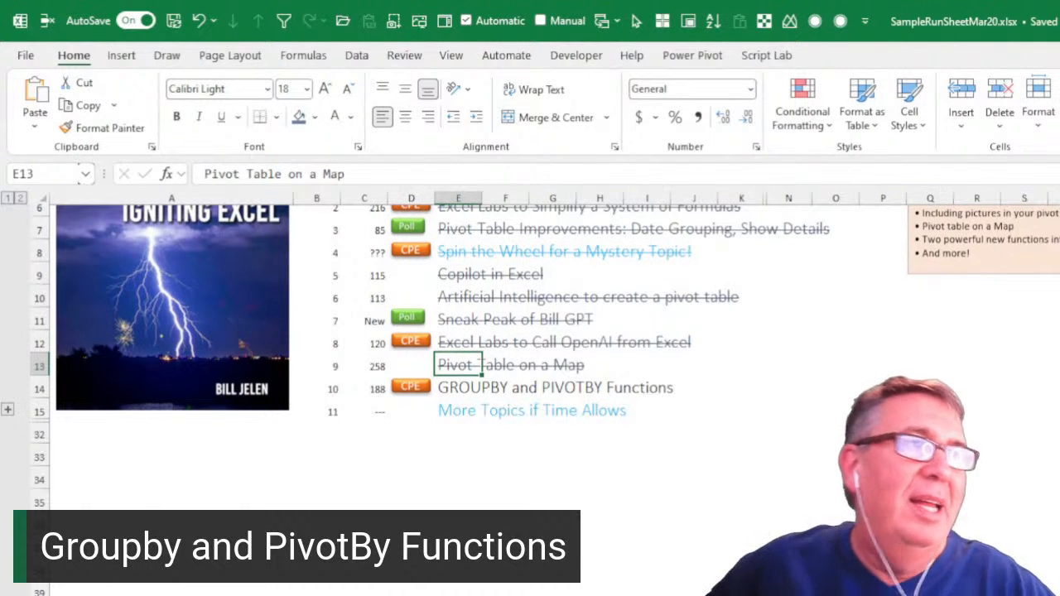
key("alt+Tab")
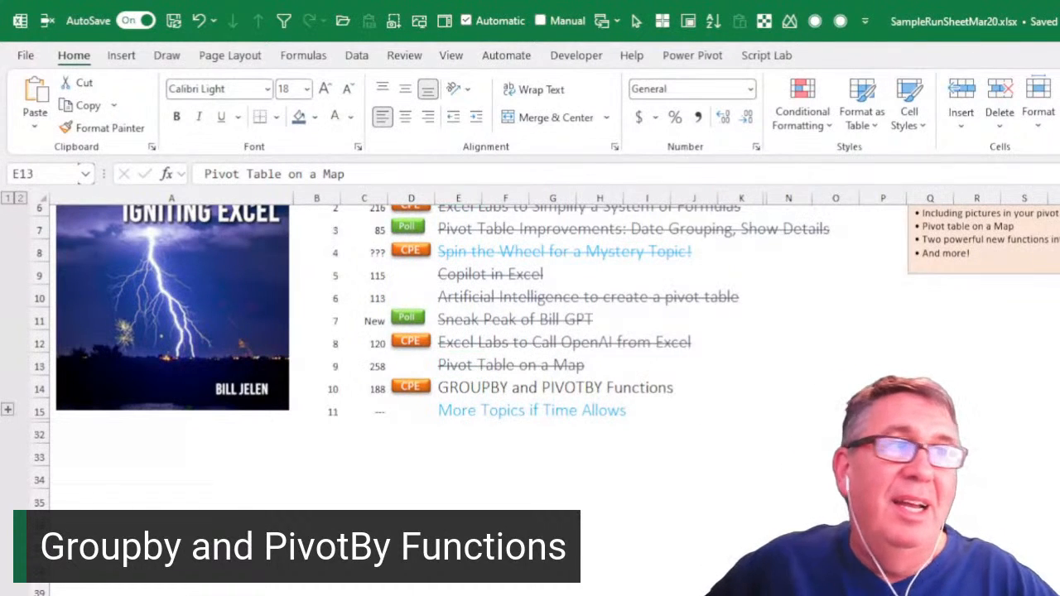
key("alt+Tab")
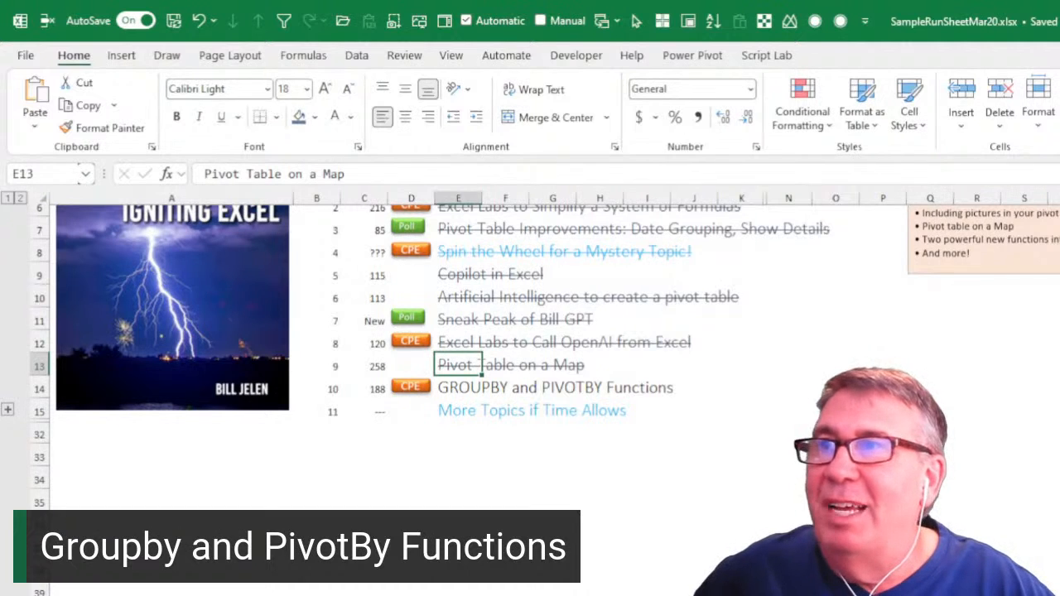
key("alt+Tab")
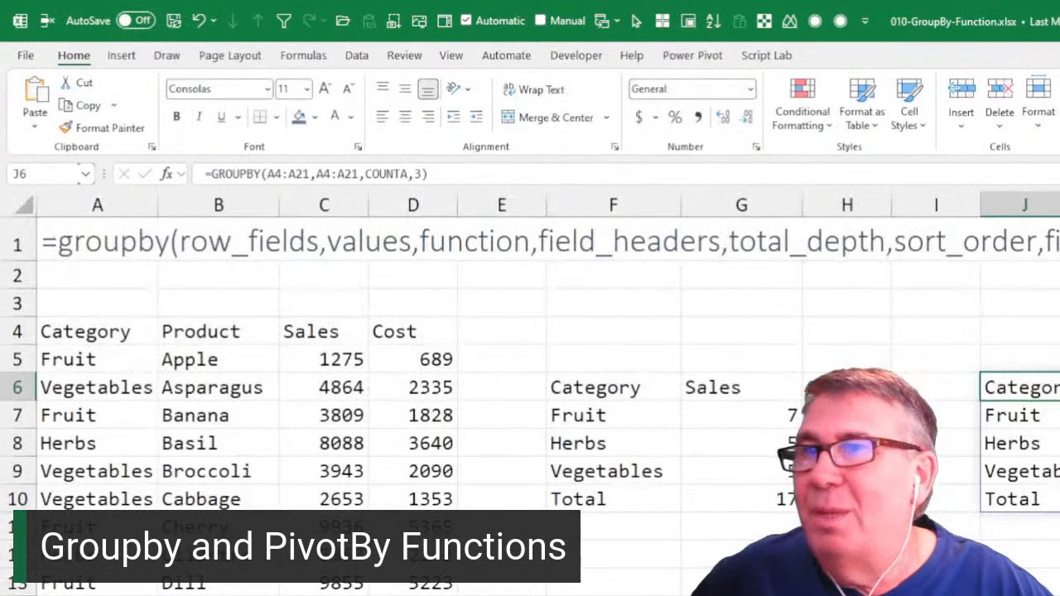
left_click(218, 258)
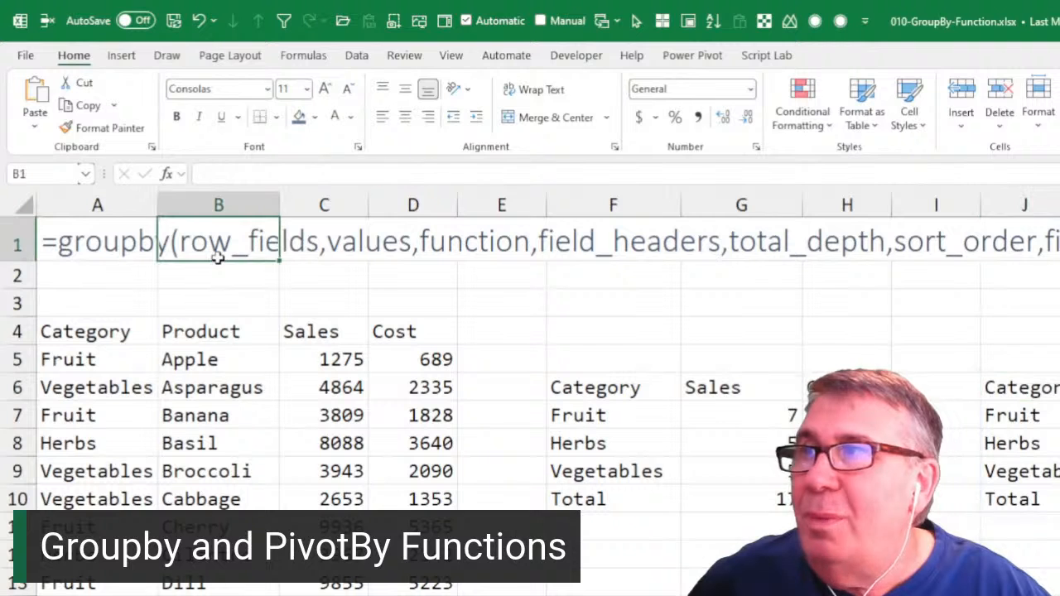
Step: Select the whole existing GROUPBY result that starts at F6, and return to its formula cell
left_click(356, 250)
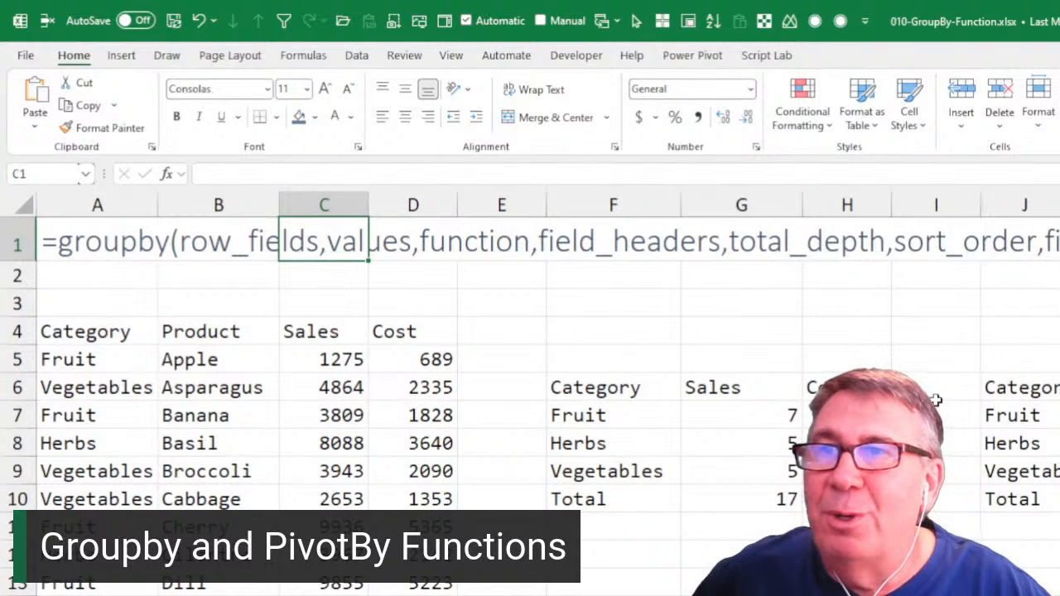
left_click(617, 392)
key("ctrl+shift+Right")
key("ctrl+shift+Down")
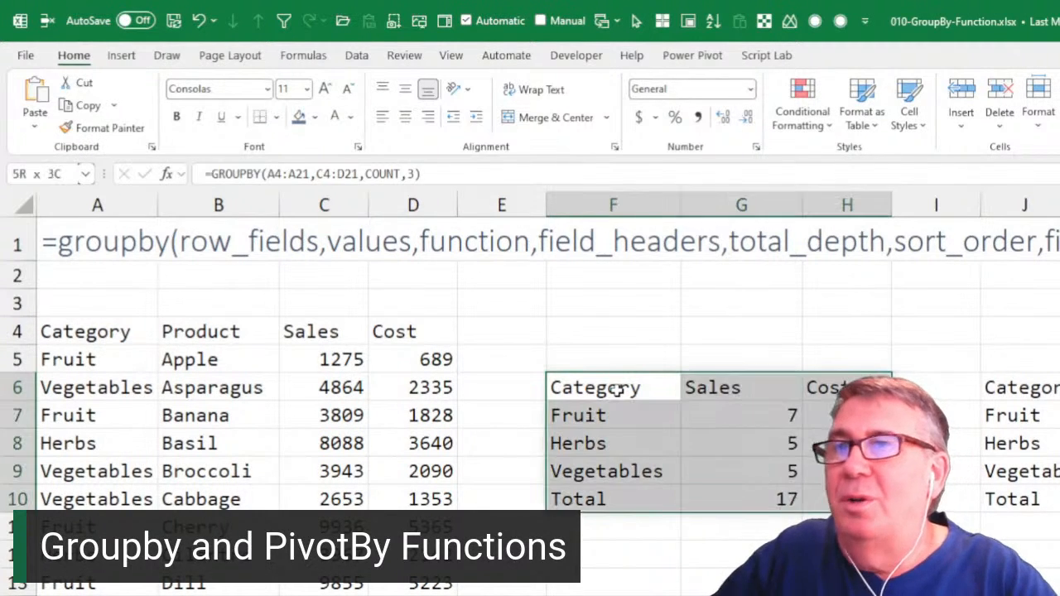
key("Right")
key("Left")
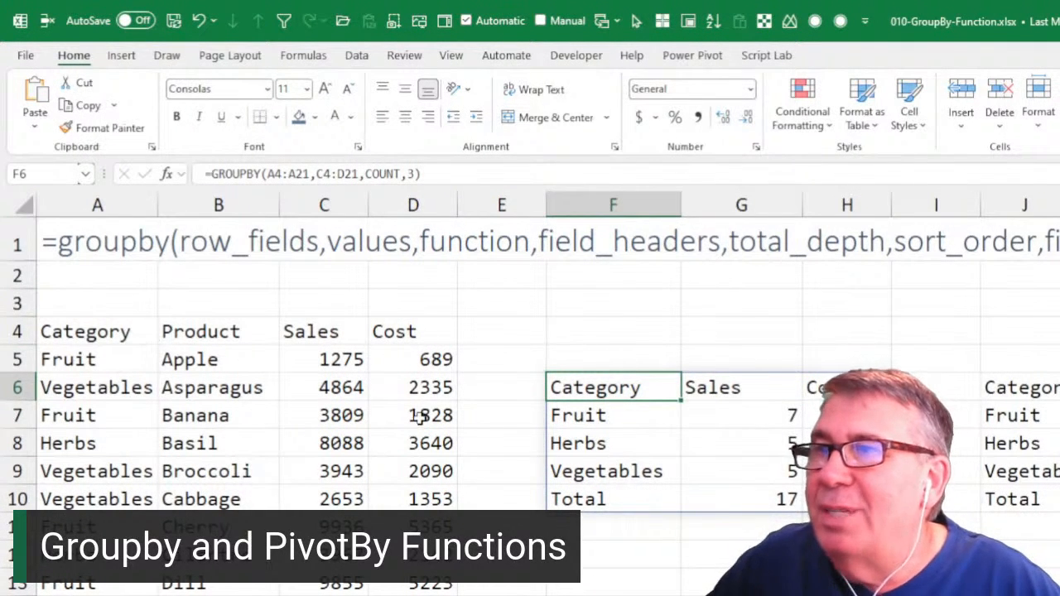
Step: Set the function argument of the GROUPBY formula in F6 to SUM
key("F2")
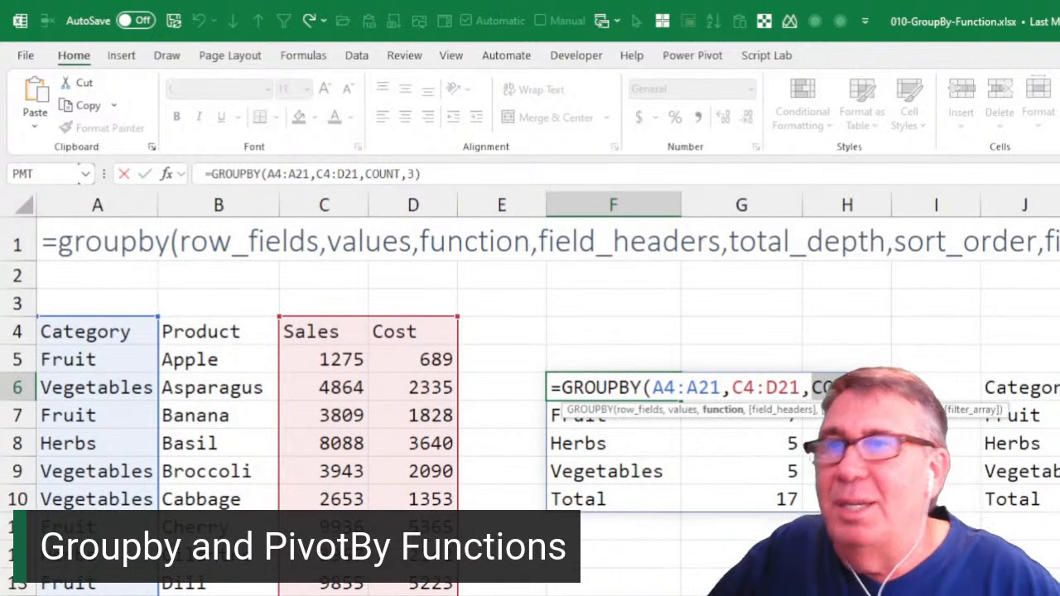
type("Sum")
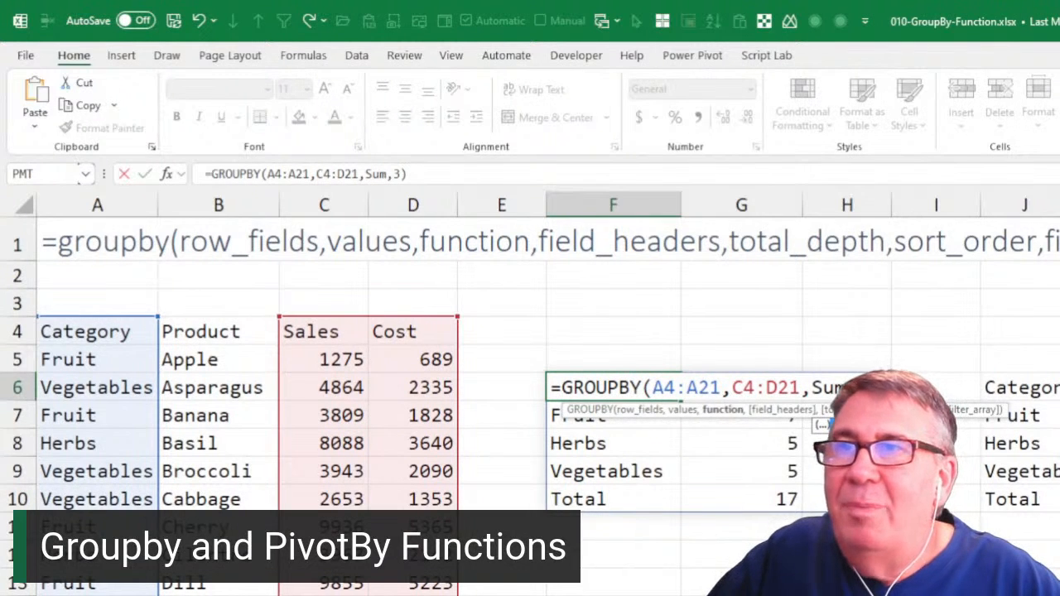
key("Right")
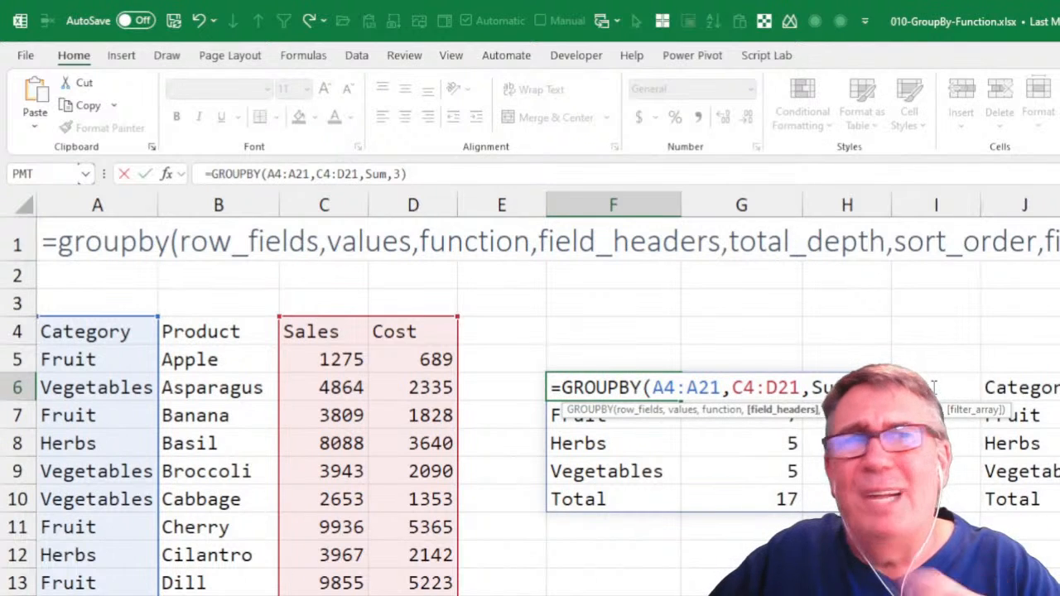
key("Return")
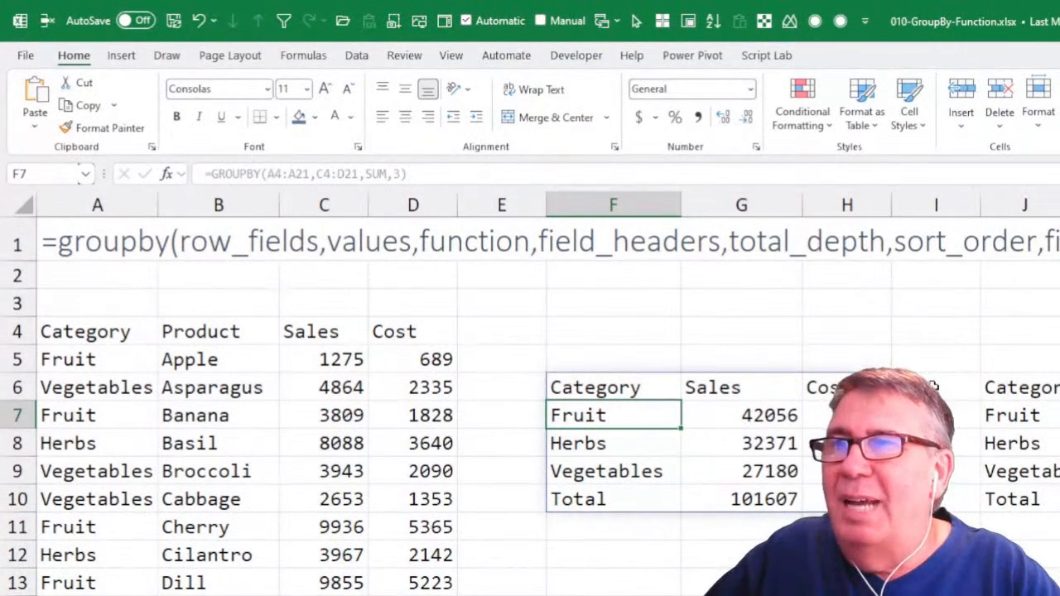
Step: Delete the second summary block starting at J6, beside the Category, Sales and Cost result
key("Up")
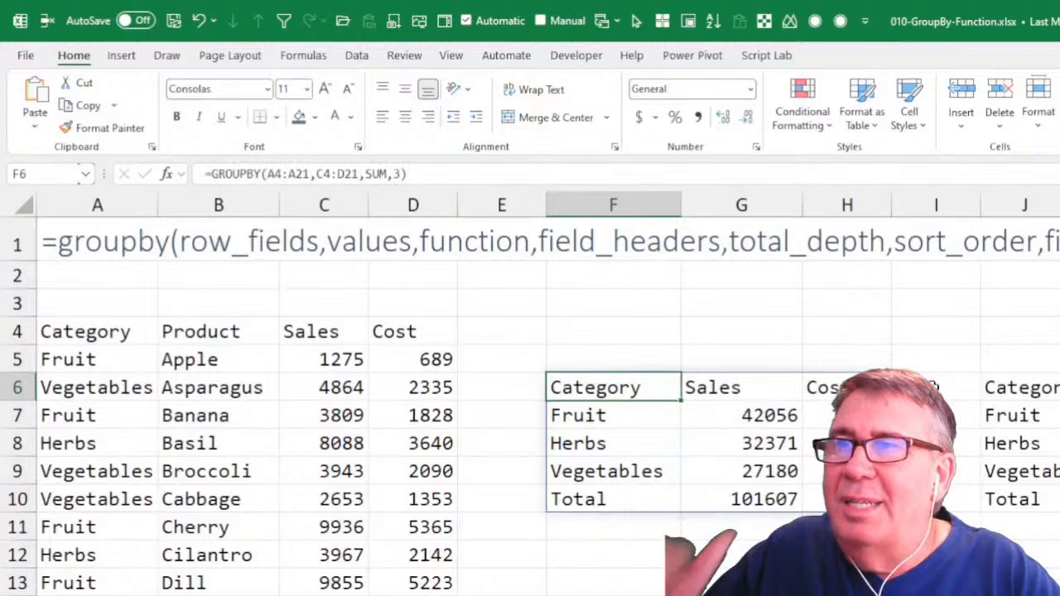
key("Right")
key("Right")
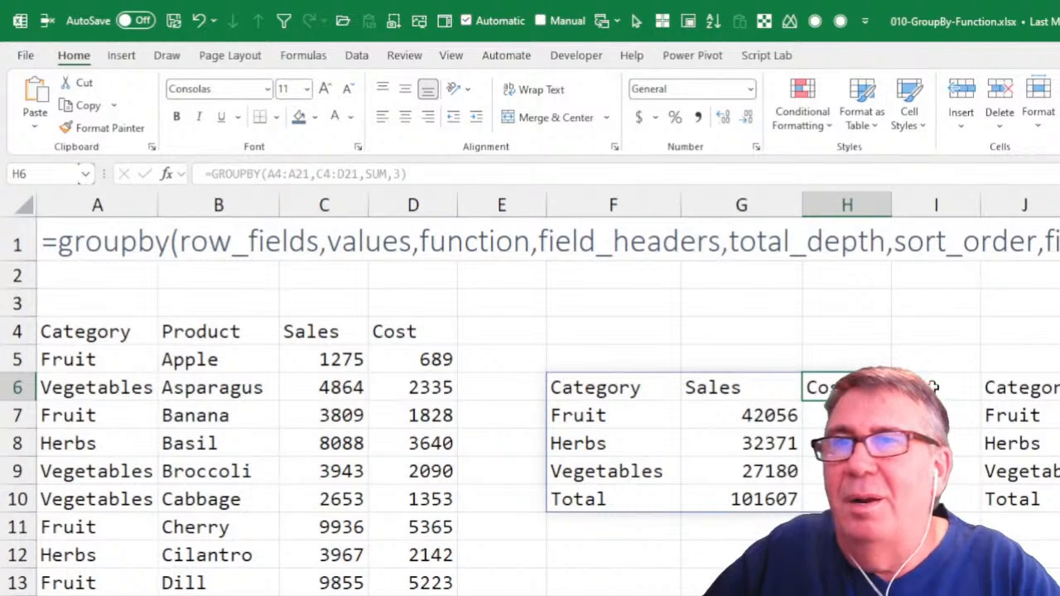
key("Right")
key("Right")
key("ctrl+shift+Down")
key("ctrl+shift+Right")
key("Delete")
key("Left")
key("Left")
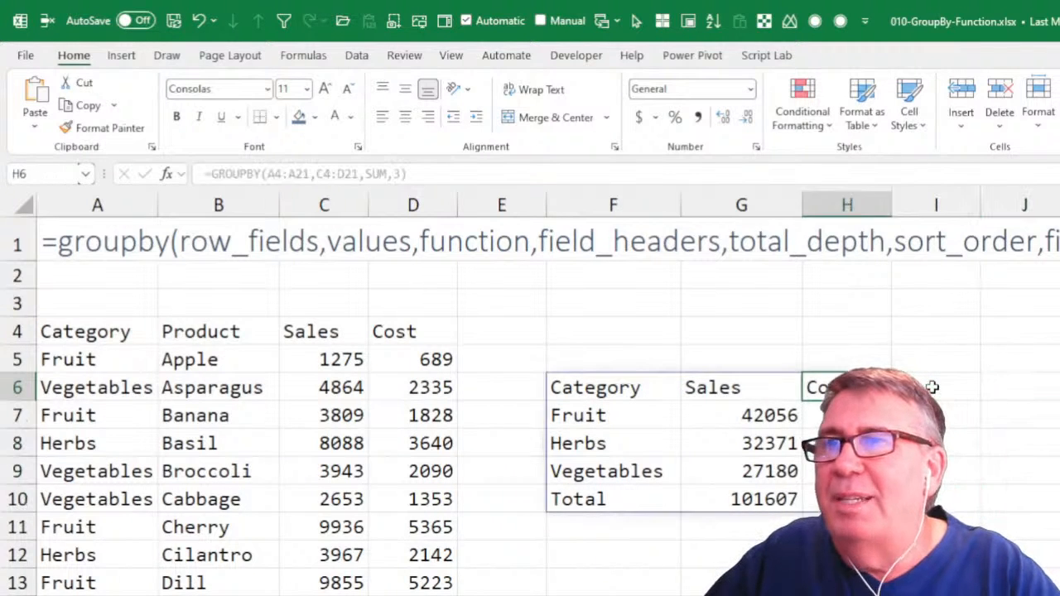
Step: Extend the row_fields range of the GROUPBY formula in F6 to A4:B21 to group by Category and Product
key("Left")
key("Left")
key("F2")
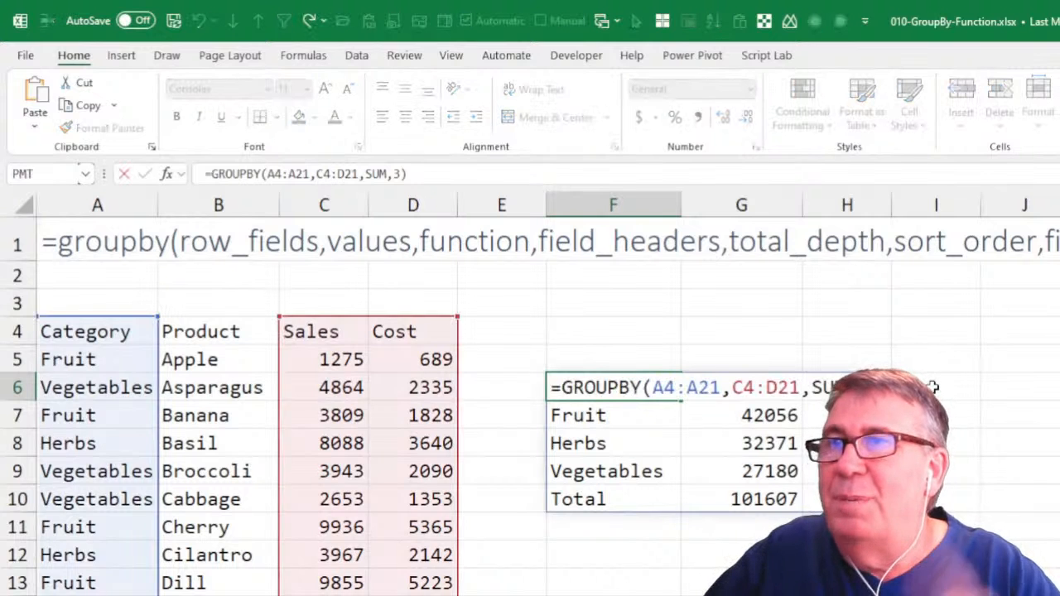
left_click(691, 387)
type("B")
key("Delete")
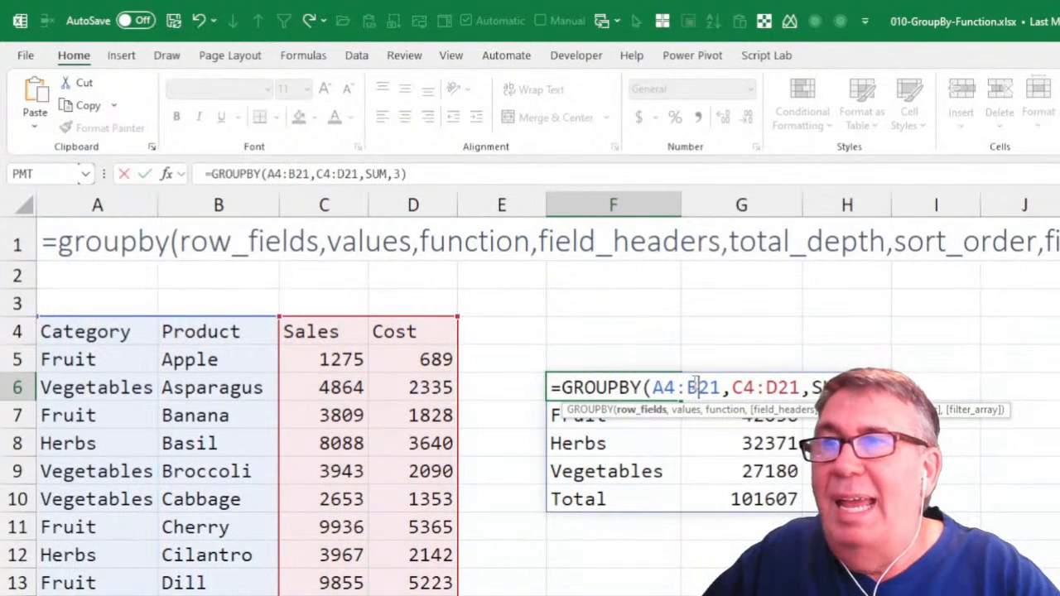
key("Return")
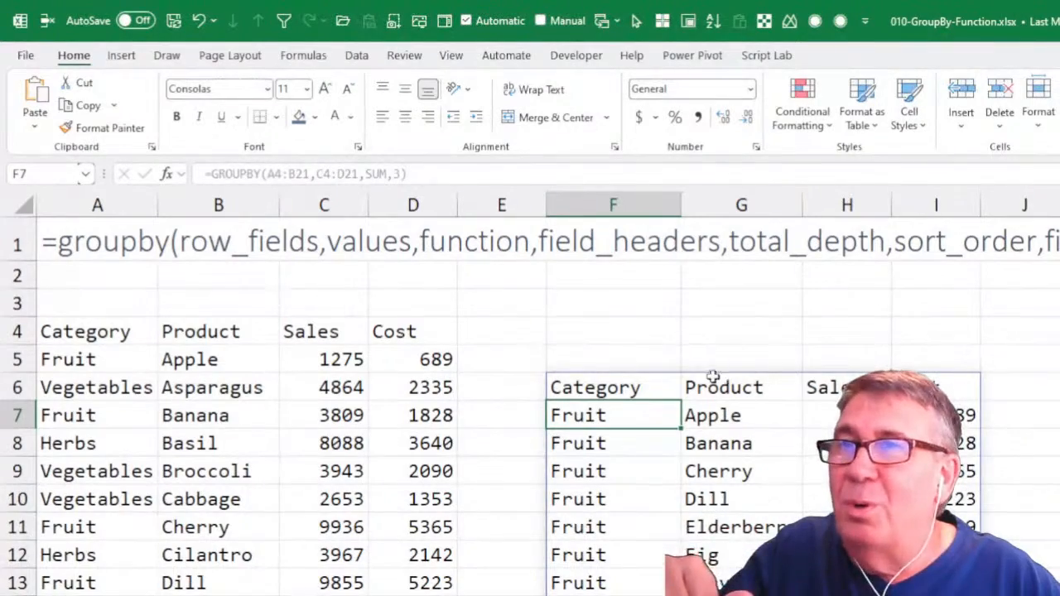
Step: Add a total_depth argument of 2 - Grand and subtotals to the GROUPBY formula in F6
scroll(714, 377, "down", 3)
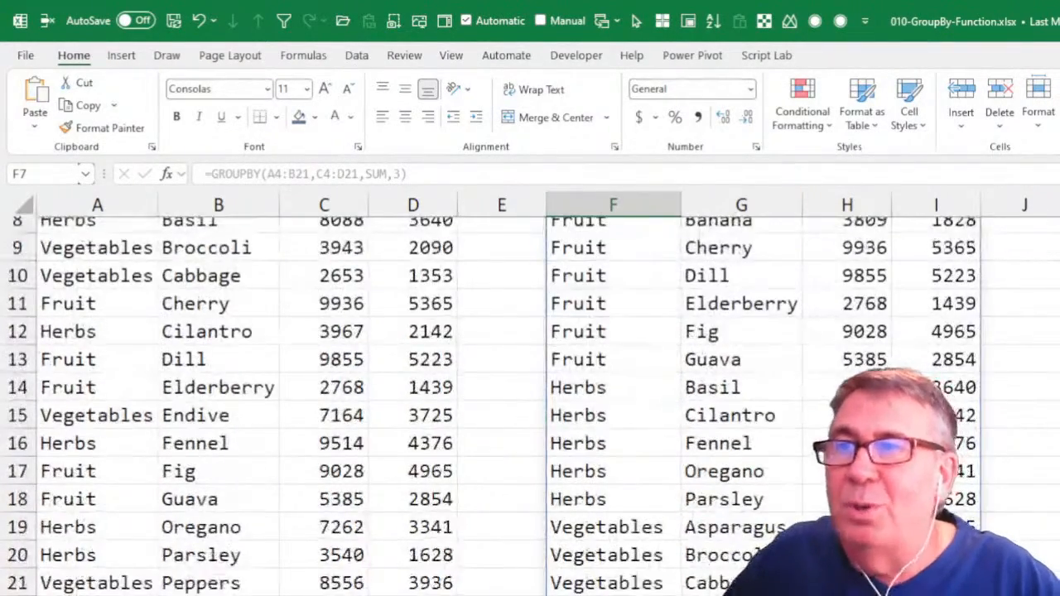
scroll(714, 377, "down", 3)
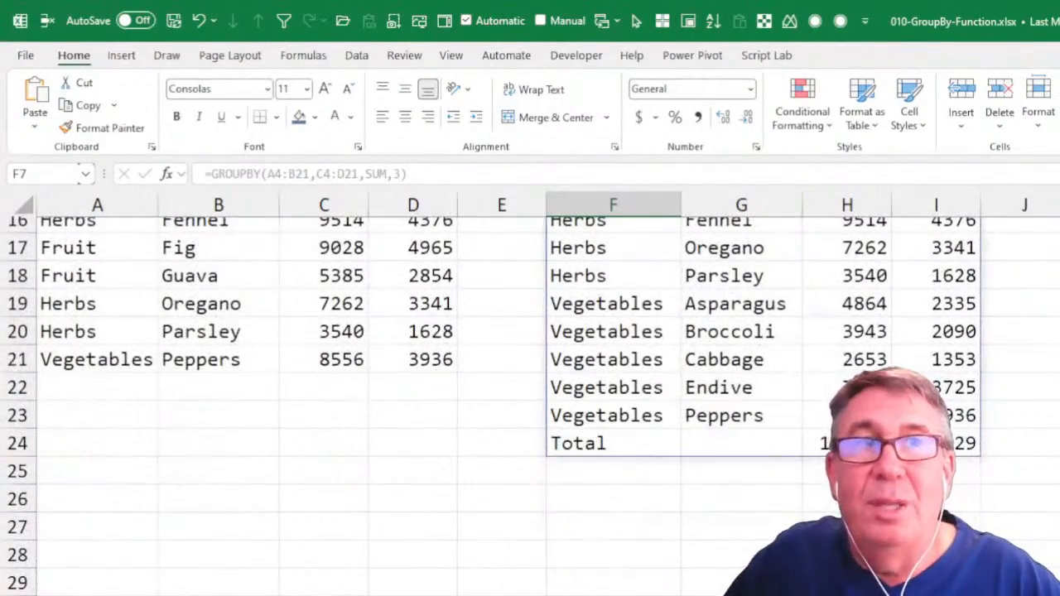
scroll(736, 565, "down", 2)
scroll(736, 565, "up", 3)
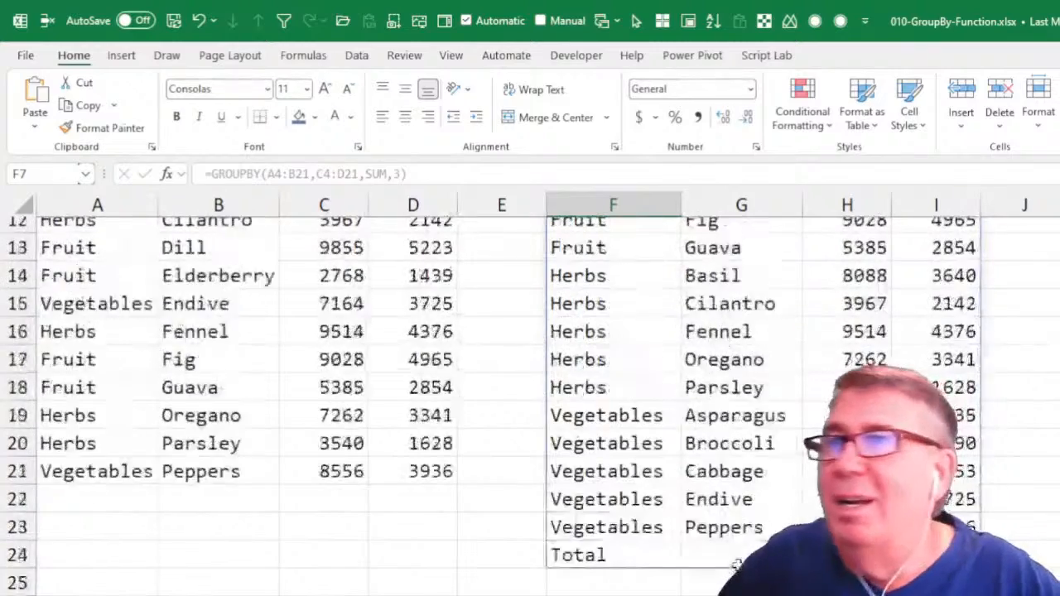
scroll(736, 565, "up", 3)
left_click(584, 300)
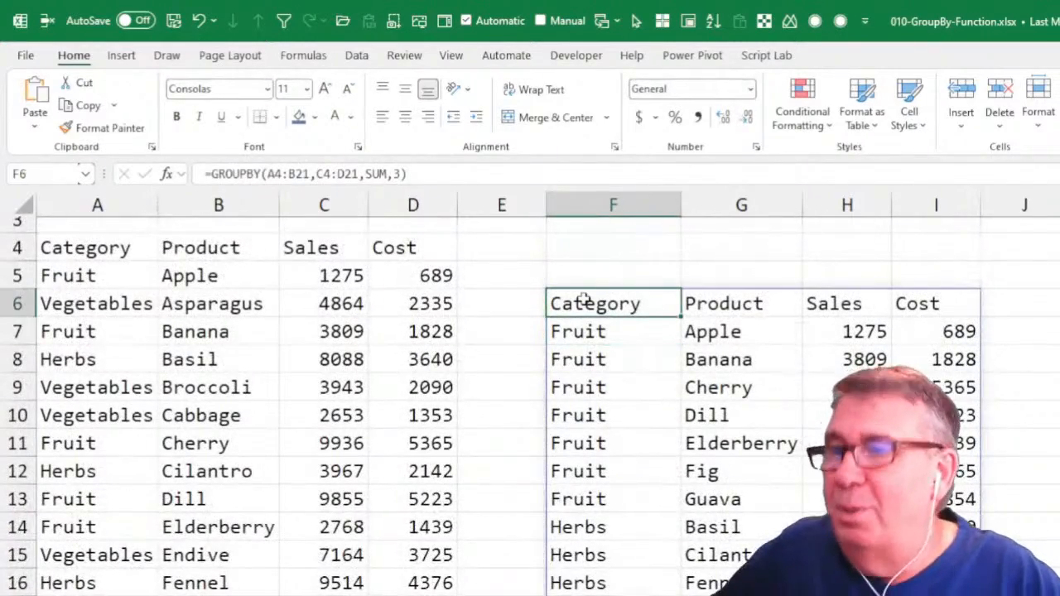
key("F2")
key("BackSpace")
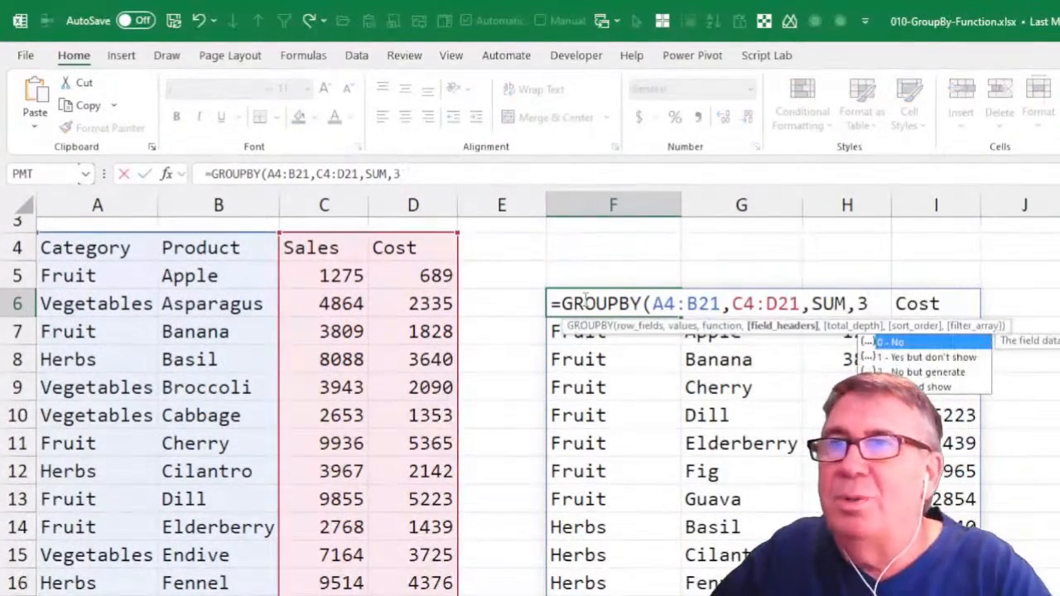
type(",")
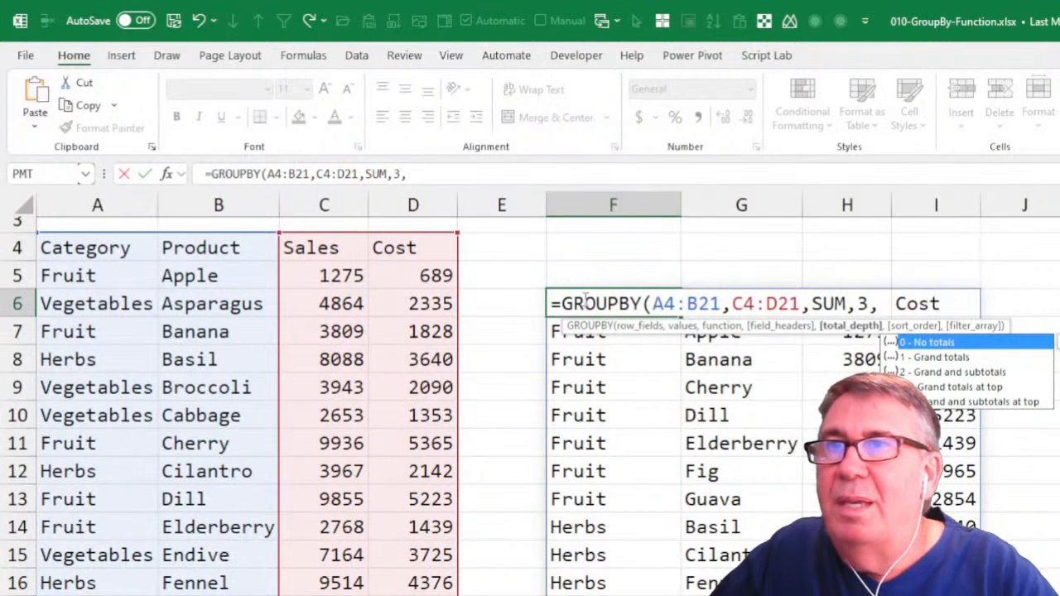
key("Down")
key("Down")
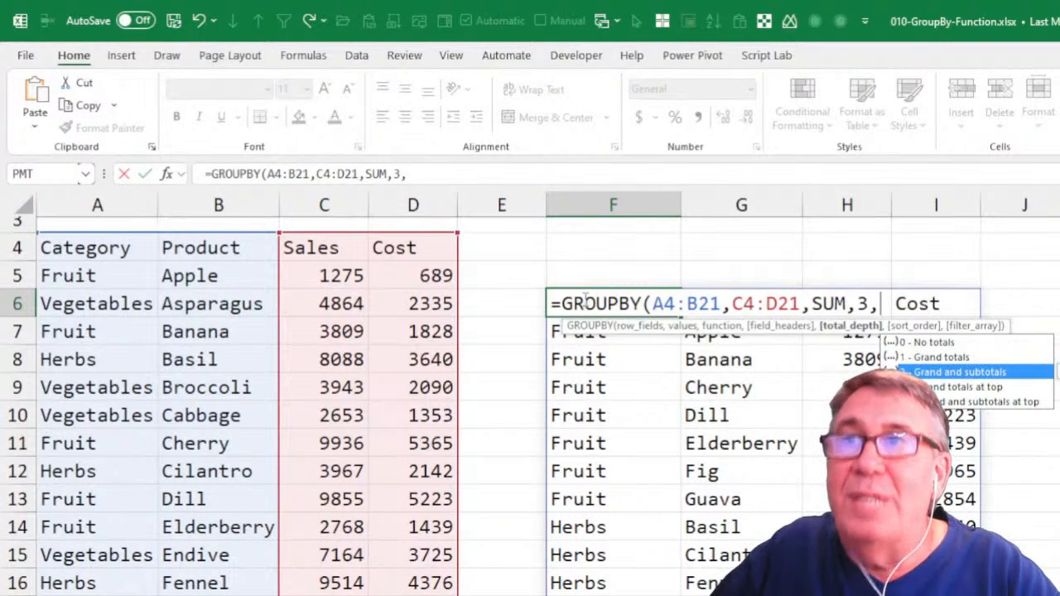
key("Tab")
type(")")
key("Return")
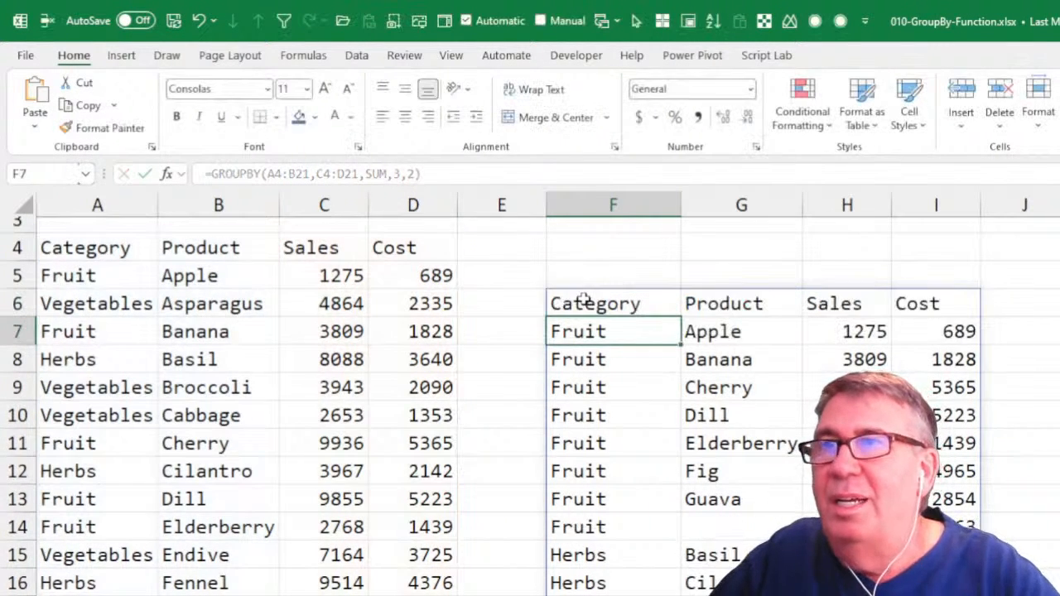
Step: Check the category subtotal rows and add a sort_order argument of 3 to the GROUPBY formula in F6
left_click(574, 525)
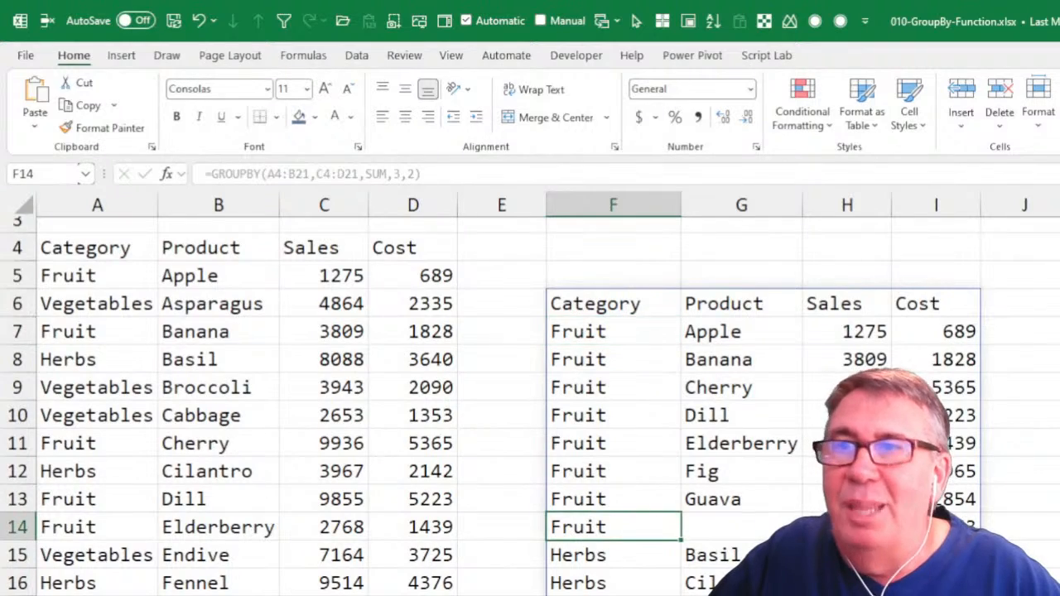
left_click(847, 528)
scroll(604, 561, "down", 2)
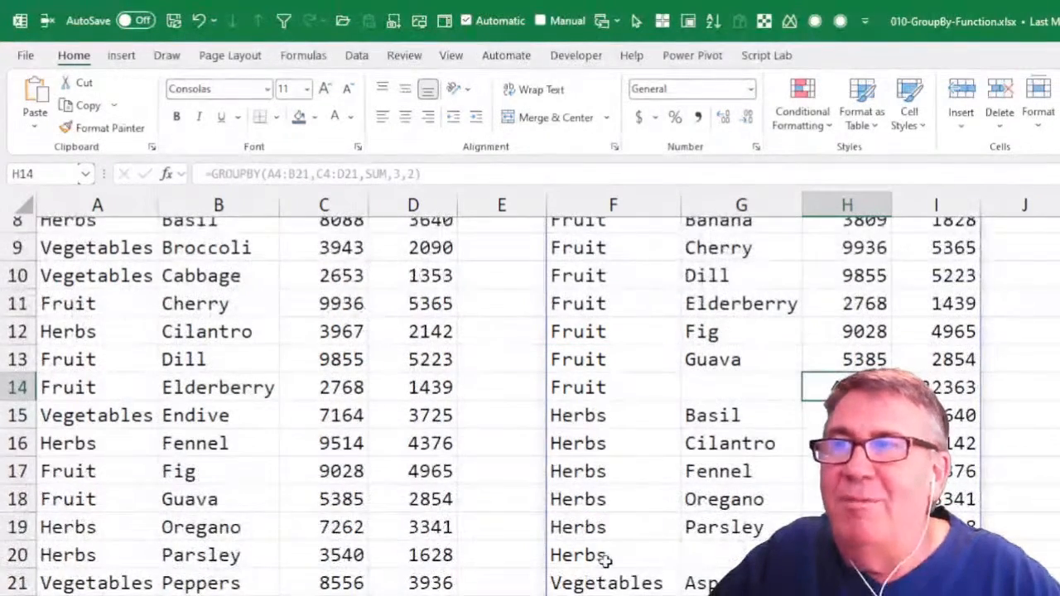
scroll(649, 564, "up", 3)
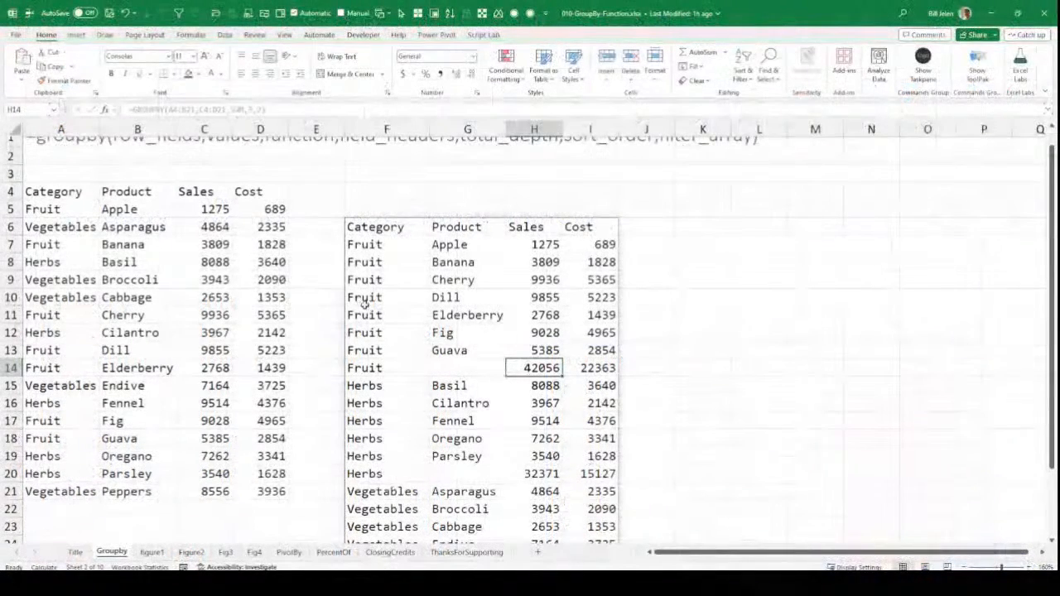
left_click(352, 229)
key("F2")
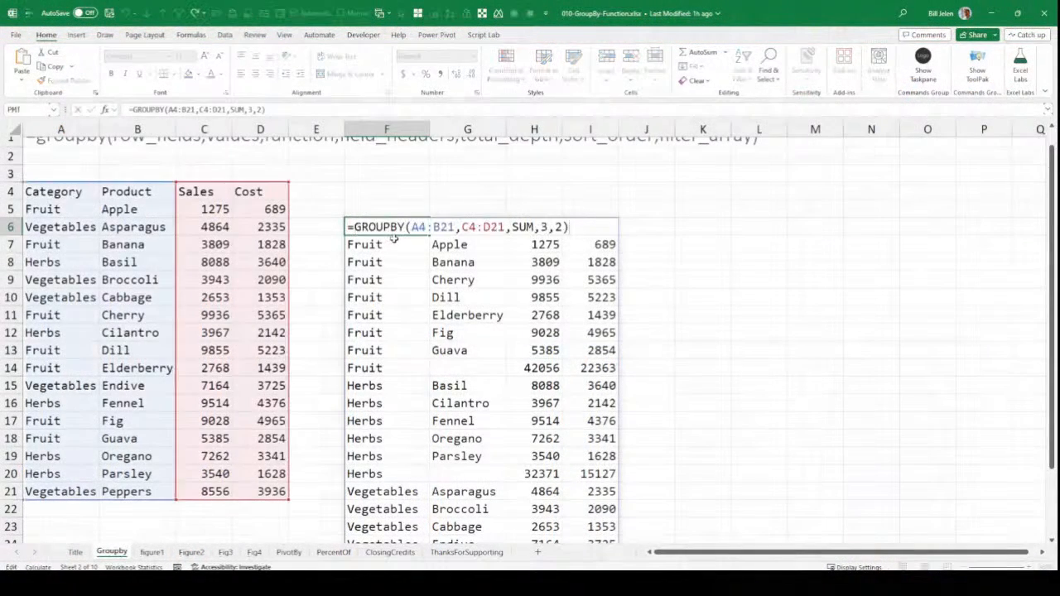
key("BackSpace")
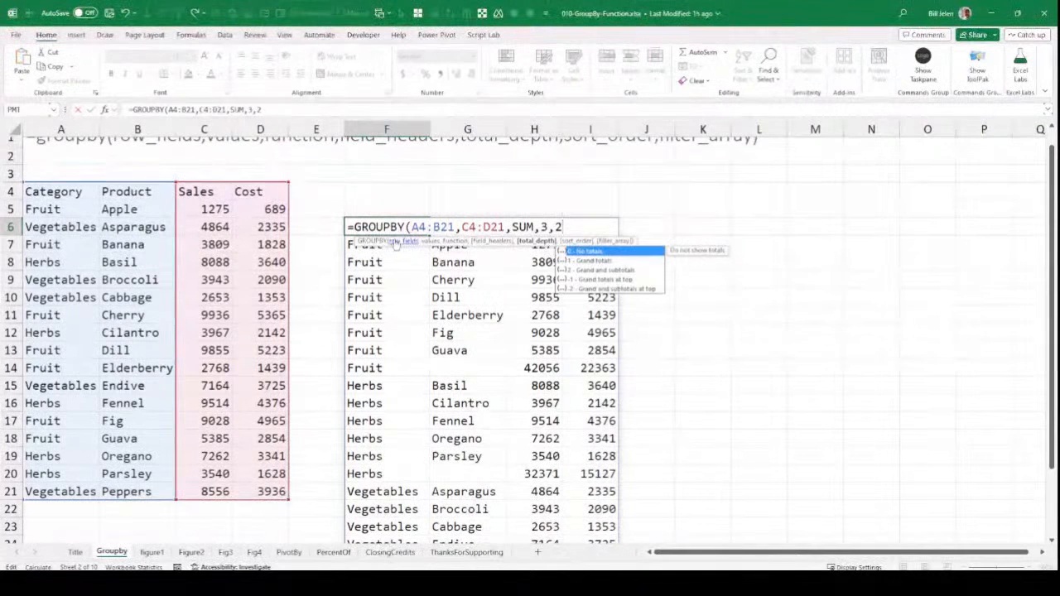
type(",")
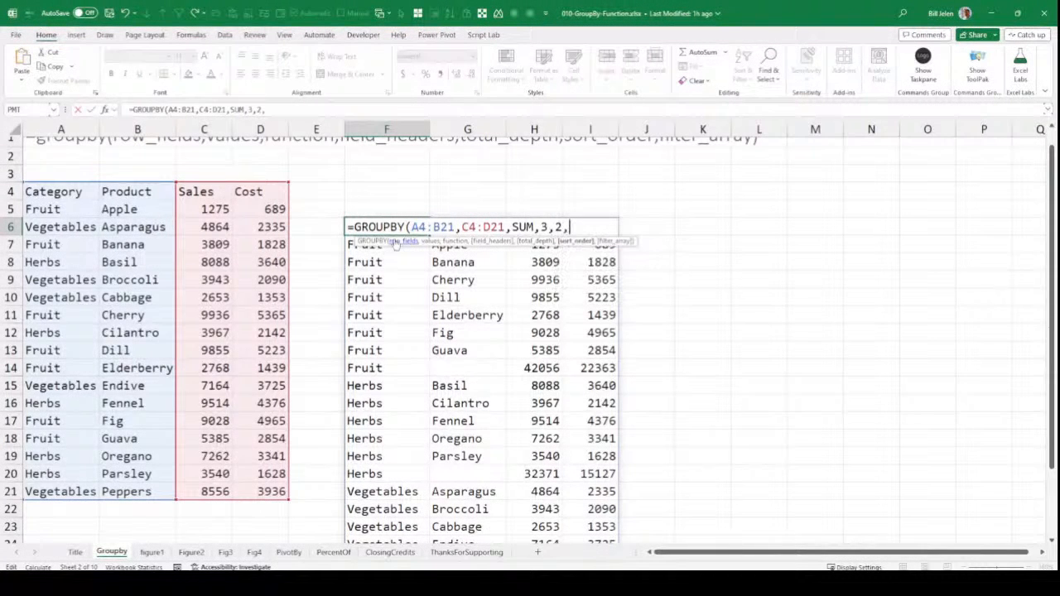
type("3)")
key("Return")
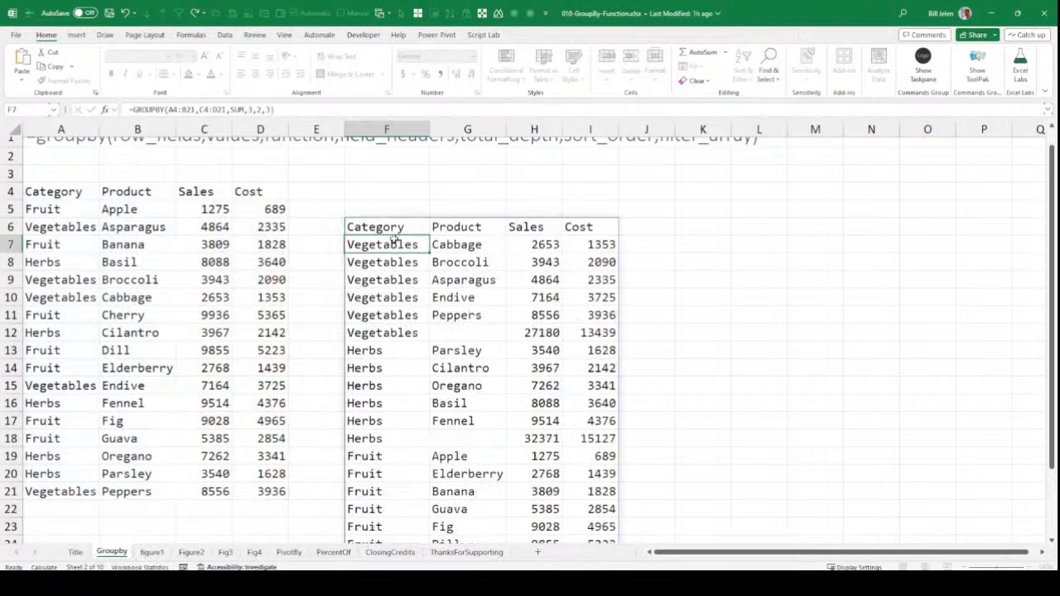
Step: Examine how the Sales column is sorted within the Vegetables group and compare it with the category subtotal
key("Right")
key("Right")
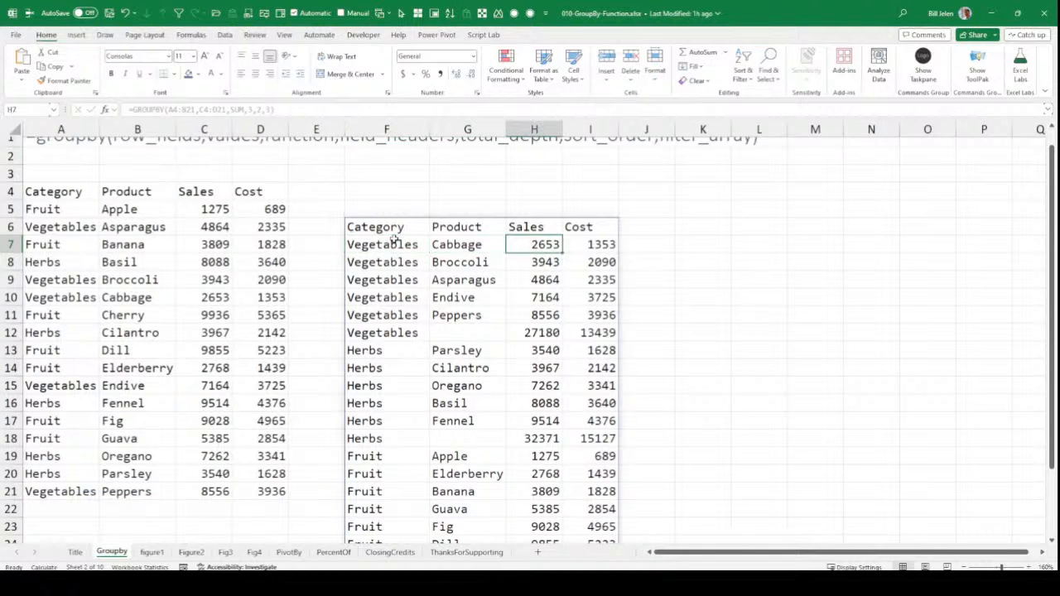
key("Down")
key("Down")
key("Down")
key("Down")
key("Down")
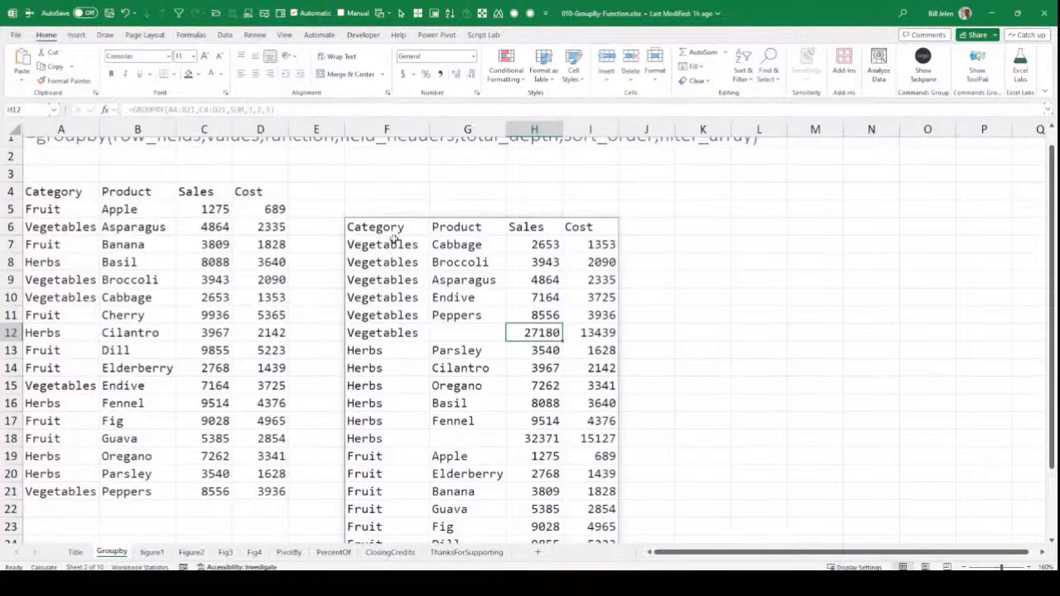
key("Up")
key("Up")
key("Up")
key("Up")
key("Up")
key("Down")
key("Down")
key("Down")
key("Down")
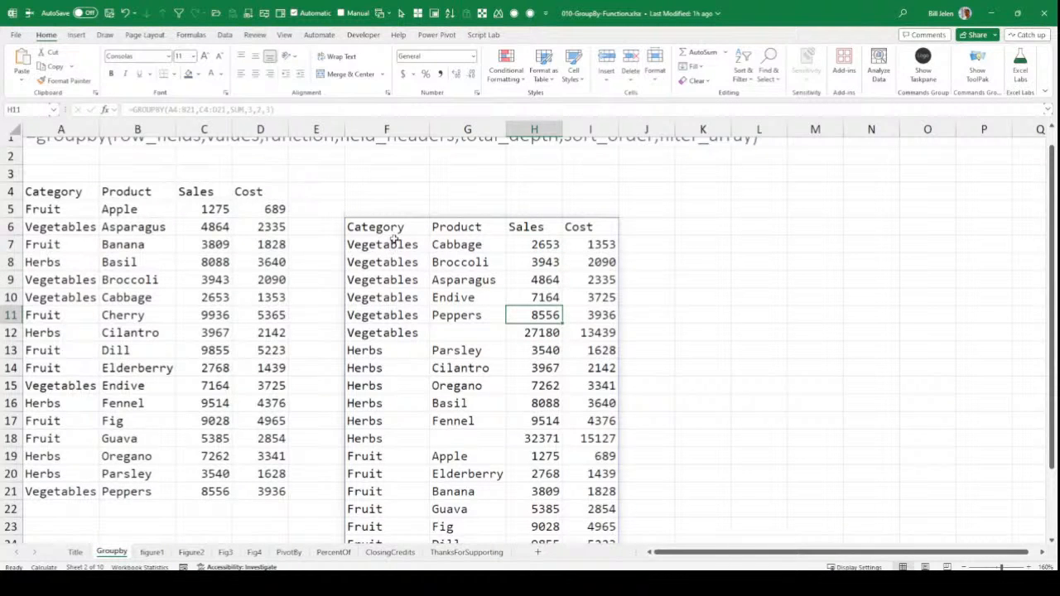
key("Up")
key("Up")
key("Up")
key("Up")
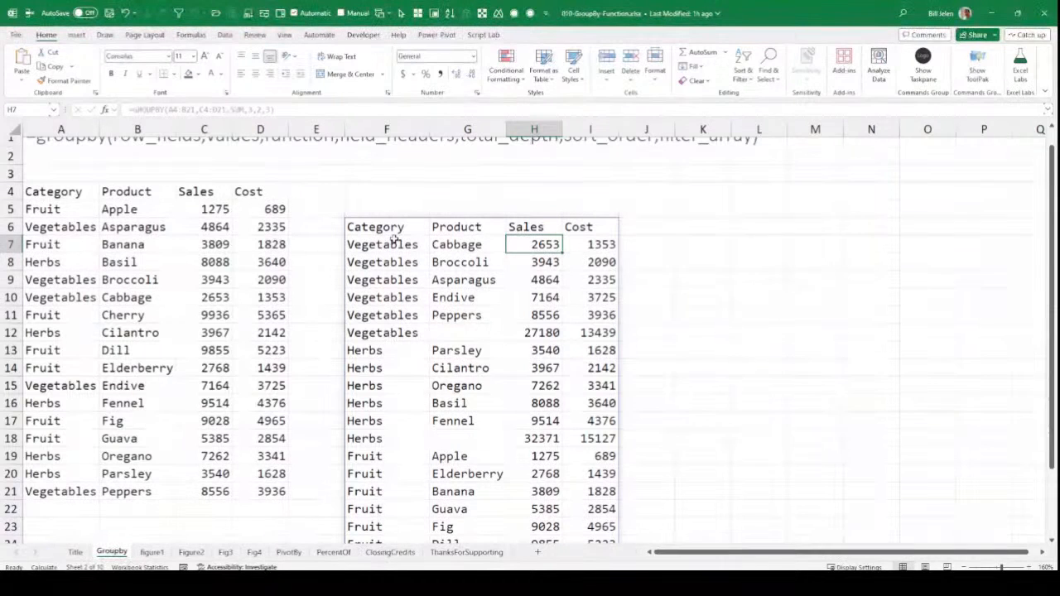
key("Down")
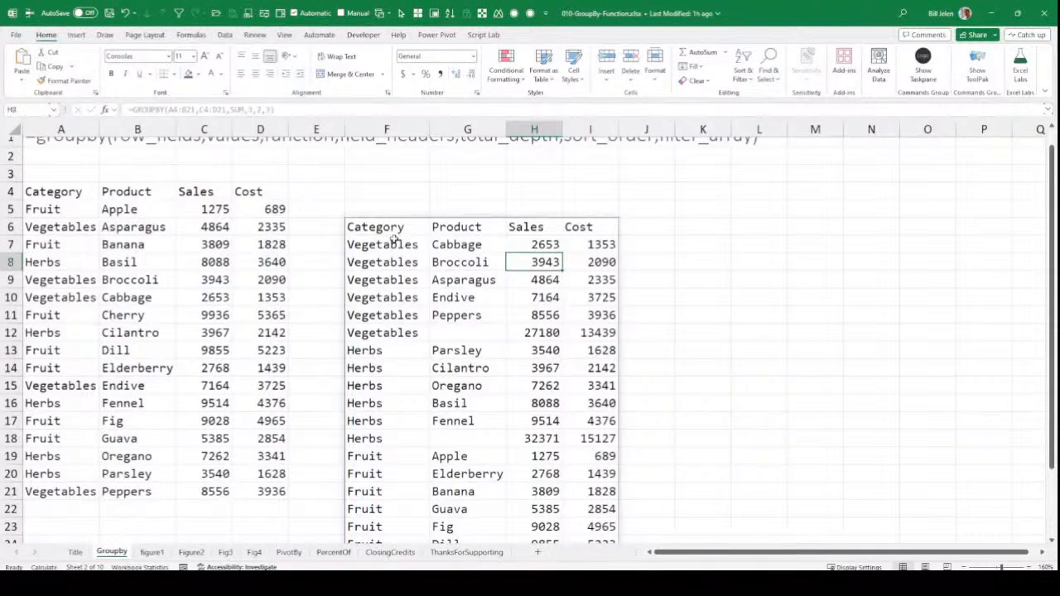
key("Up")
key("Up")
key("Left")
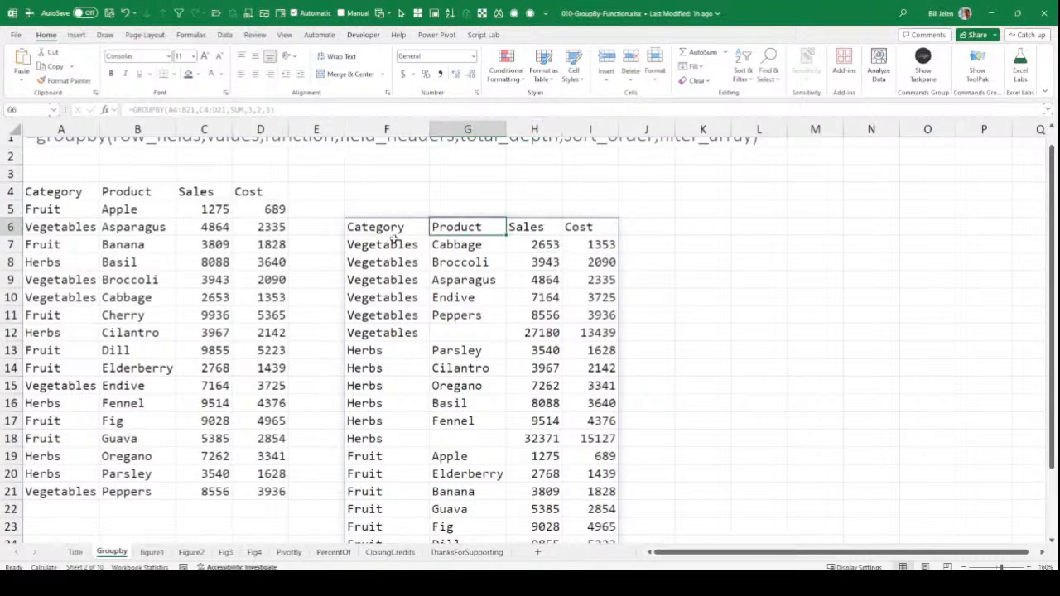
Step: Change the sort_order argument of the GROUPBY formula in F6 to -3 and check the Fruit sales subtotal
key("Left")
key("F2")
key("Left")
key("Left")
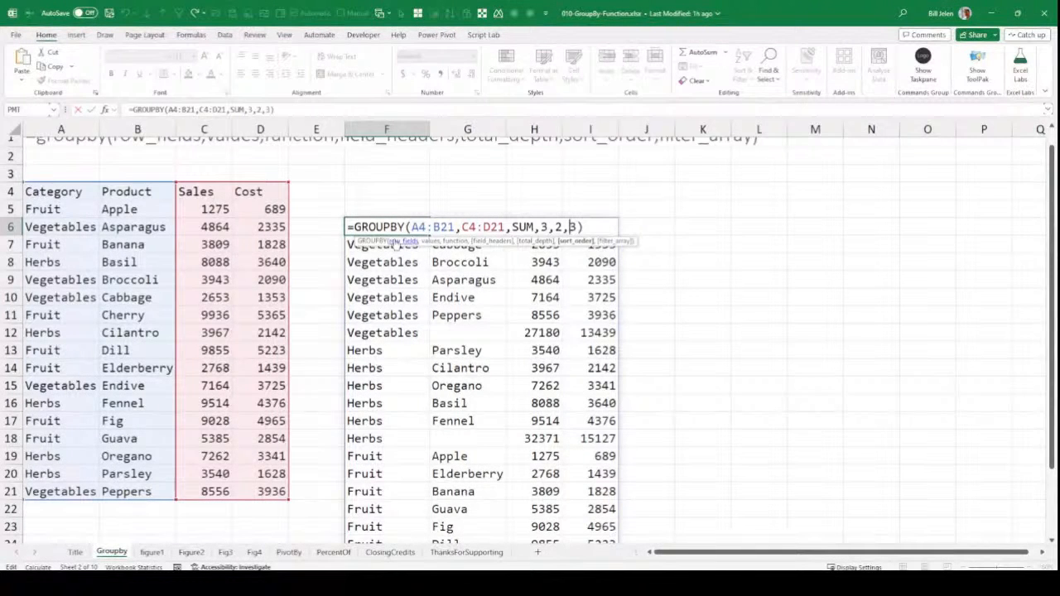
type("-")
key("Return")
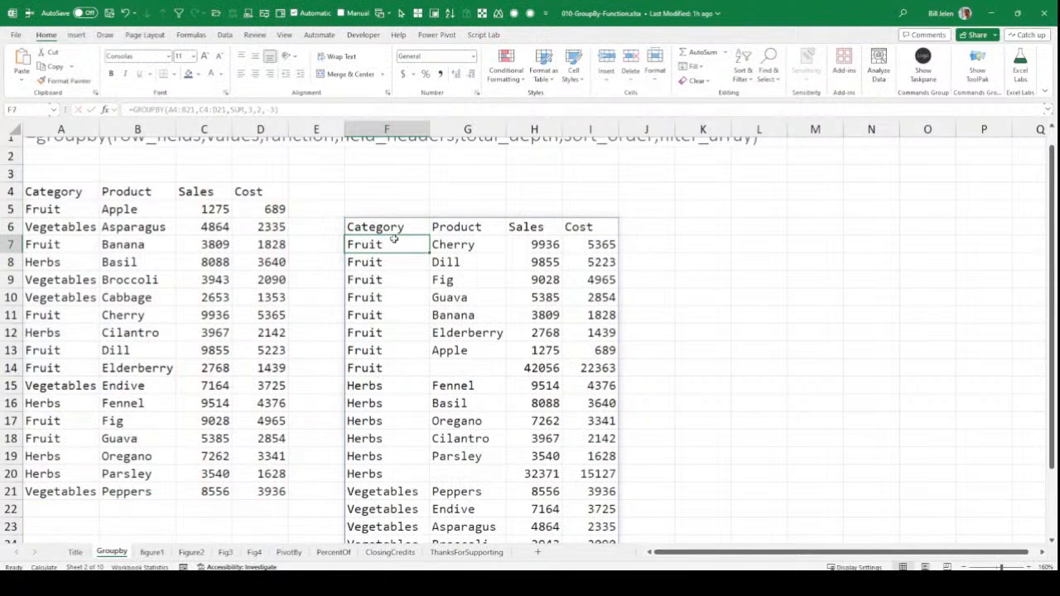
left_click(530, 367)
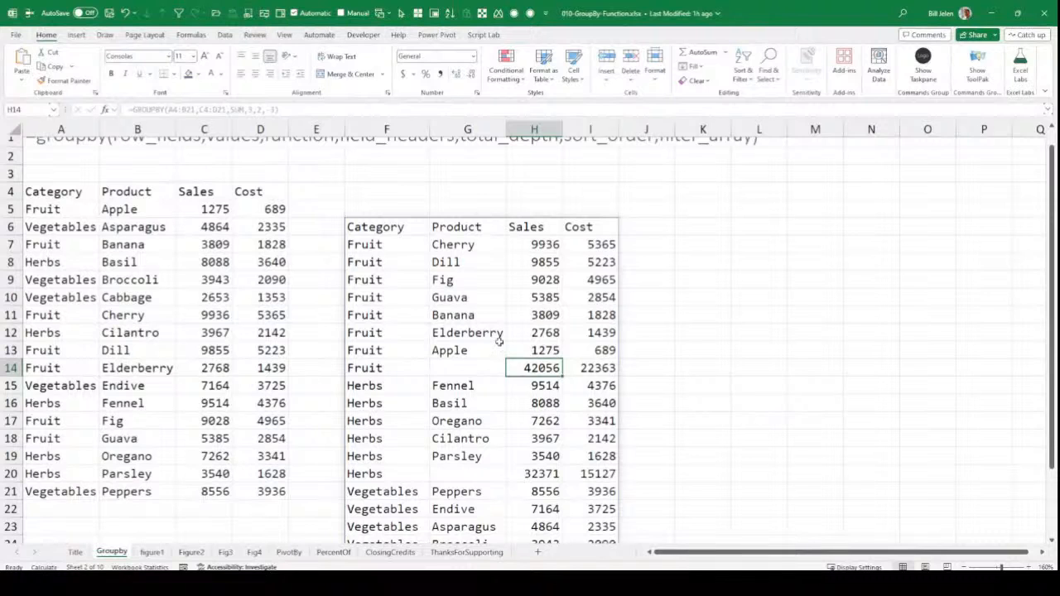
left_click(378, 228)
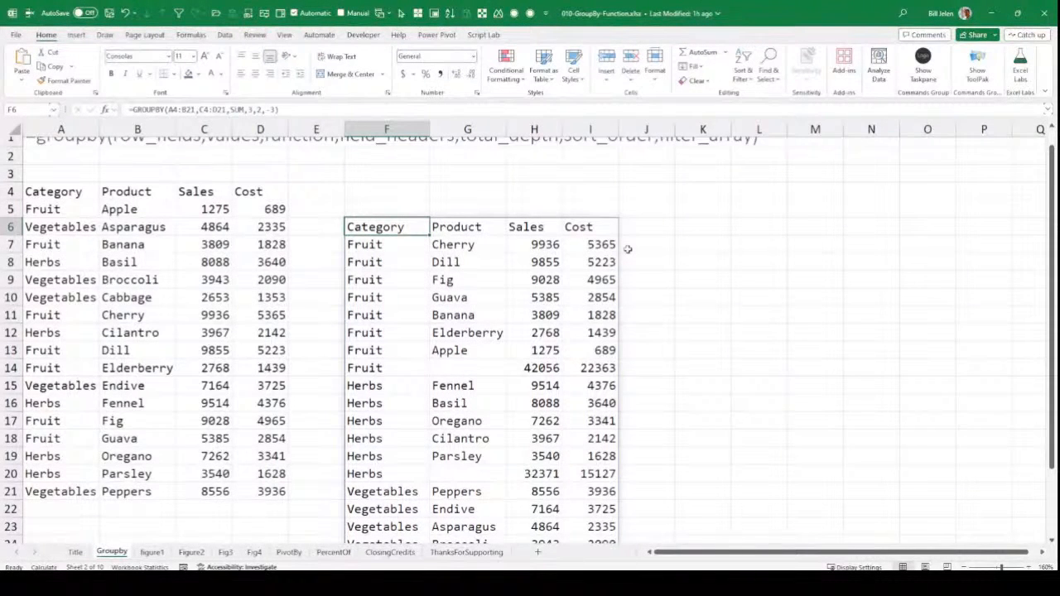
Step: Review the PIVOTBY syntax and the category-by-region example on the PivotBy sheet, and return to the Groupby sheet
left_click(289, 552)
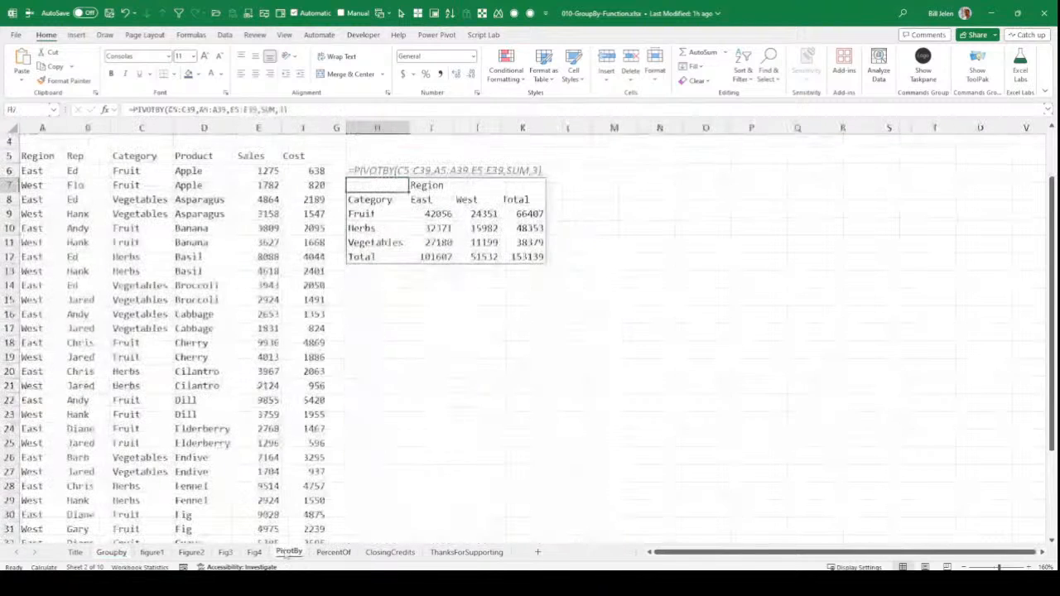
scroll(288, 325, "up", 1)
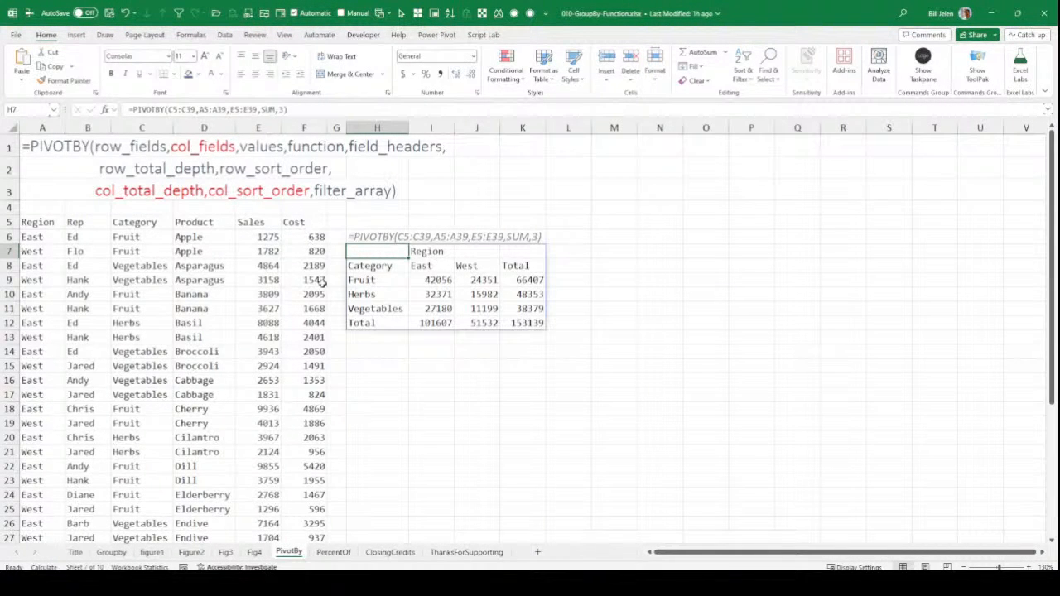
left_click(120, 558)
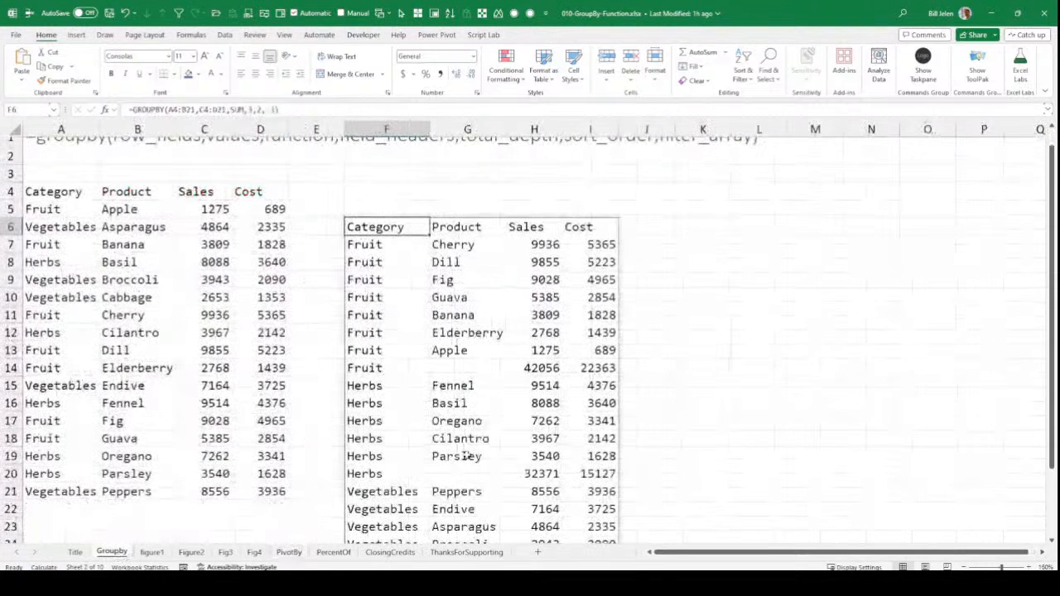
Step: Switch to the SampleRunSheetMar20 workbook and strike through the GROUPBY and PIVOTBY Functions topic in the agenda
key("alt+Tab")
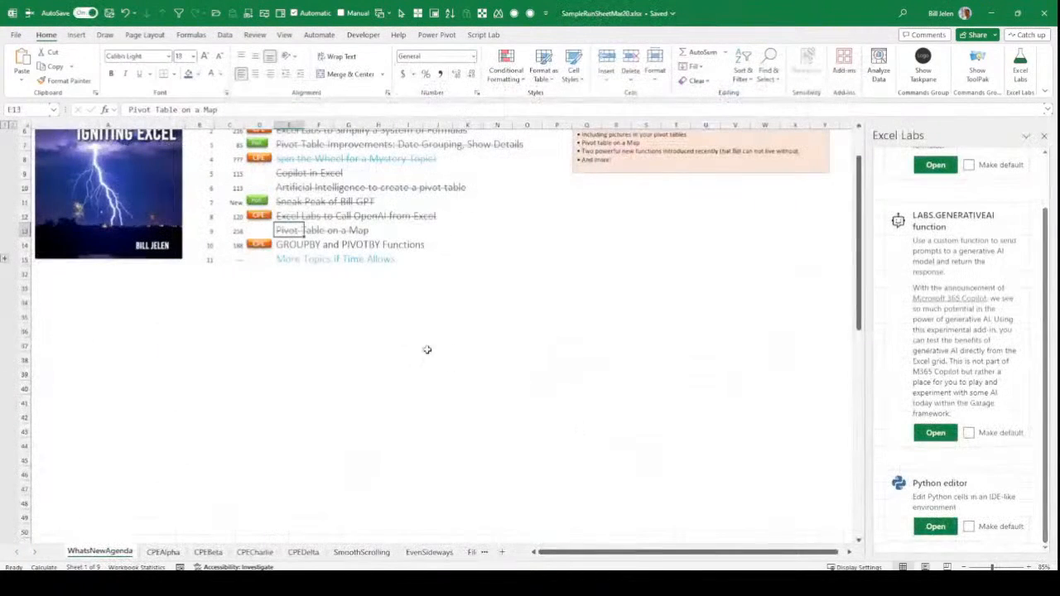
key("Down")
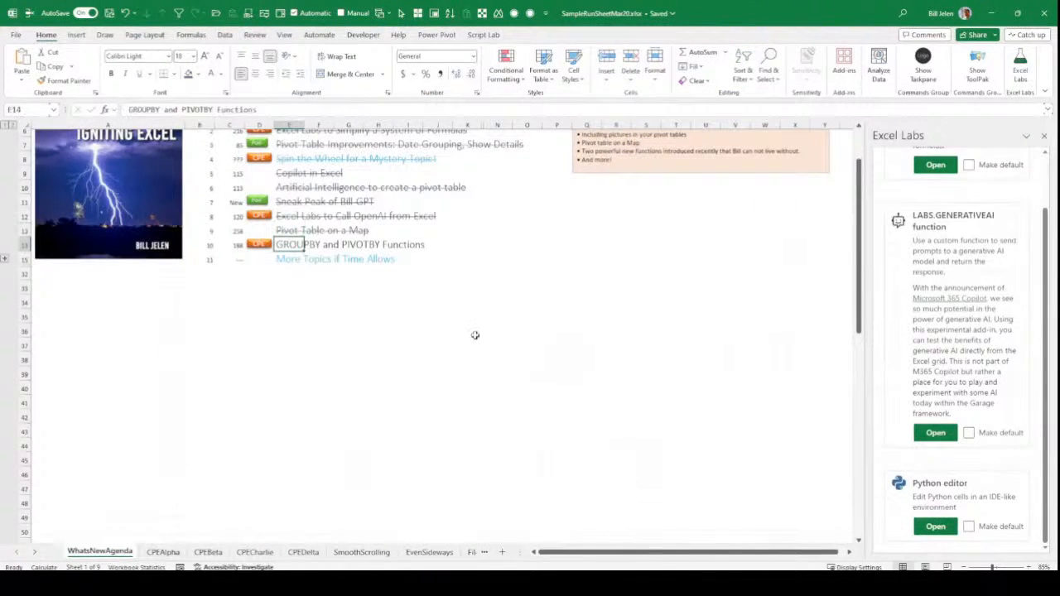
key("ctrl+5")
scroll(474, 335, "up", 2)
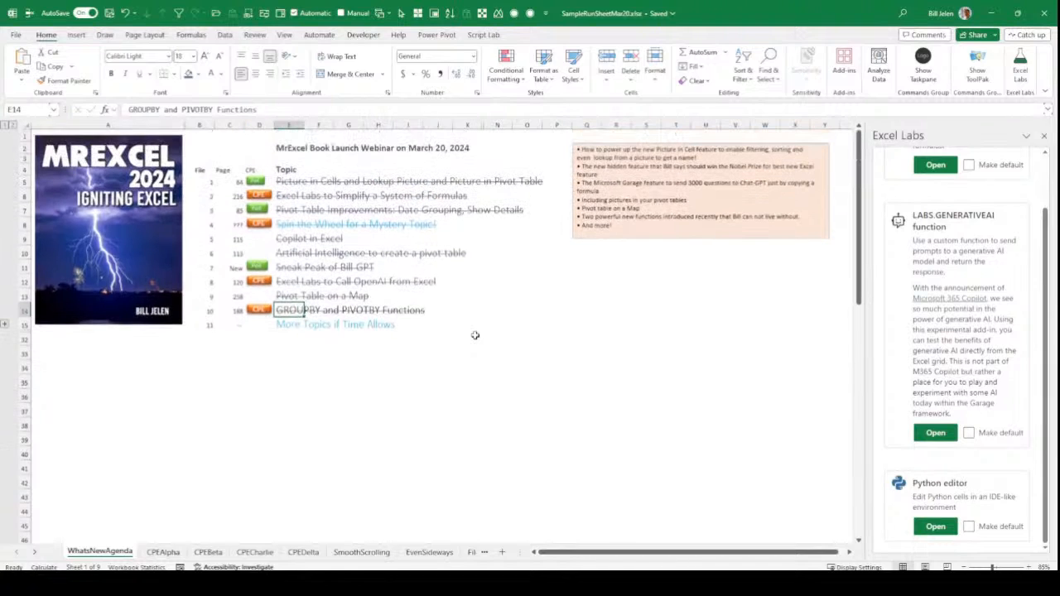